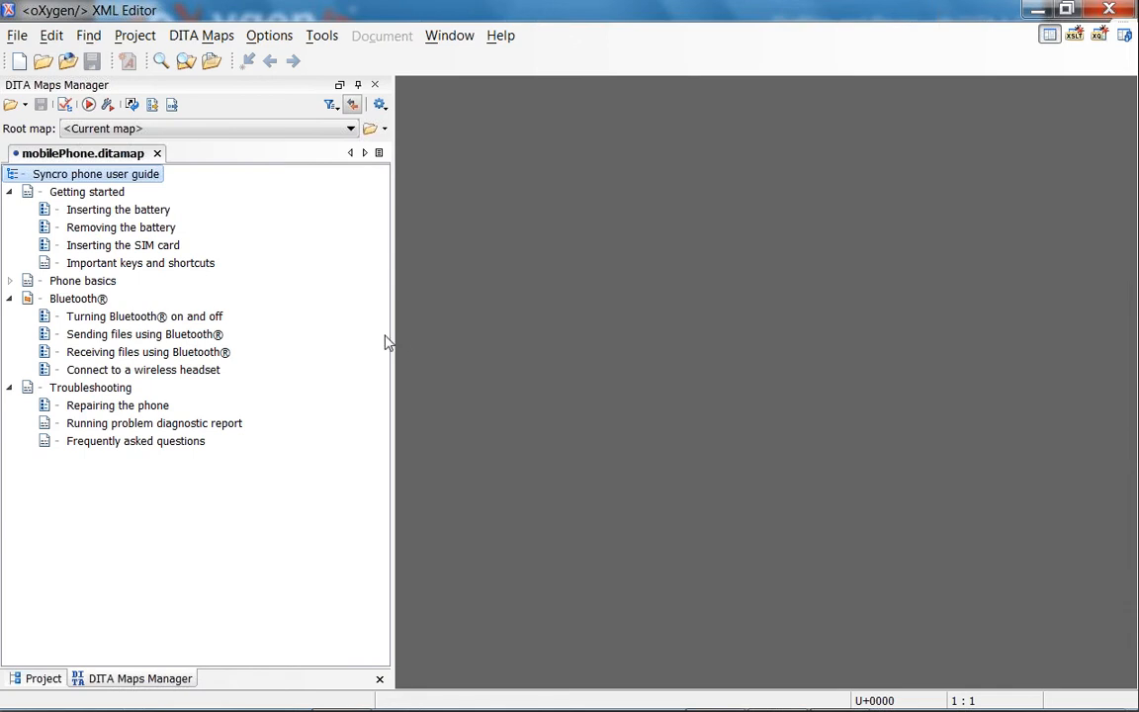
Step: Open the topics Inserting the SIM card, Removing the battery and Inserting the battery from the mobilePhone.ditamap map
drag(393, 335, 372, 335)
click(122, 245)
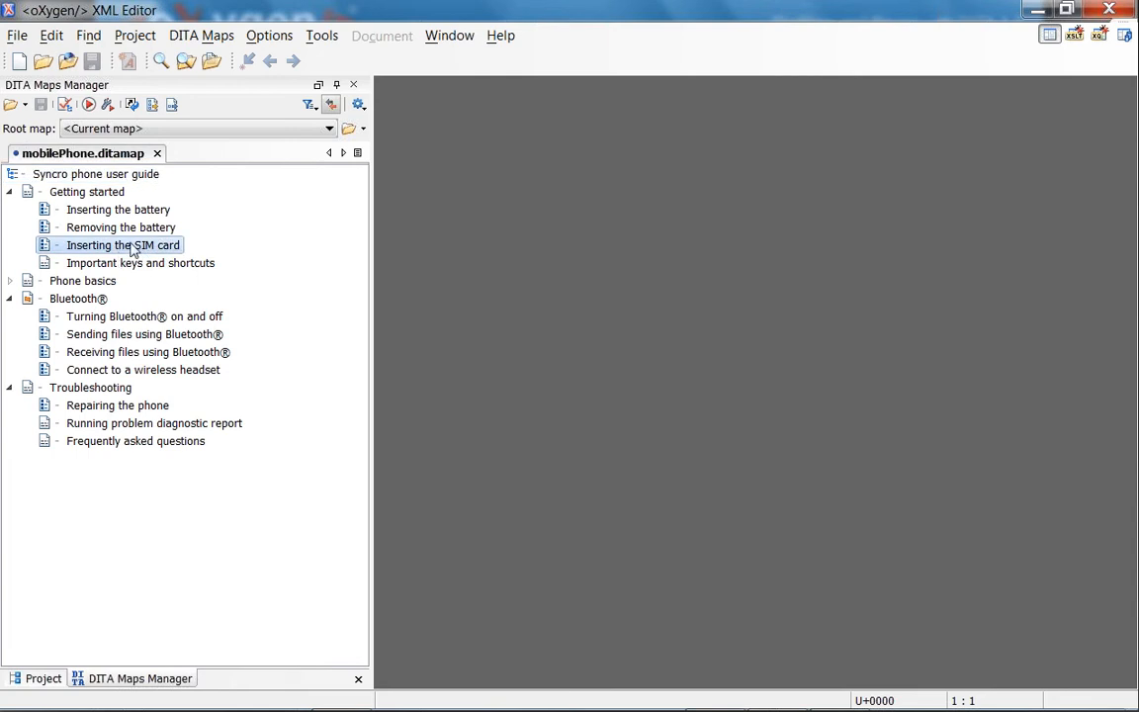
double_click(121, 246)
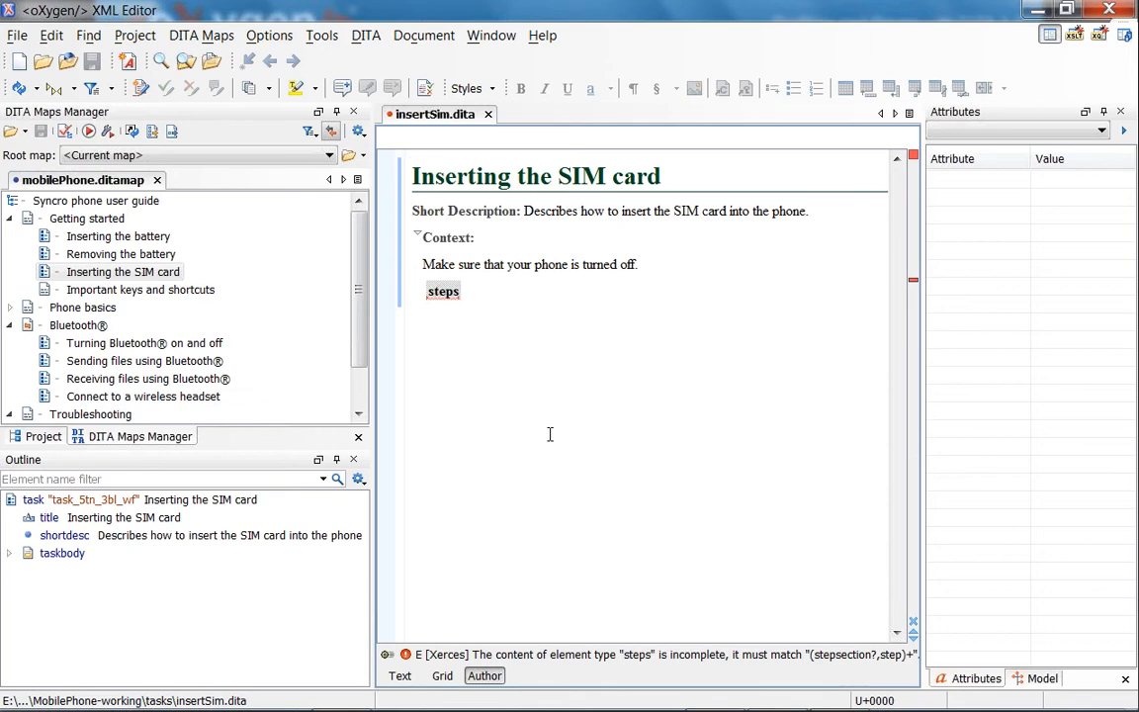
click(141, 255)
double_click(142, 259)
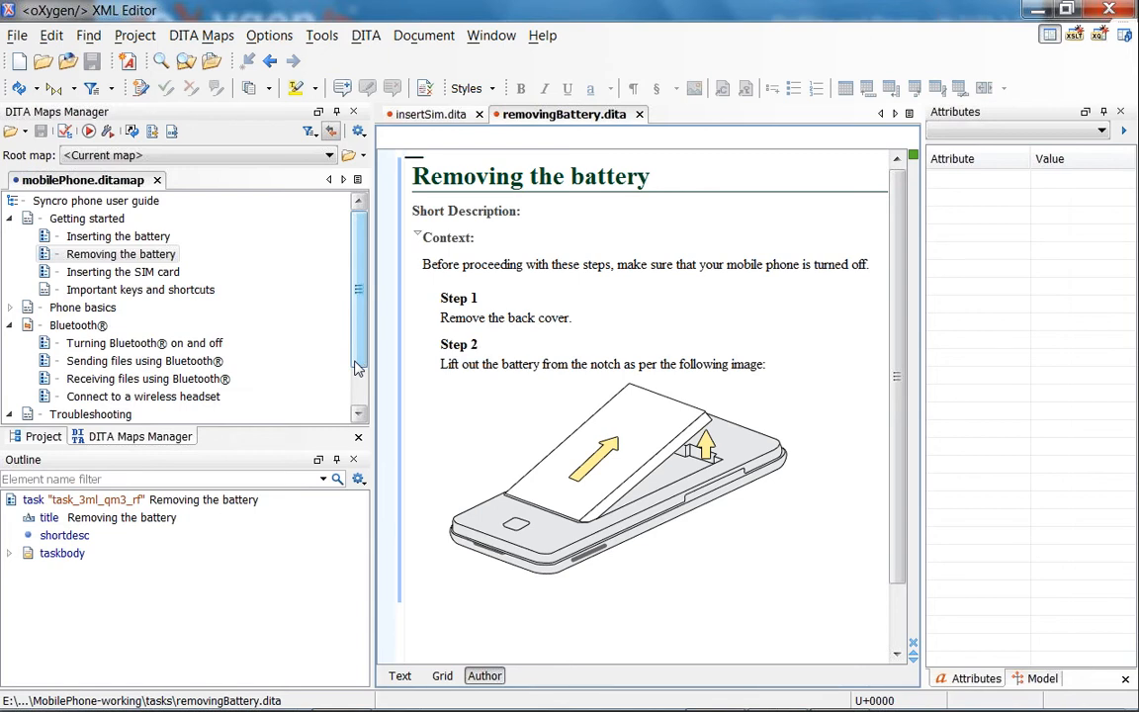
click(156, 239)
double_click(156, 241)
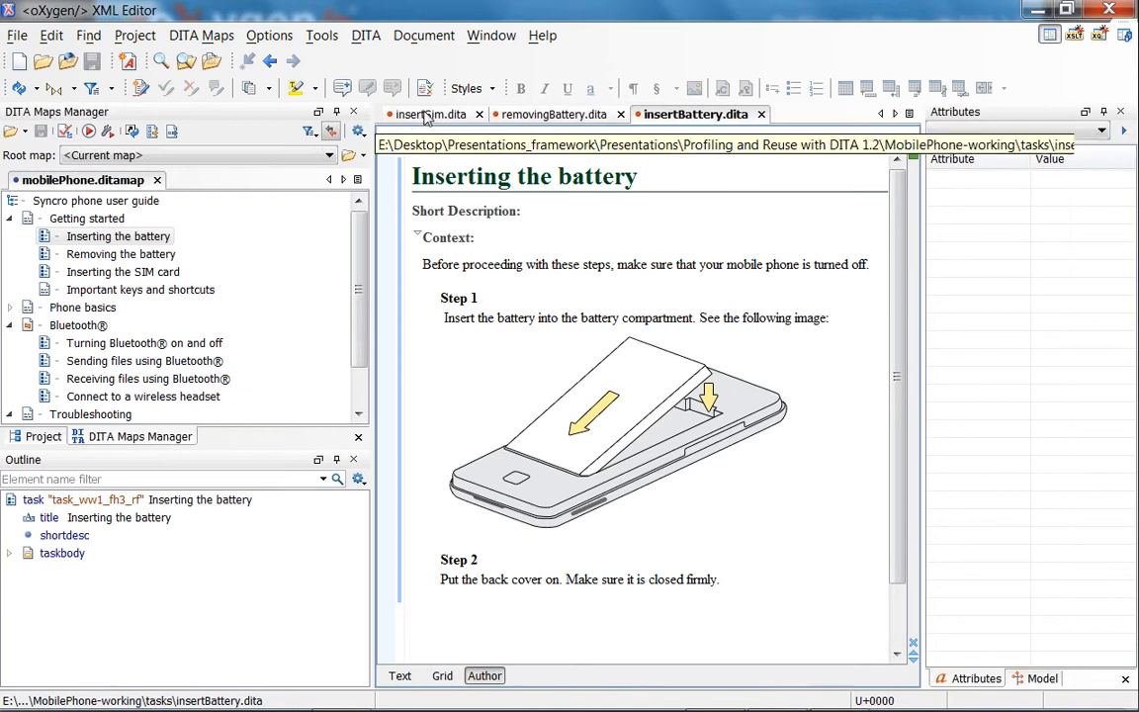
Step: In the empty steps element of insertSim.dita, insert a content reference to the firstStep step of removingBattery.dita
click(427, 117)
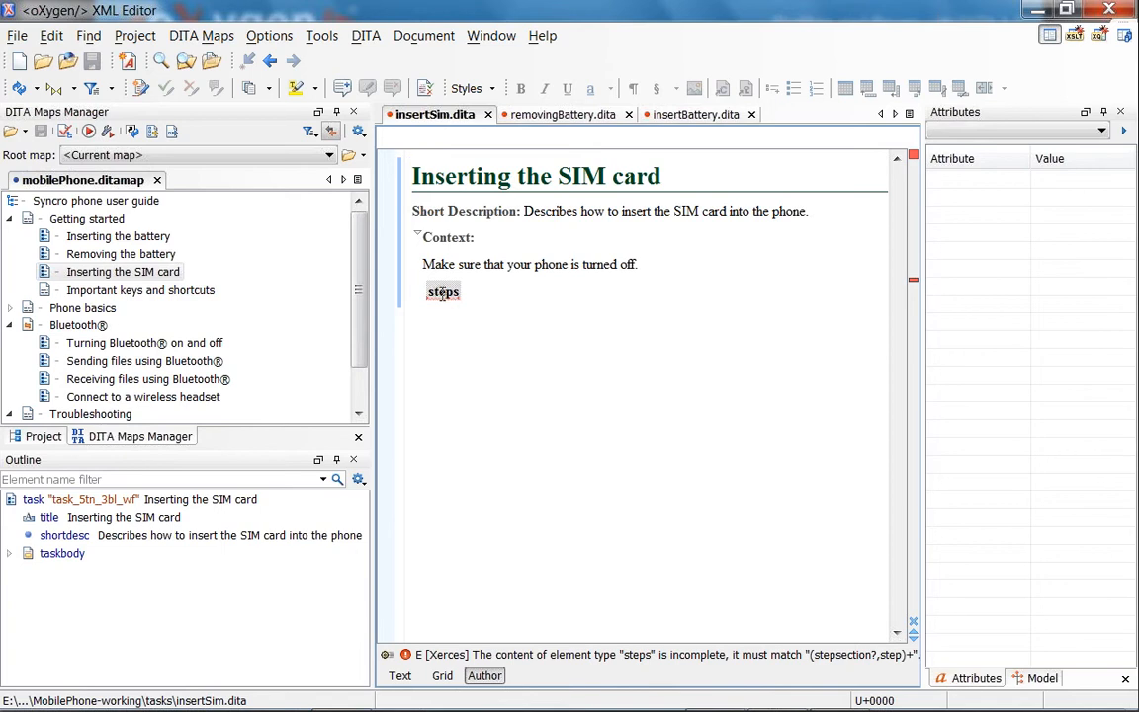
click(442, 290)
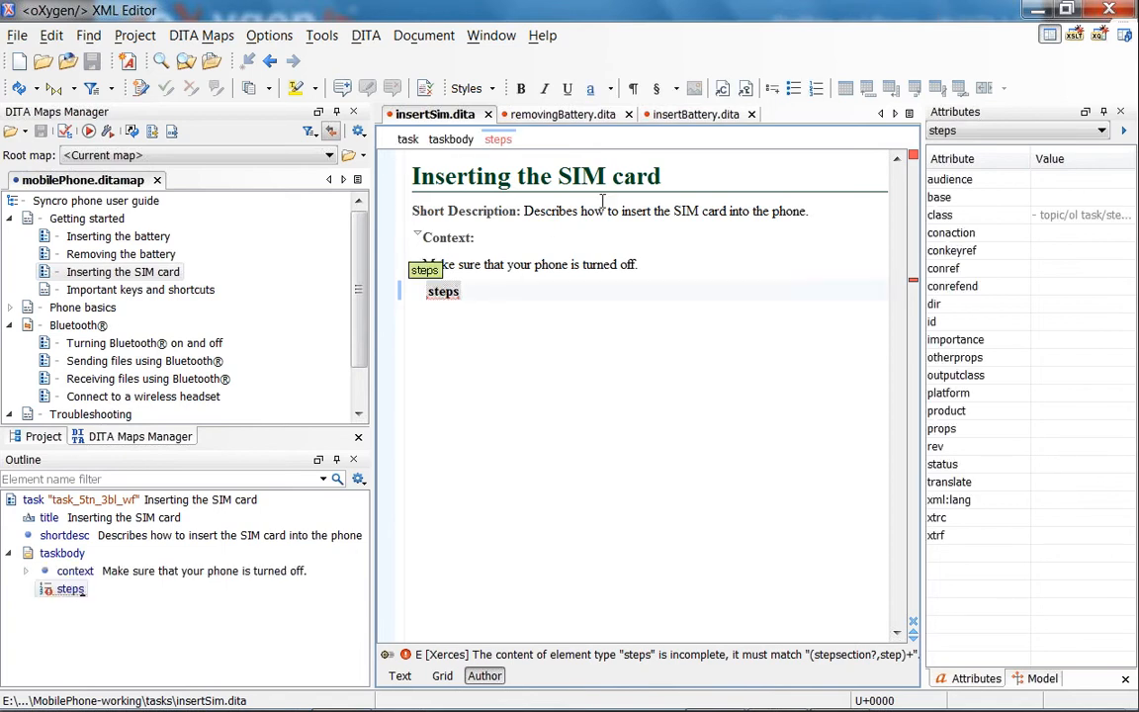
click(722, 90)
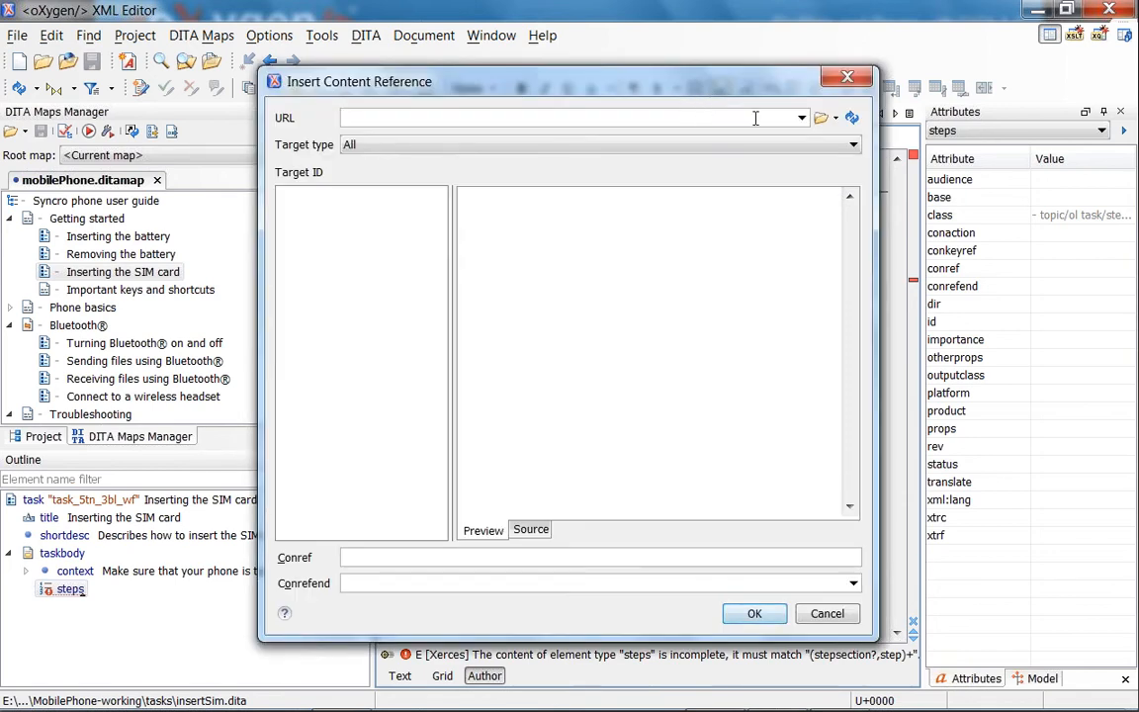
click(800, 118)
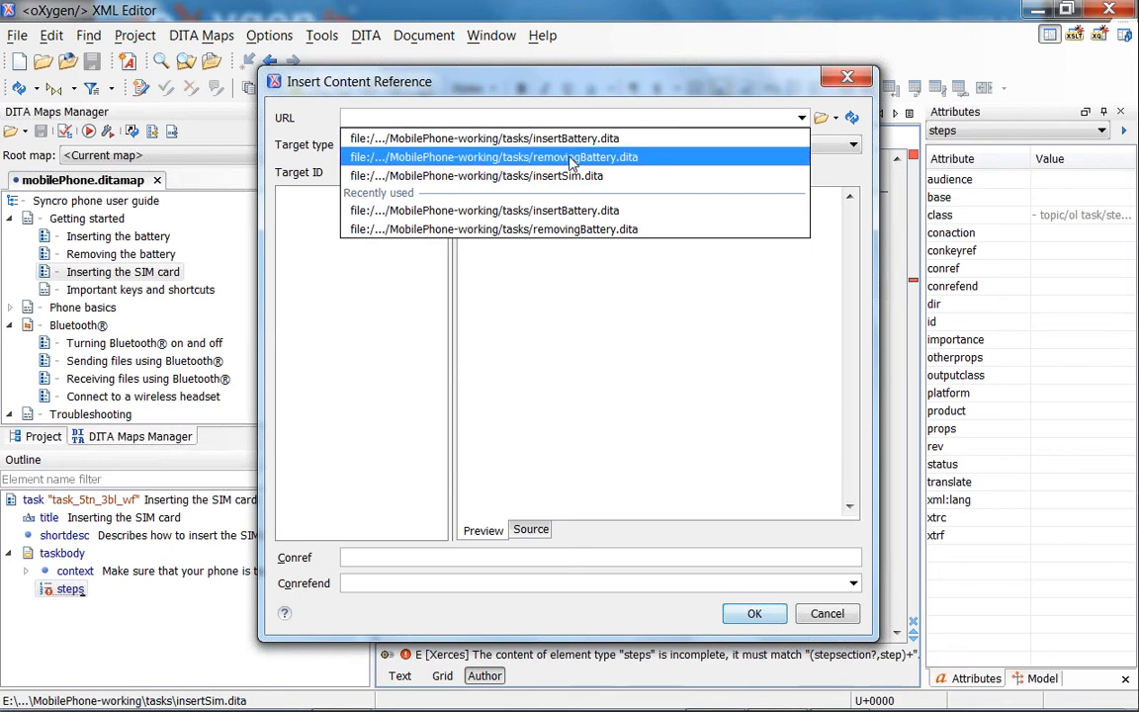
click(529, 148)
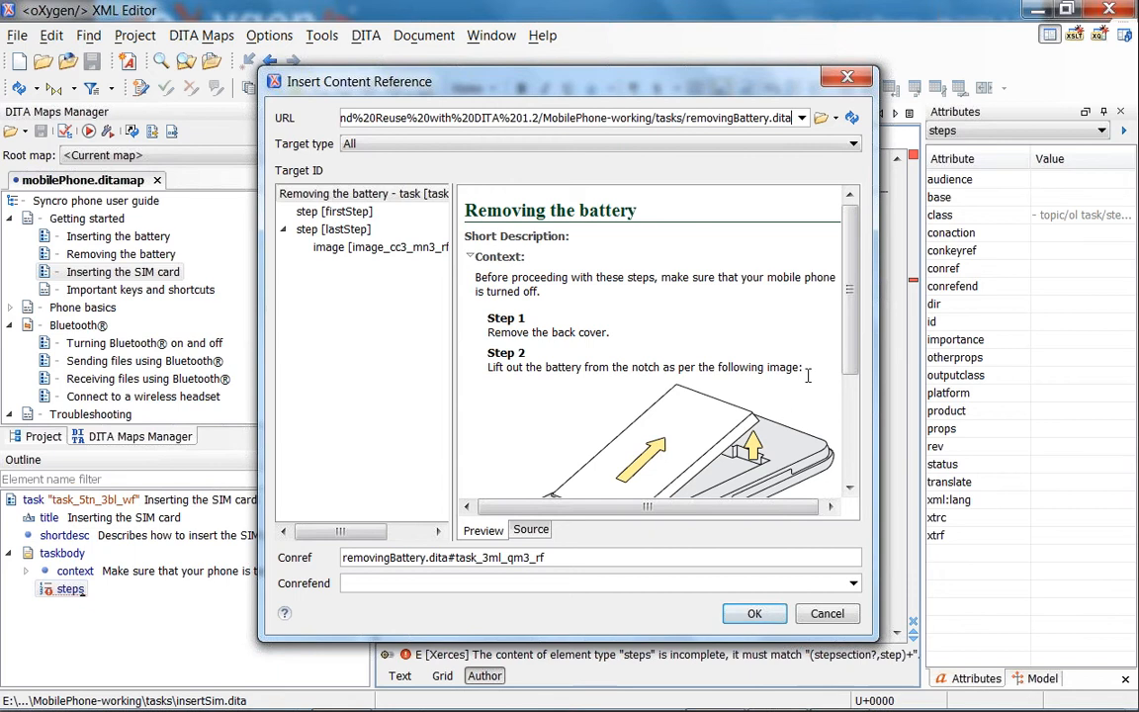
mouse_move(851, 331)
mouse_down()
mouse_move(852, 425)
mouse_move(851, 341)
mouse_up()
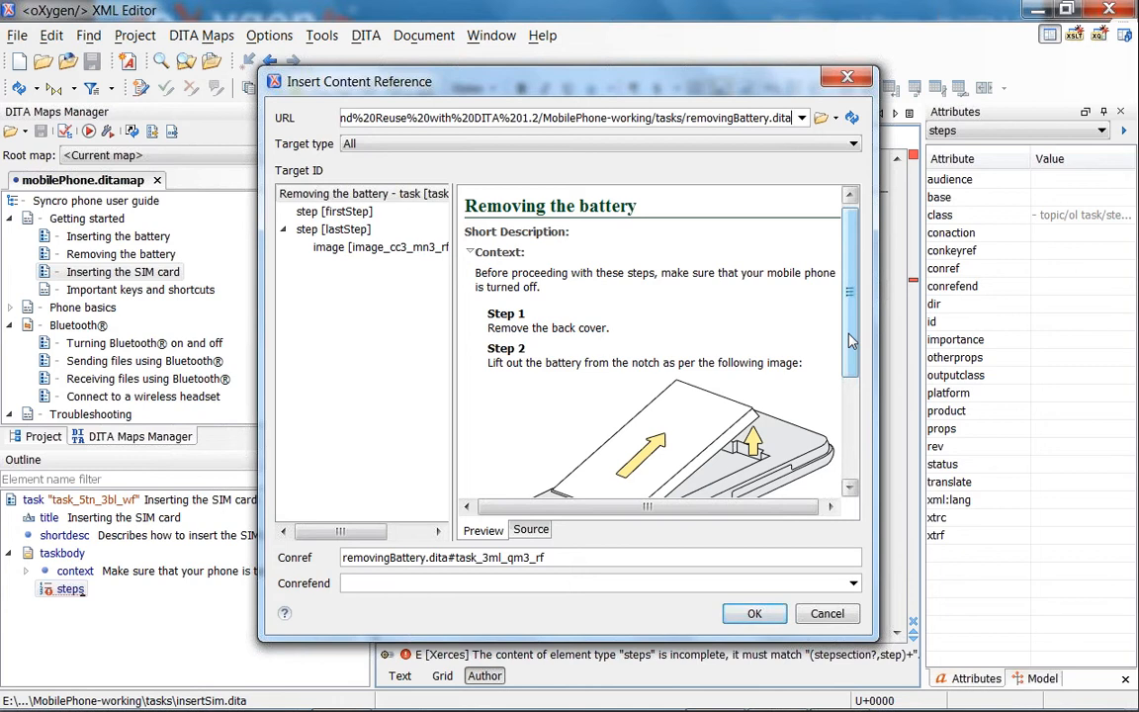
click(318, 213)
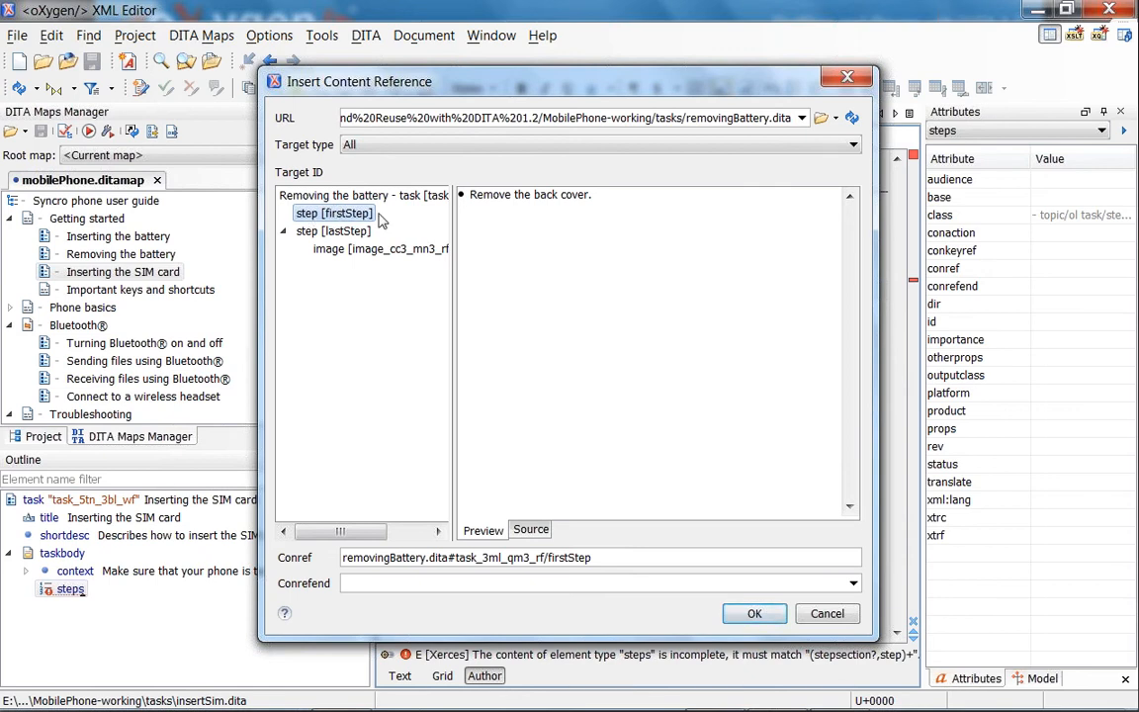
click(755, 614)
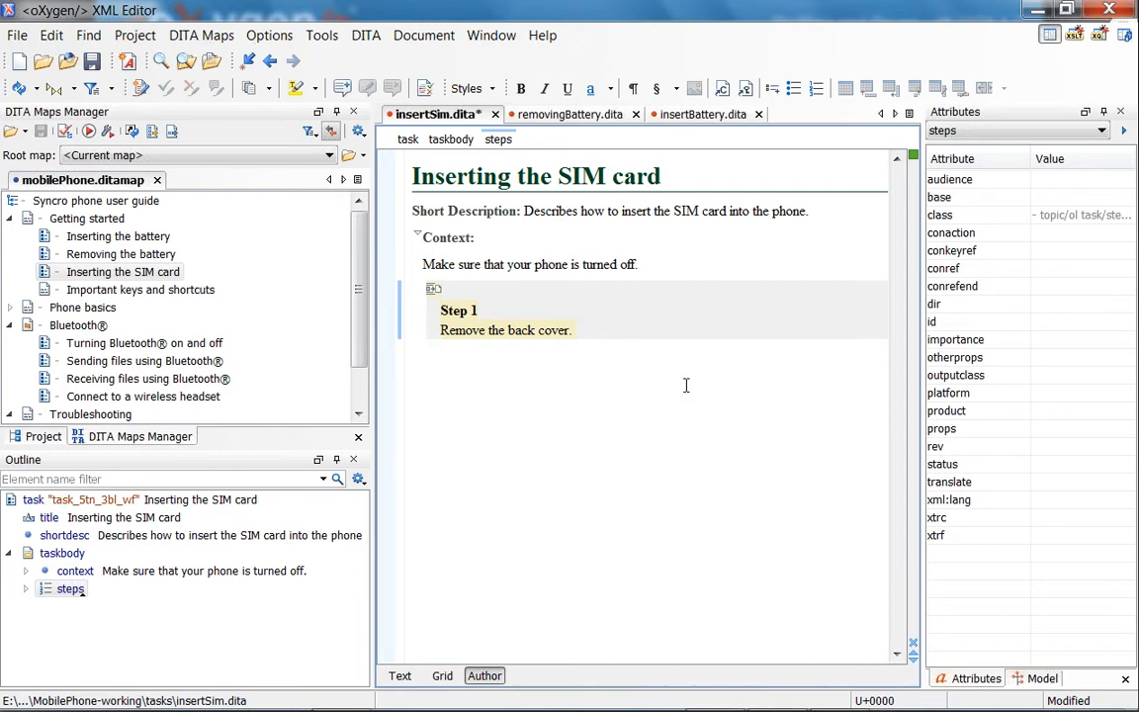
Step: Copy the second step of removingBattery.dita, paste it as a content reference after the first step in insertSim.dita, and save the topic
click(569, 114)
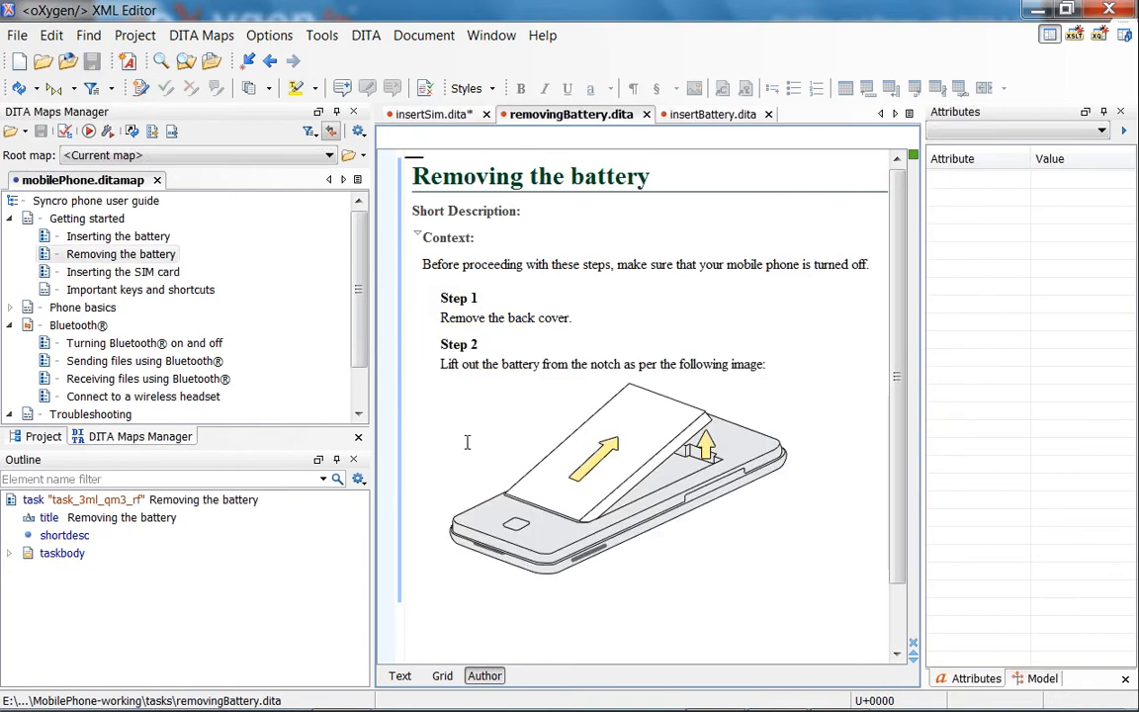
click(473, 365)
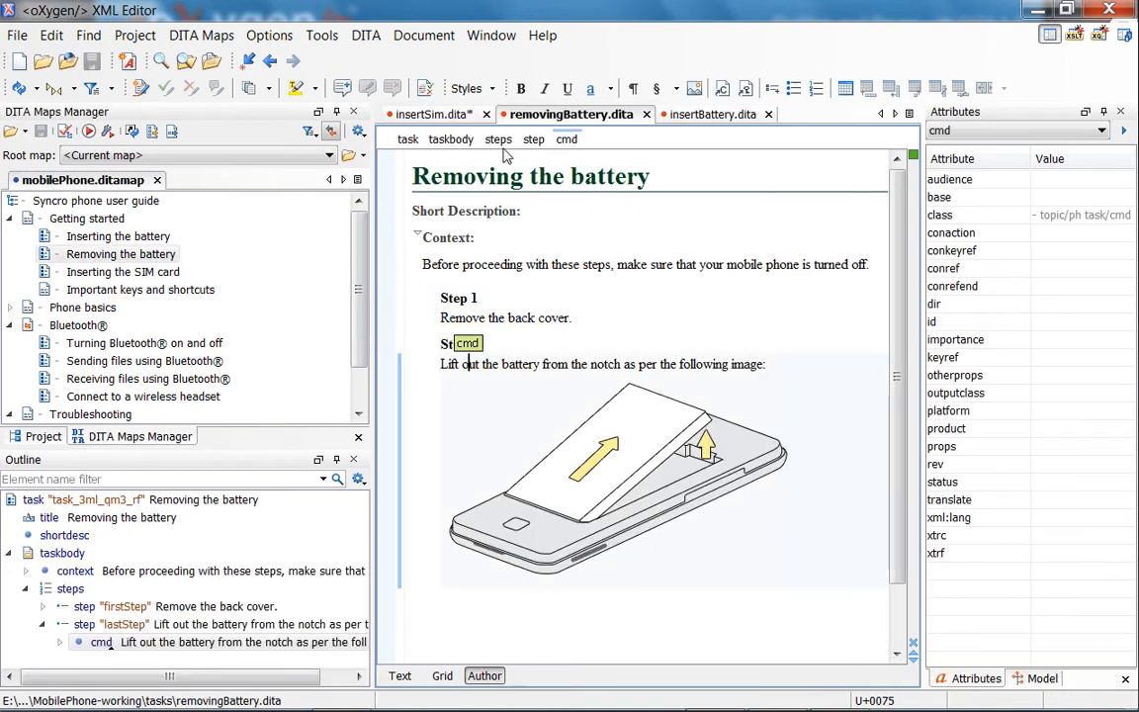
click(533, 139)
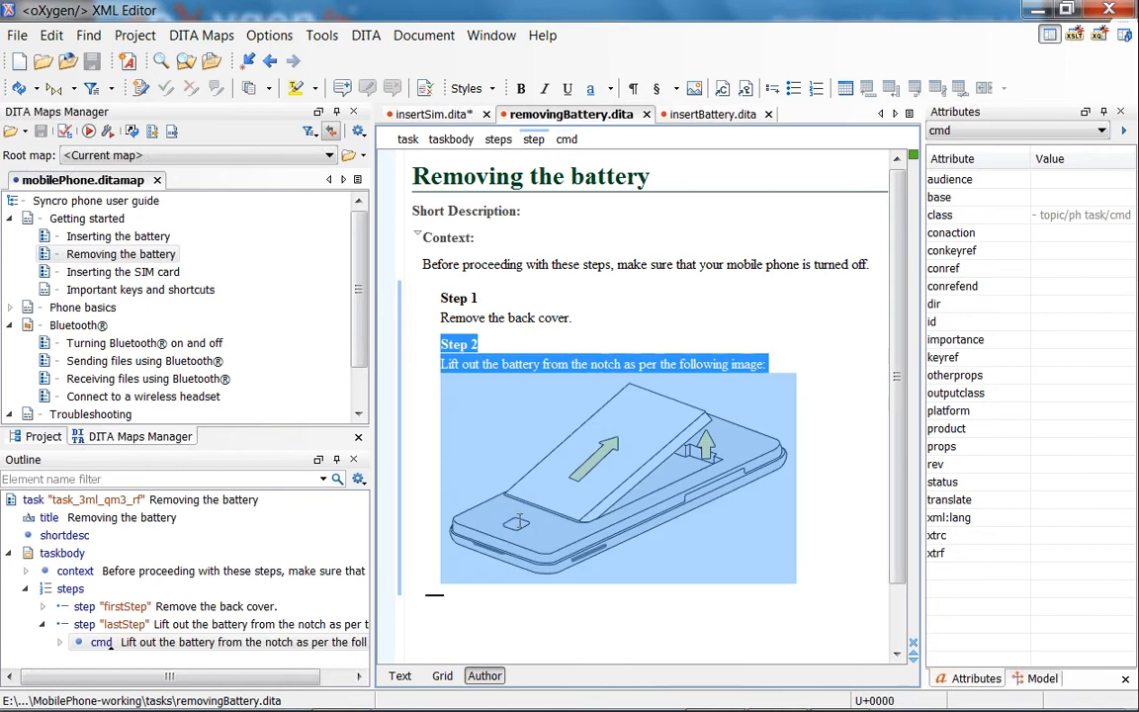
right_click(534, 145)
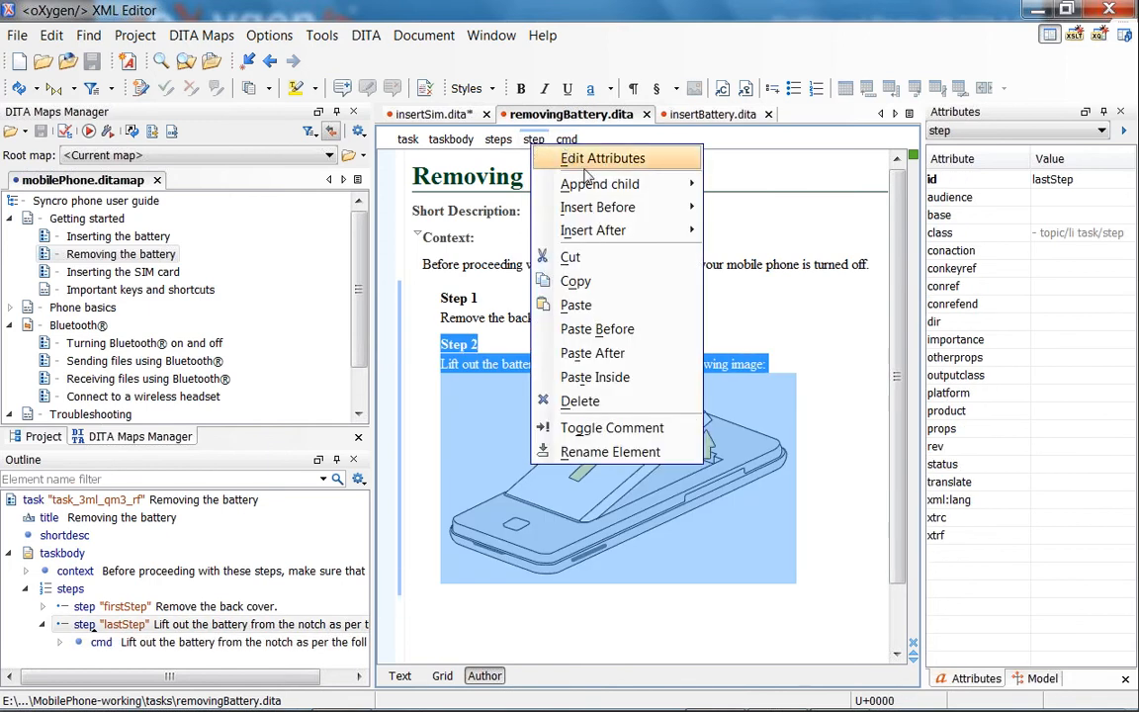
click(573, 280)
click(442, 114)
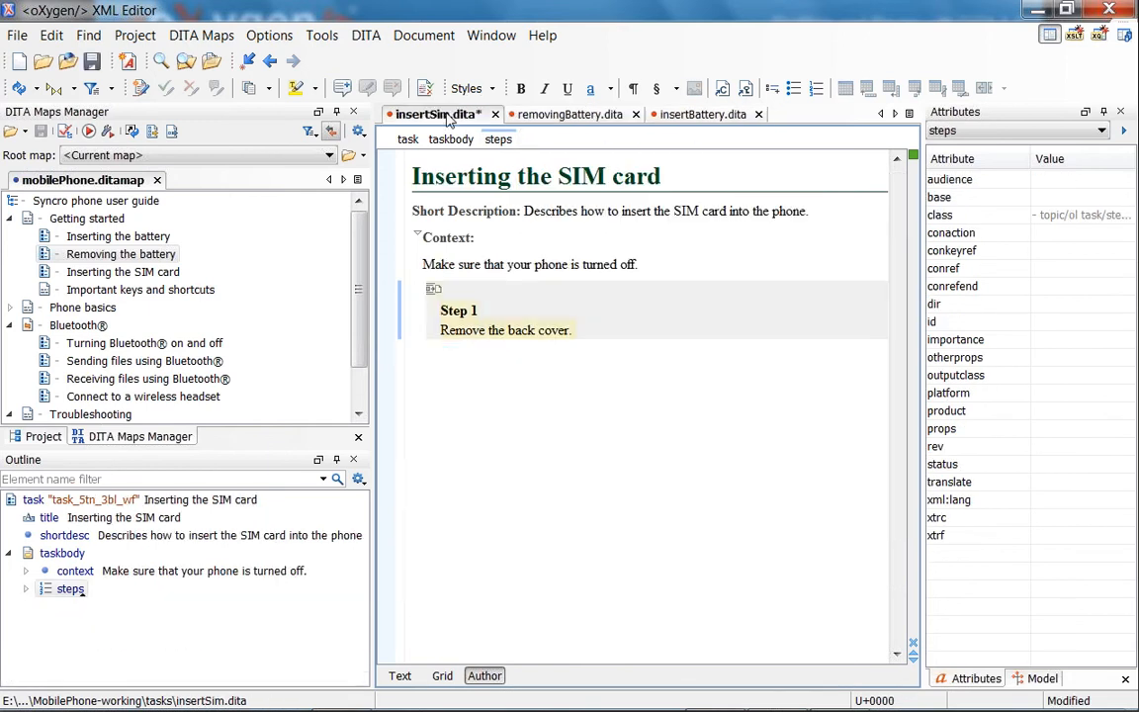
right_click(435, 326)
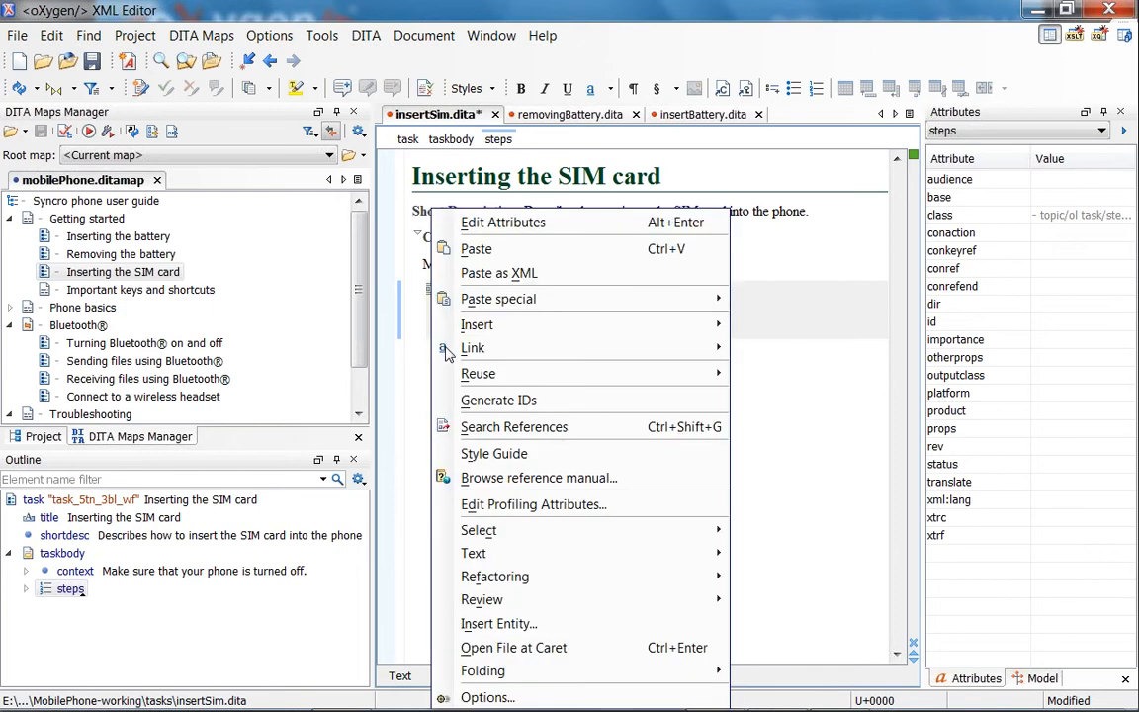
mouse_move(481, 310)
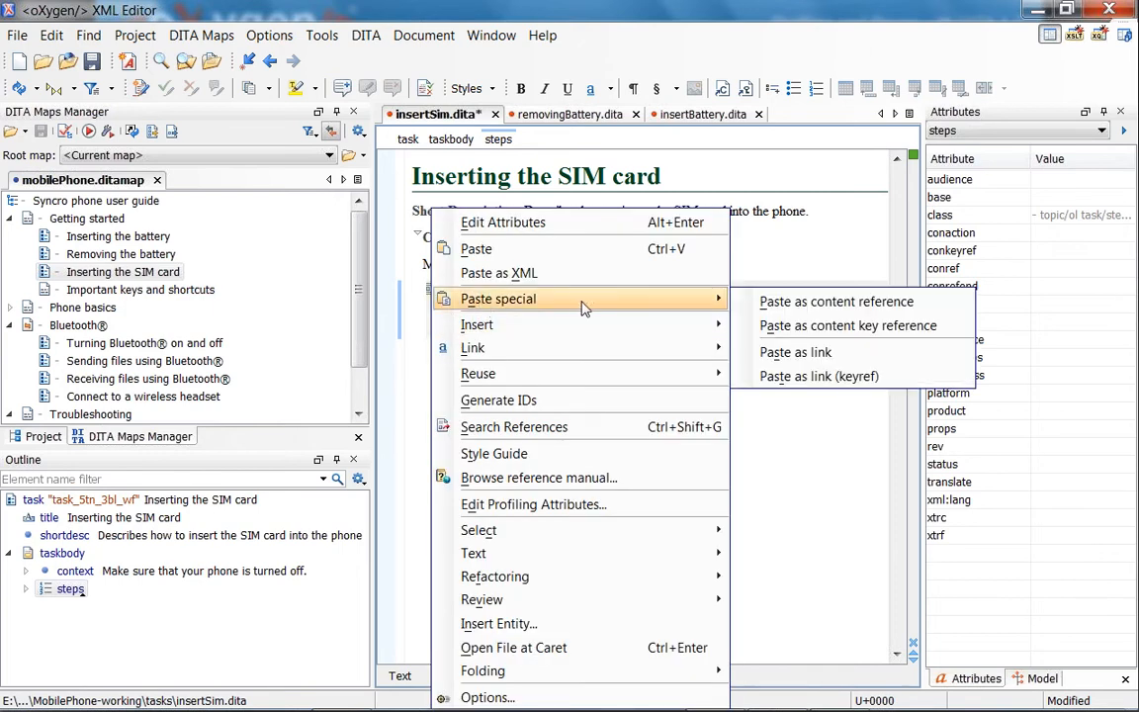
click(850, 304)
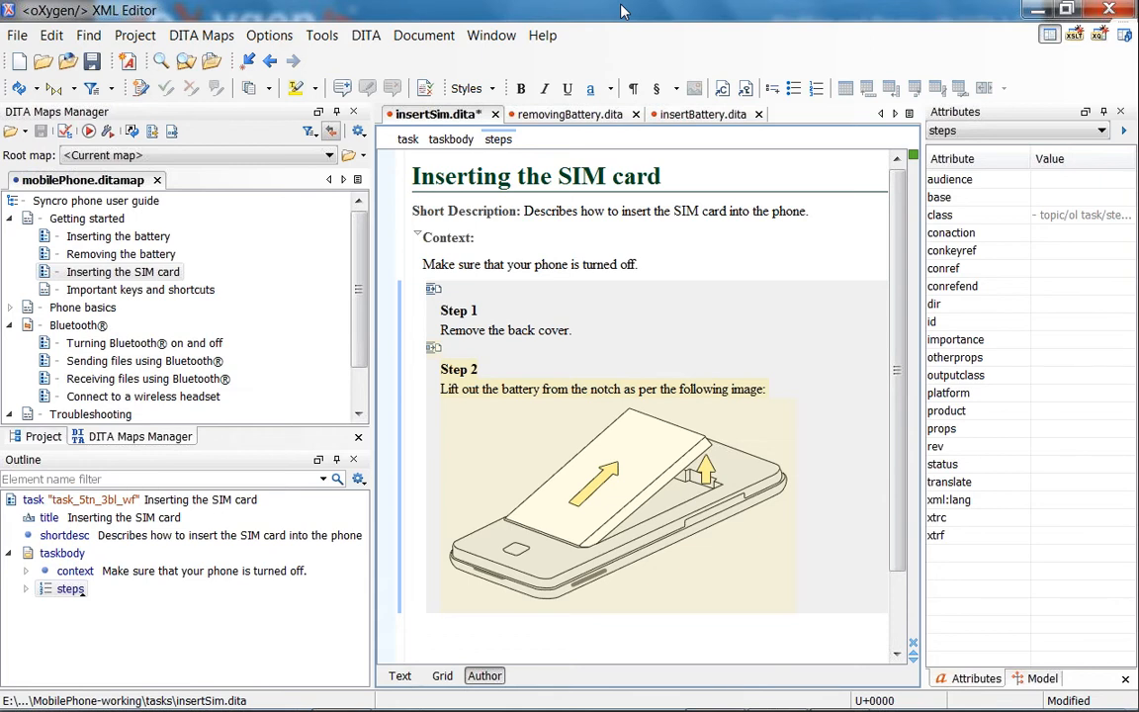
key(ctrl+s)
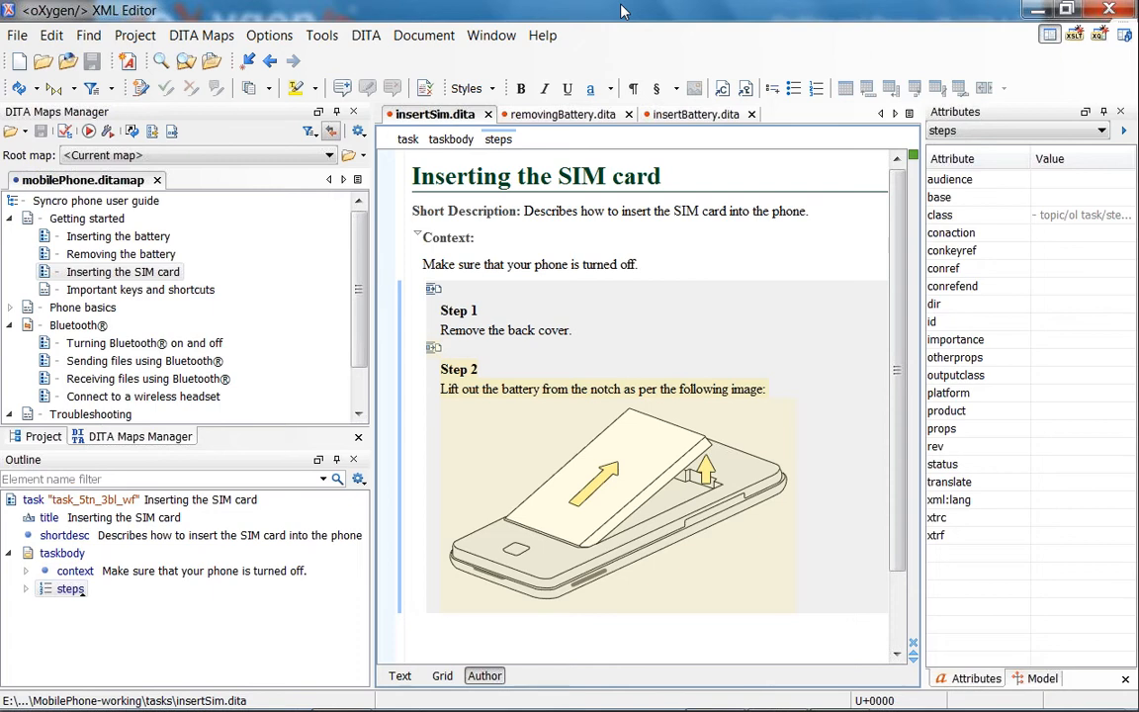
Step: Add a step reading "Remove the safety lock." after the first step of removingBattery.dita, save it, and return to insertSim.dita
click(561, 116)
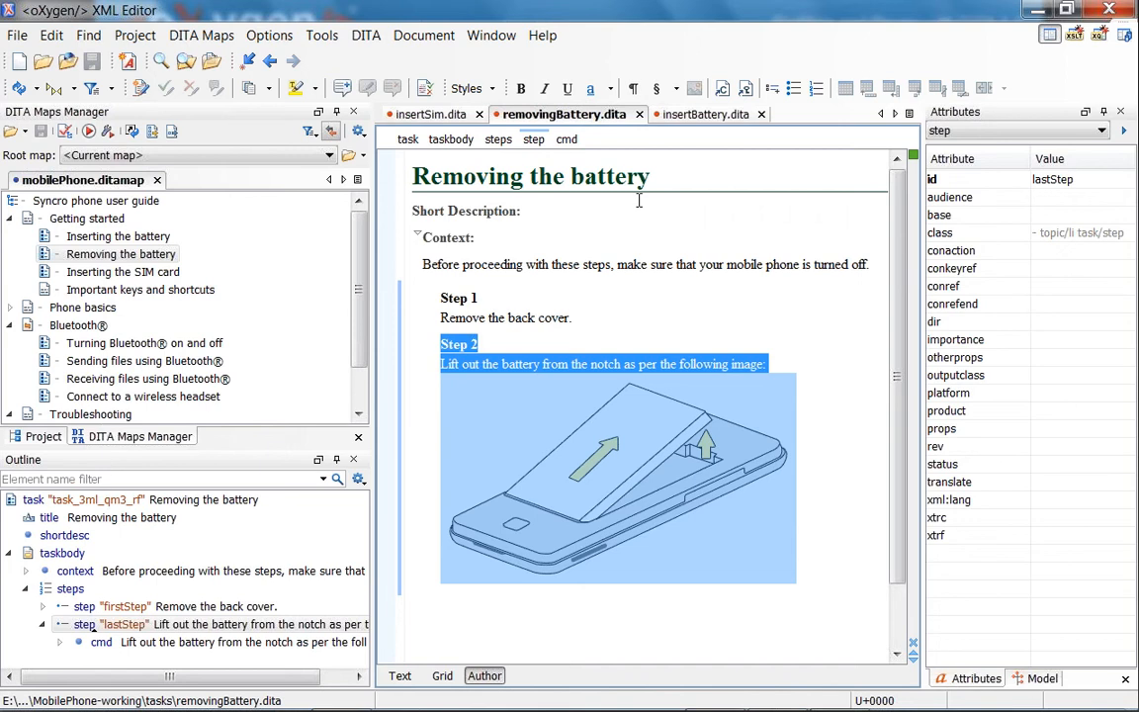
click(459, 325)
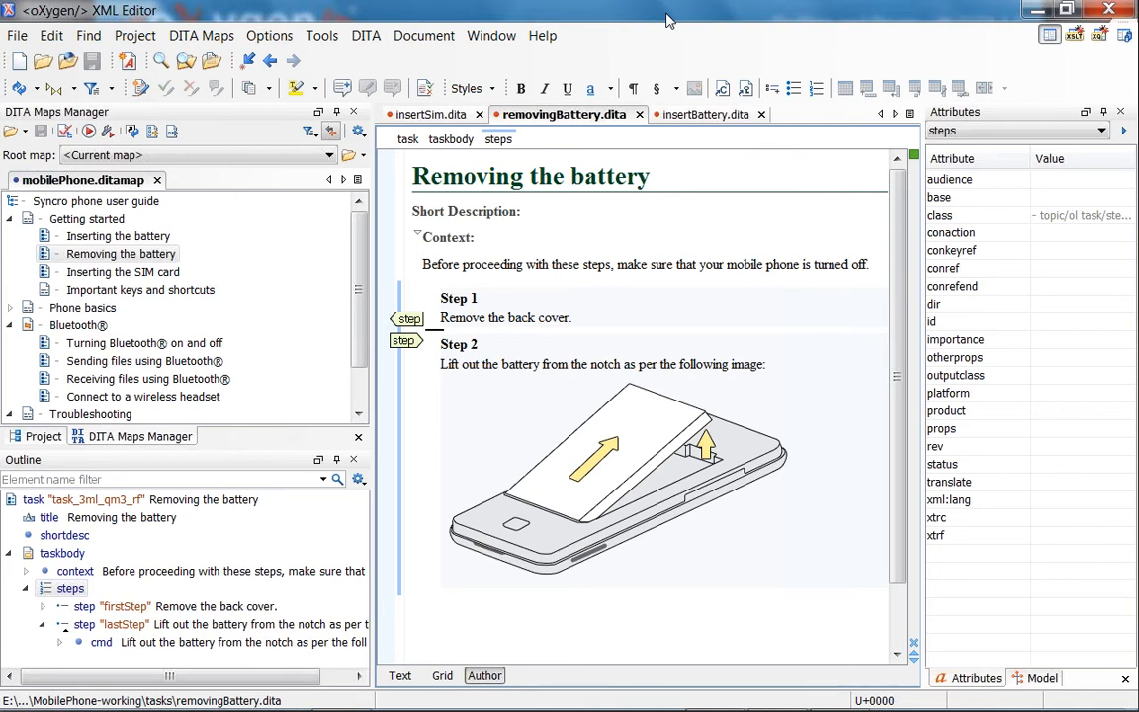
key(Return)
key(Return)
text(Remove the sa)
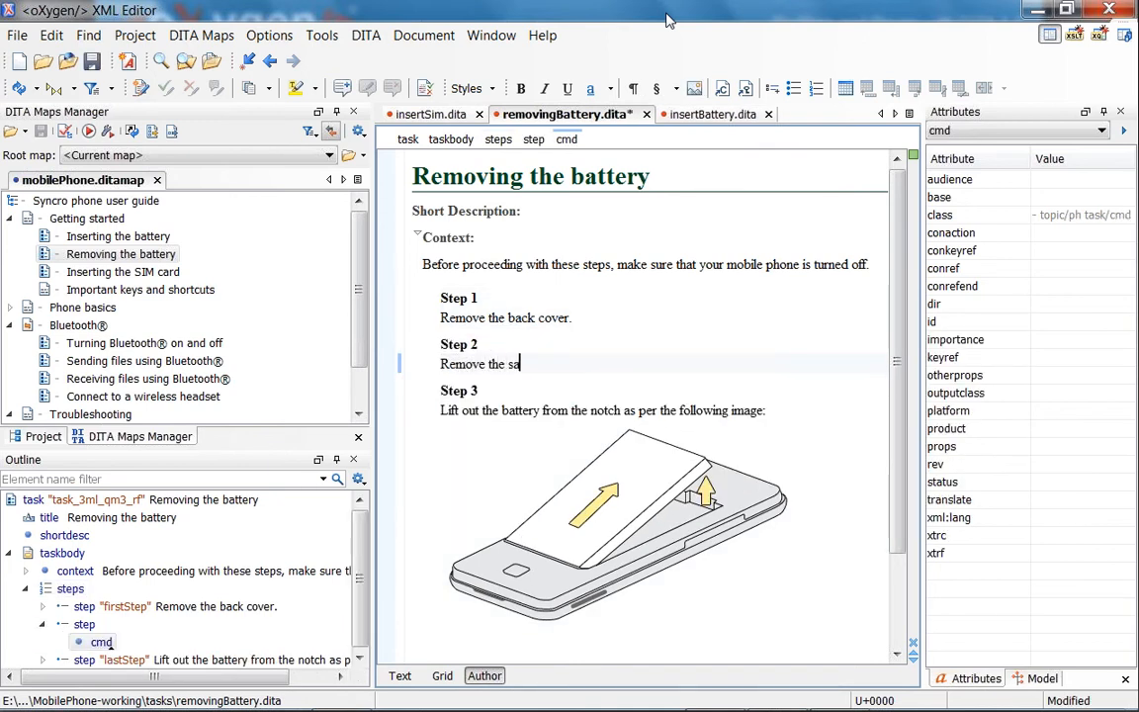
text(fety loc)
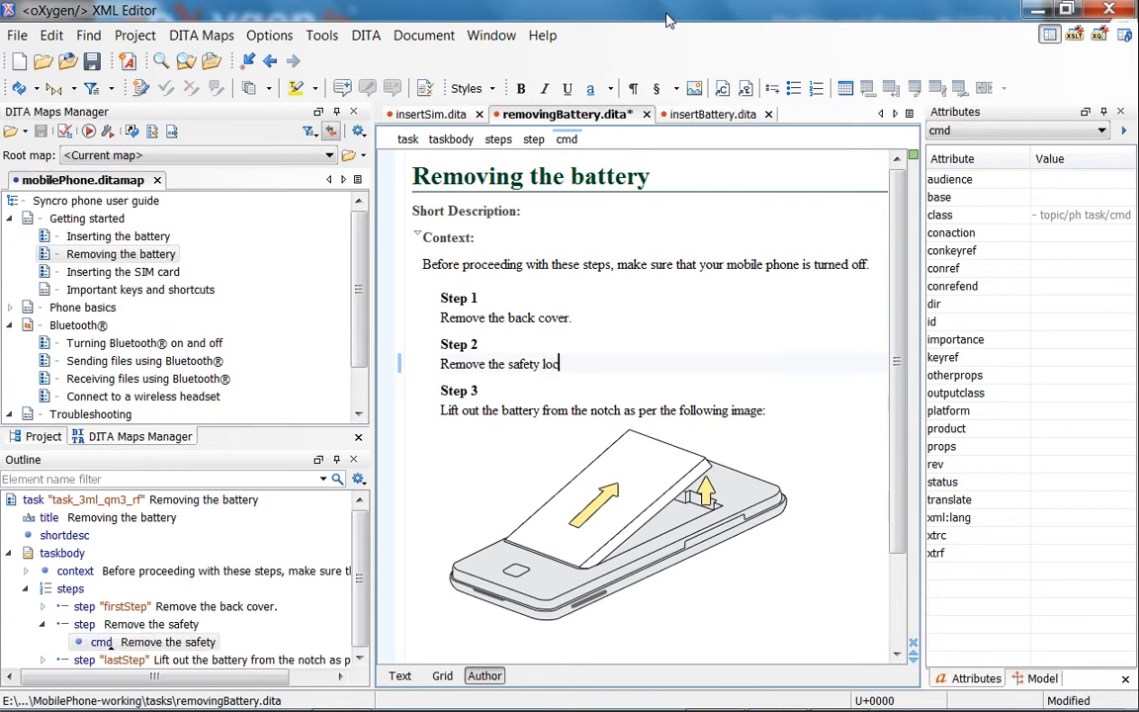
text(k.)
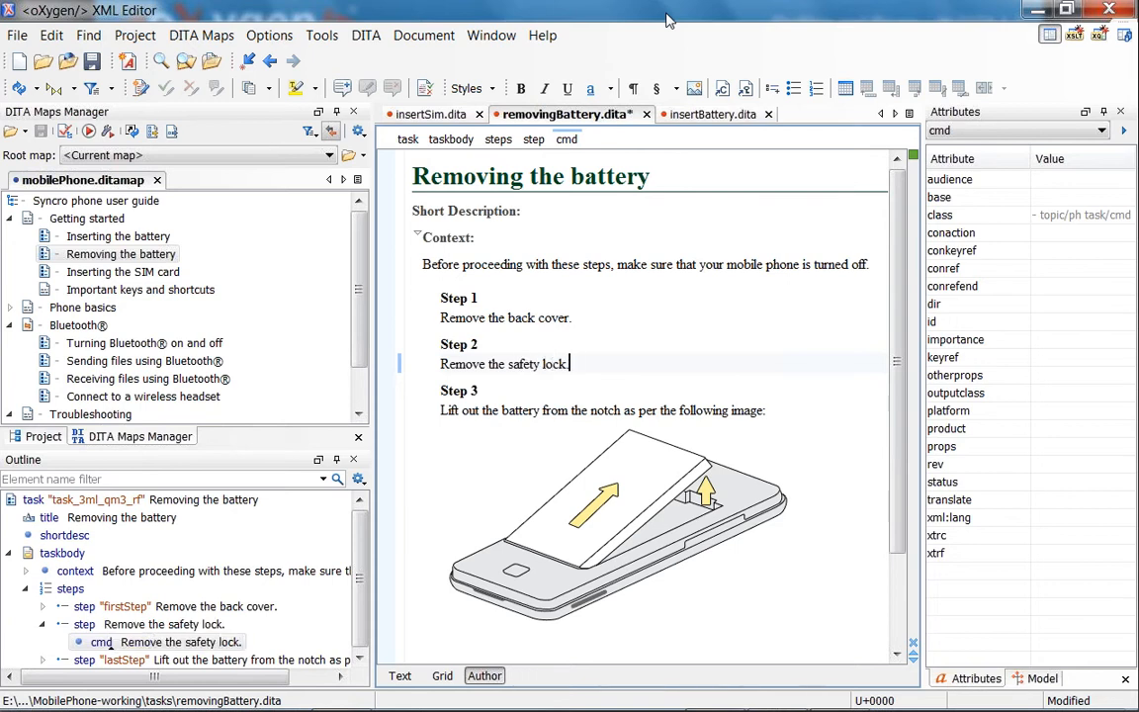
key(ctrl+s)
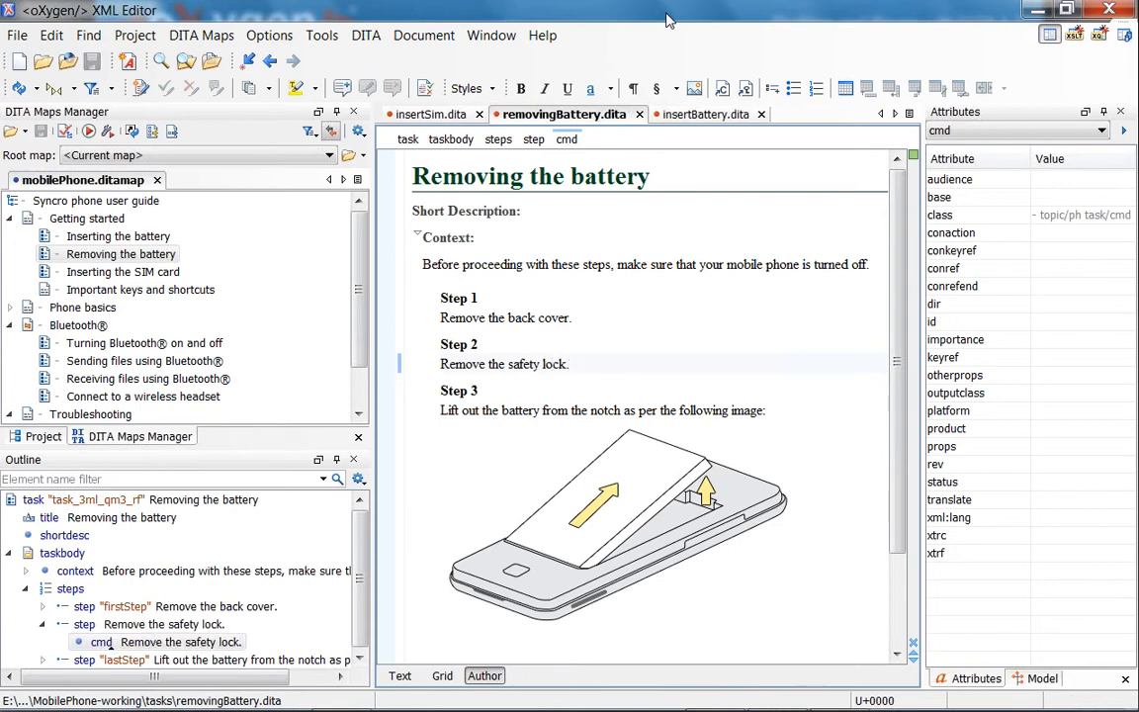
click(433, 116)
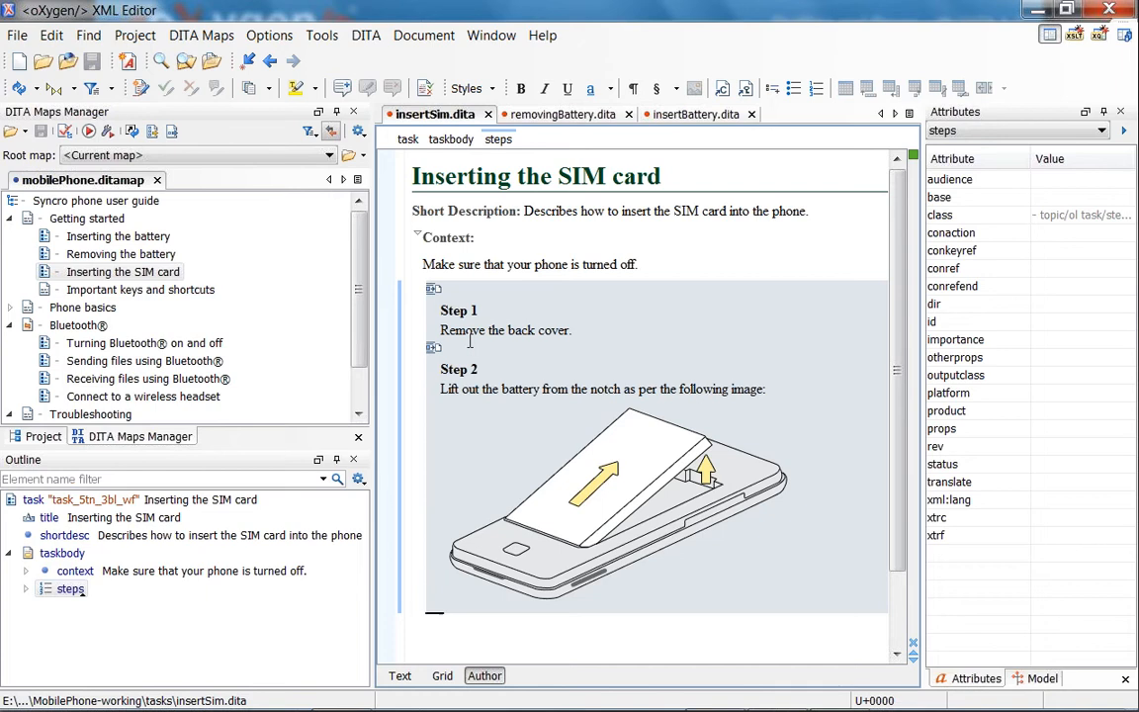
key(alt+Tab)
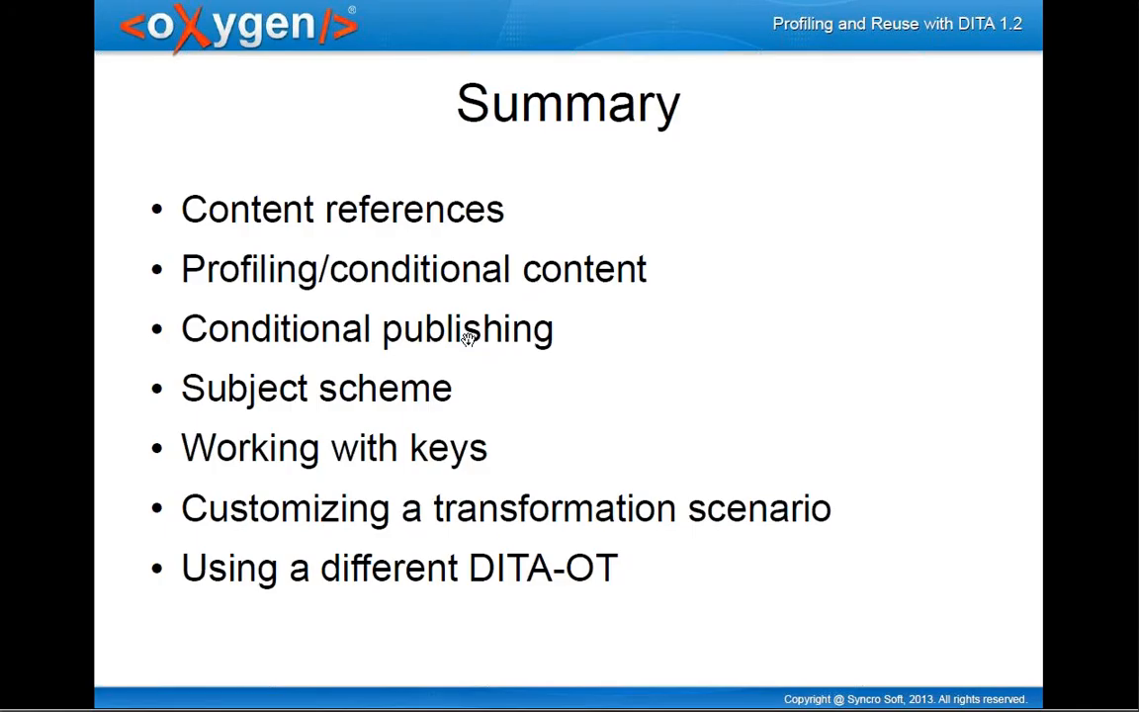
key(Right)
key(Right)
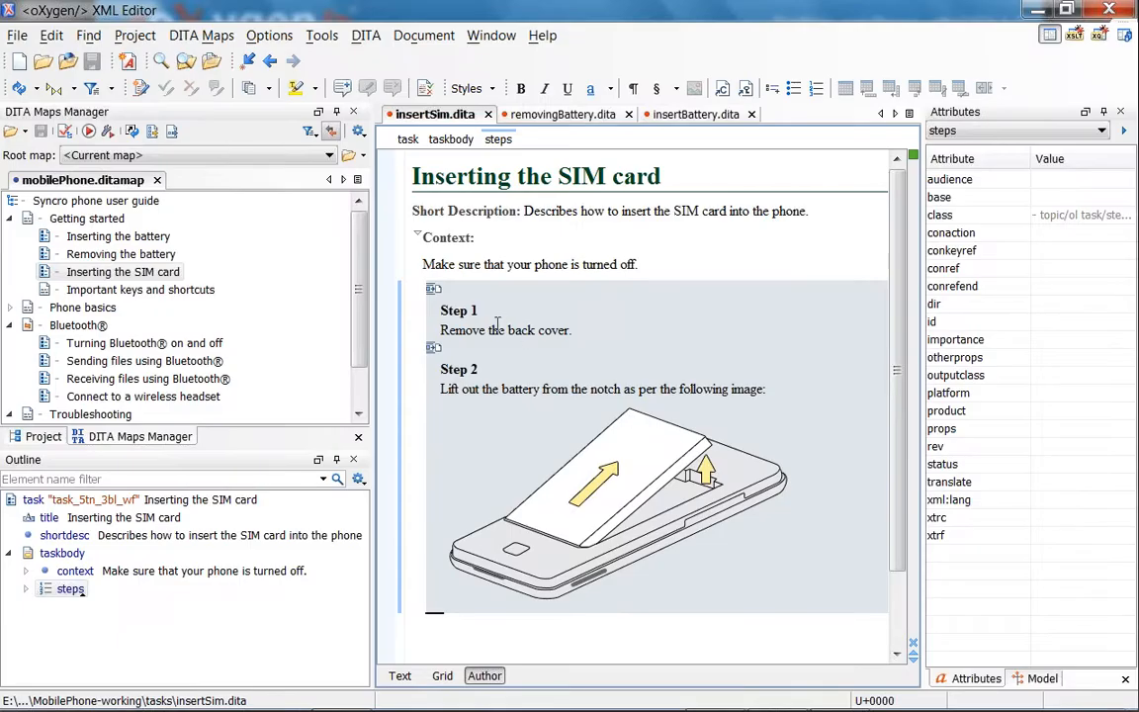
Step: Delete both referenced steps from insertSim.dita so that only the empty steps element remains
mouse_move(484, 331)
click(485, 331)
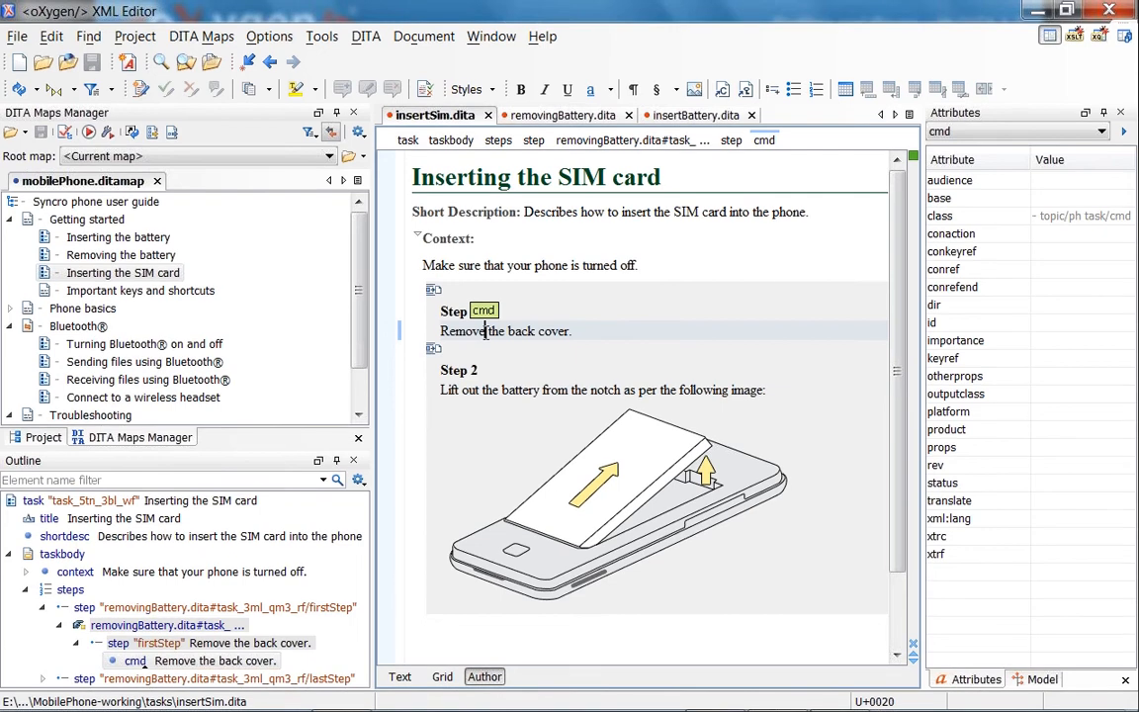
click(534, 141)
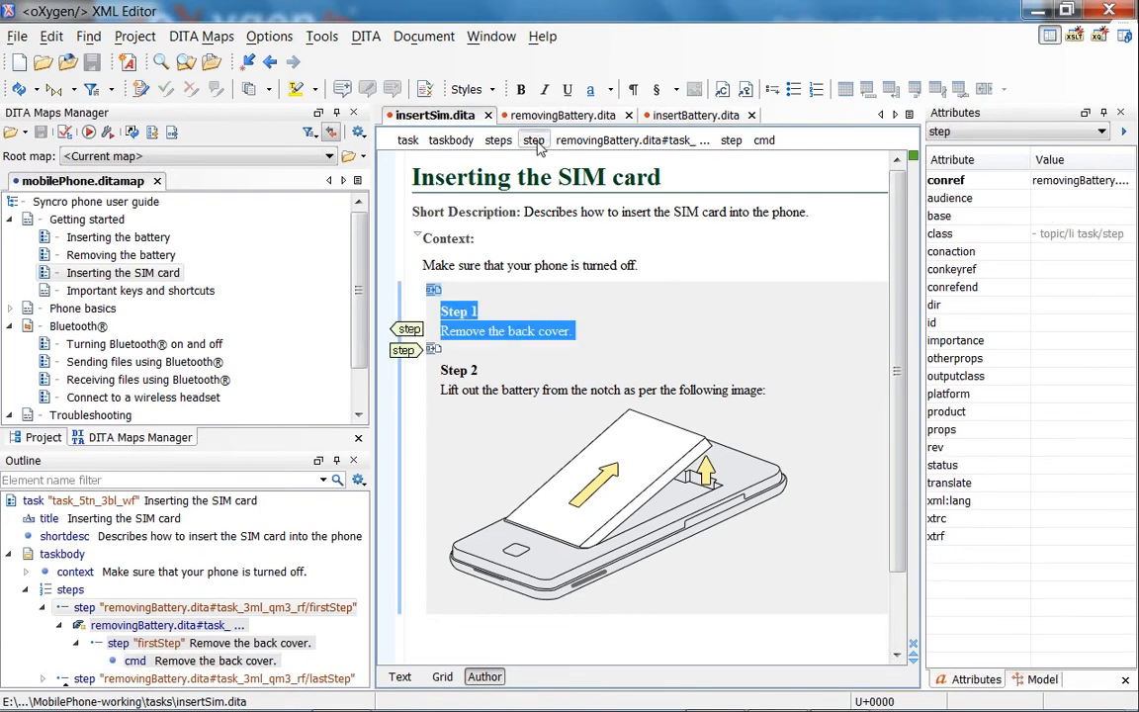
key(Delete)
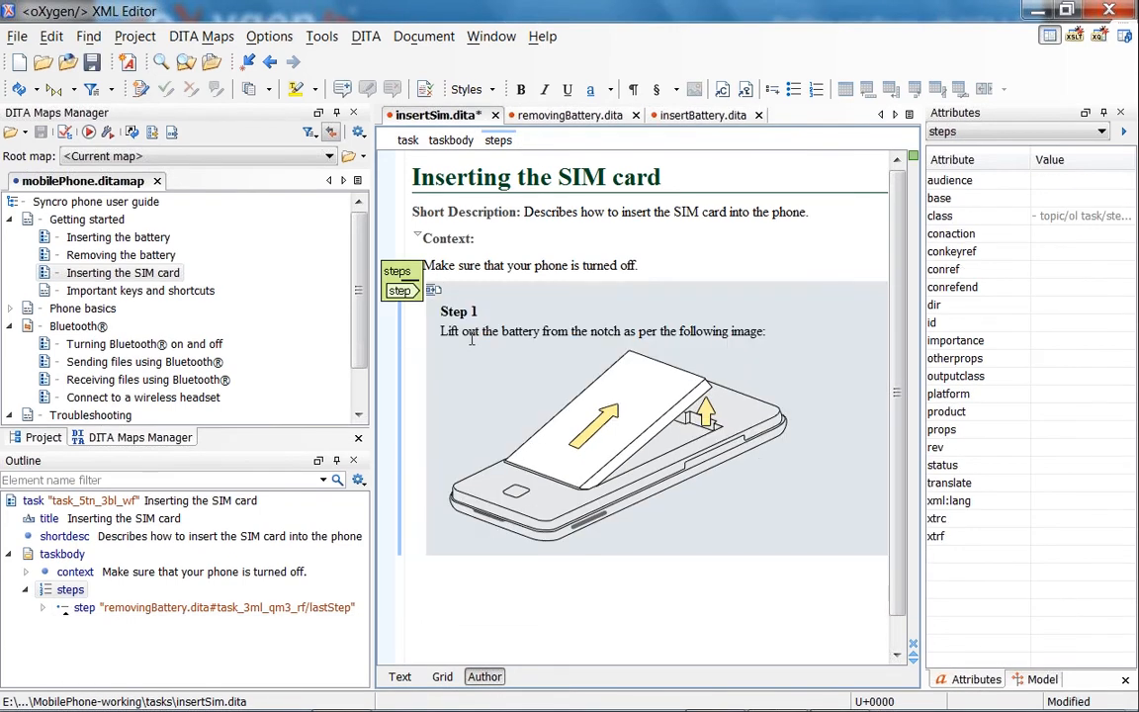
click(531, 140)
key(Delete)
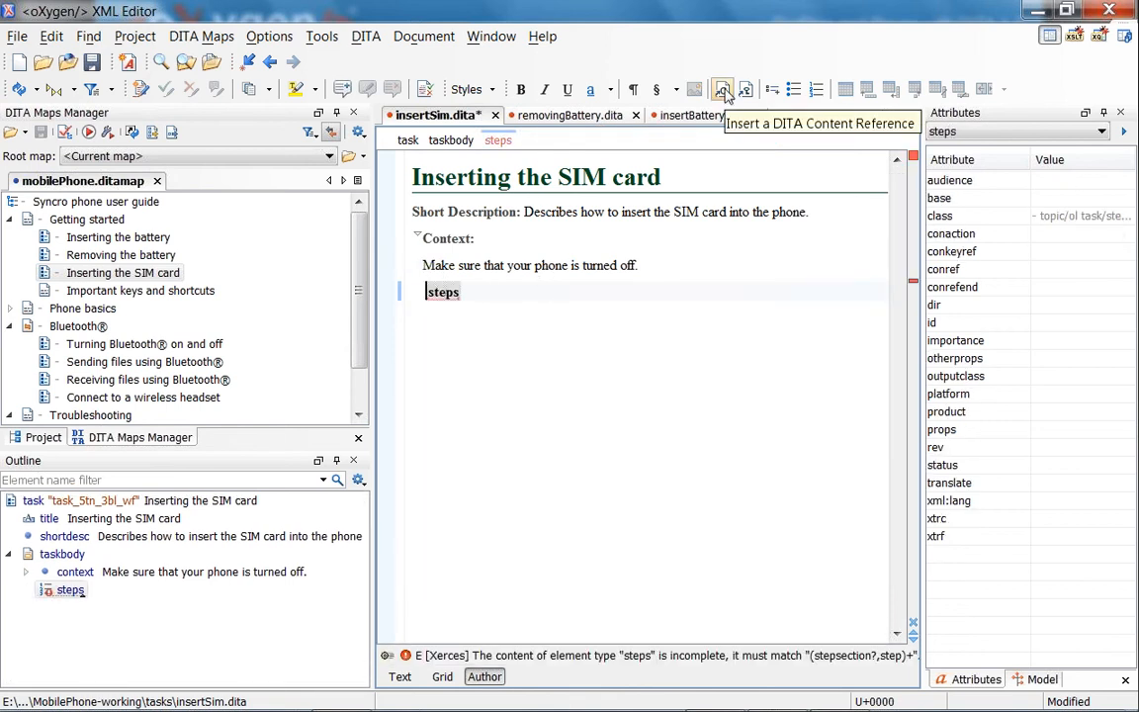
Step: In the empty steps element of insertSim.dita, insert a content reference range from firstStep to lastStep of removingBattery.dita
click(722, 90)
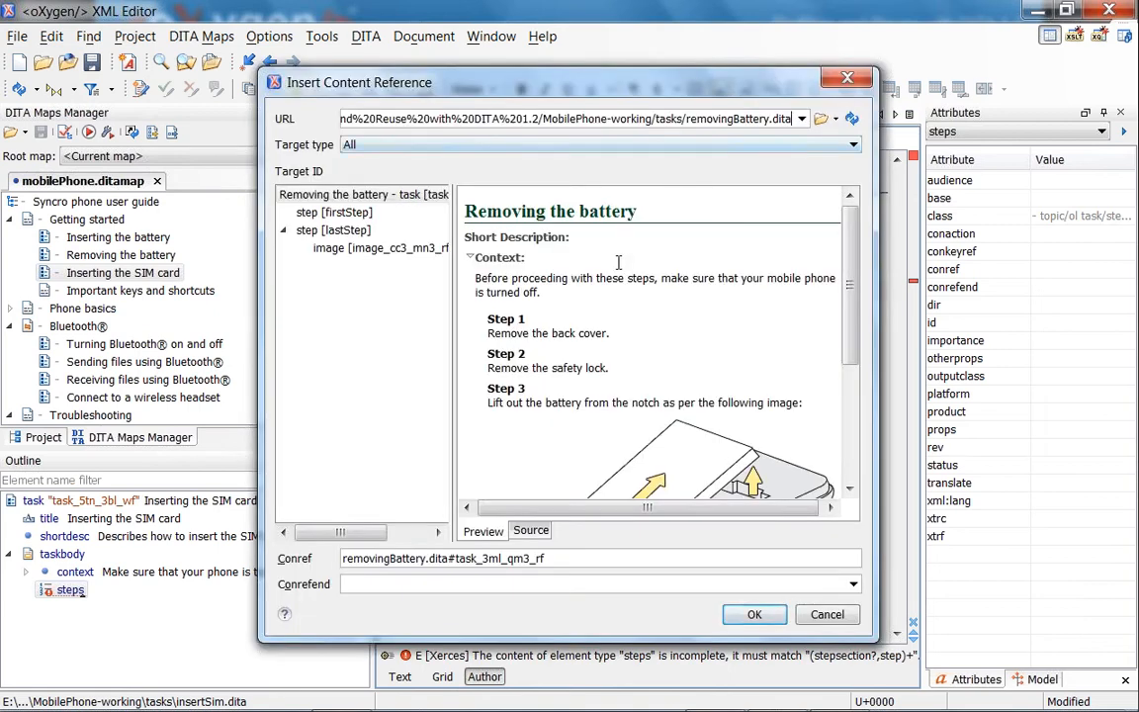
click(302, 212)
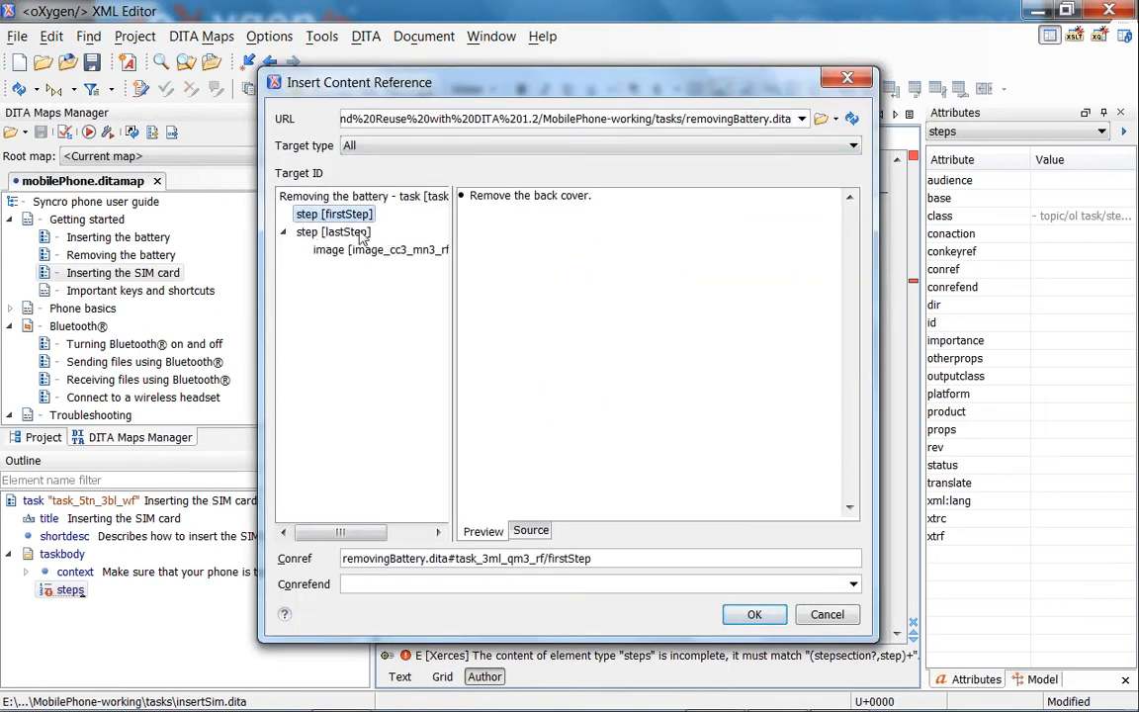
shift+click(308, 235)
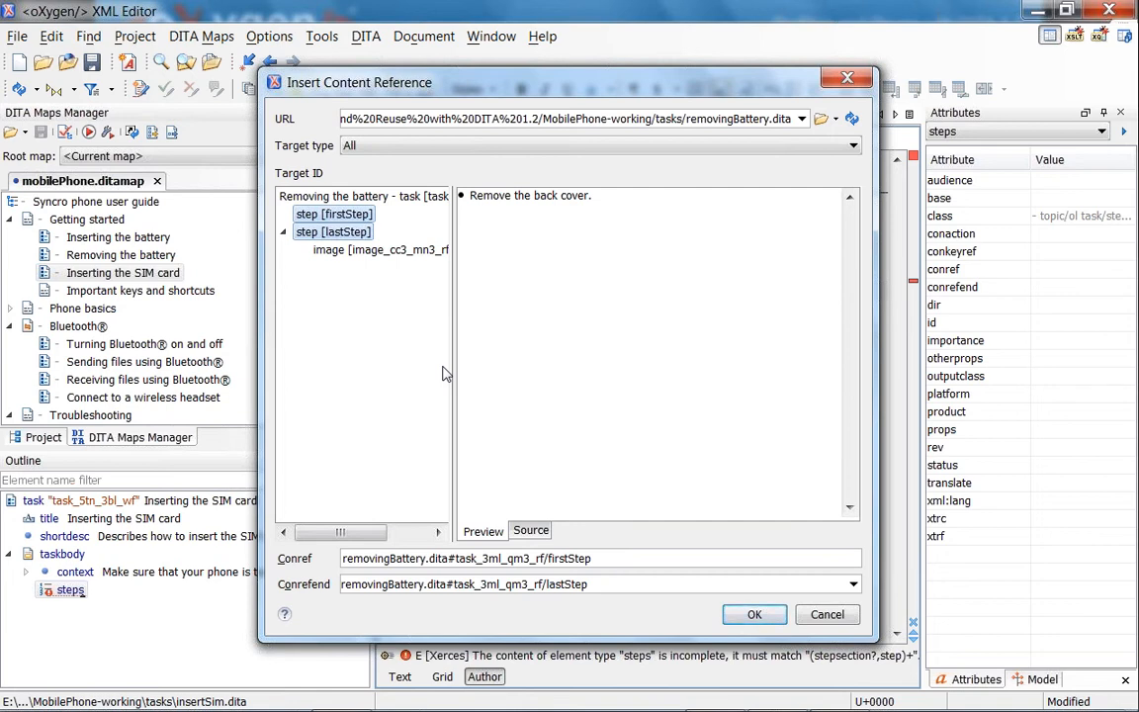
click(330, 217)
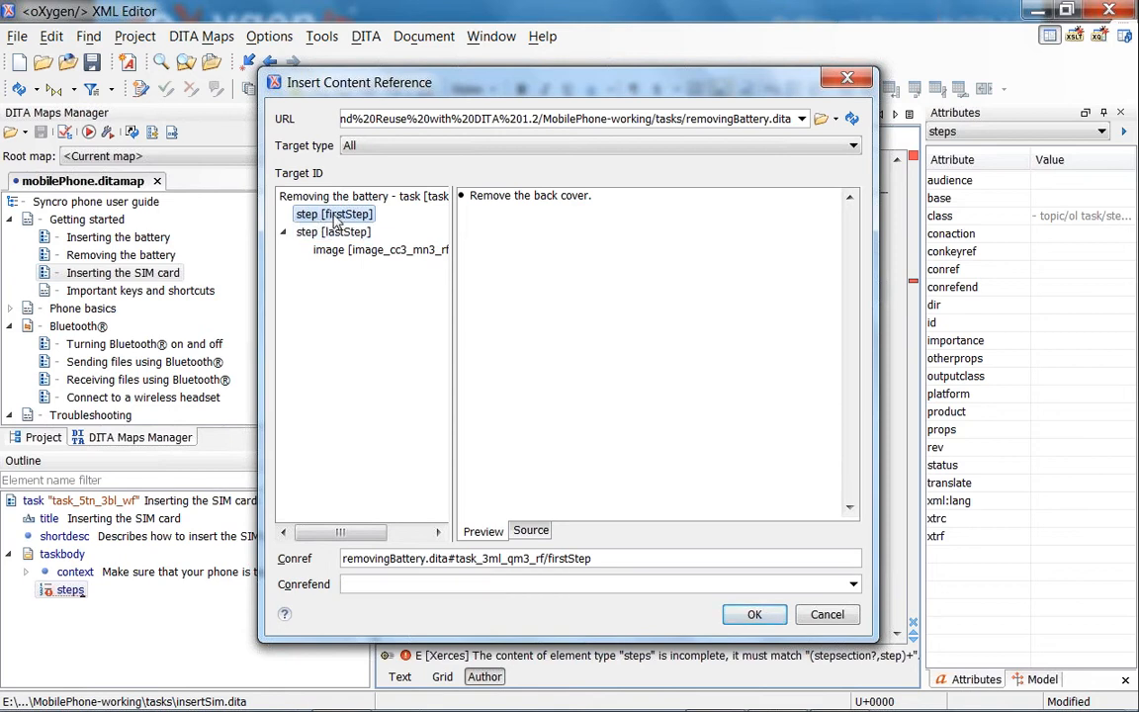
click(769, 584)
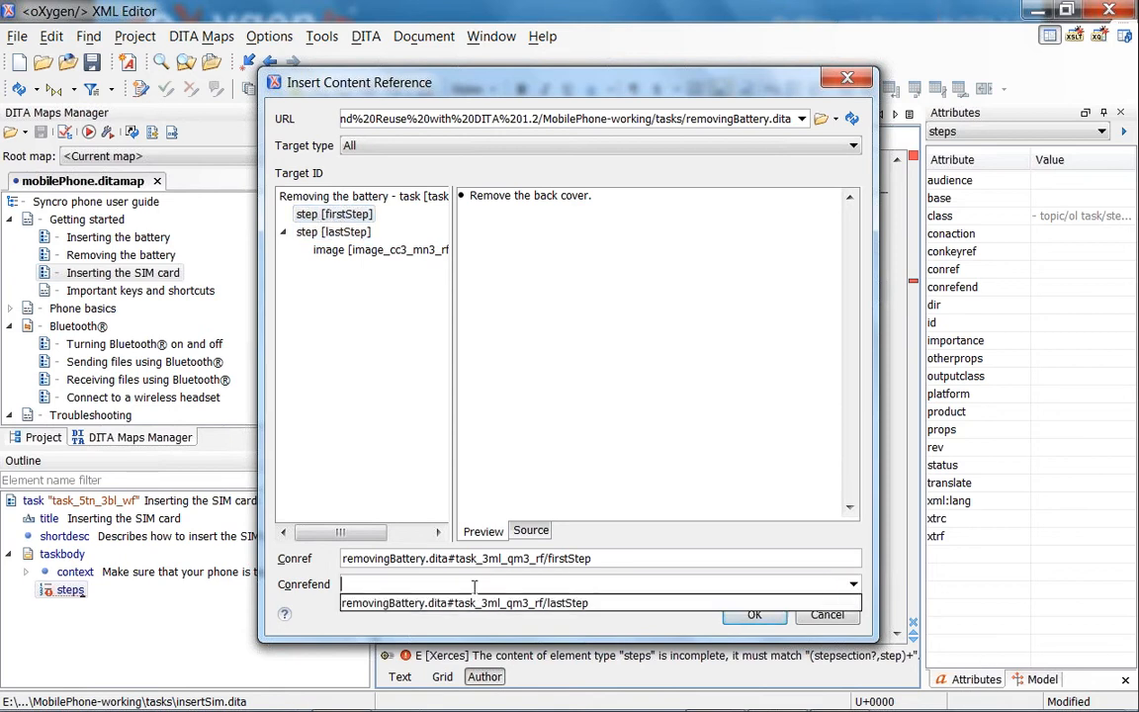
click(593, 603)
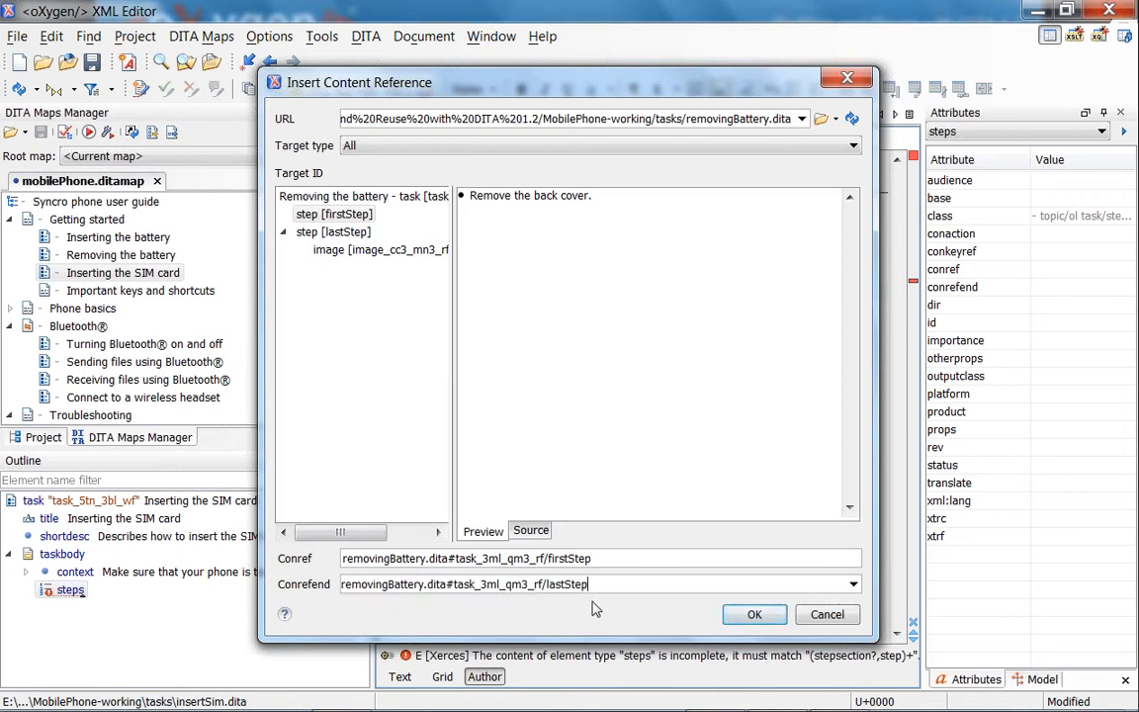
click(743, 614)
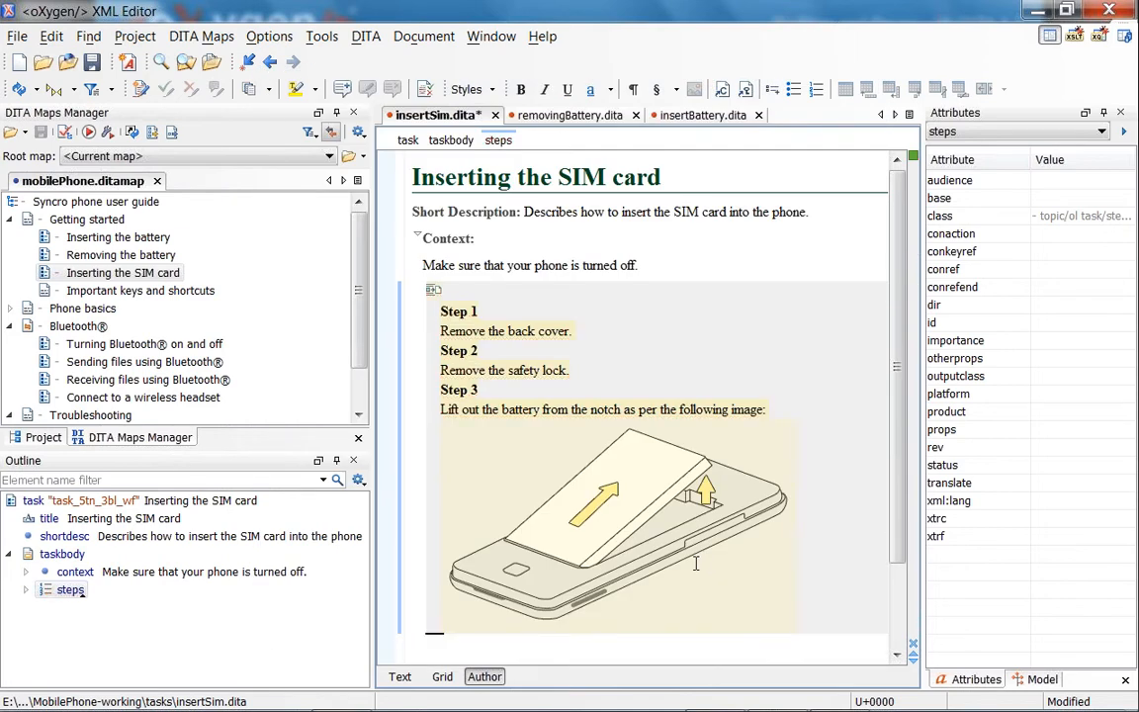
scroll(695, 562, down, 1)
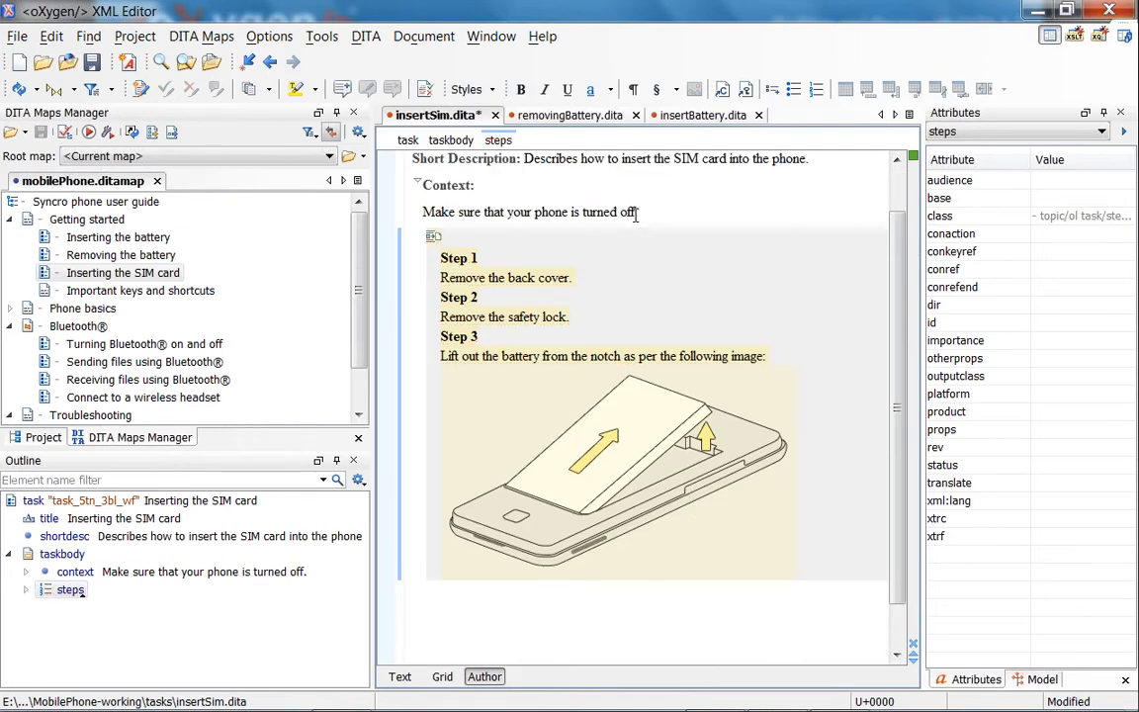
Step: Delete the "Remove the safety lock." step from removingBattery.dita, then return to insertSim.dita and save it
click(584, 115)
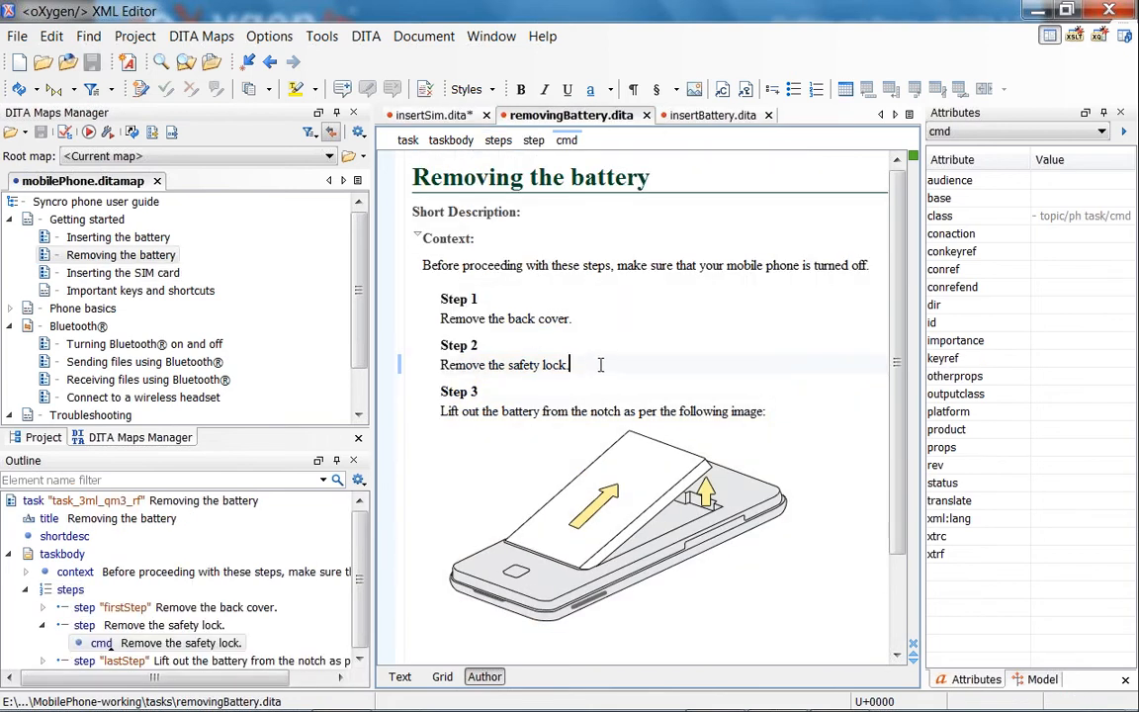
click(533, 140)
key(Delete)
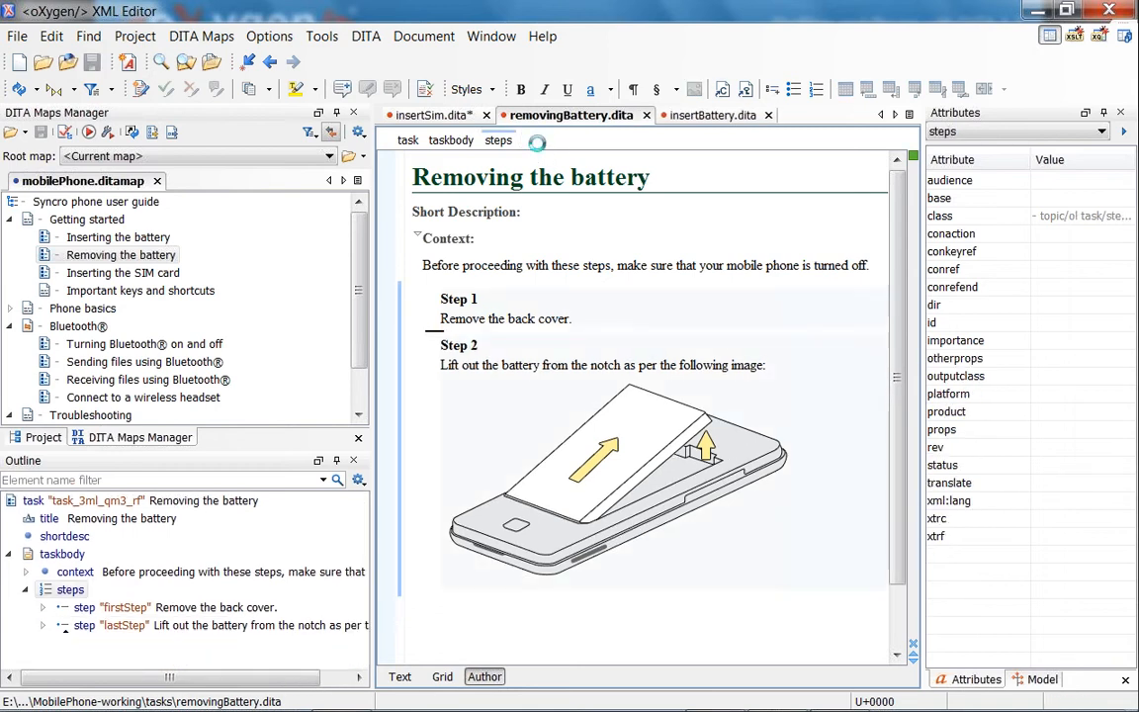
click(433, 116)
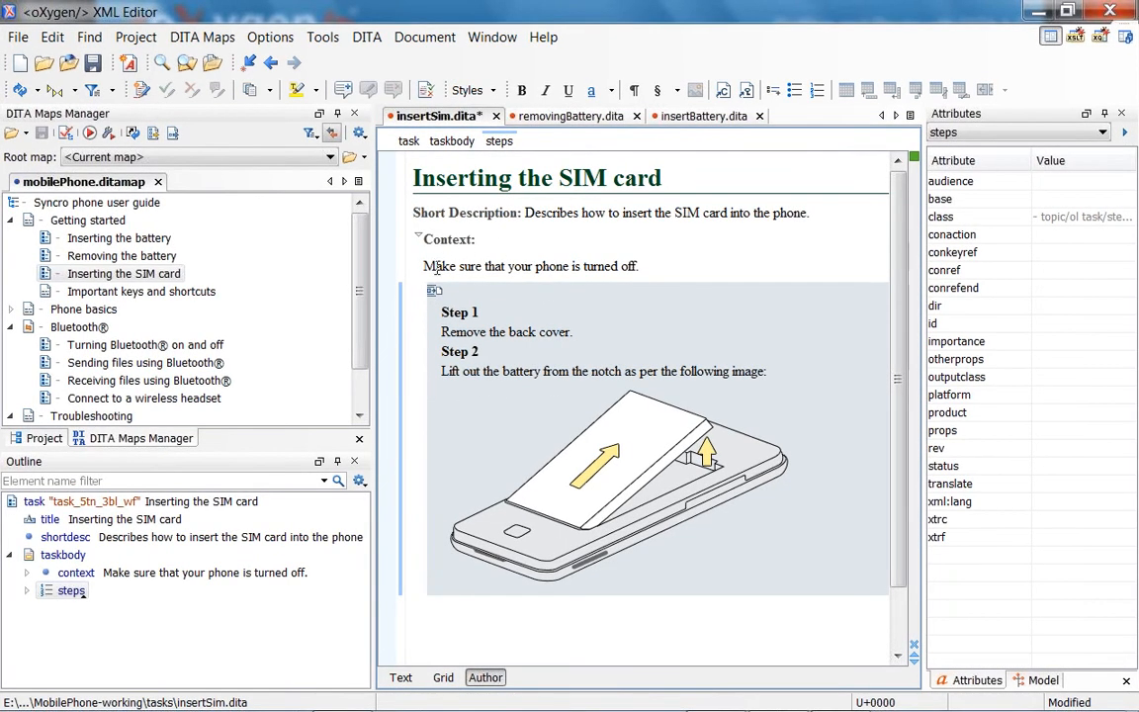
mouse_move(470, 248)
key(ctrl+s)
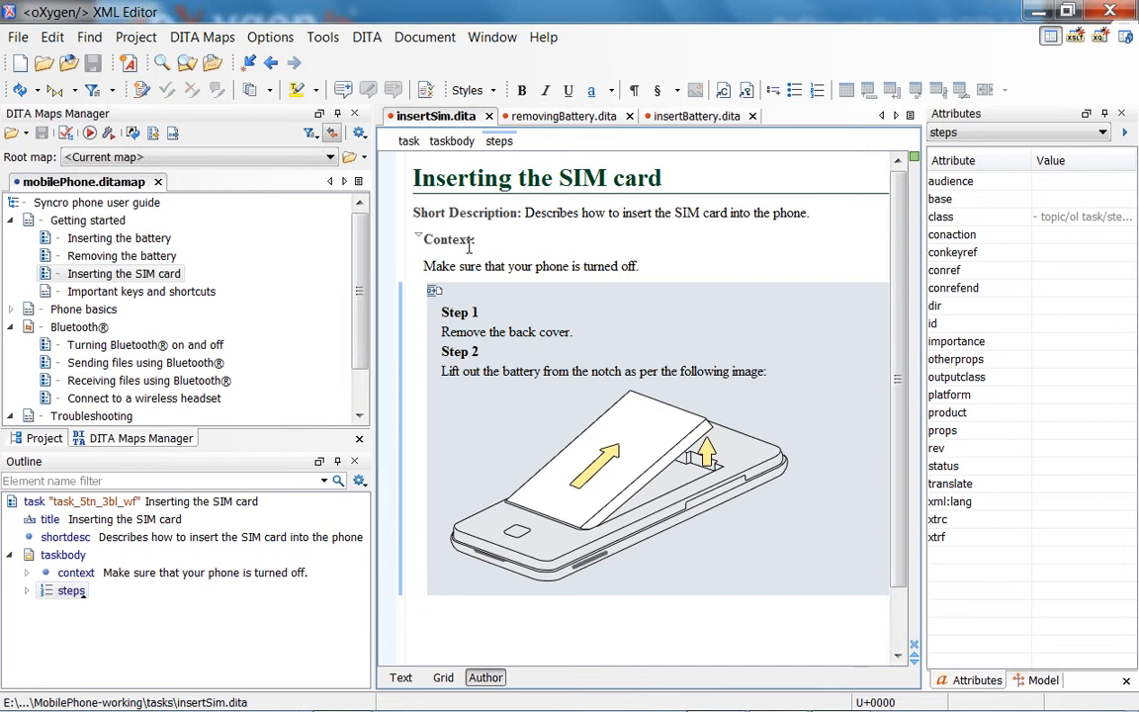
Step: Add a step after the referenced steps in insertSim.dita reading "Insert the SIM card with the gold contacts facing down."
key(Return)
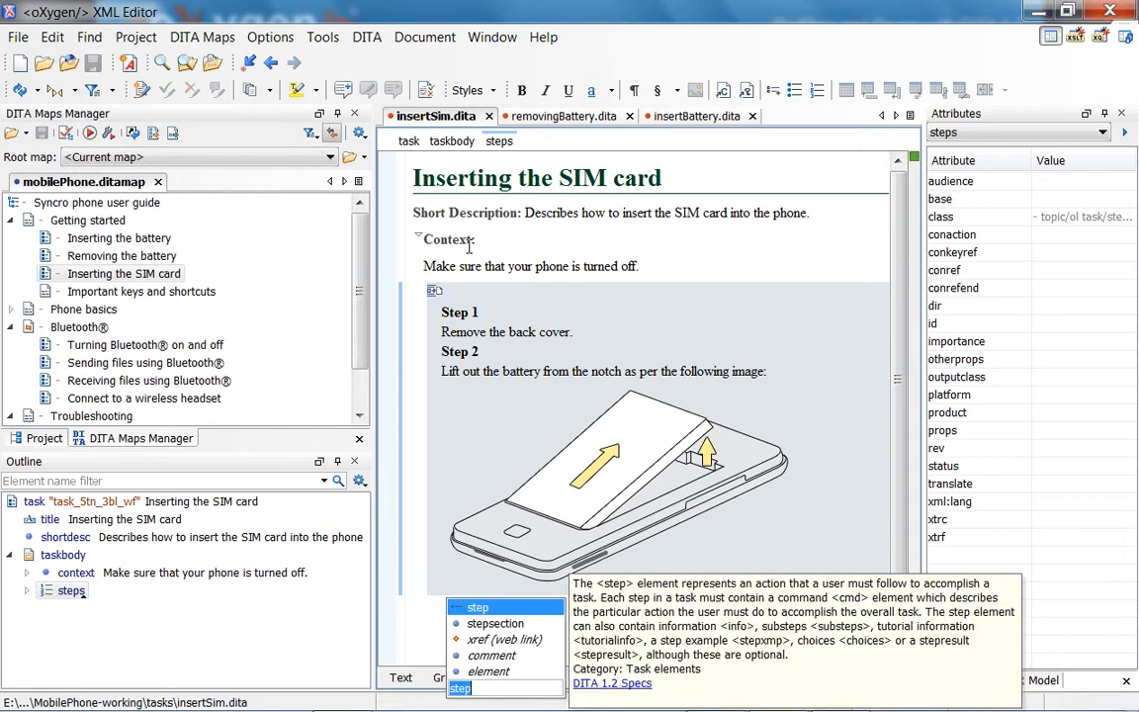
key(Return)
scroll(517, 482, down, 3)
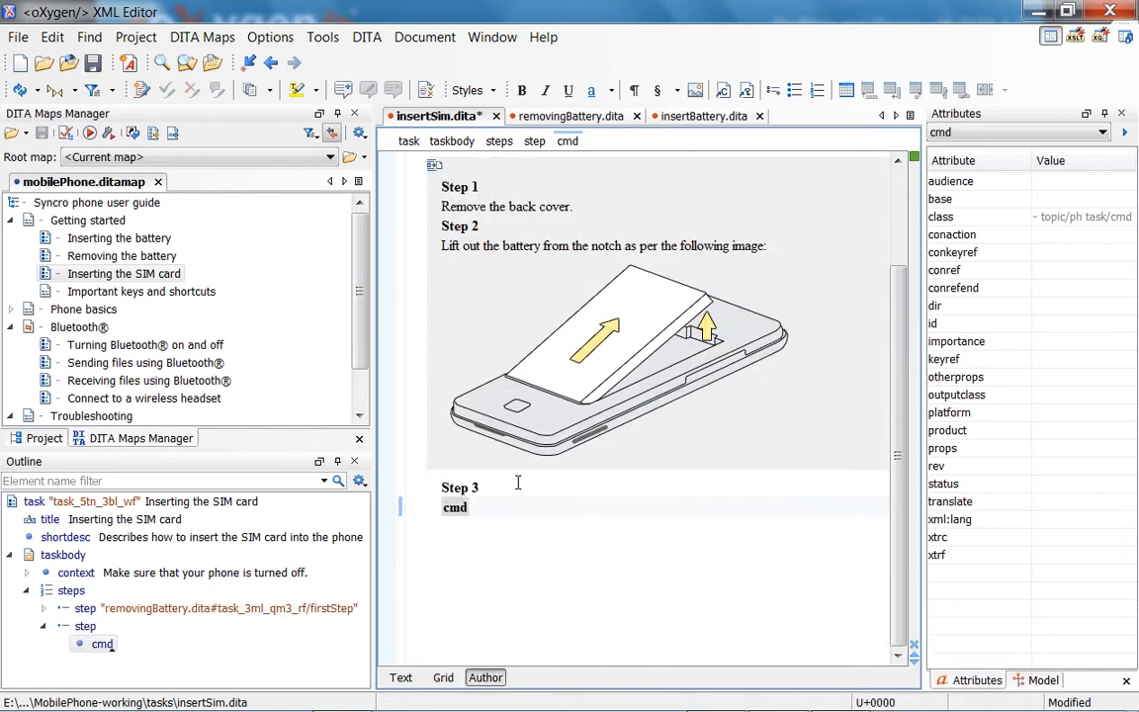
text(Insert the SIM card with the gold)
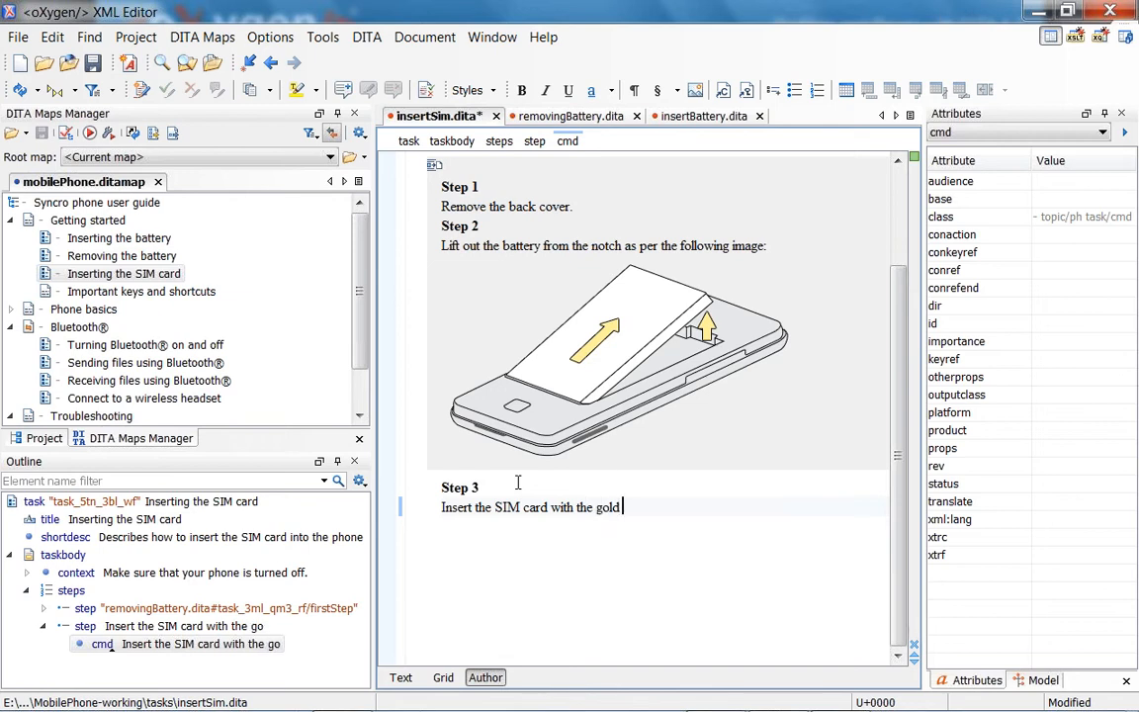
text( contacts f)
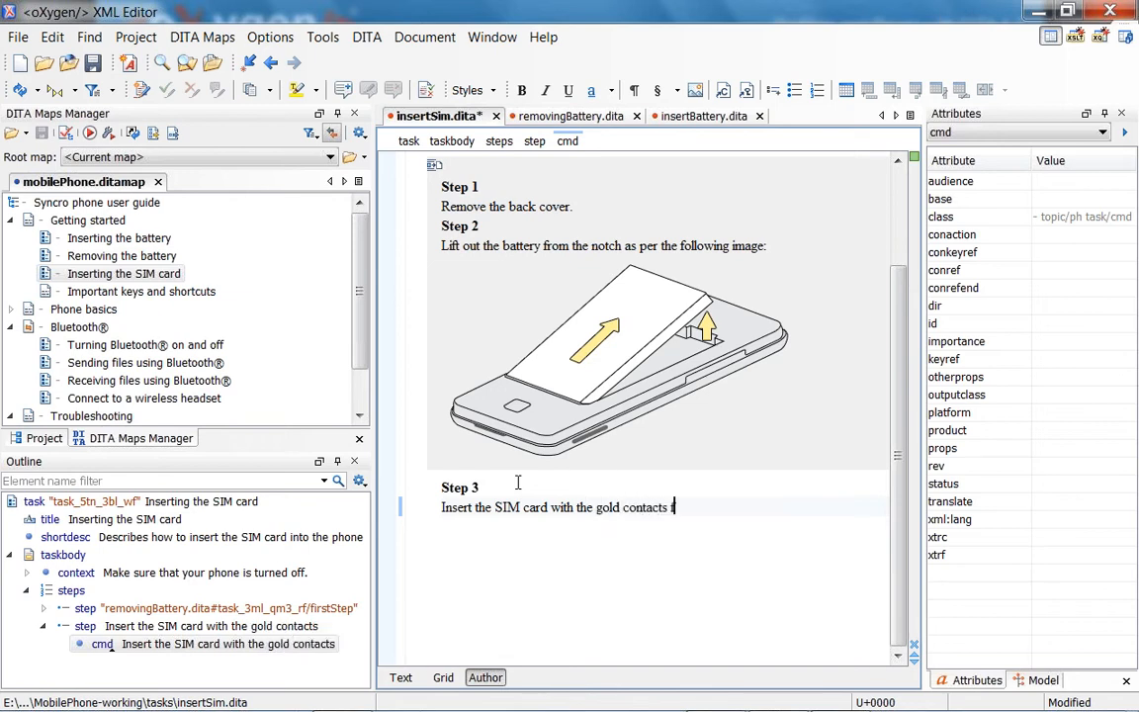
text(acing down.)
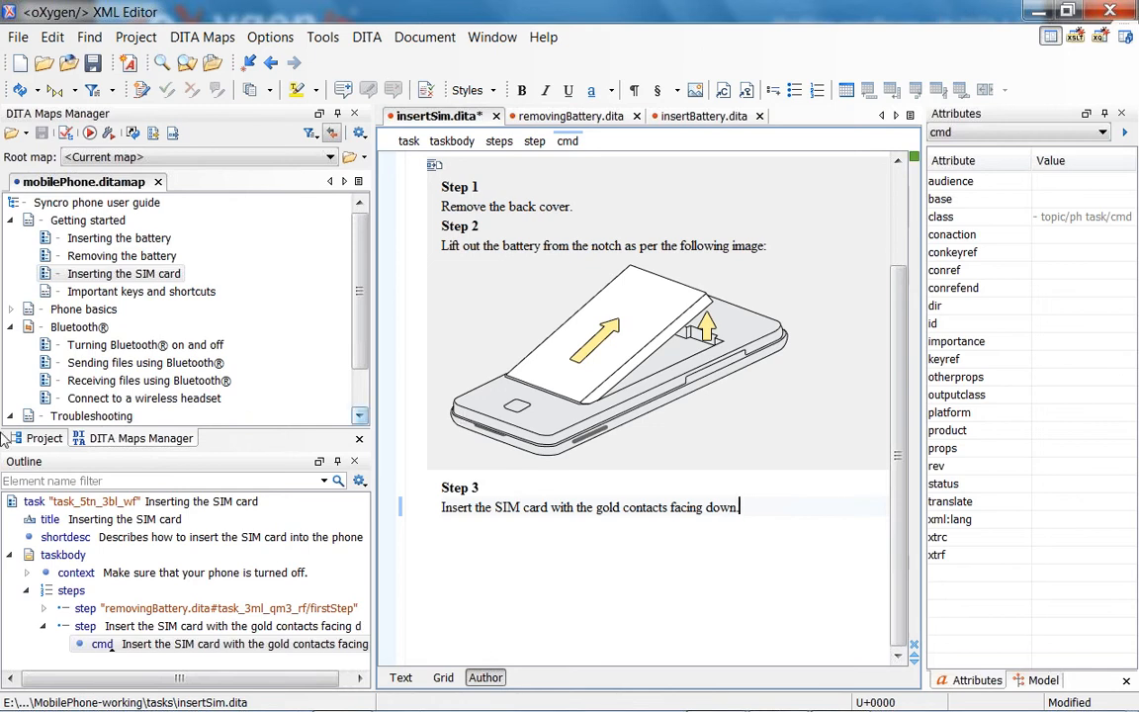
Step: Insert the SIM card image from the project's image/x1000 folder after the new step's text and set its placement attribute to break
click(44, 438)
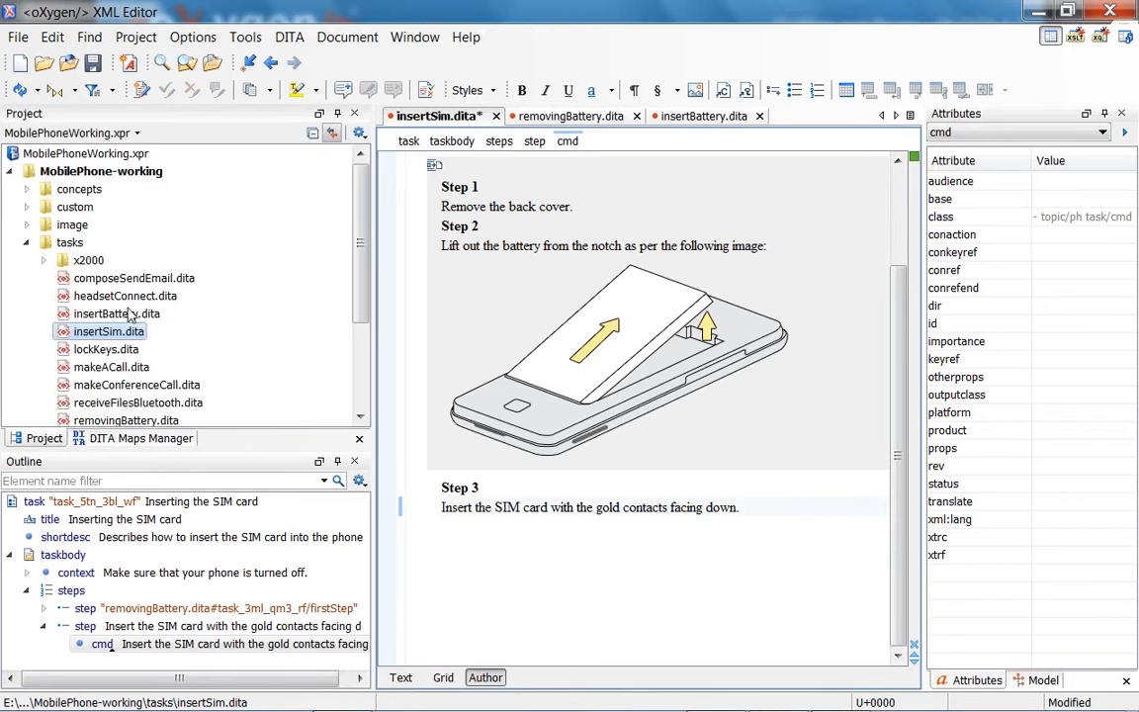
click(27, 225)
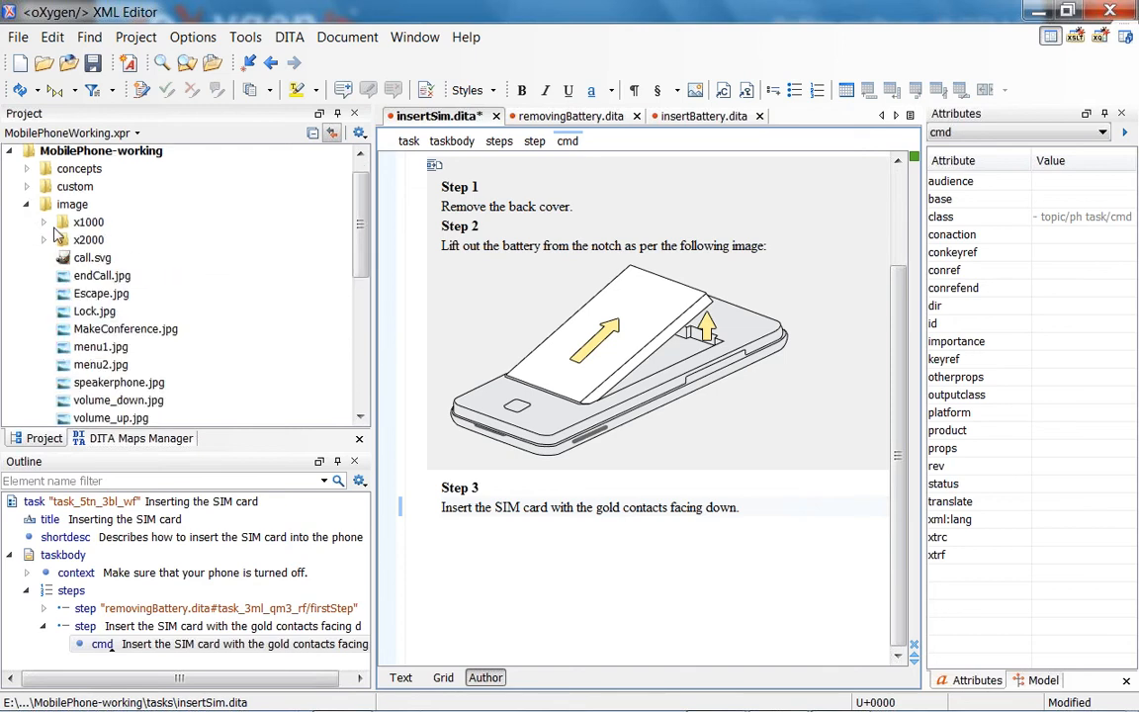
click(43, 221)
drag(126, 259, 764, 507)
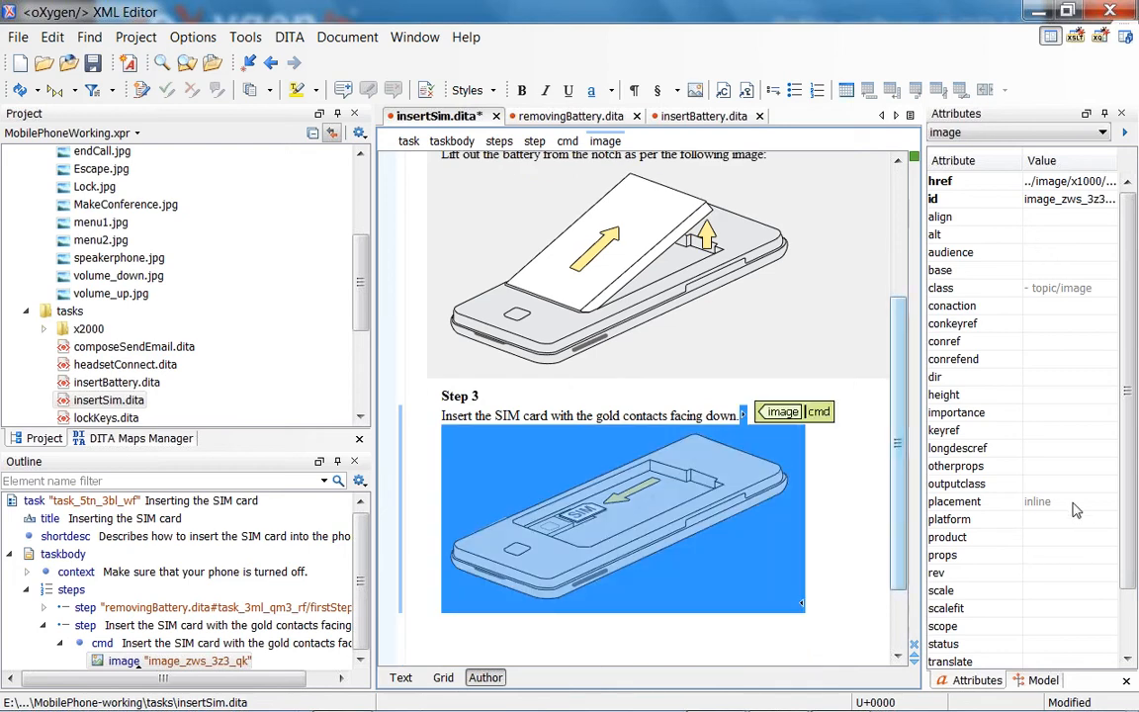
click(1043, 501)
click(1054, 538)
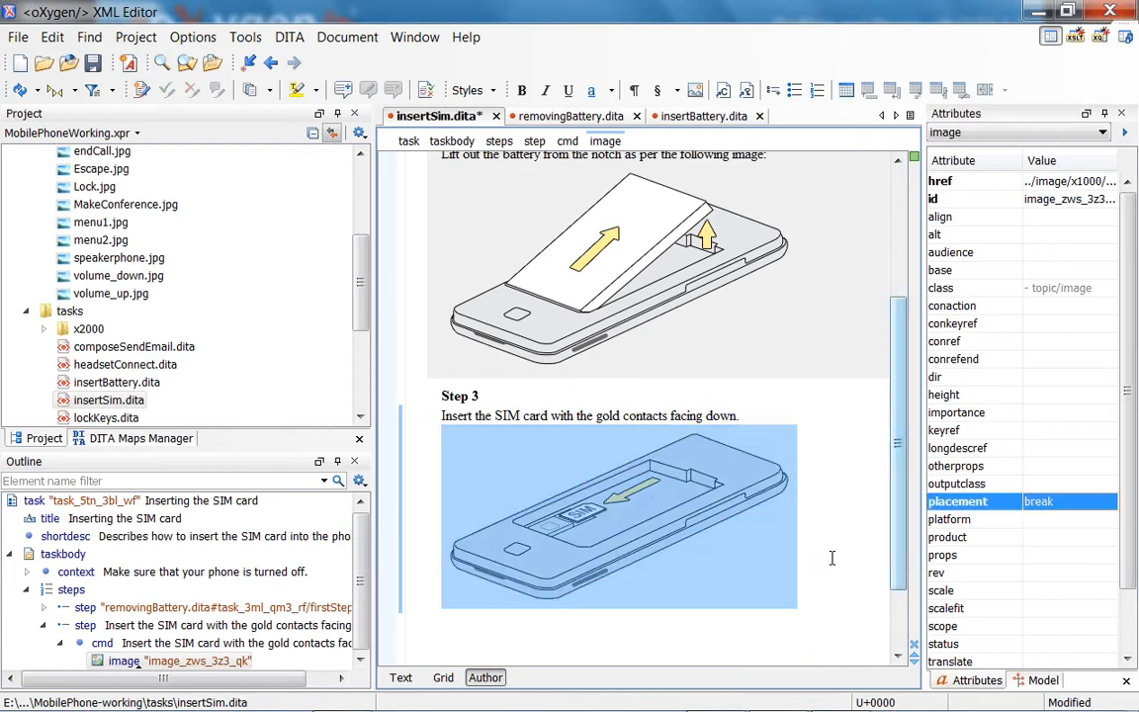
Step: After the SIM card step, insert a content reference range from firstStep to lastStep of insertBattery.dita and save the topic
scroll(499, 575, down, 1)
click(495, 570)
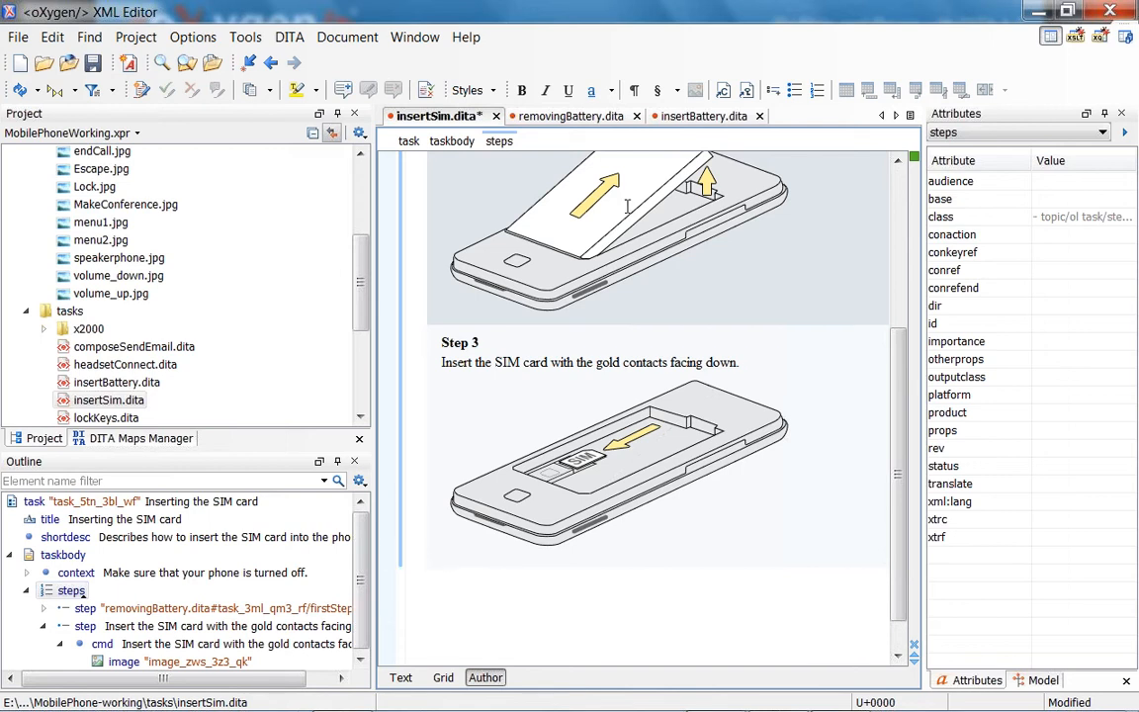
click(723, 92)
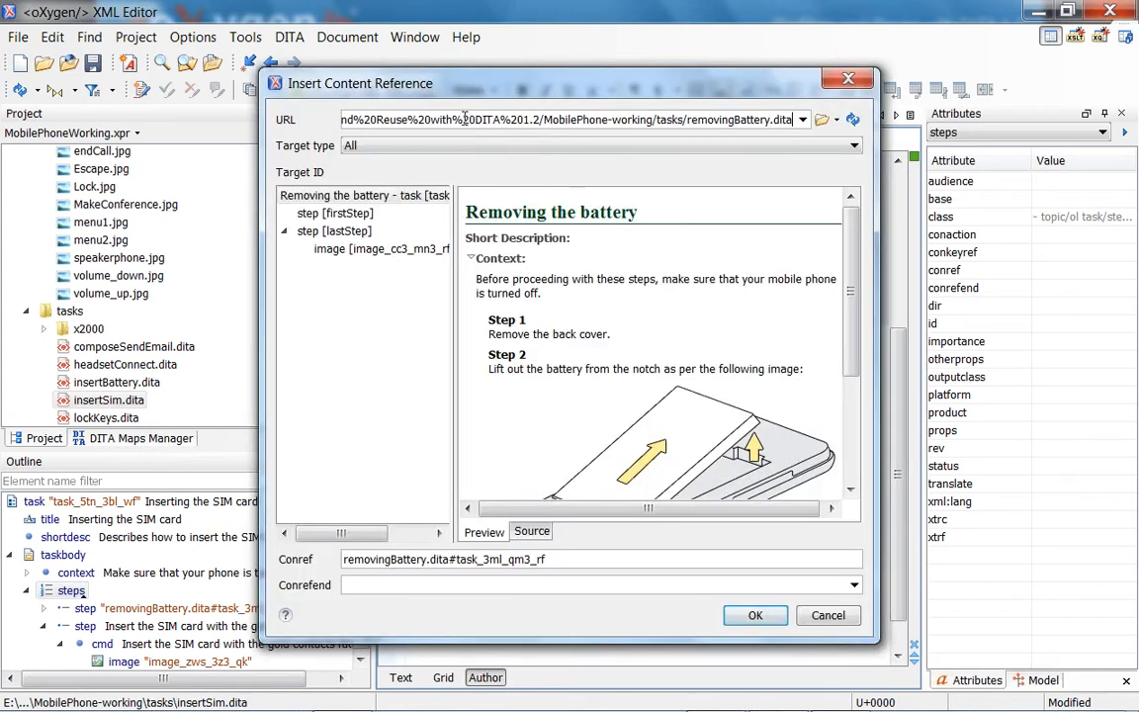
click(801, 119)
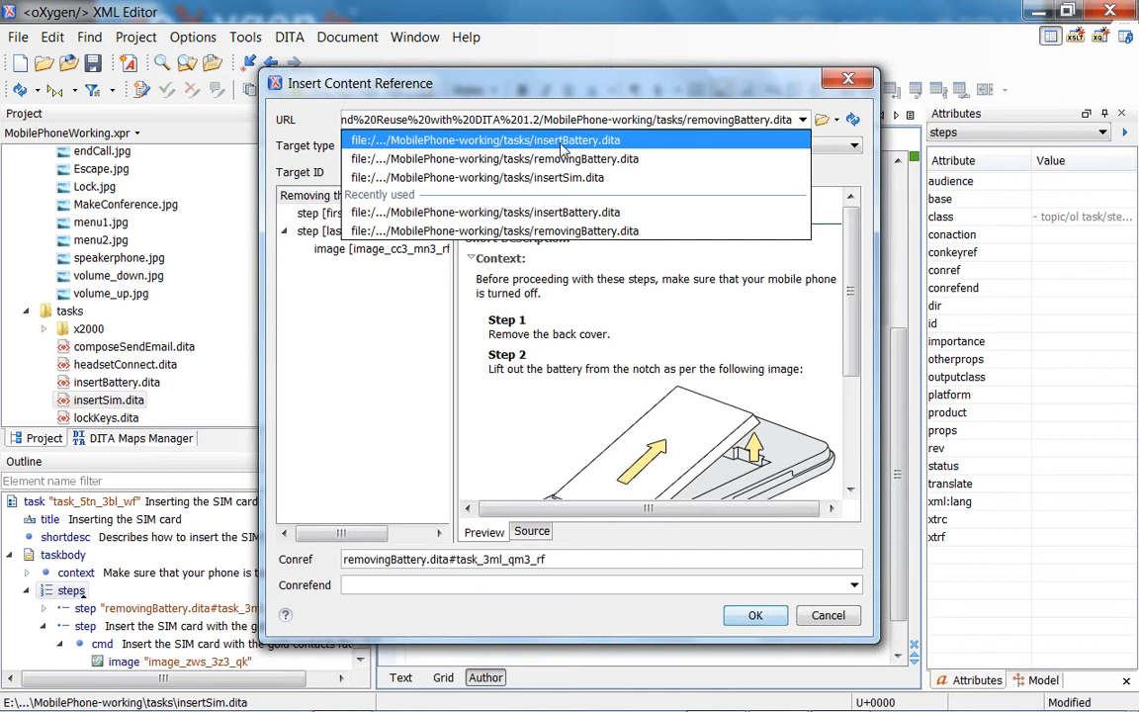
click(560, 145)
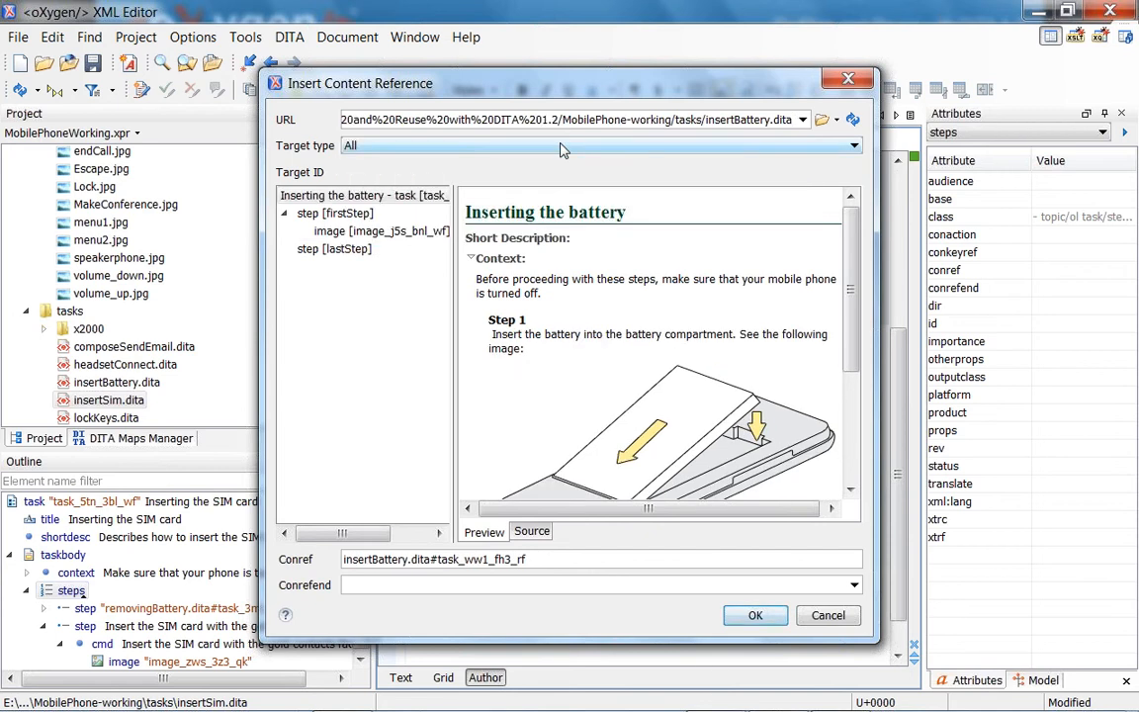
click(314, 215)
shift+click(326, 251)
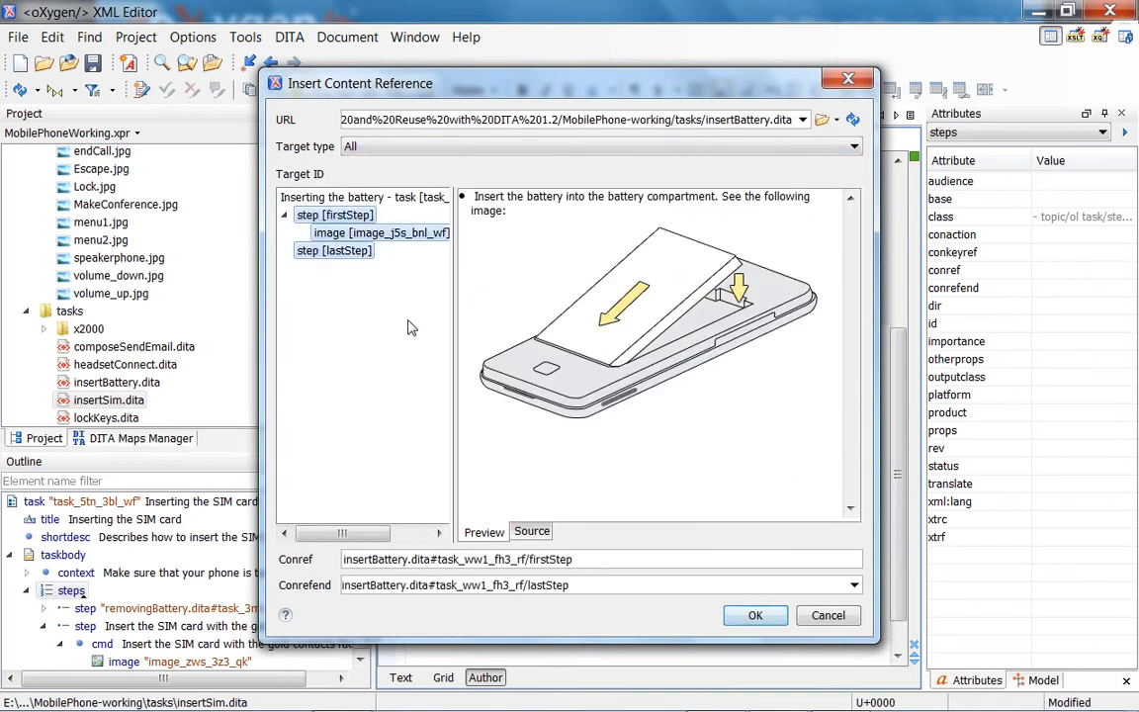
click(755, 617)
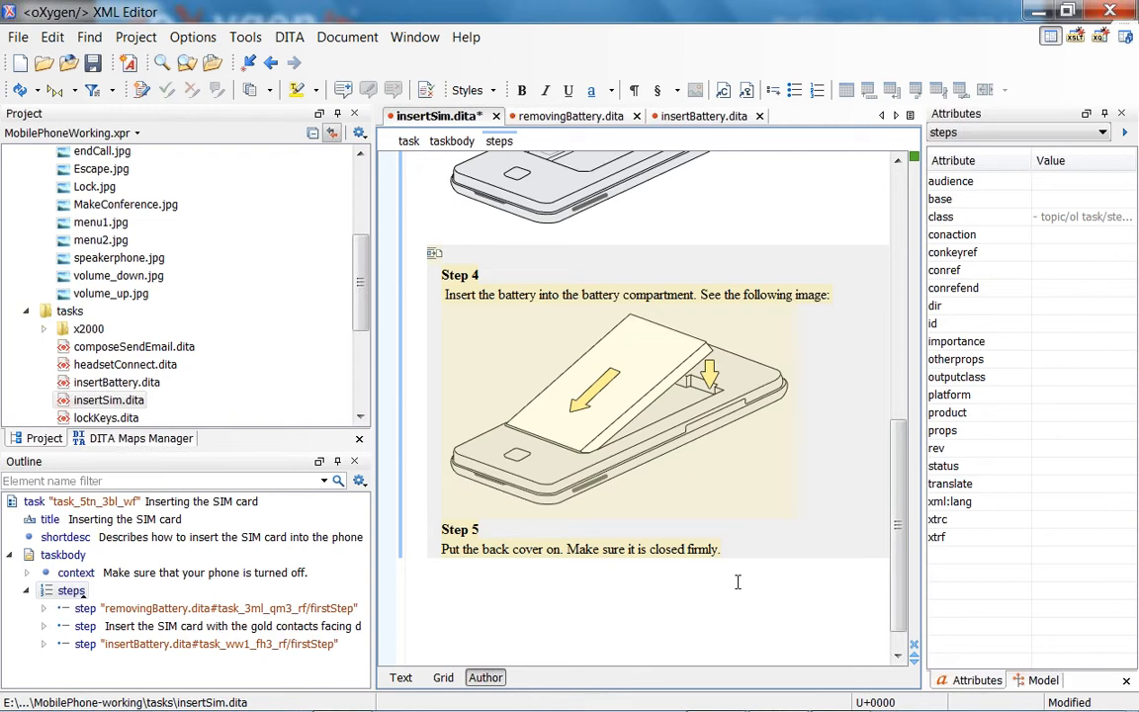
key(ctrl+s)
scroll(737, 581, up, 6)
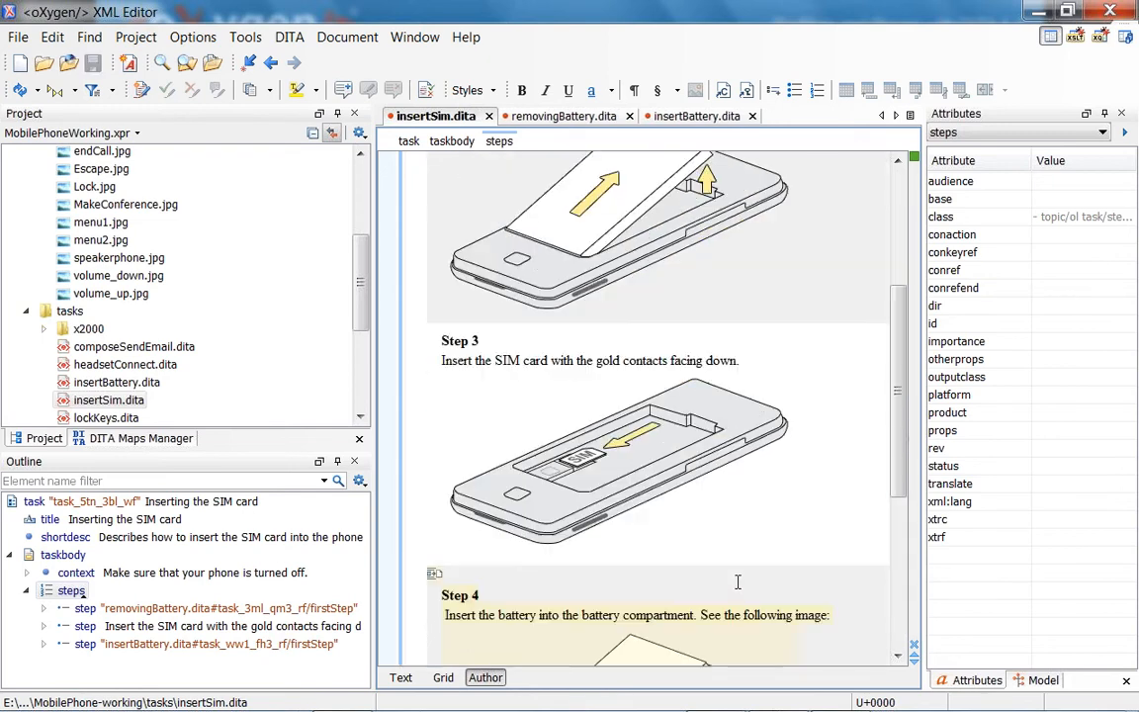
scroll(737, 581, up, 2)
scroll(736, 581, down, 14)
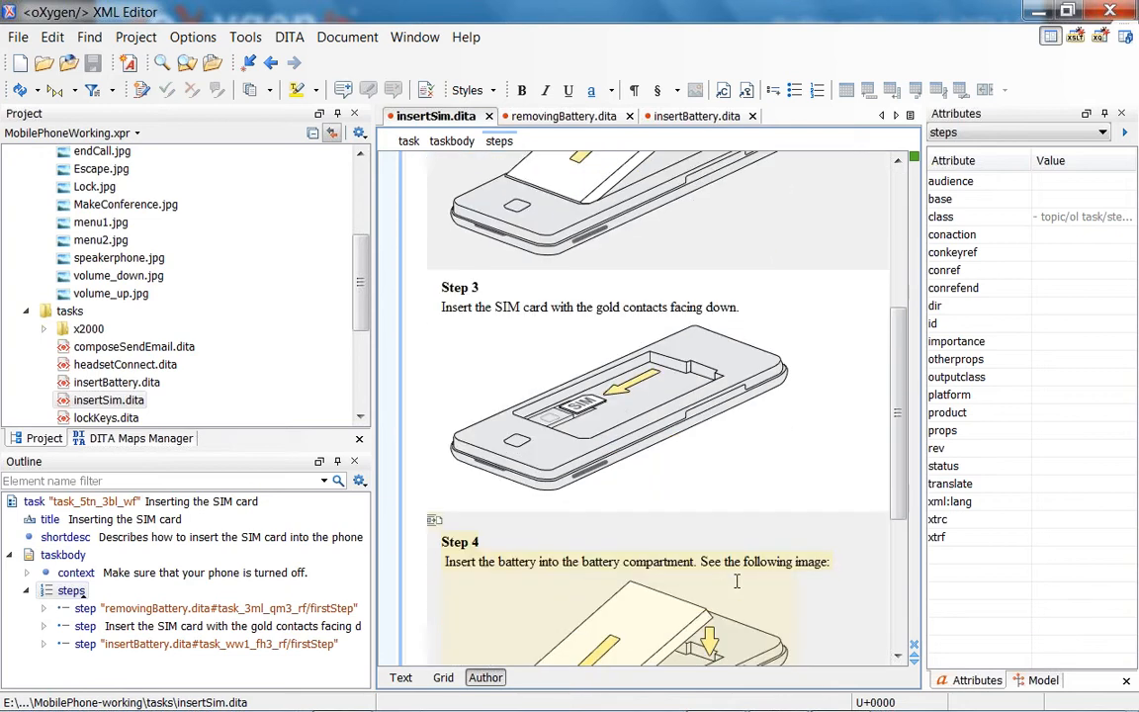
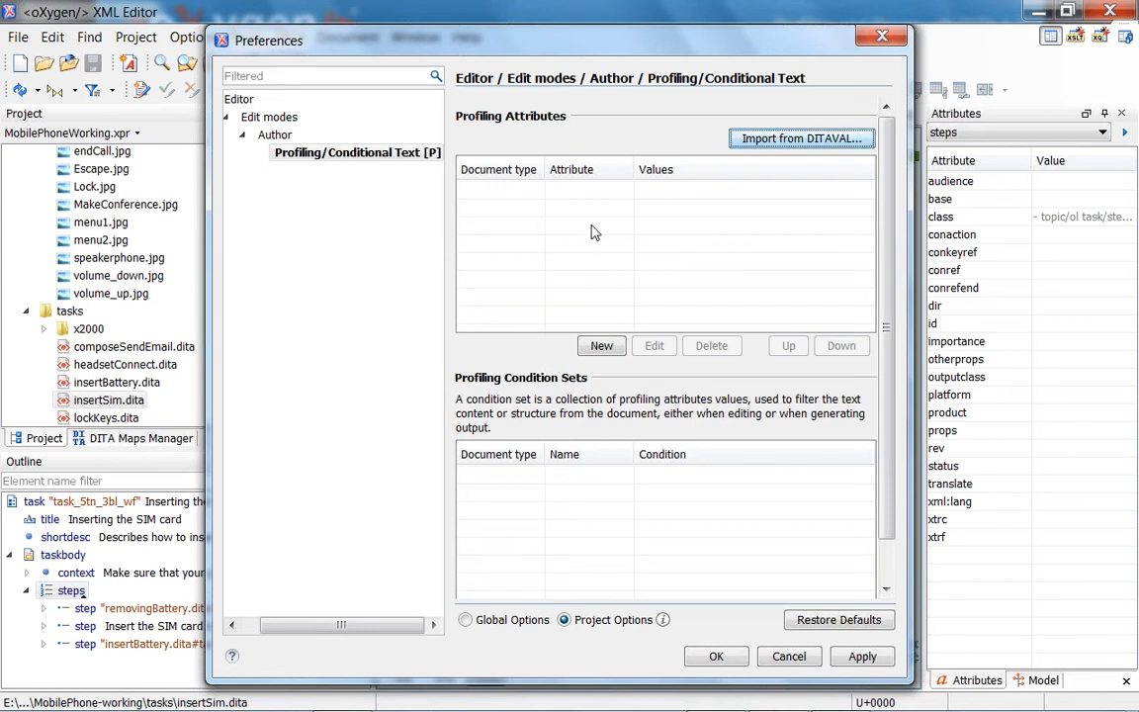
Step: Create a profiling attribute for document type DITA* with attribute name product and display name "Phone model"
click(601, 348)
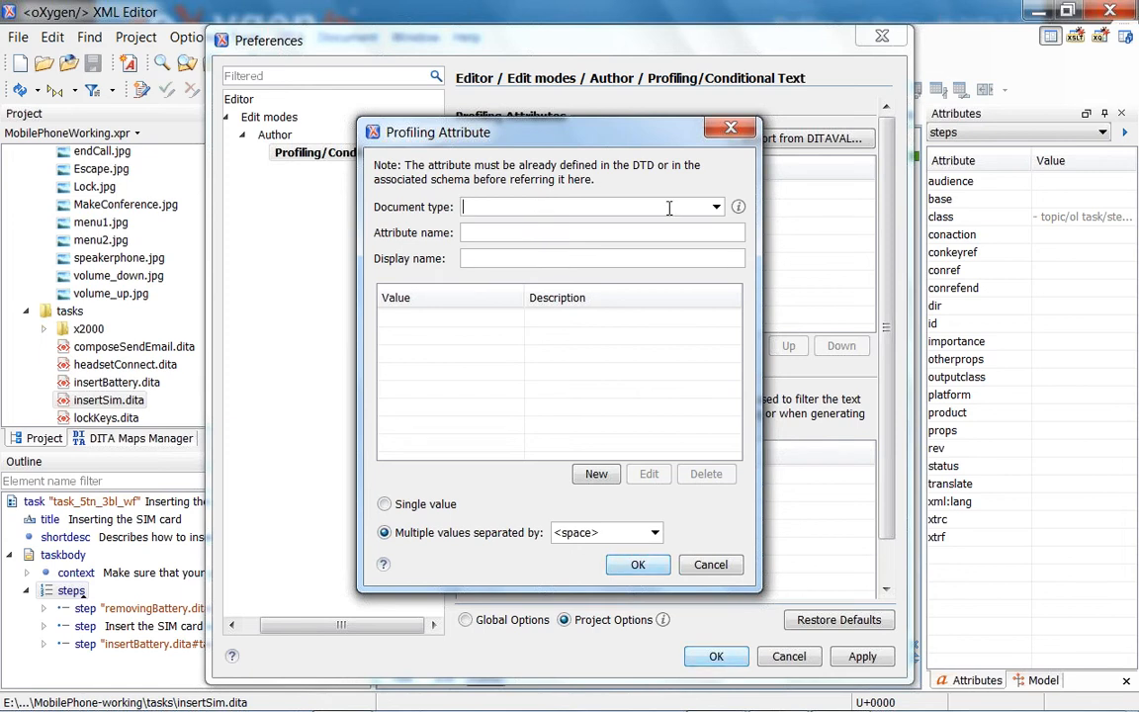
click(714, 207)
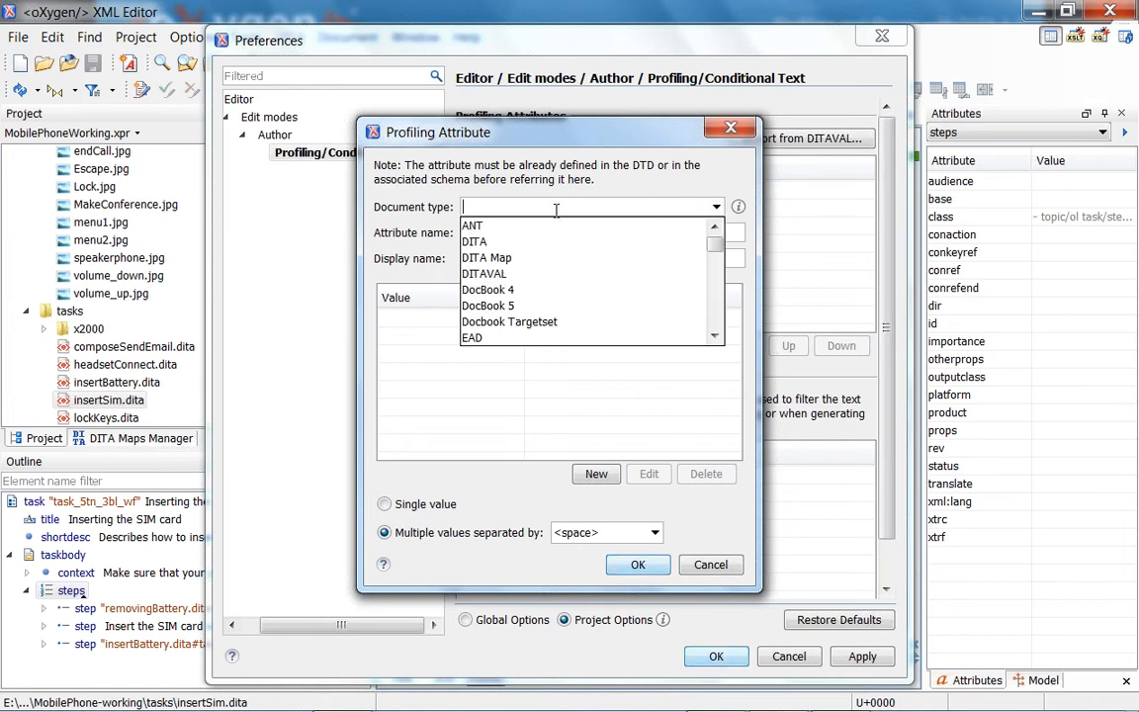
click(484, 242)
click(497, 208)
text(*)
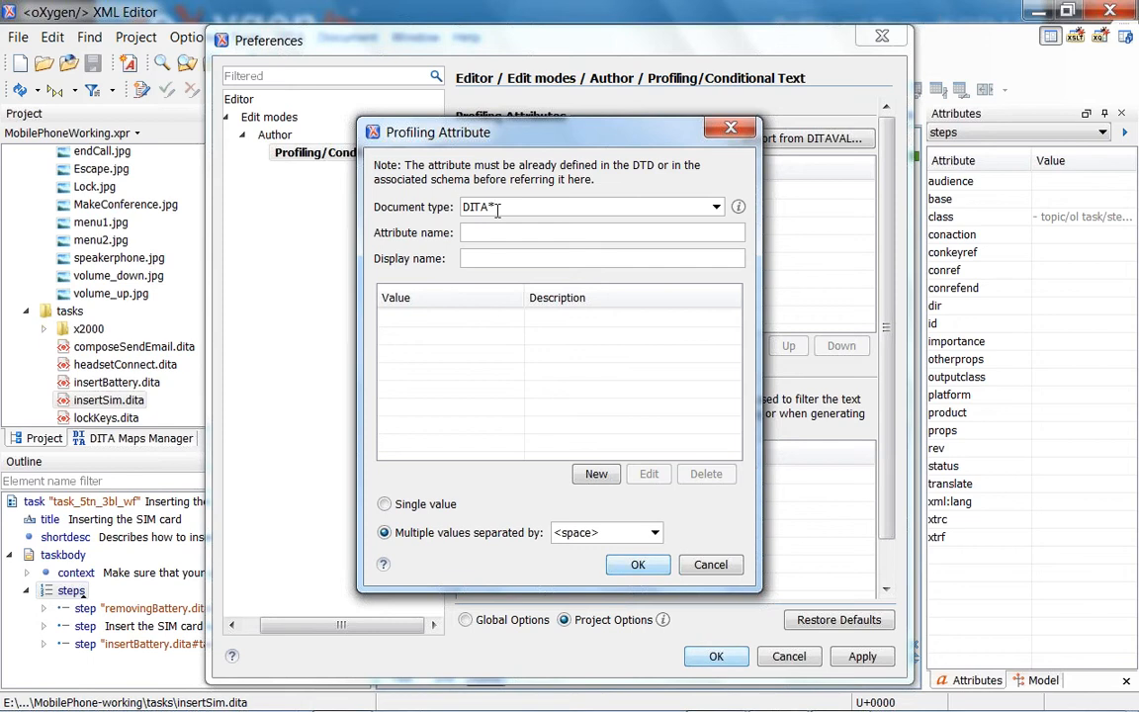
click(495, 228)
click(491, 257)
text(Phone model)
Step: Add the values X1000, X2000 and X3000 to the Phone model profiling attribute and accept the preferences
click(596, 474)
text(X1000)
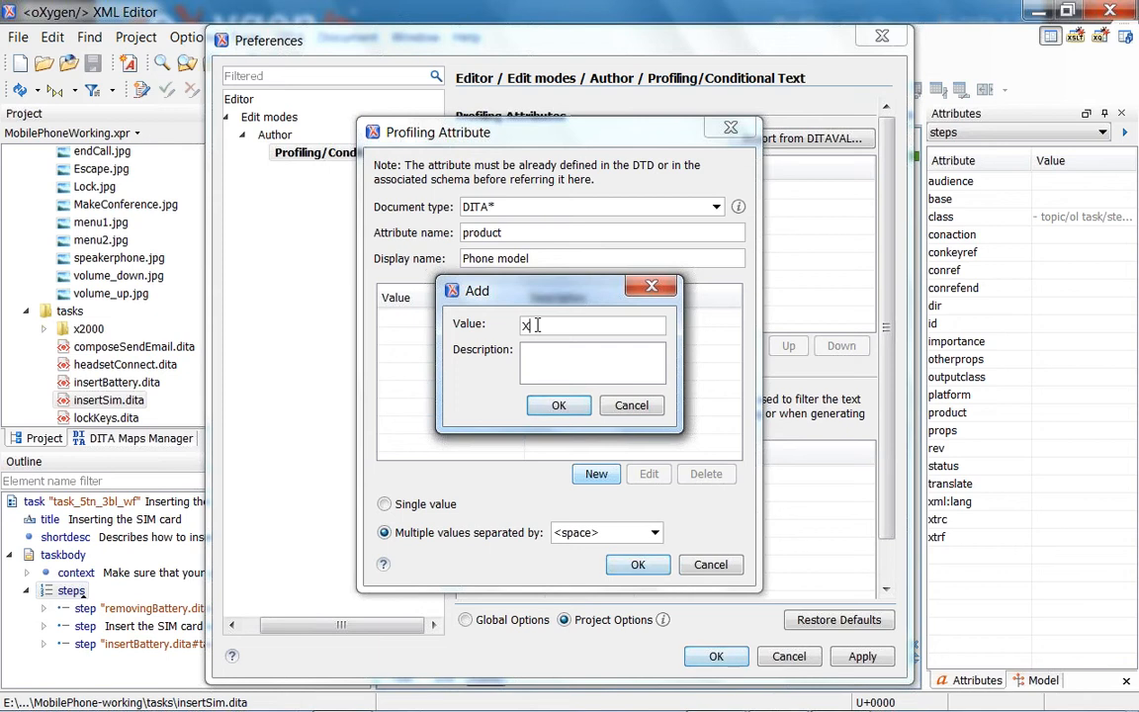
click(558, 403)
click(594, 473)
text(X2000)
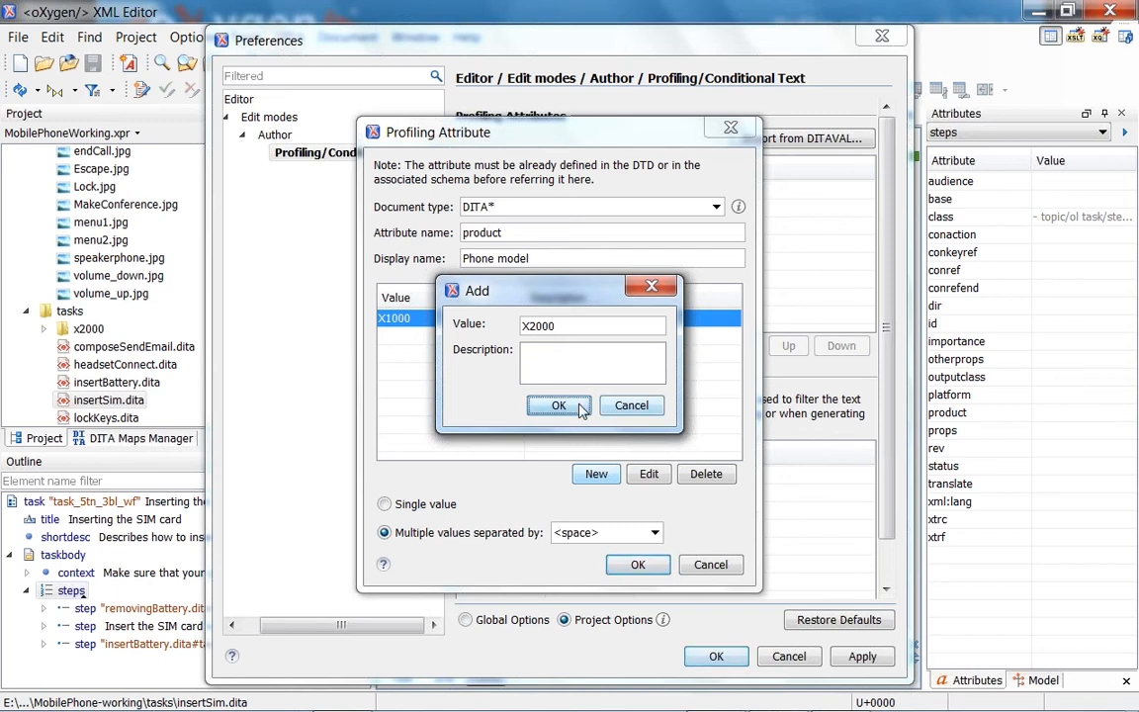
click(560, 405)
click(595, 474)
text(X3)
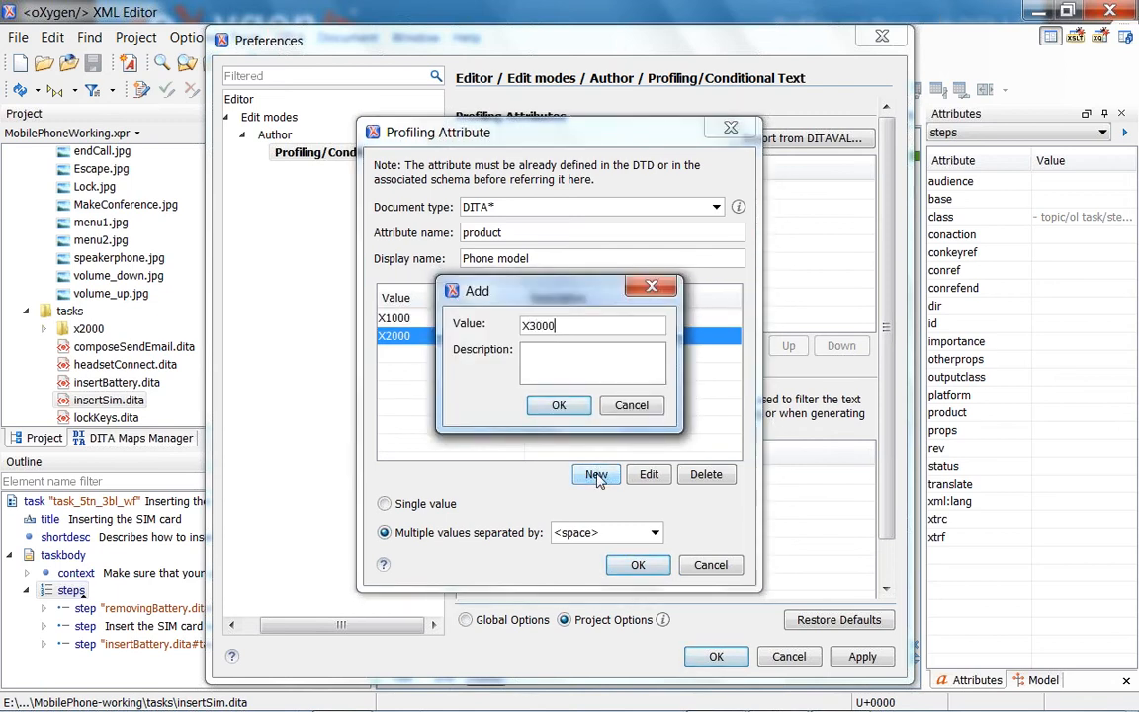
click(558, 405)
click(641, 566)
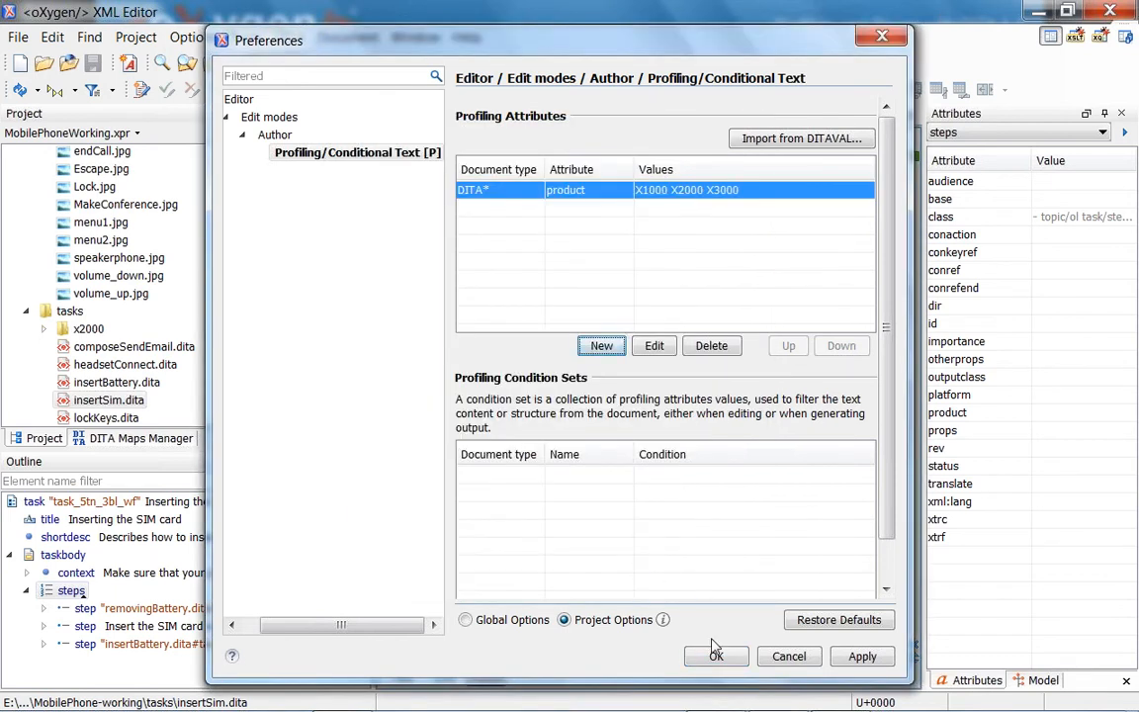
click(716, 658)
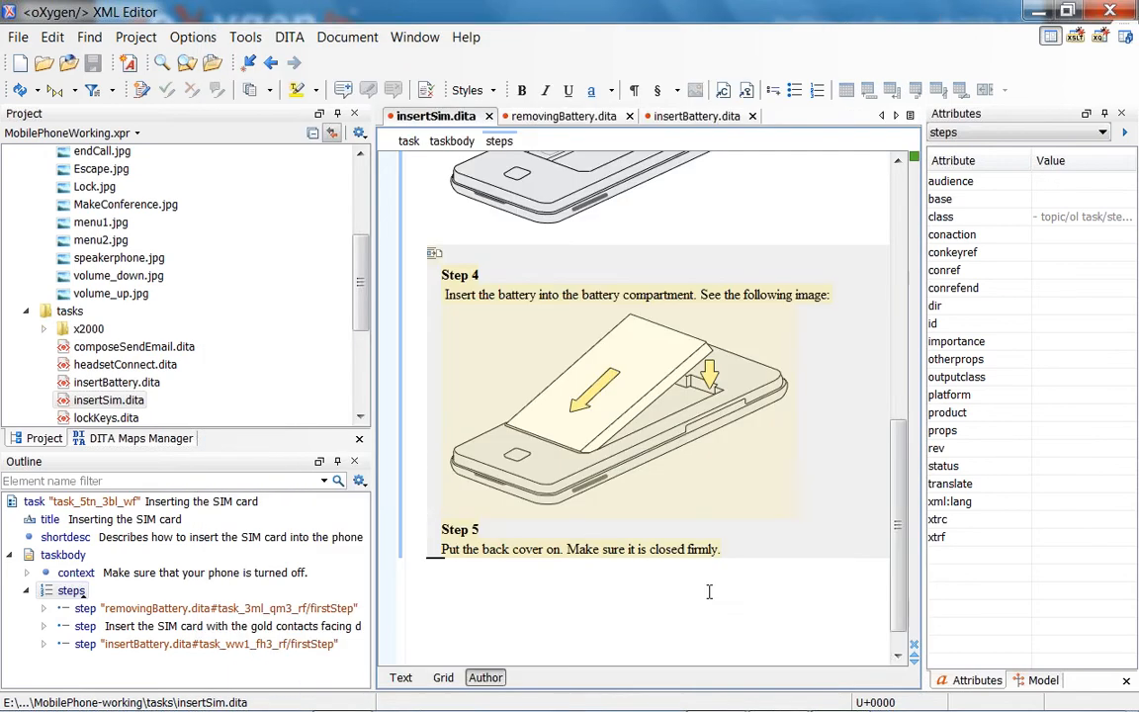
Step: Profile the SIM card image in step 3 of insertSim.dita for phone model X1000
scroll(697, 574, up, 6)
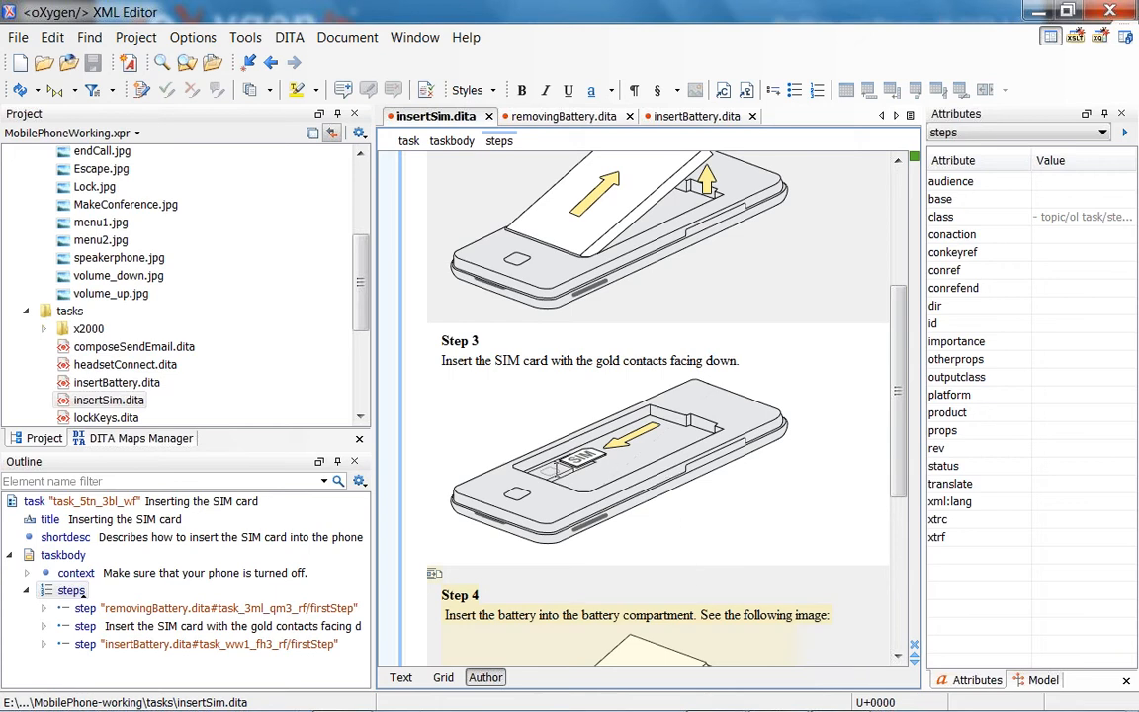
click(630, 464)
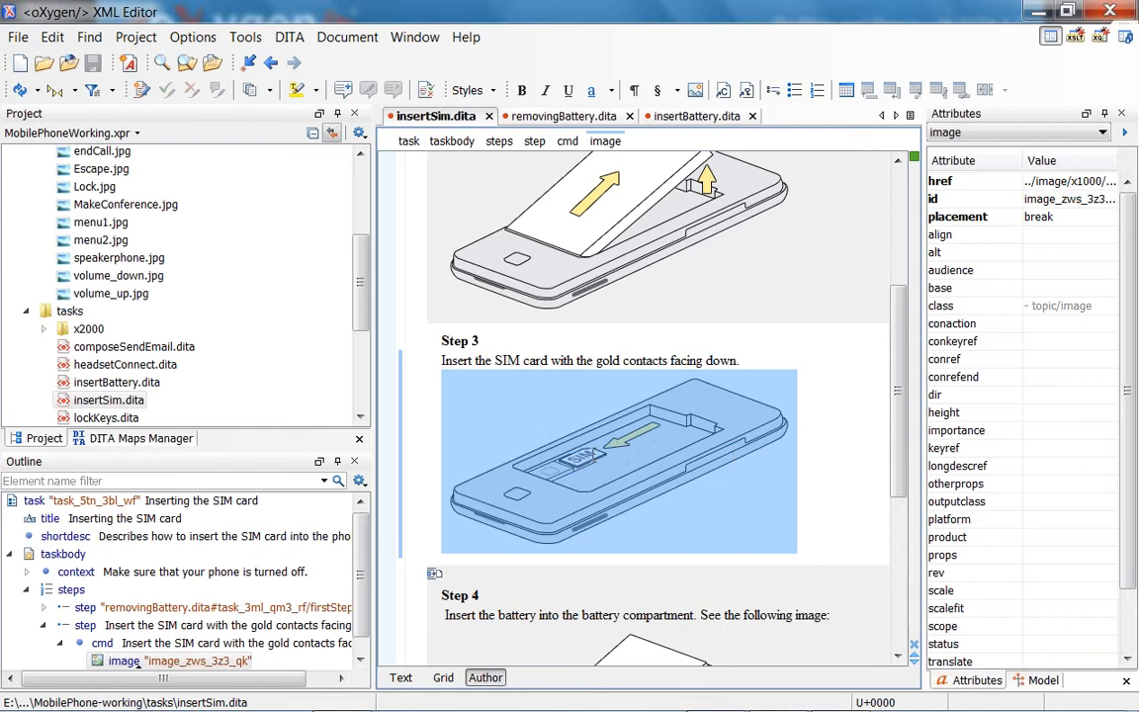
right_click(597, 429)
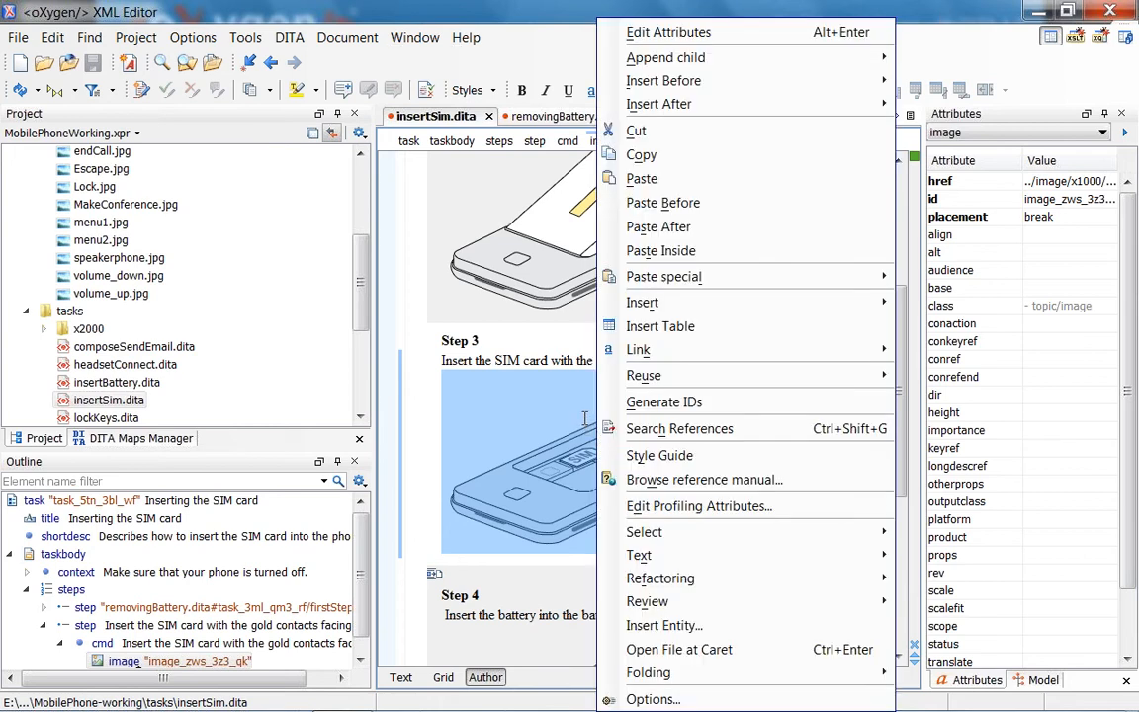
click(708, 507)
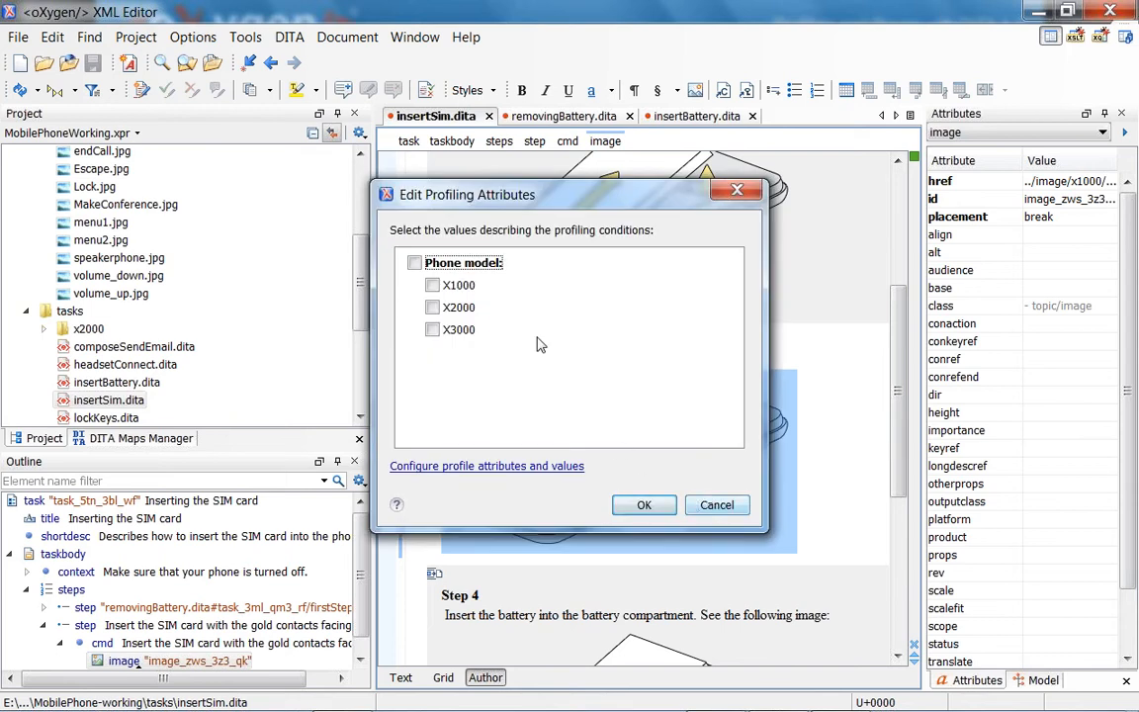
click(432, 285)
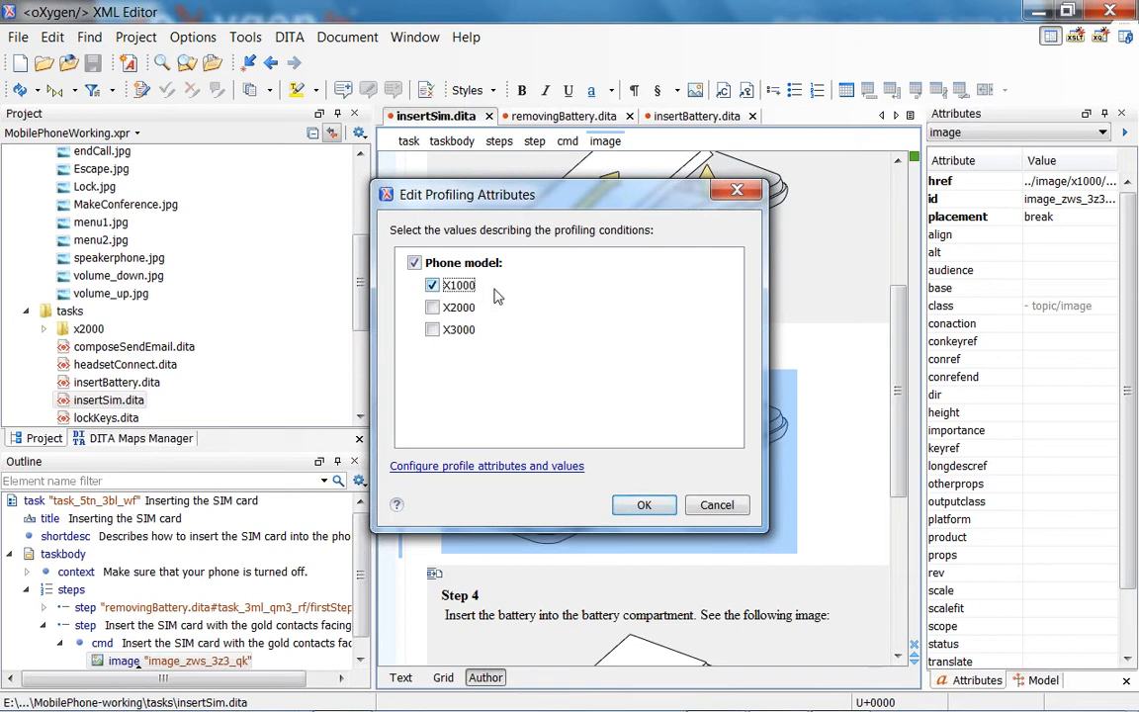
click(643, 504)
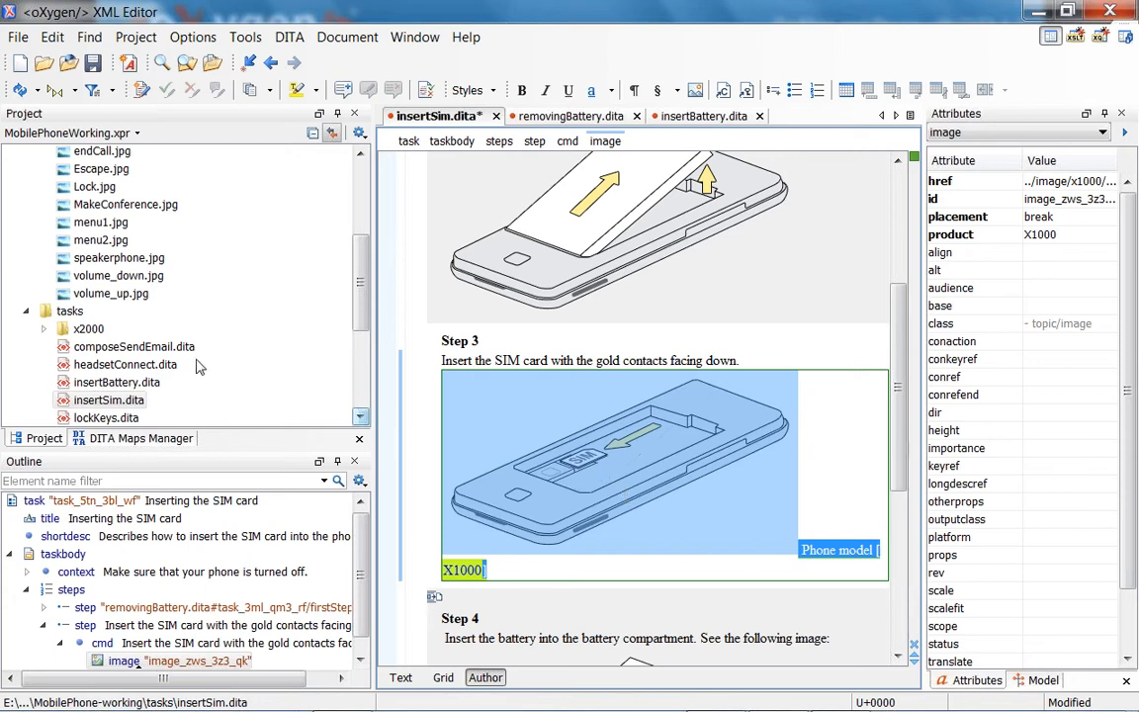
Step: Insert InsertSimNew_X2000.png from image/x2000 after the X1000 image, inside the closest cmd element to the right, and set its placement to break
scroll(264, 232, up, 4)
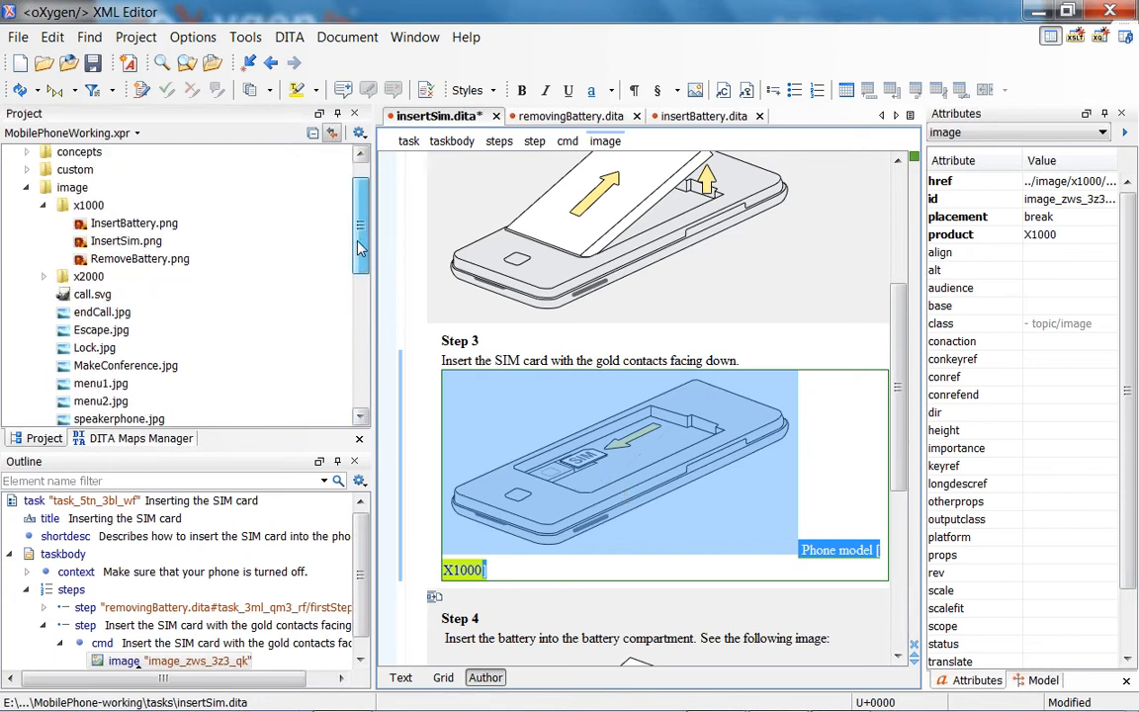
click(42, 242)
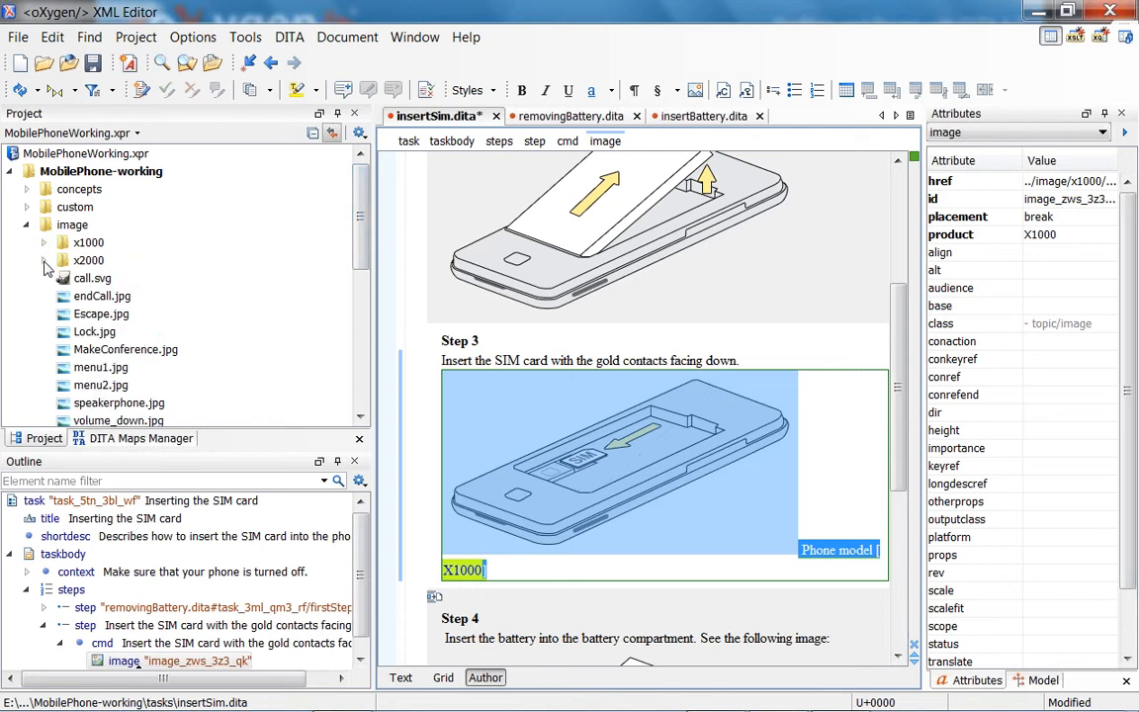
click(43, 260)
click(139, 299)
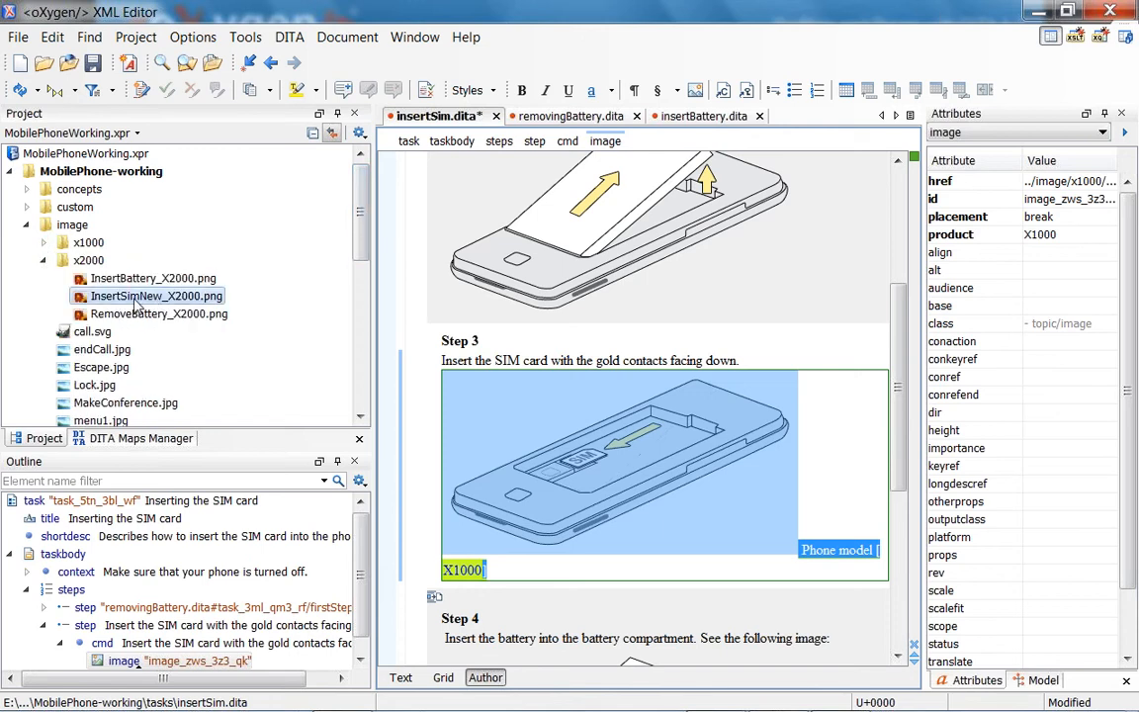
click(845, 494)
key(ctrl+v)
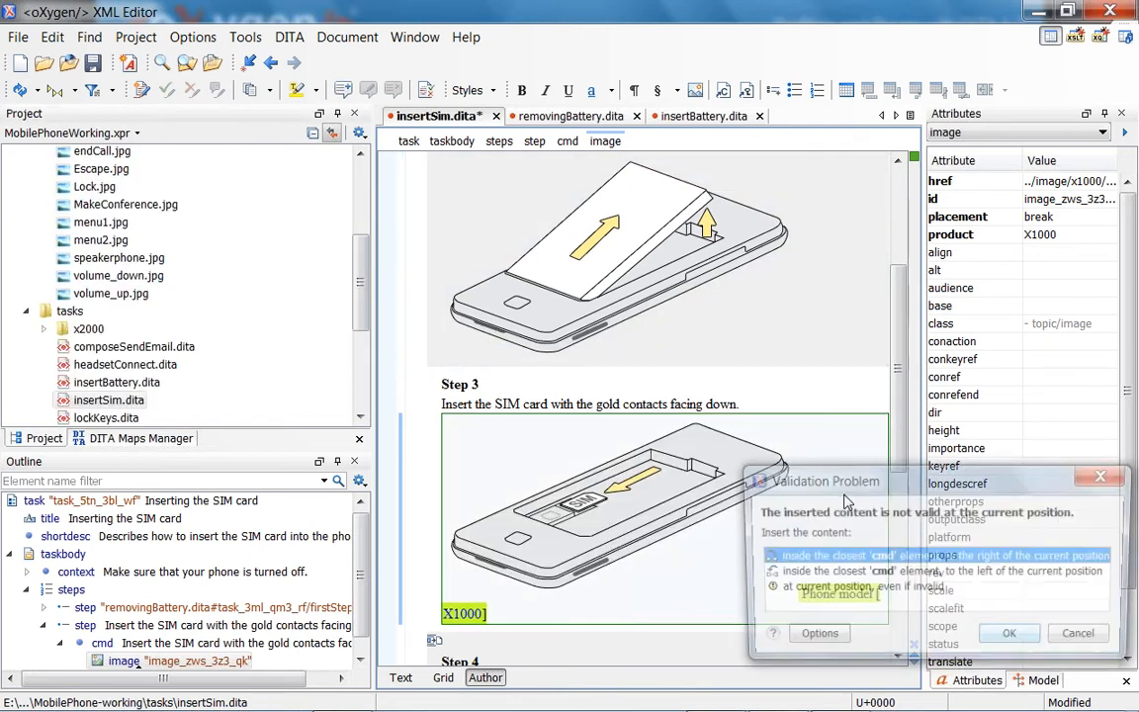
drag(844, 485, 699, 447)
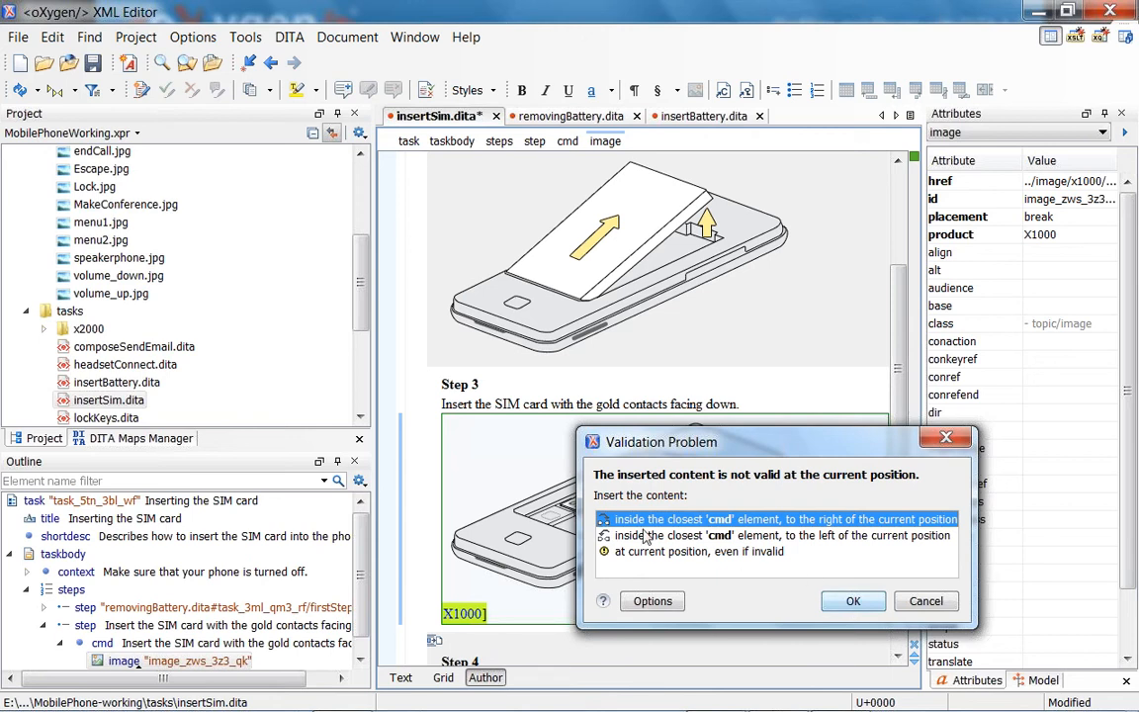
click(852, 603)
click(657, 451)
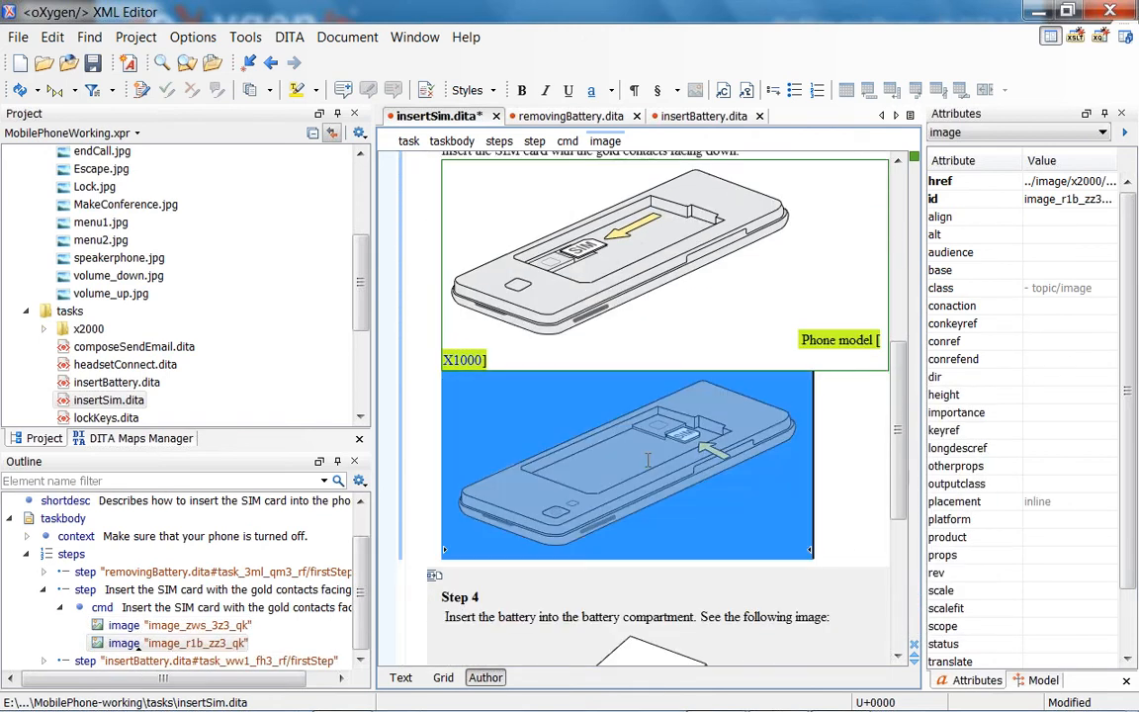
click(1078, 504)
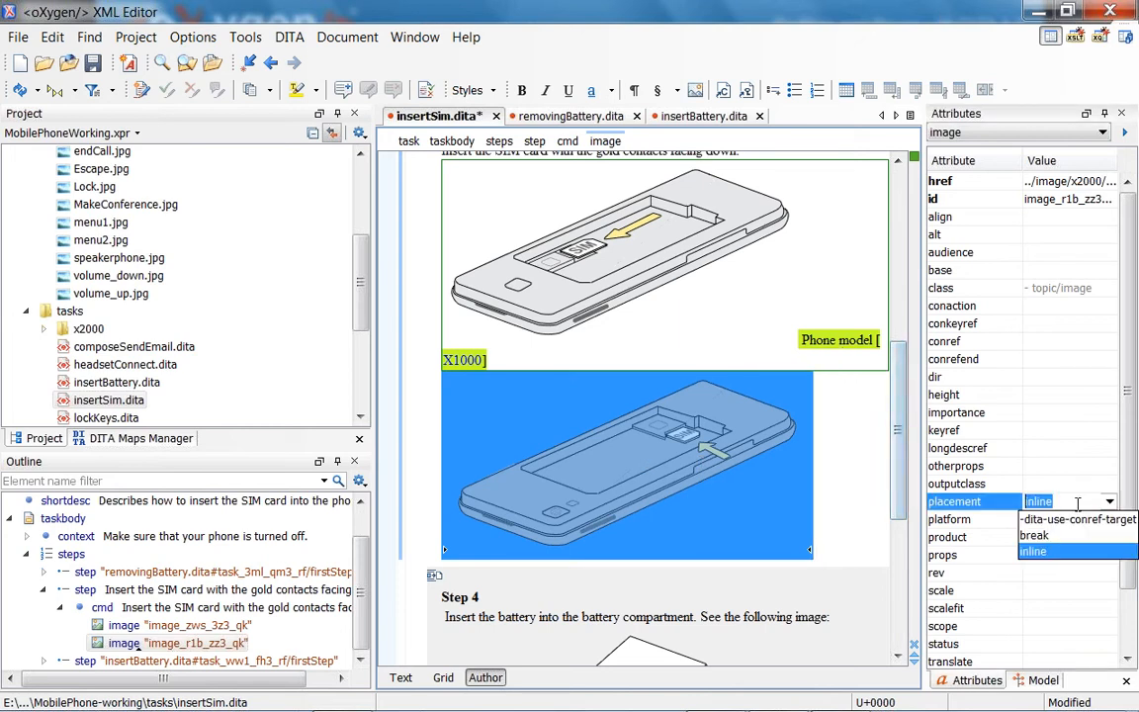
click(1034, 534)
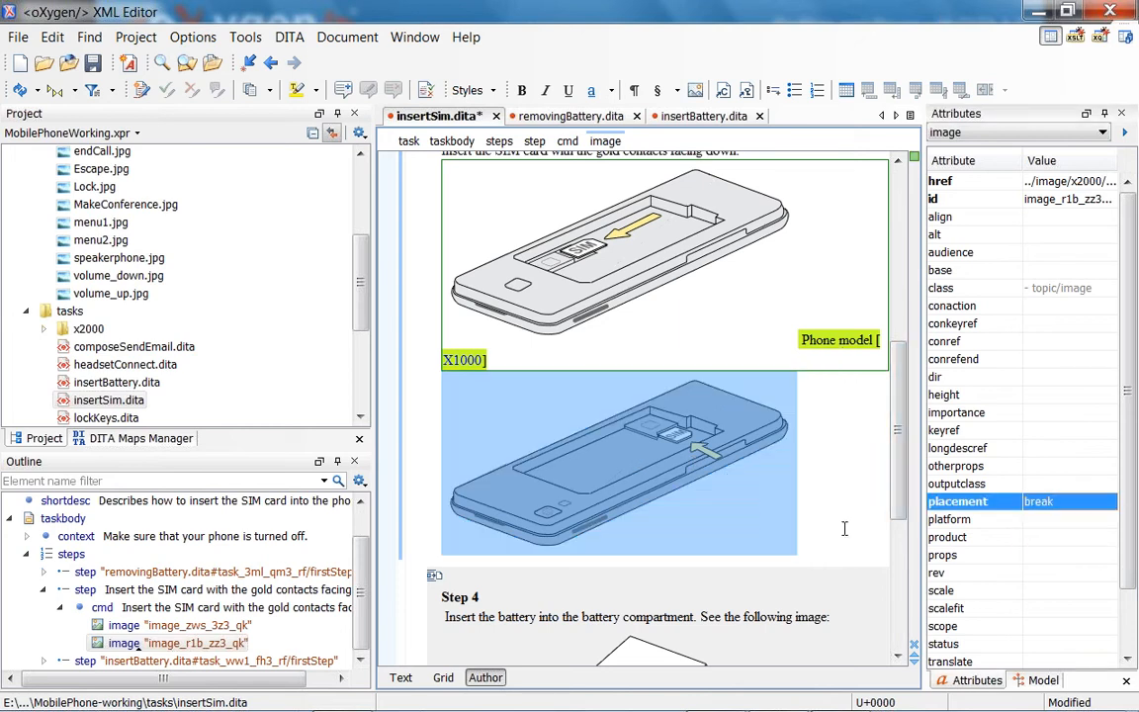
Step: Profile the newly inserted SIM card image for phone model X2000
right_click(629, 475)
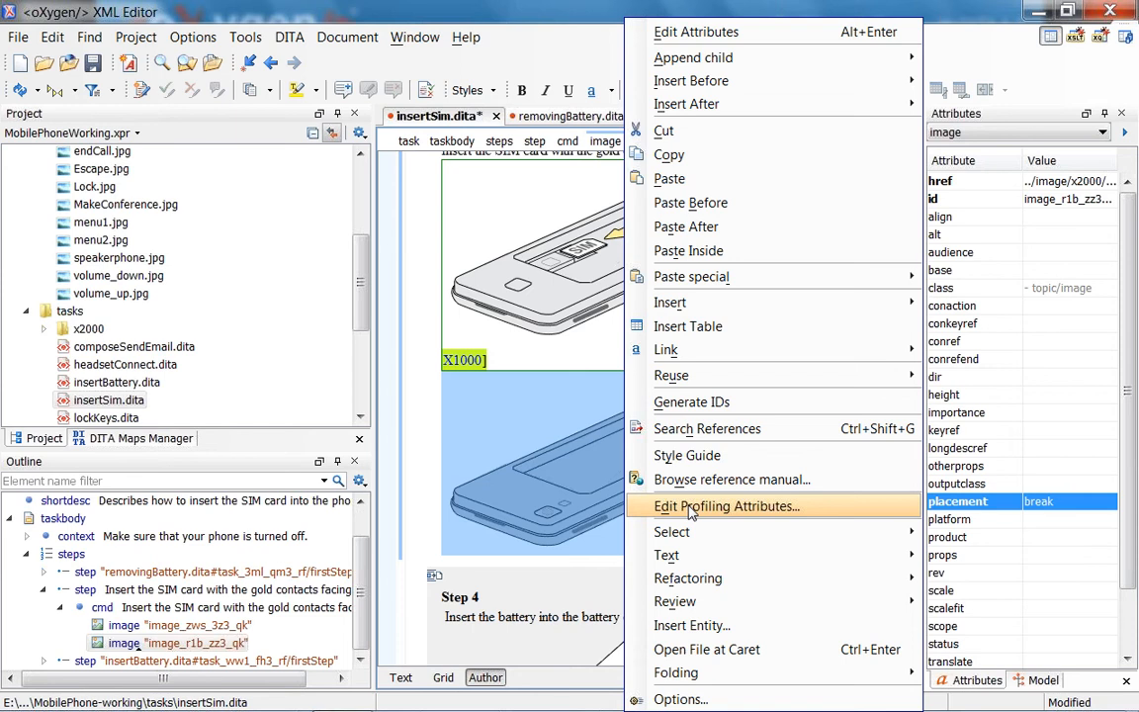
click(690, 512)
click(433, 308)
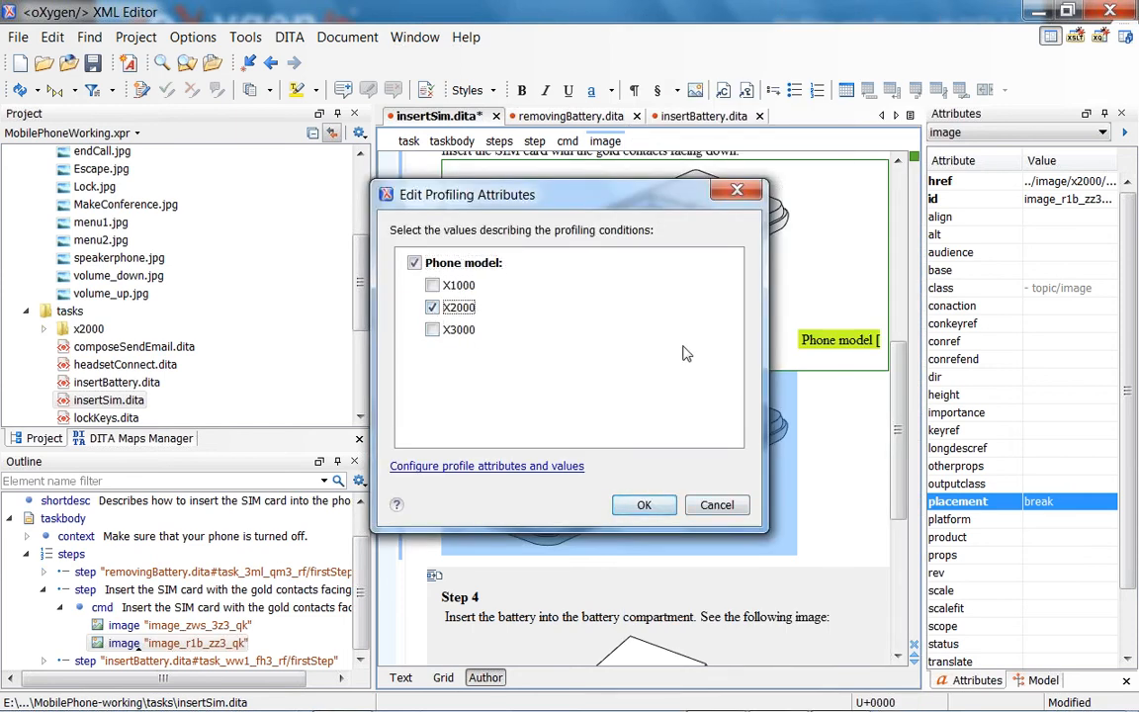
click(644, 506)
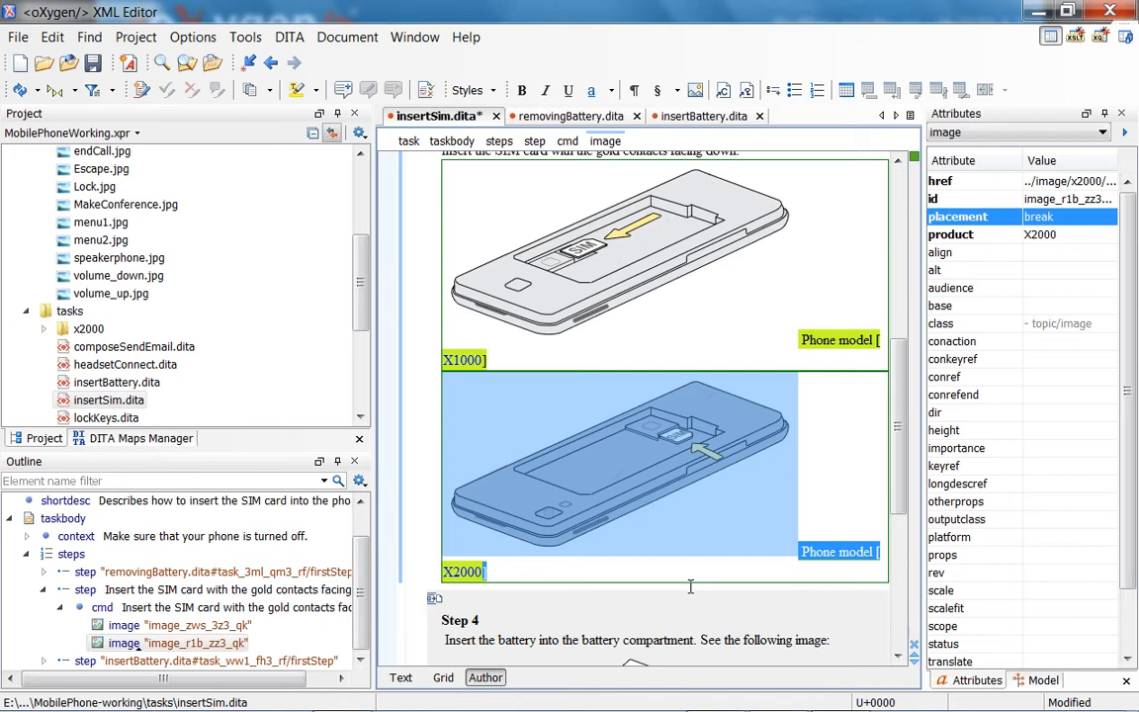
Step: Review the phone model choices on the second SIM image's inline profiling label without altering them, and save the topic
click(465, 576)
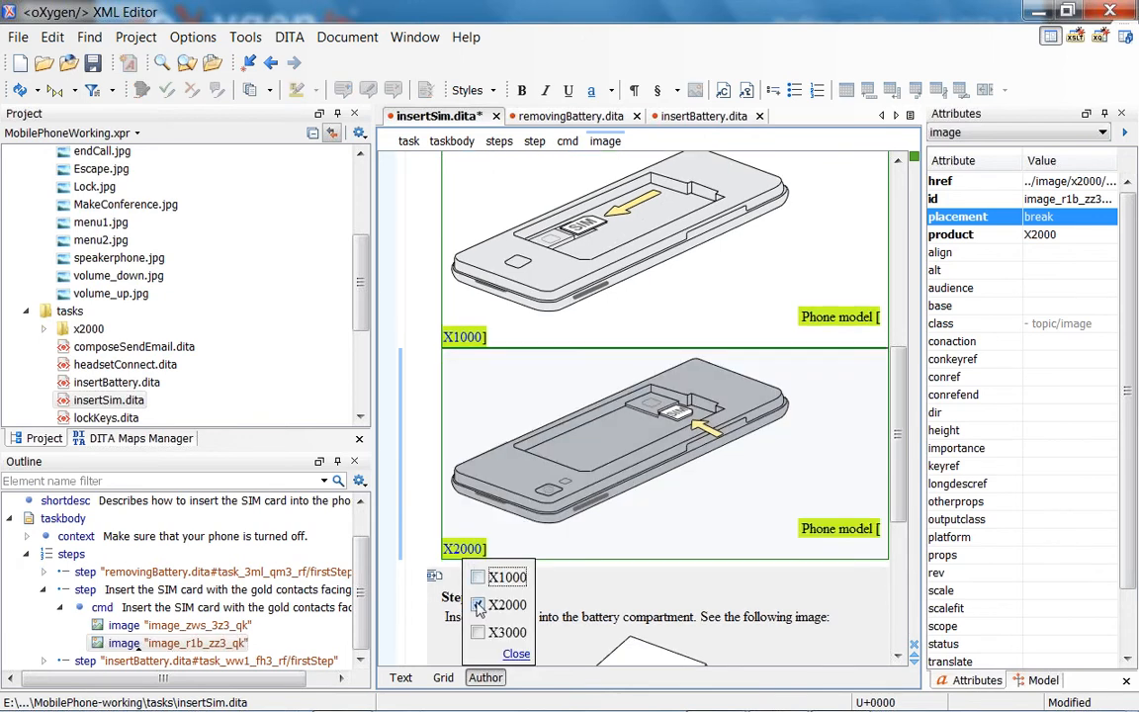
click(515, 653)
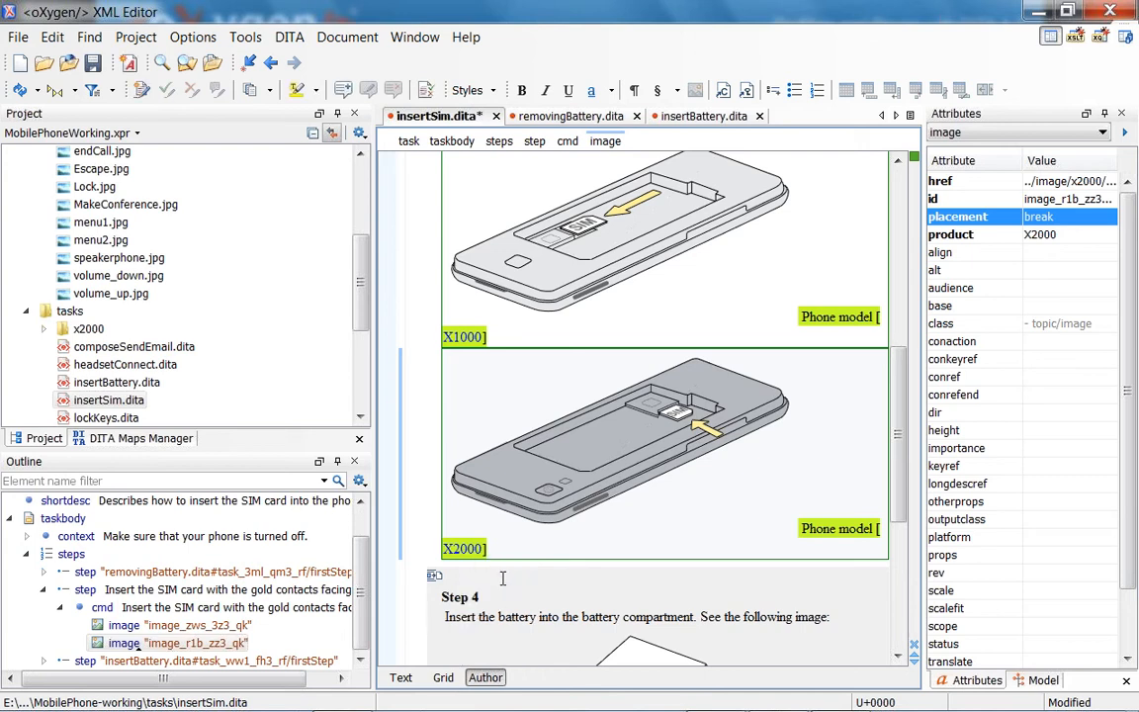
click(469, 551)
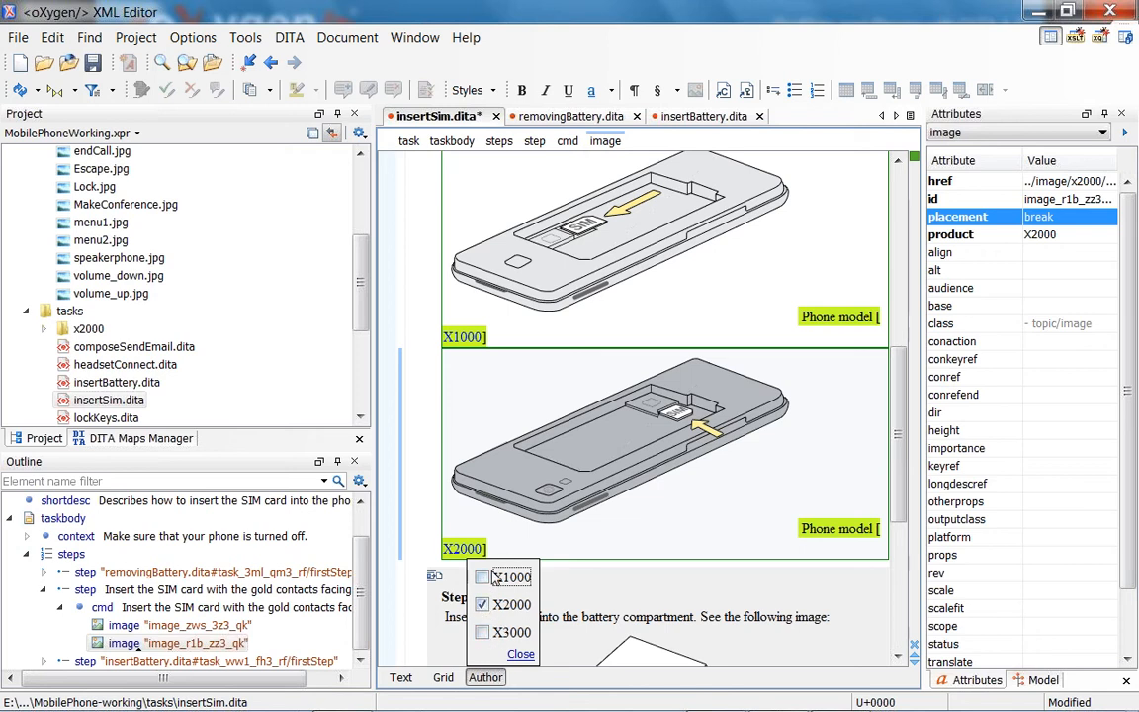
click(521, 654)
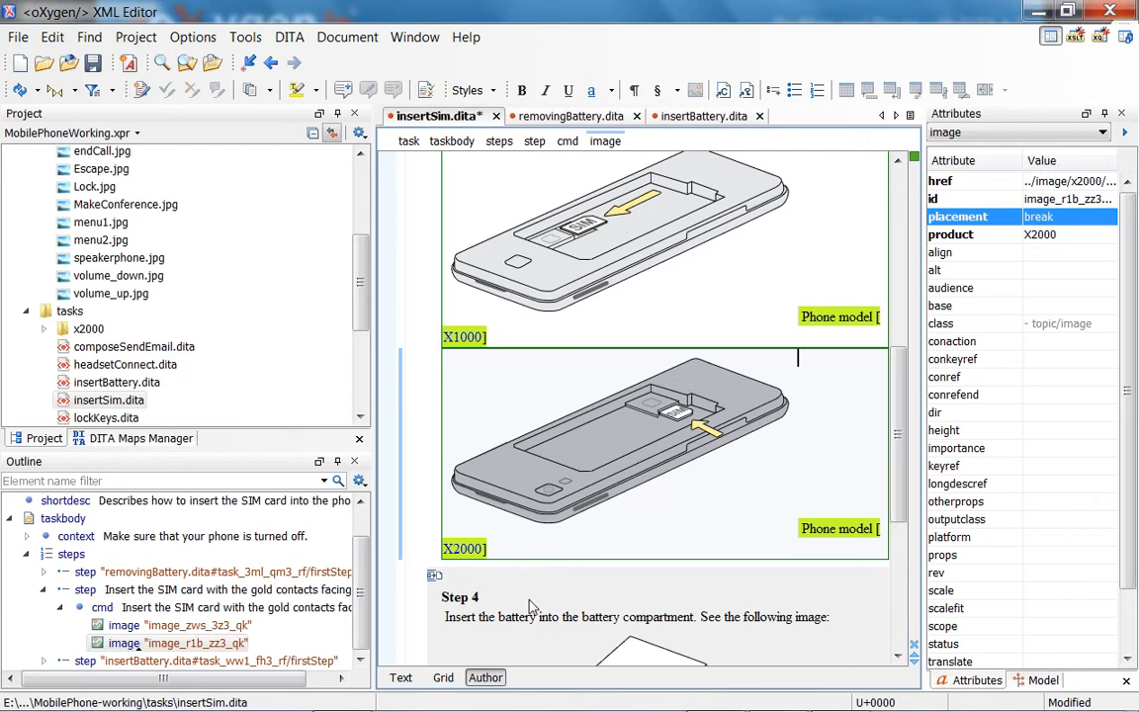
key(ctrl+s)
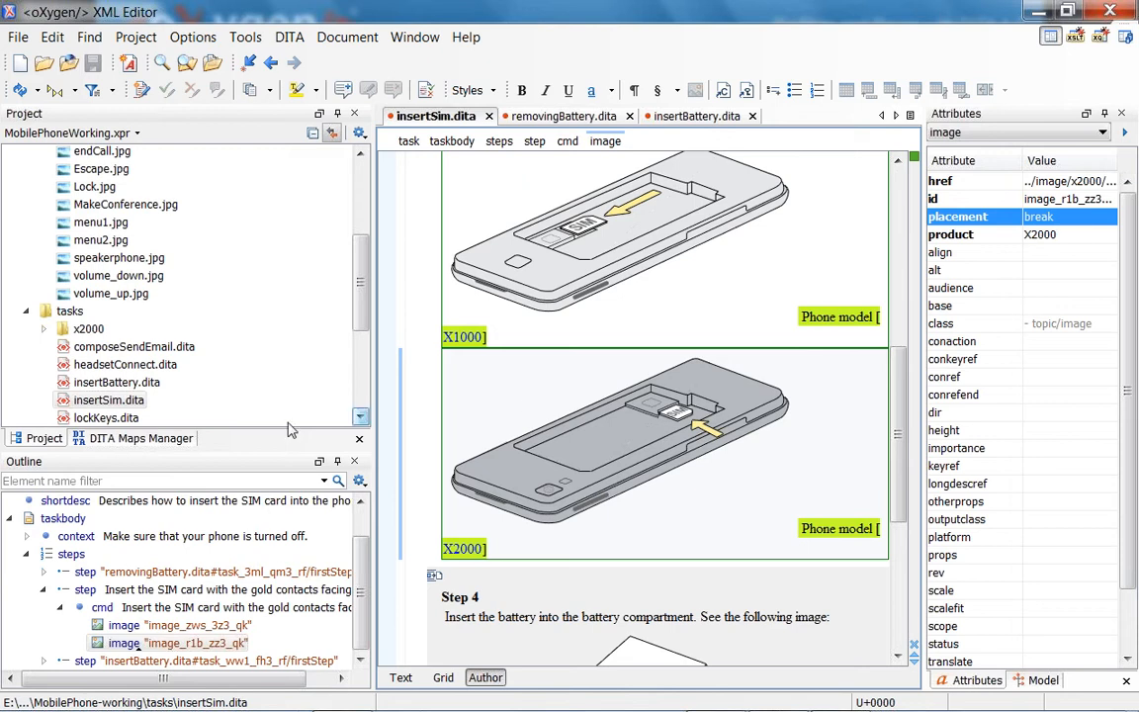
Step: Profile the Bluetooth® topic in mobilePhone.ditamap for phone model X2000 and save the map
click(104, 438)
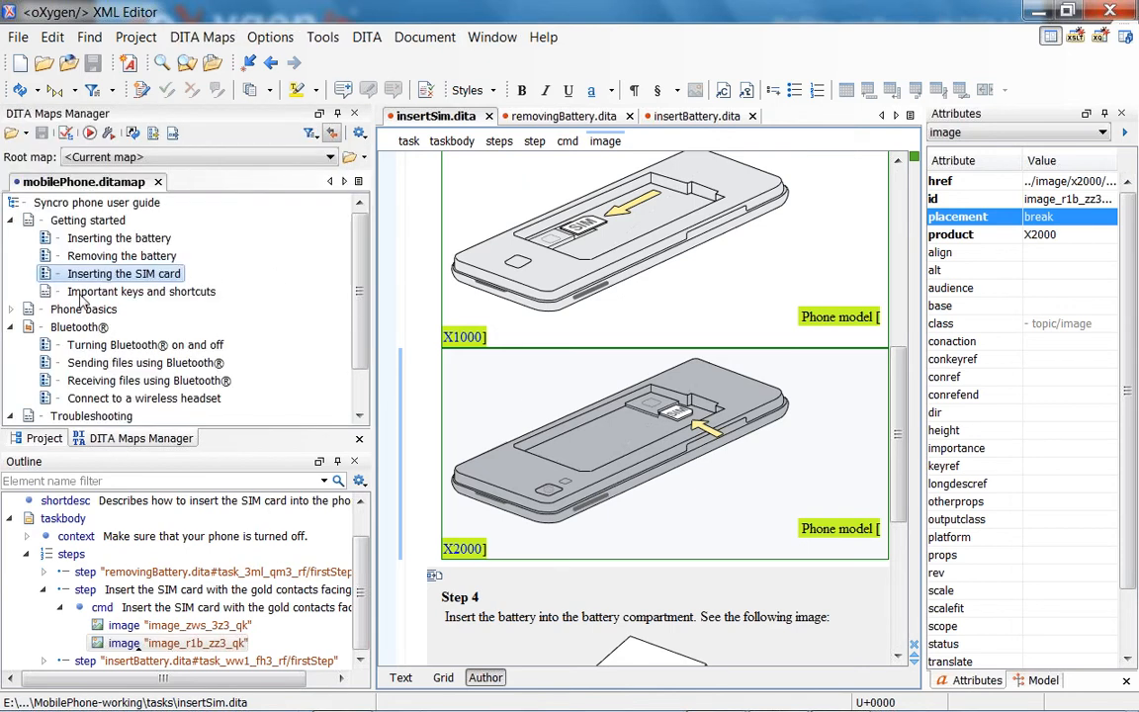
click(77, 327)
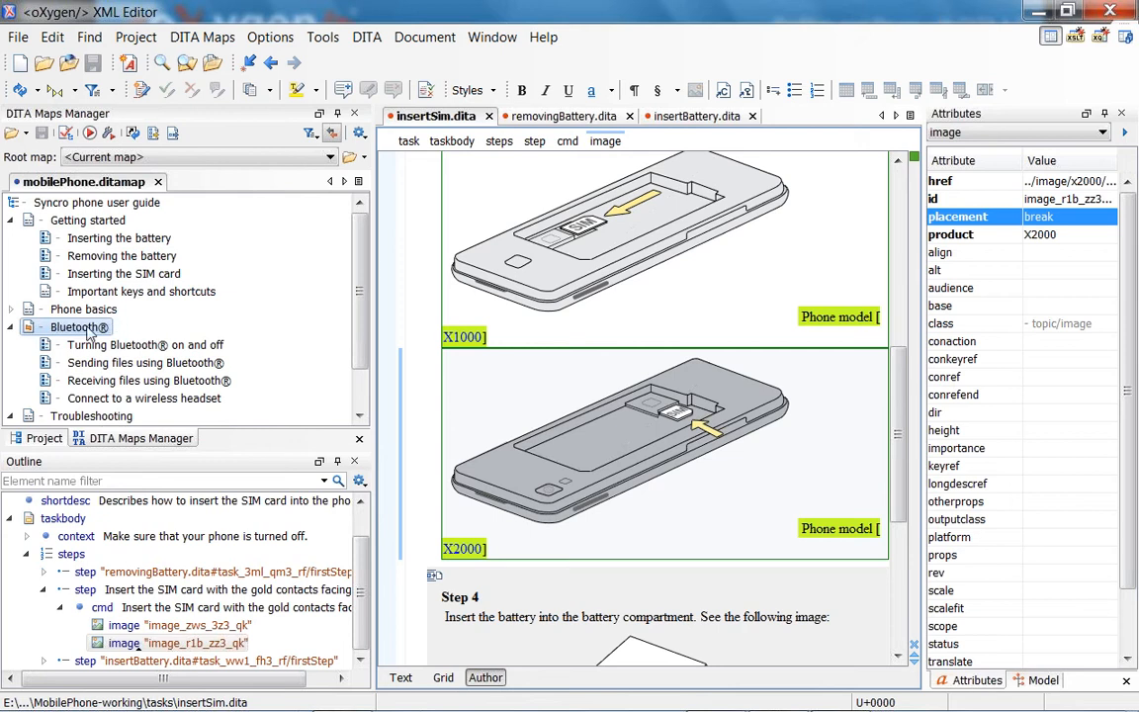
right_click(87, 329)
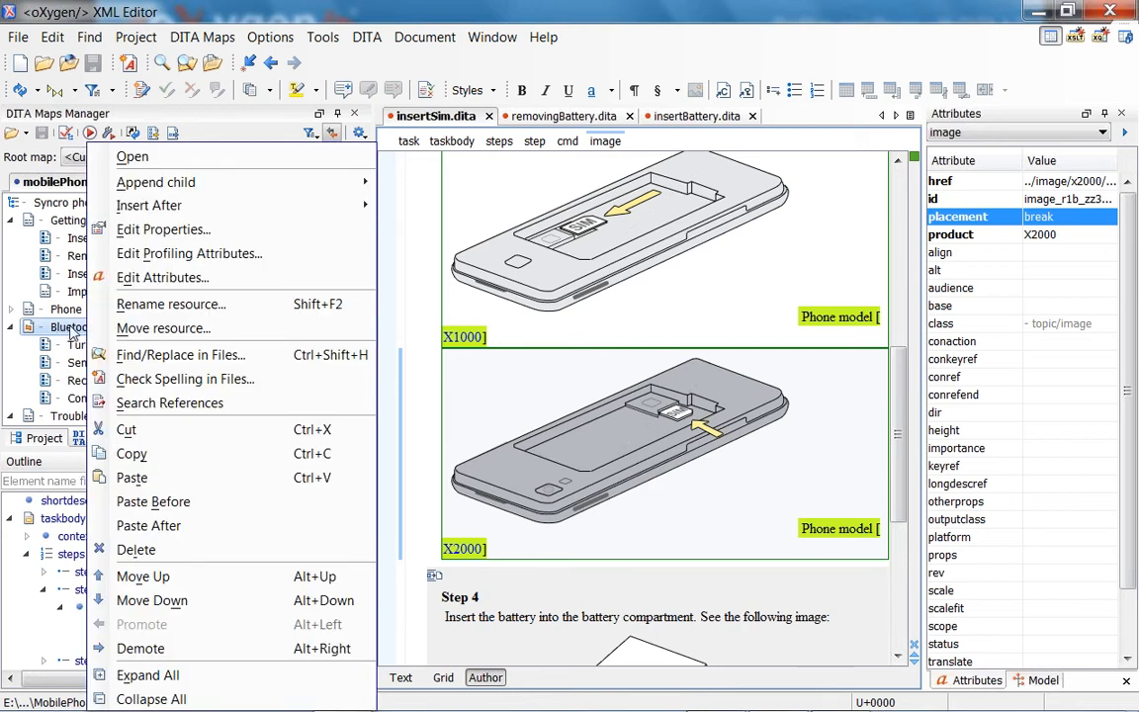
click(188, 256)
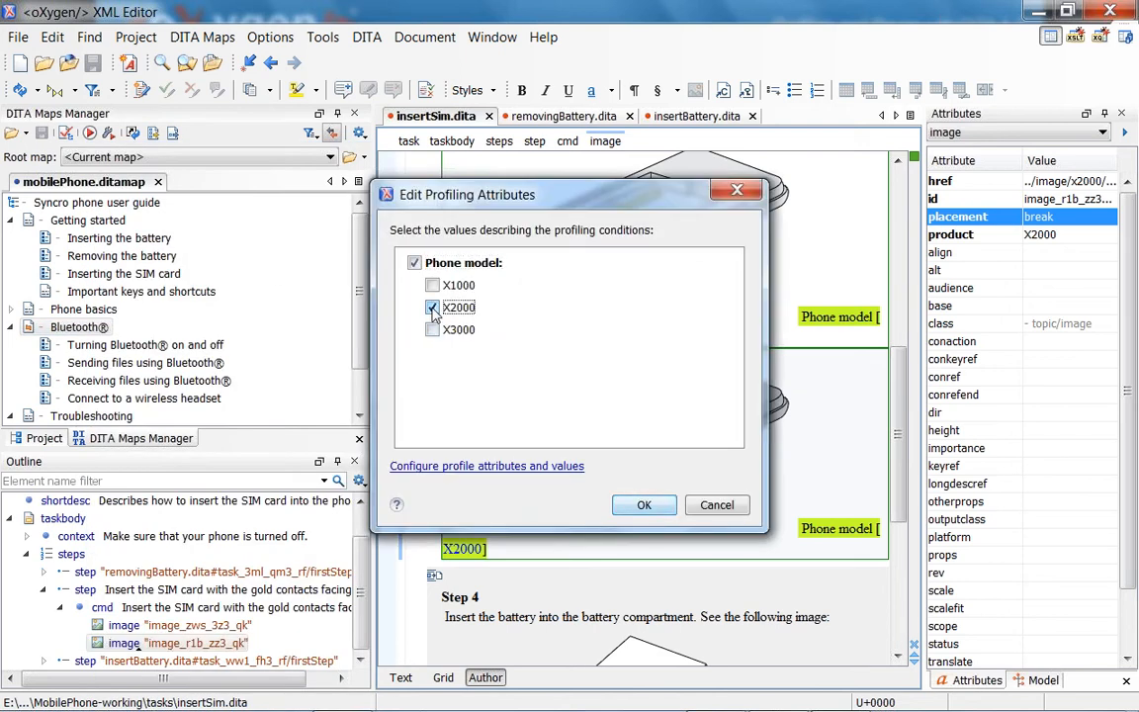
click(644, 506)
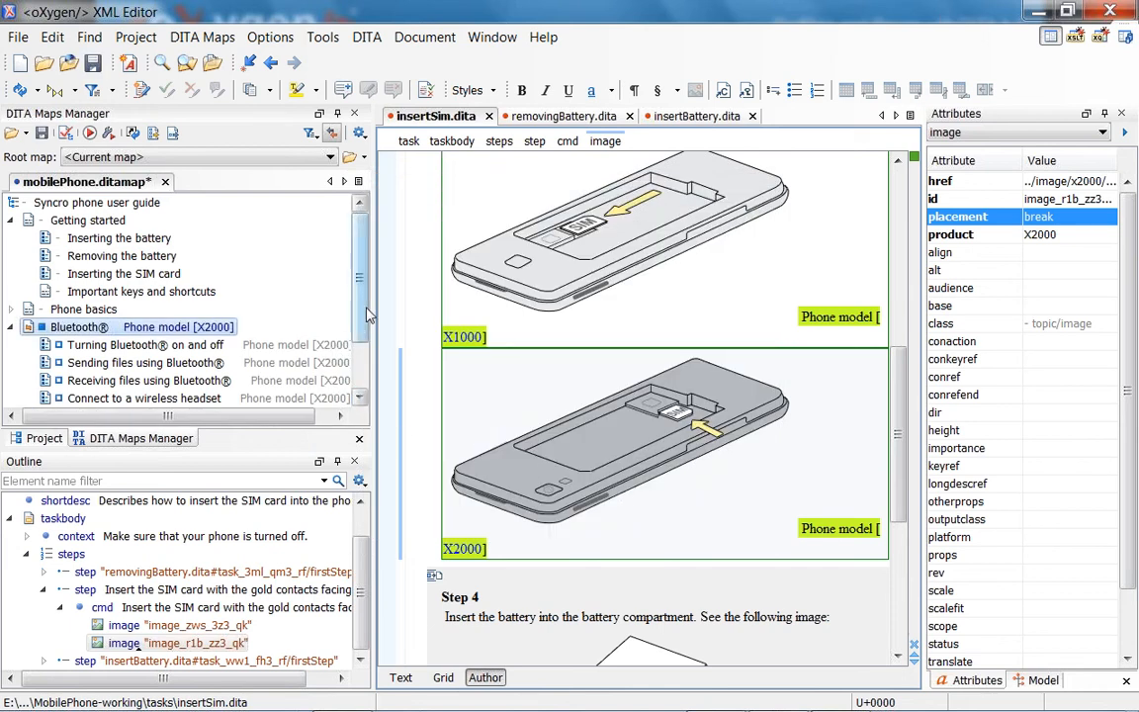
scroll(168, 293, down, 1)
scroll(120, 293, up, 1)
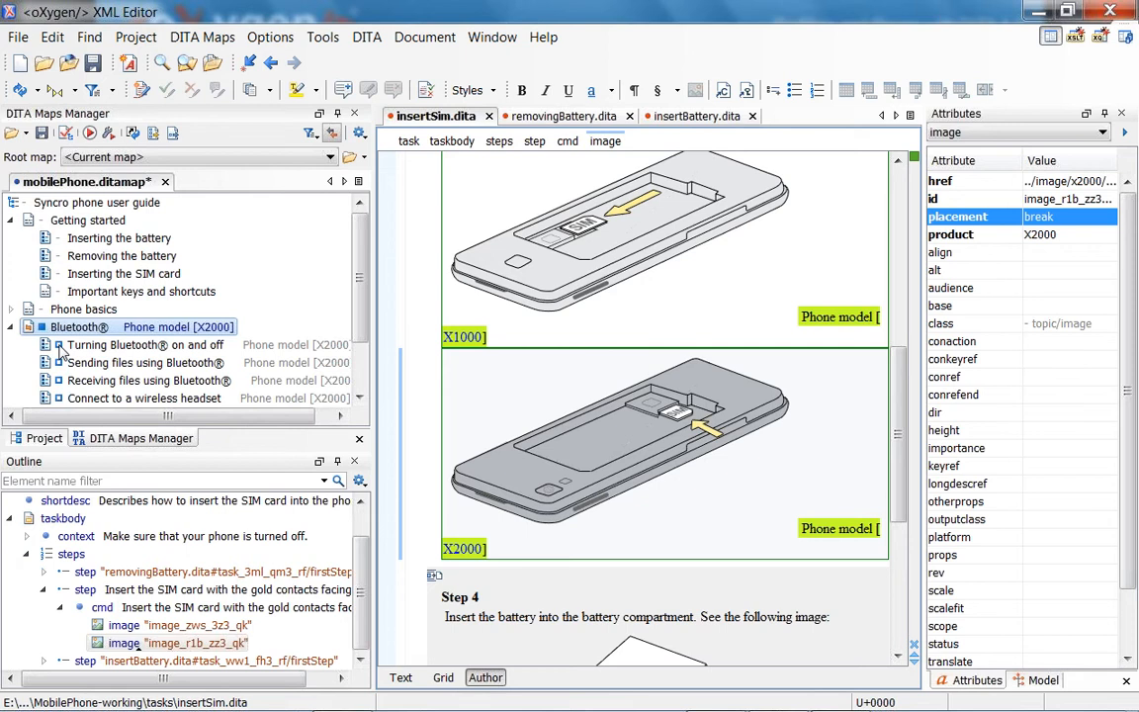
key(ctrl+s)
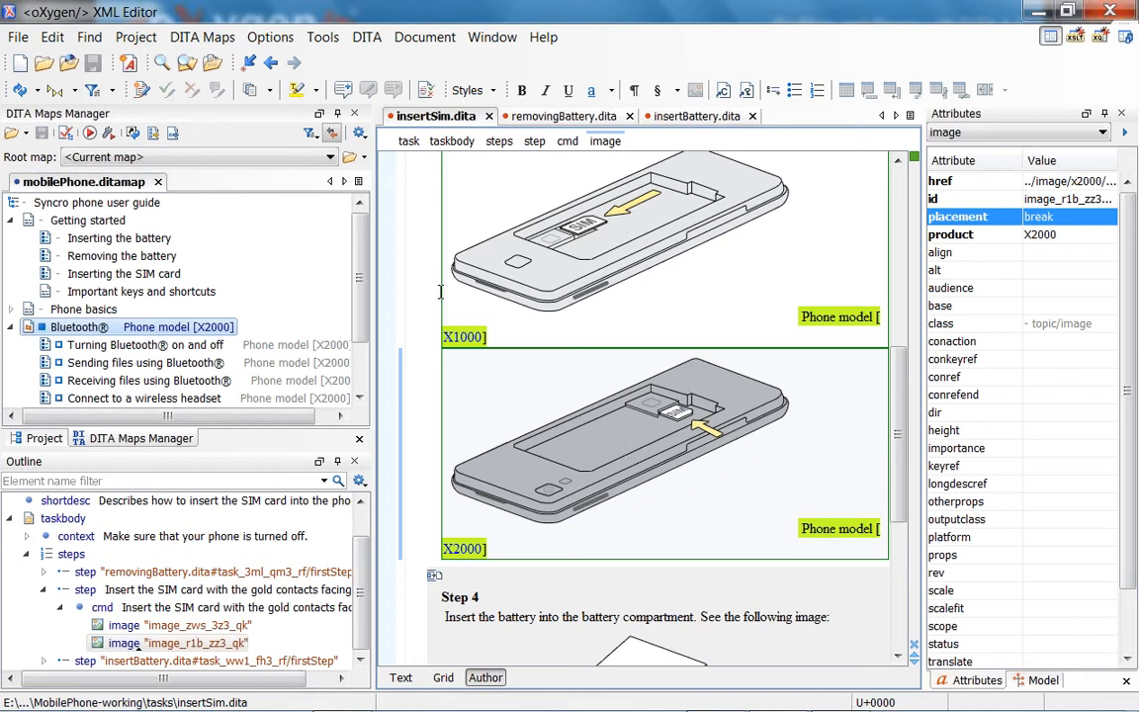
Step: Create a DITA profiling condition set named "X1000 user guide" that includes content for phone model X1000
click(112, 90)
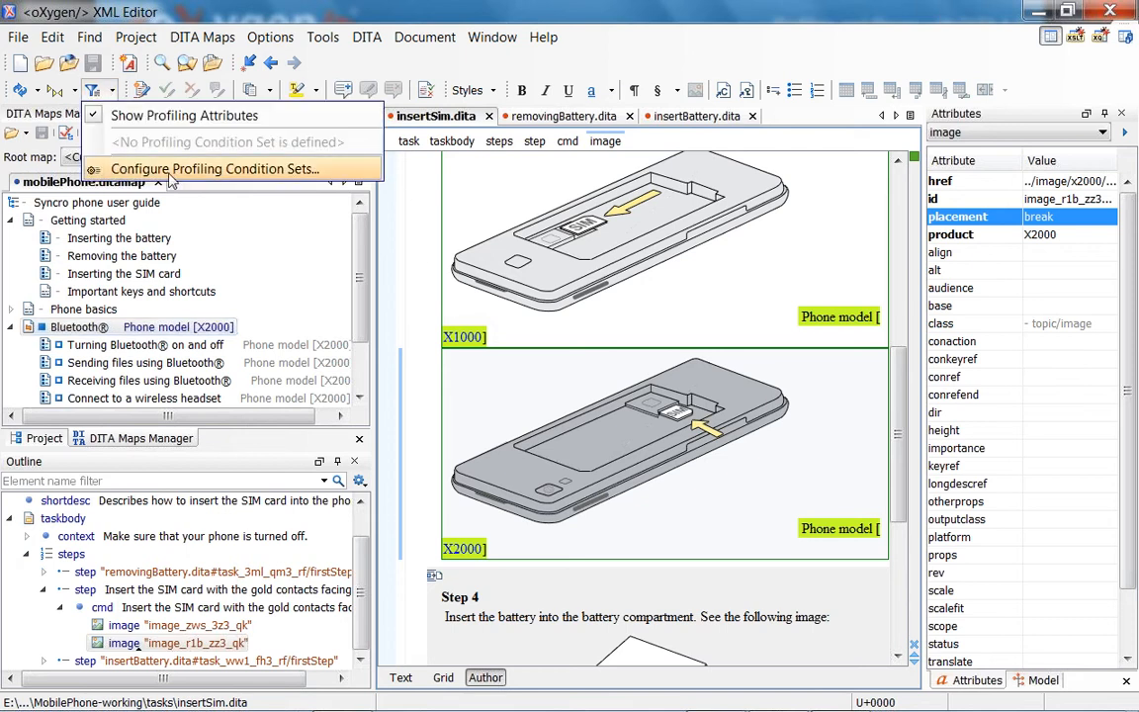
click(266, 173)
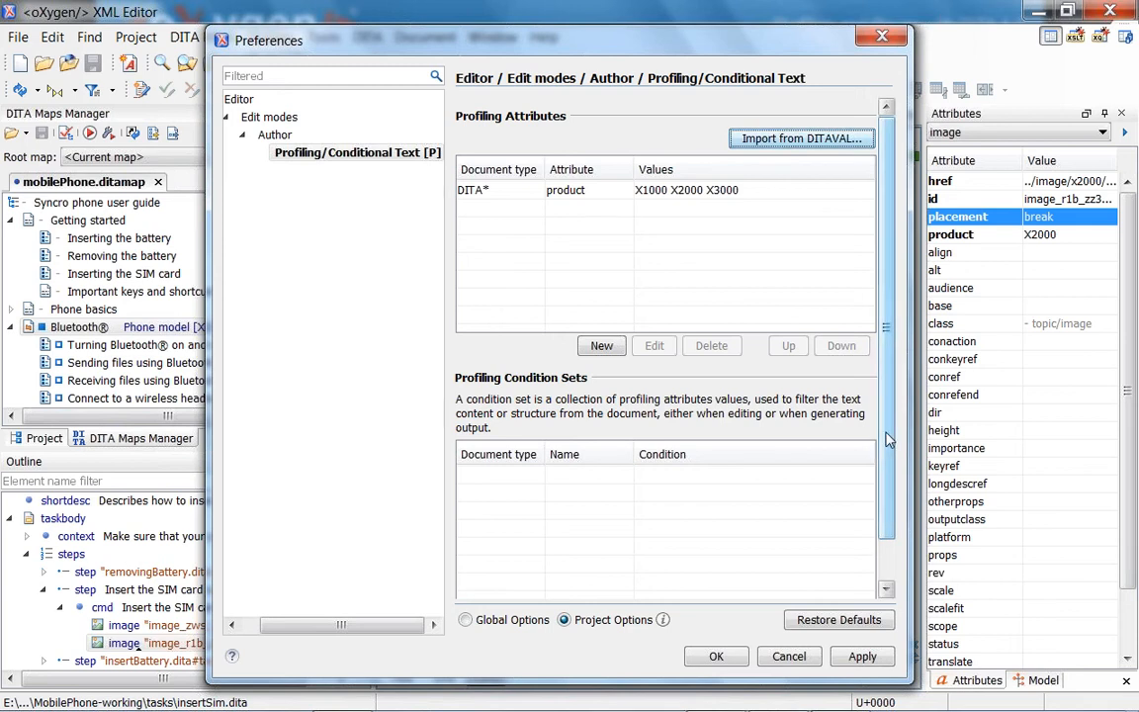
drag(884, 431, 886, 479)
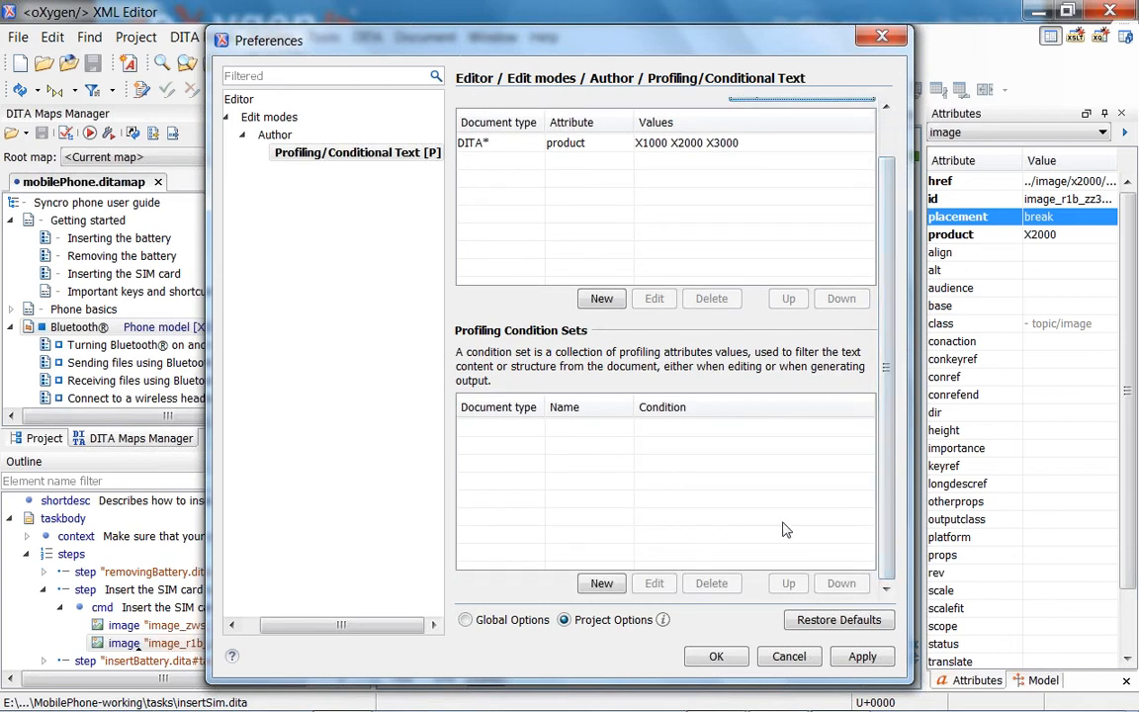
click(601, 583)
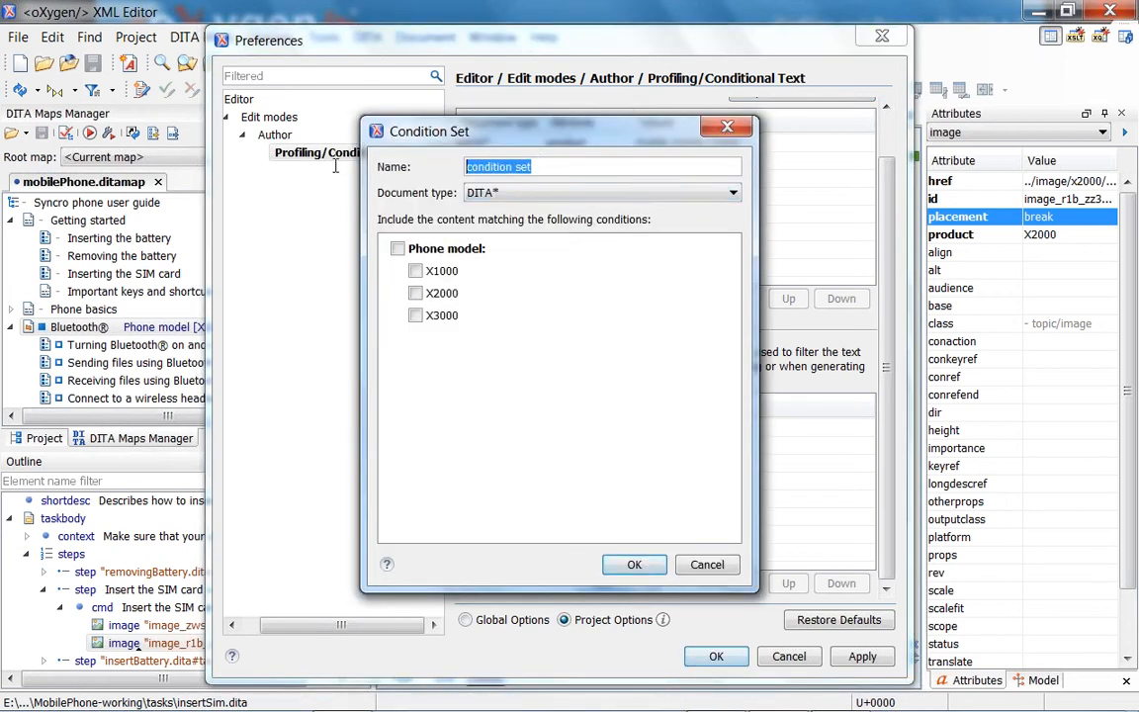
text(X10)
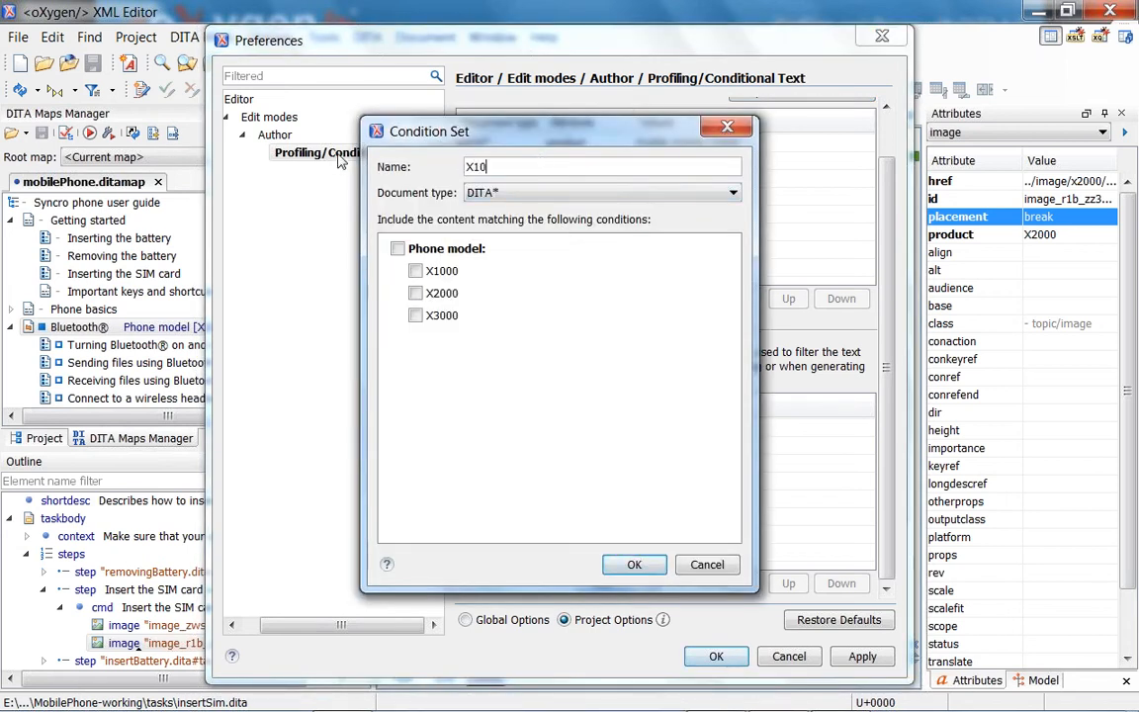
text(00 user guide)
click(415, 272)
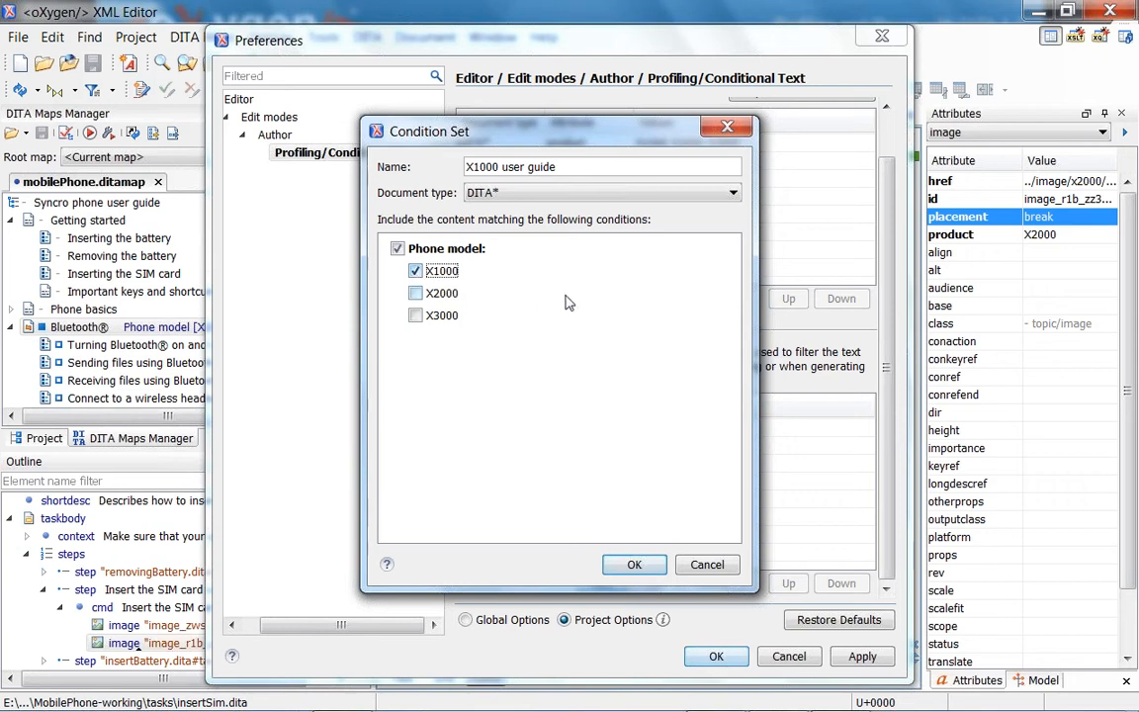
click(613, 568)
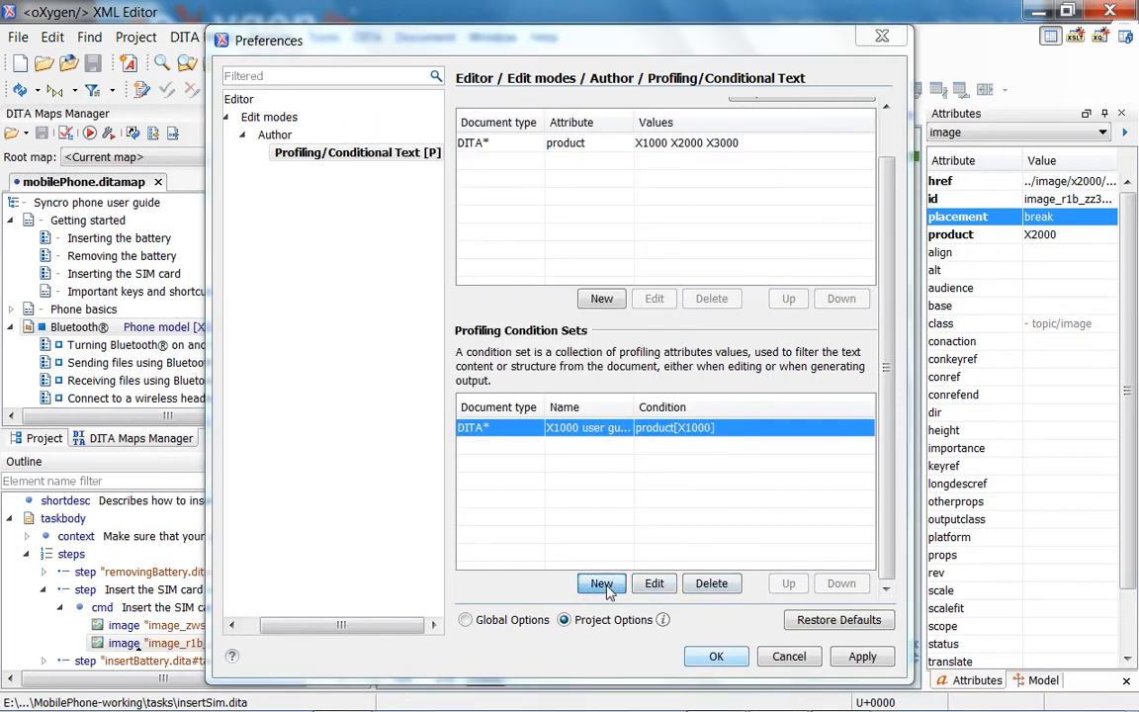
Step: Add a second condition set named "X2000 user guide" for phone model X2000 and save the profiling preferences
click(601, 584)
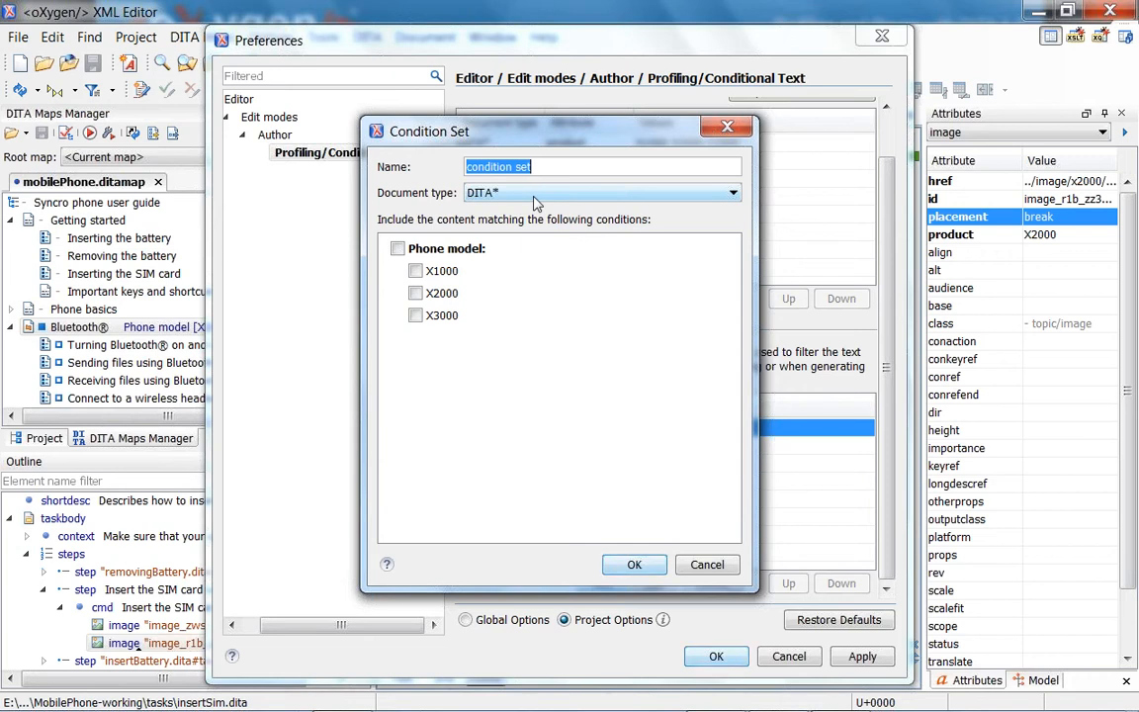
text(X2000 user guide)
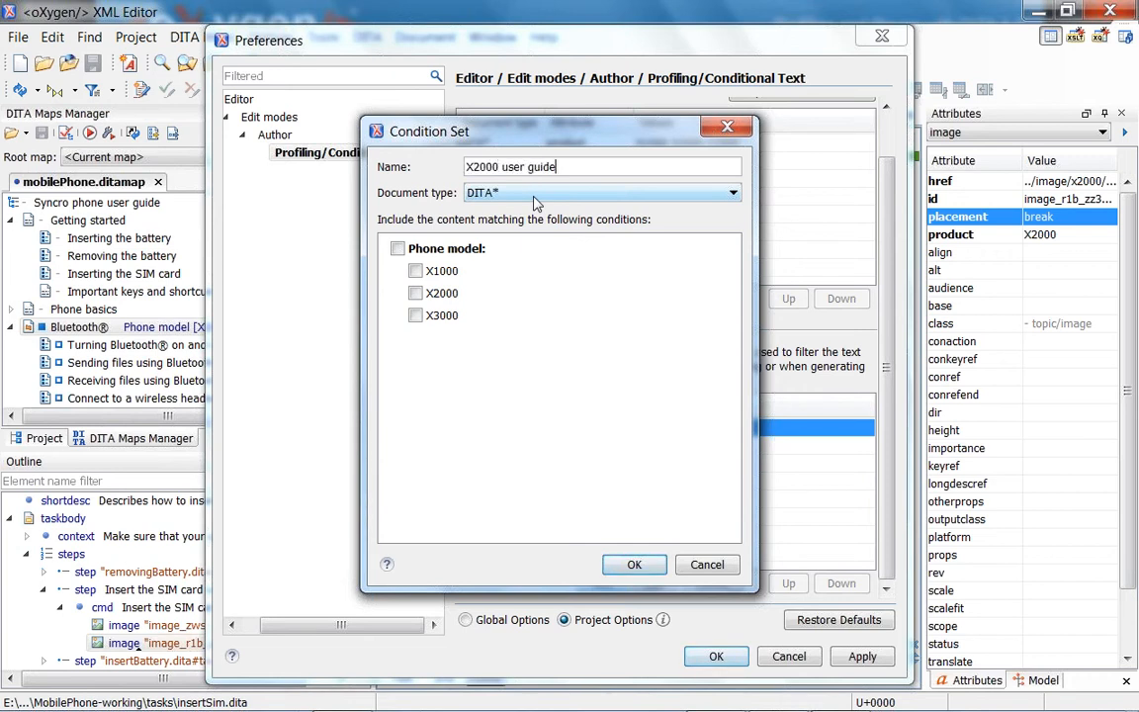
click(431, 297)
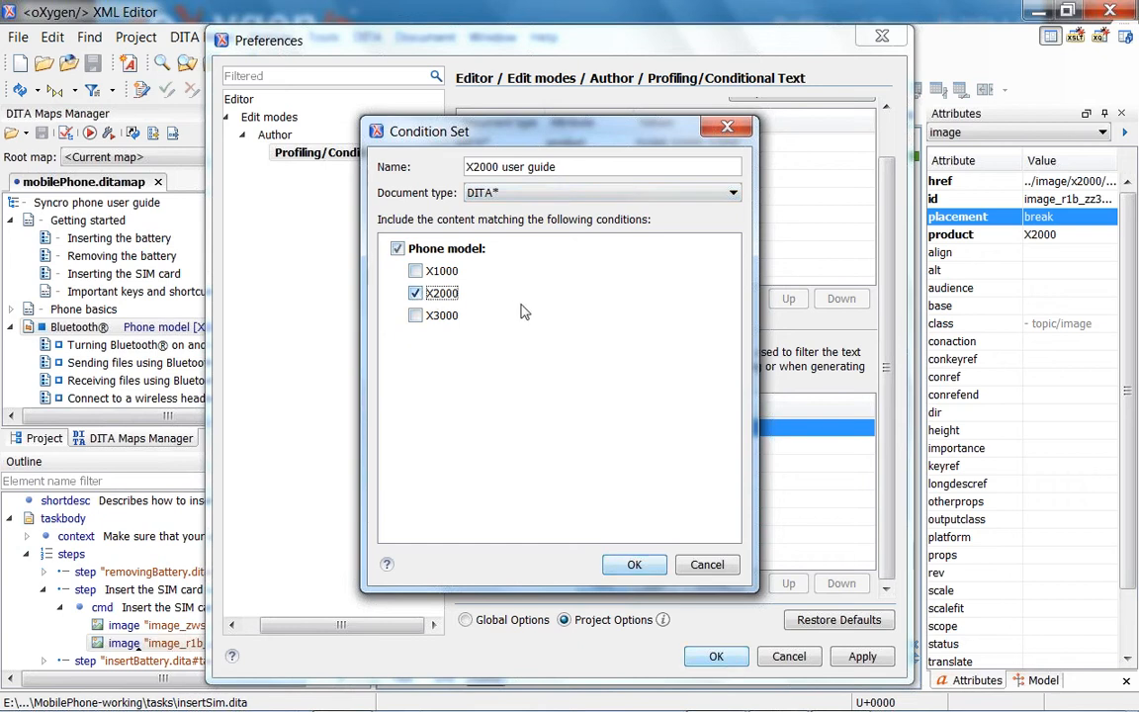
click(644, 565)
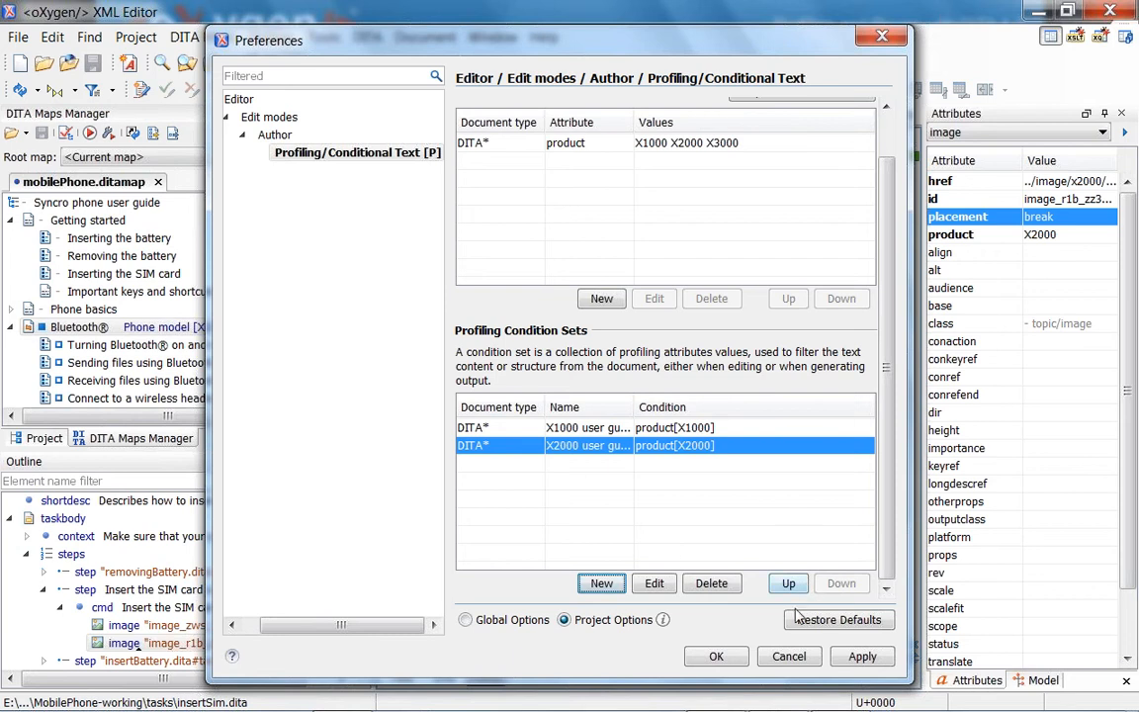
click(720, 654)
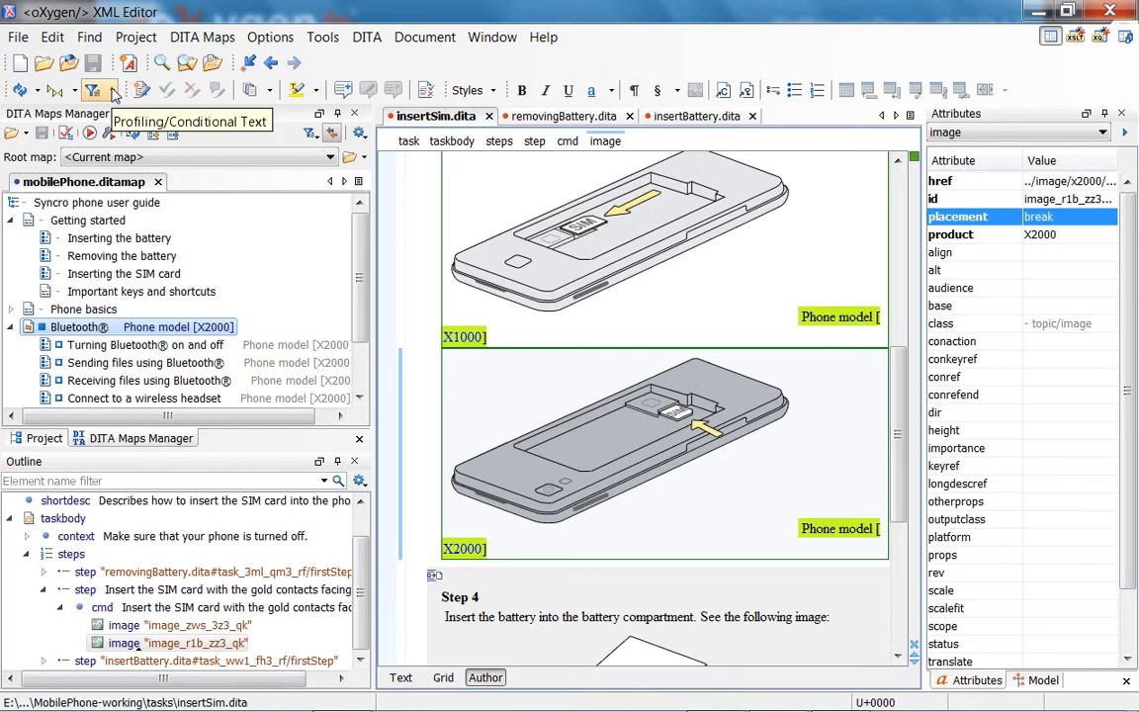
Step: Apply the "X1000 user guide" condition set and check its filtering in the SIM card topic and the map
click(114, 92)
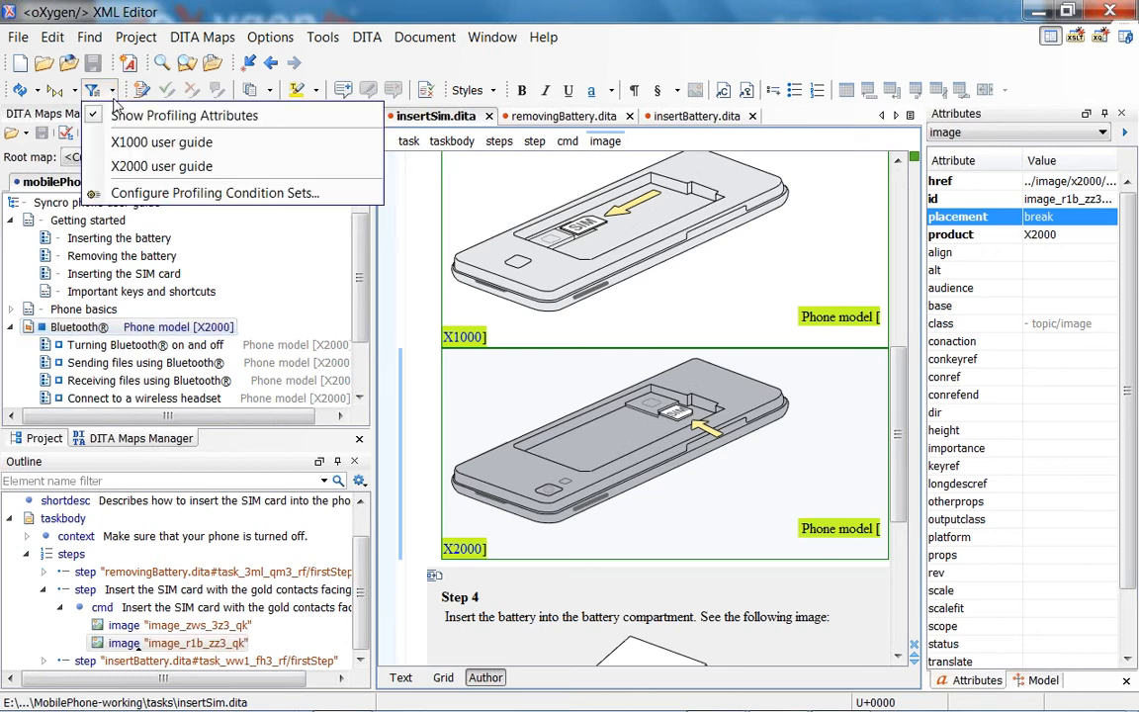
click(99, 144)
click(99, 92)
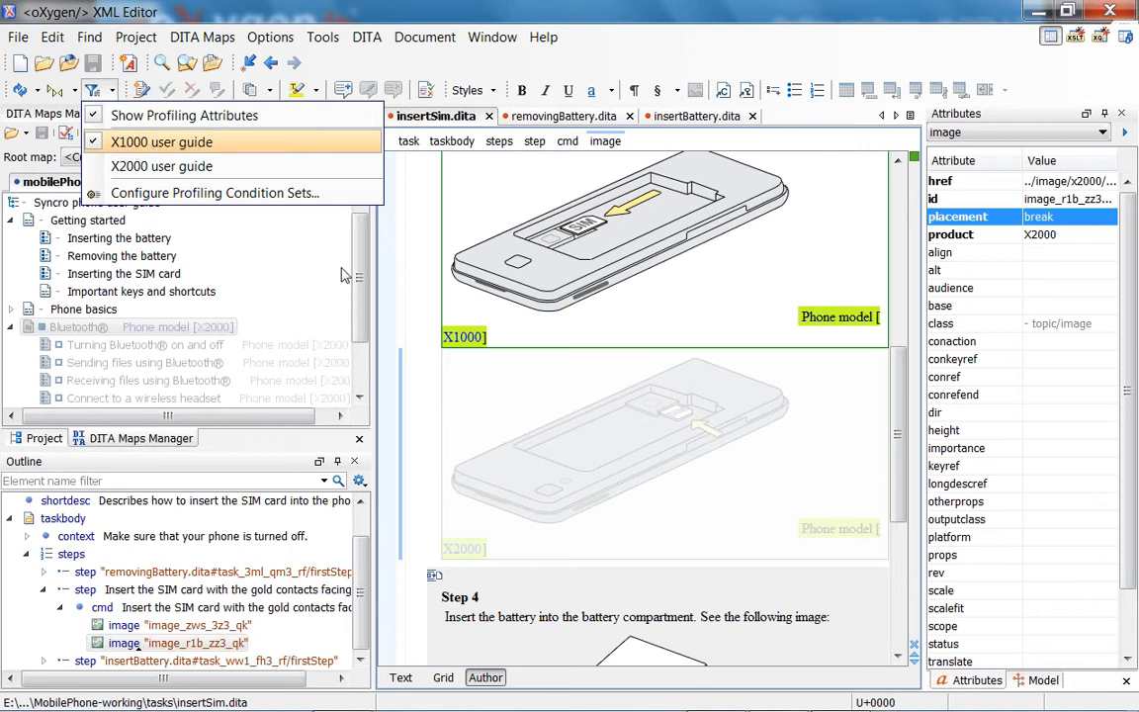
click(431, 337)
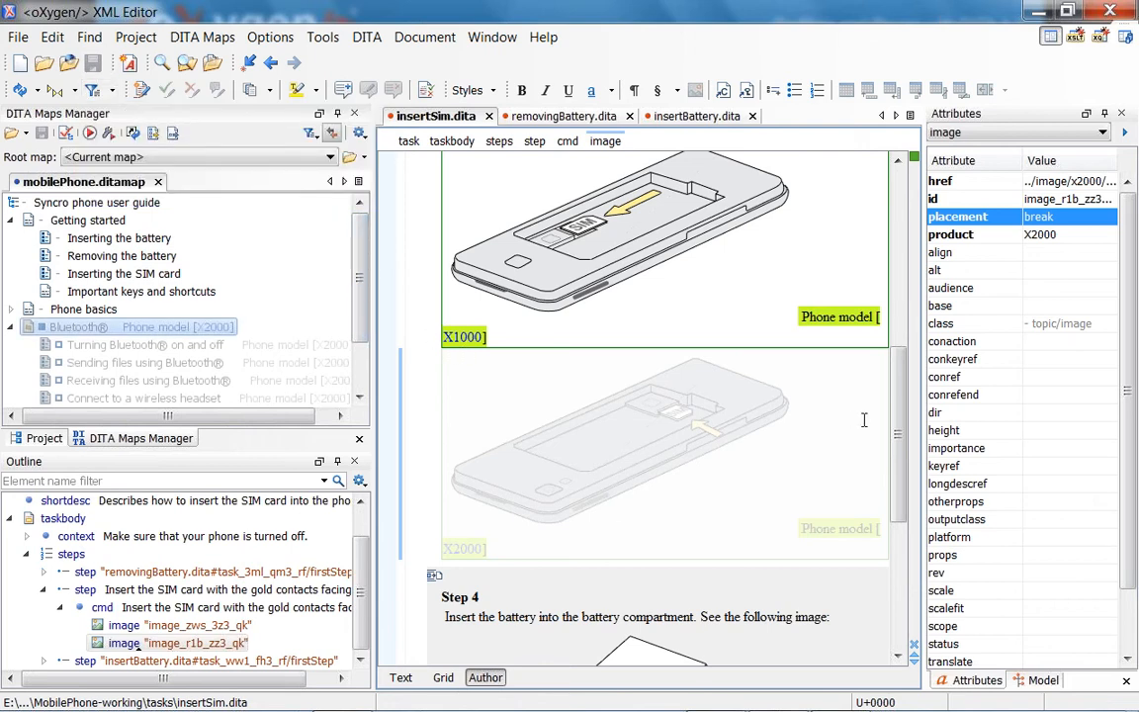
scroll(898, 432, up, 1)
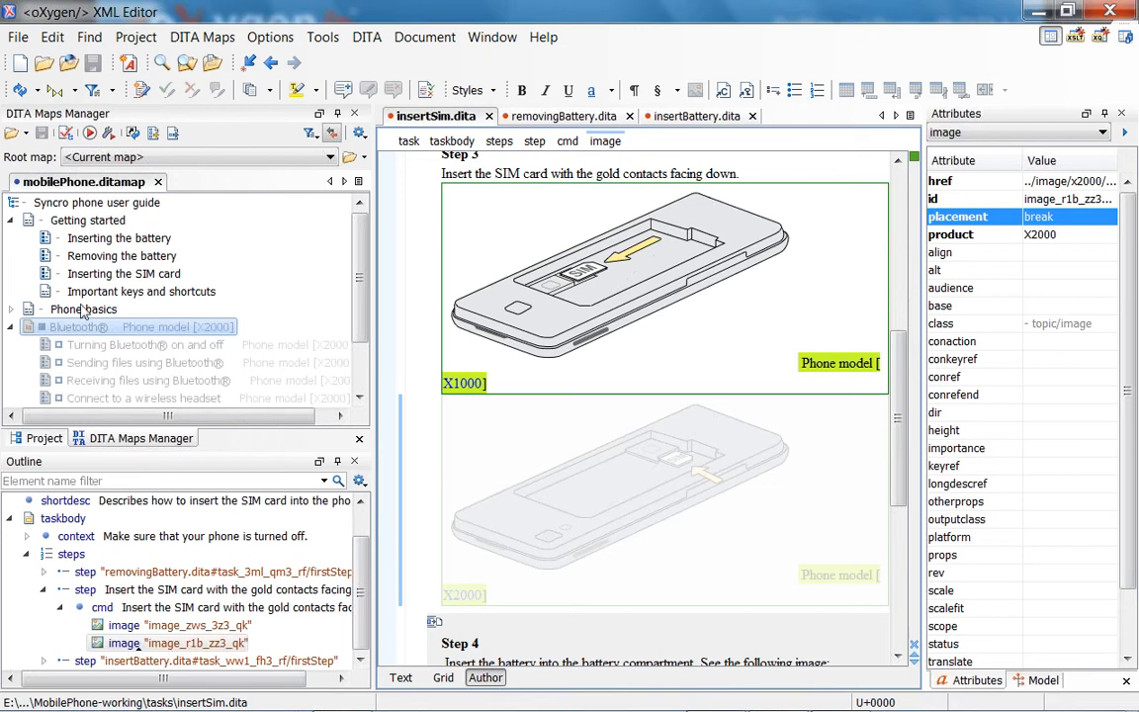
scroll(82, 306, down, 1)
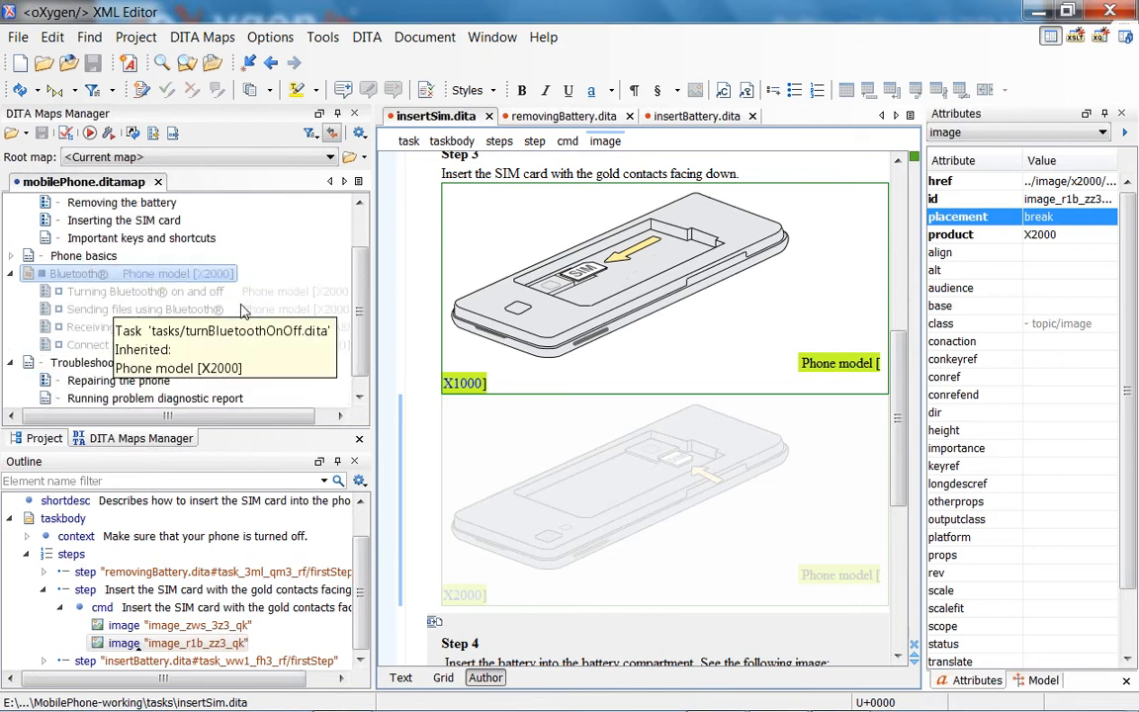
drag(361, 339, 366, 322)
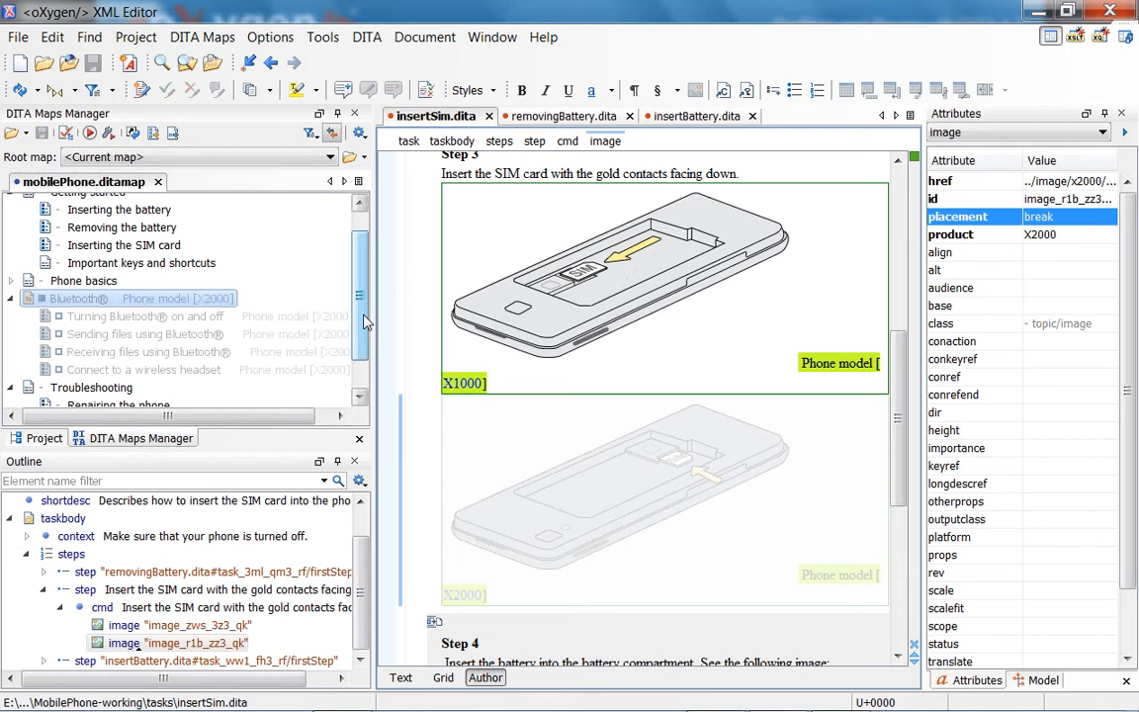
Step: Profile the "Connect to a wireless headset" topic for phone model X3000 and save the map
click(132, 374)
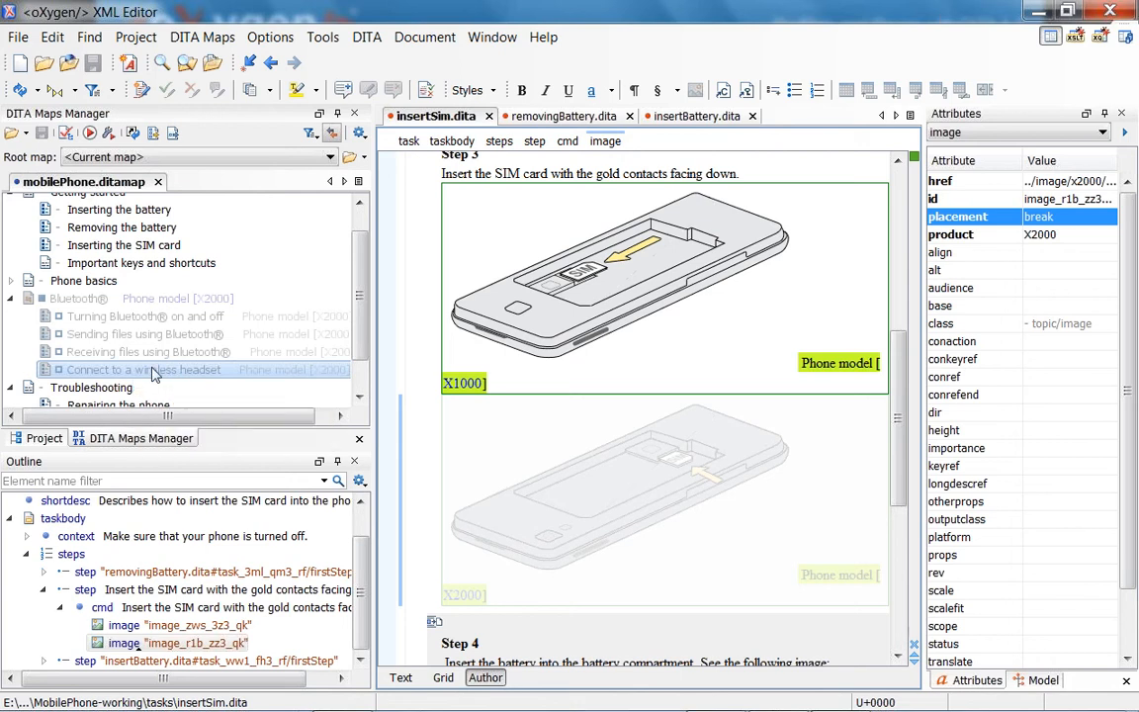
right_click(152, 373)
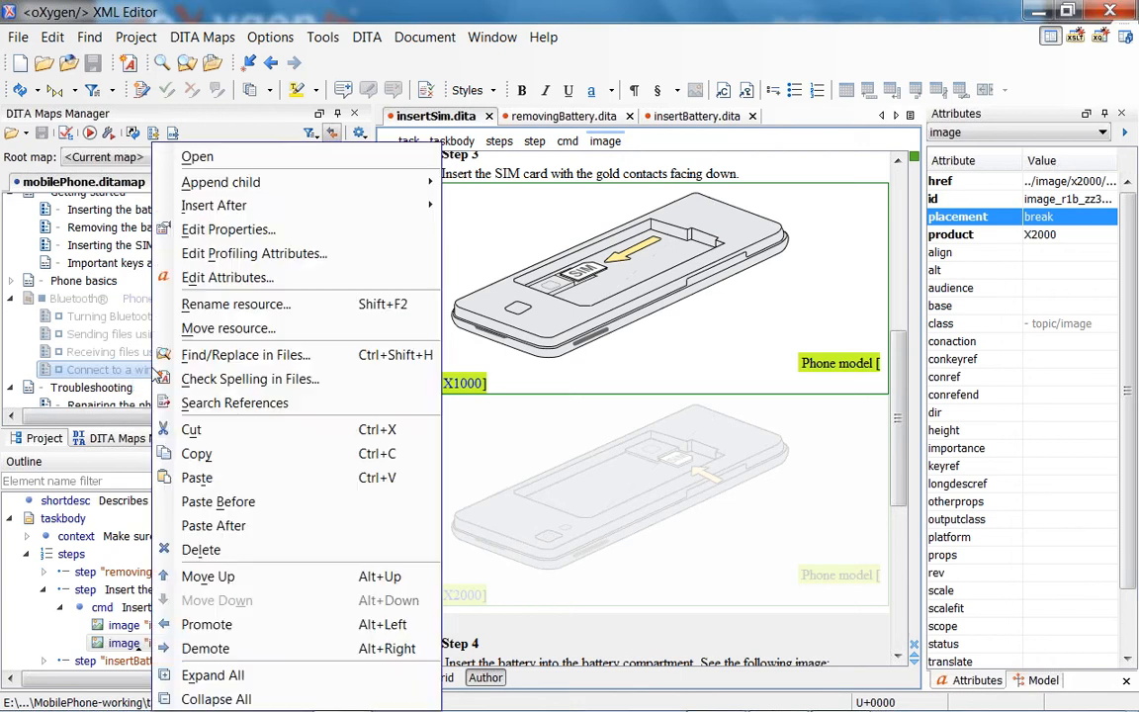
click(277, 261)
click(432, 330)
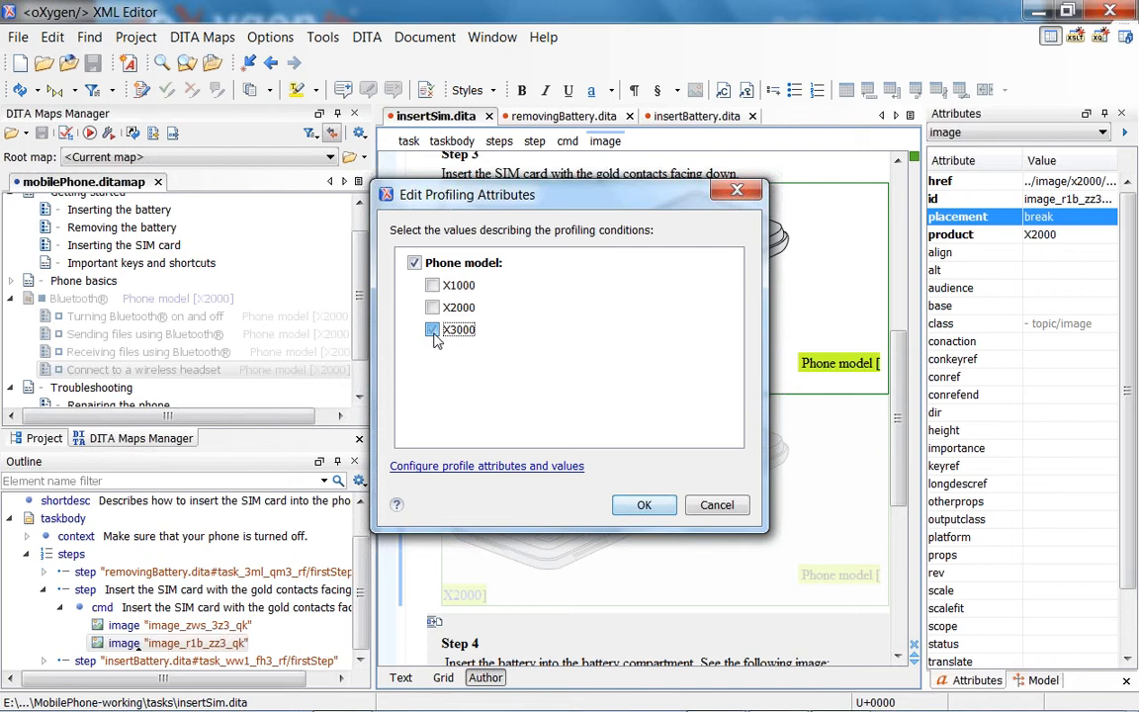
click(656, 505)
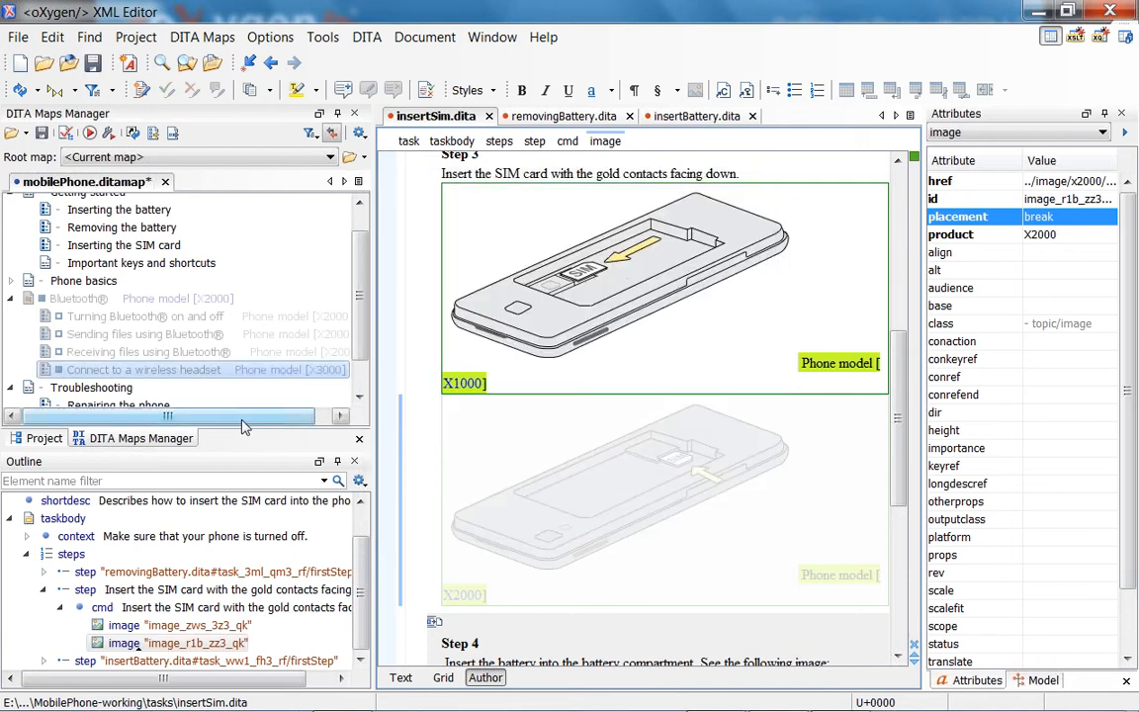
drag(240, 425, 252, 428)
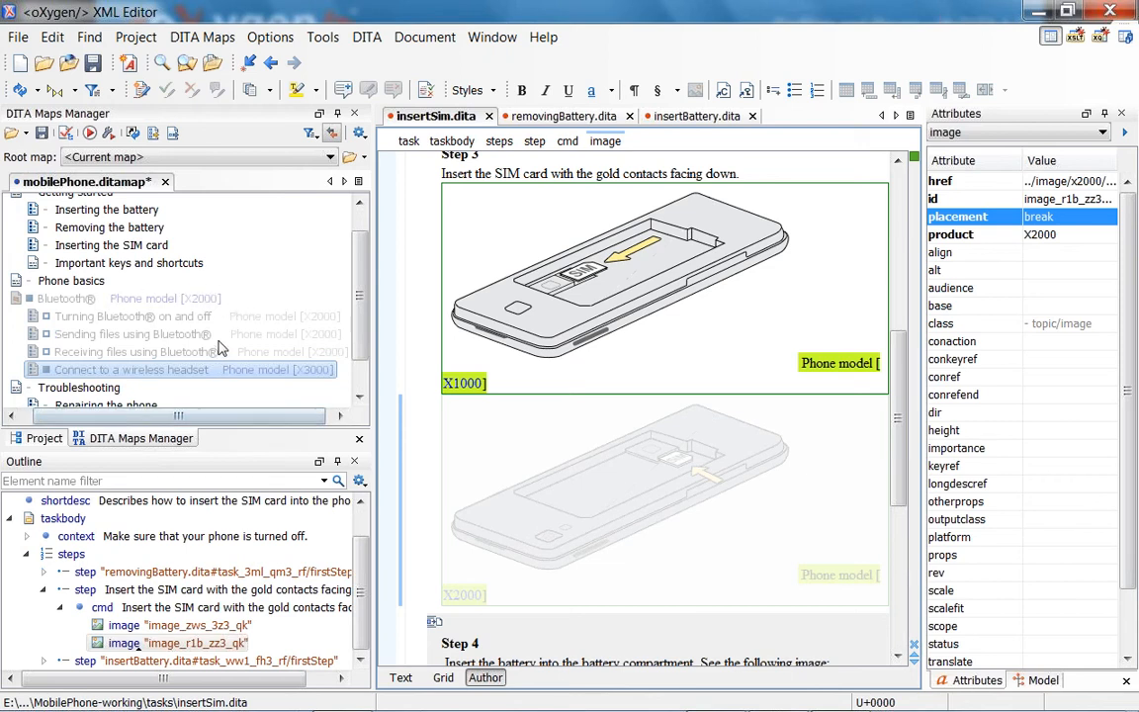
key(ctrl+s)
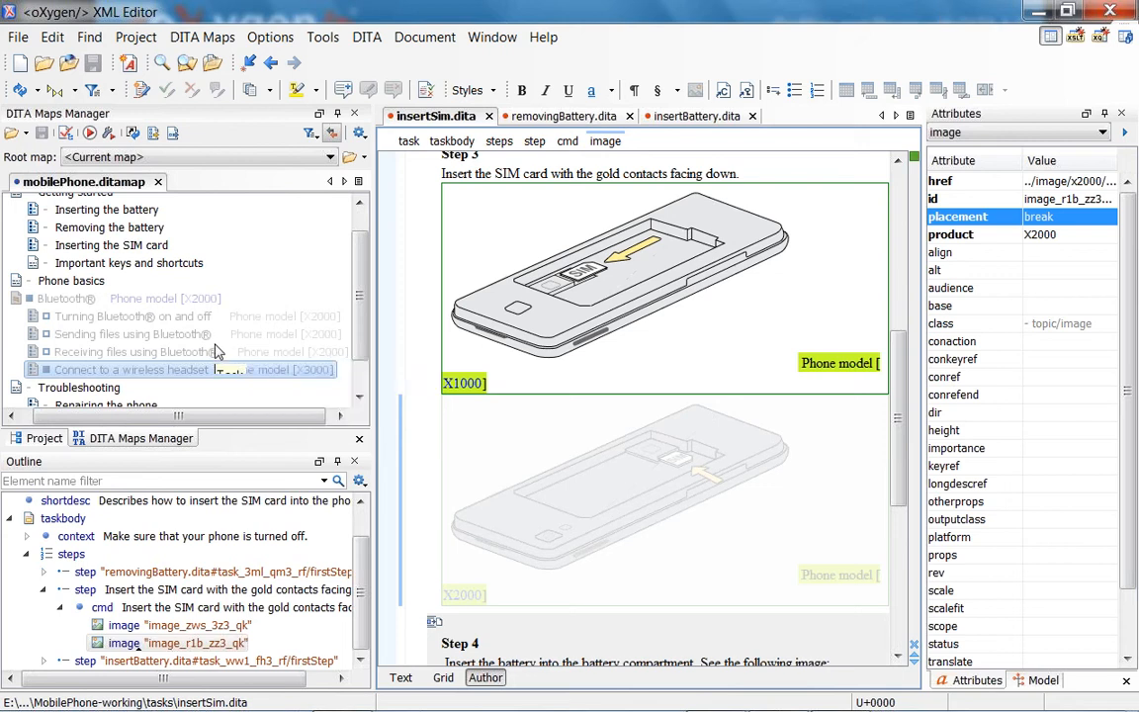
Step: Run the map completeness check with identification of possible profile attribute value conflicts enabled, and examine the reported problem against the Bluetooth® topics
click(67, 135)
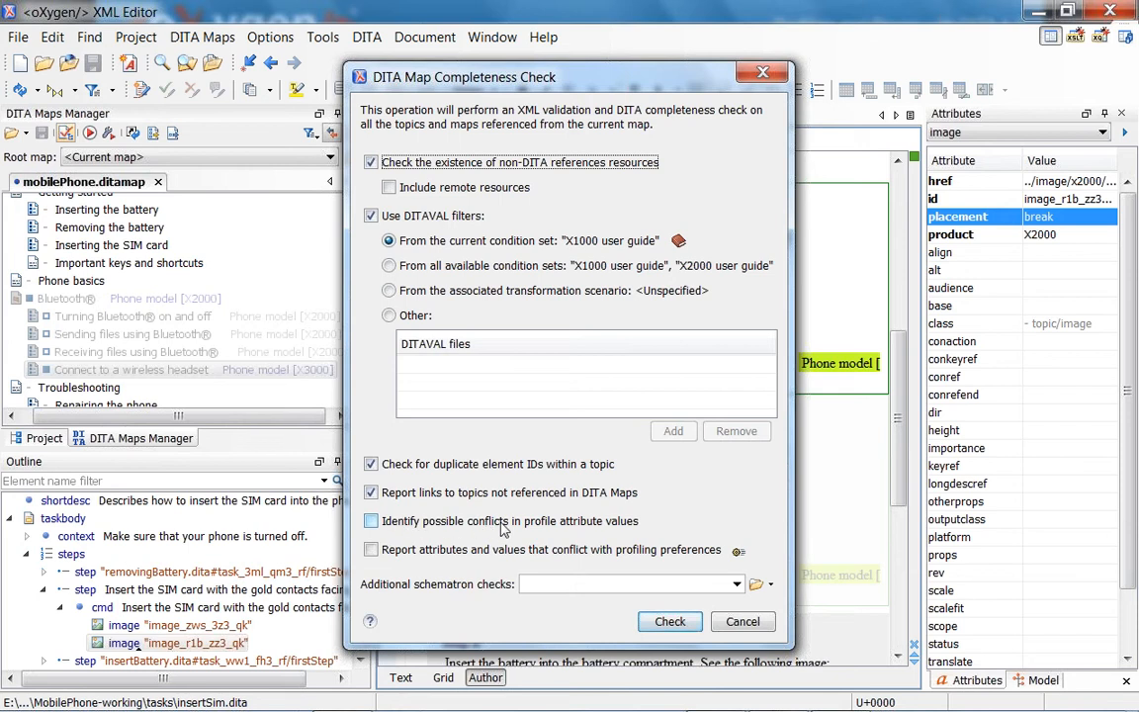
click(373, 524)
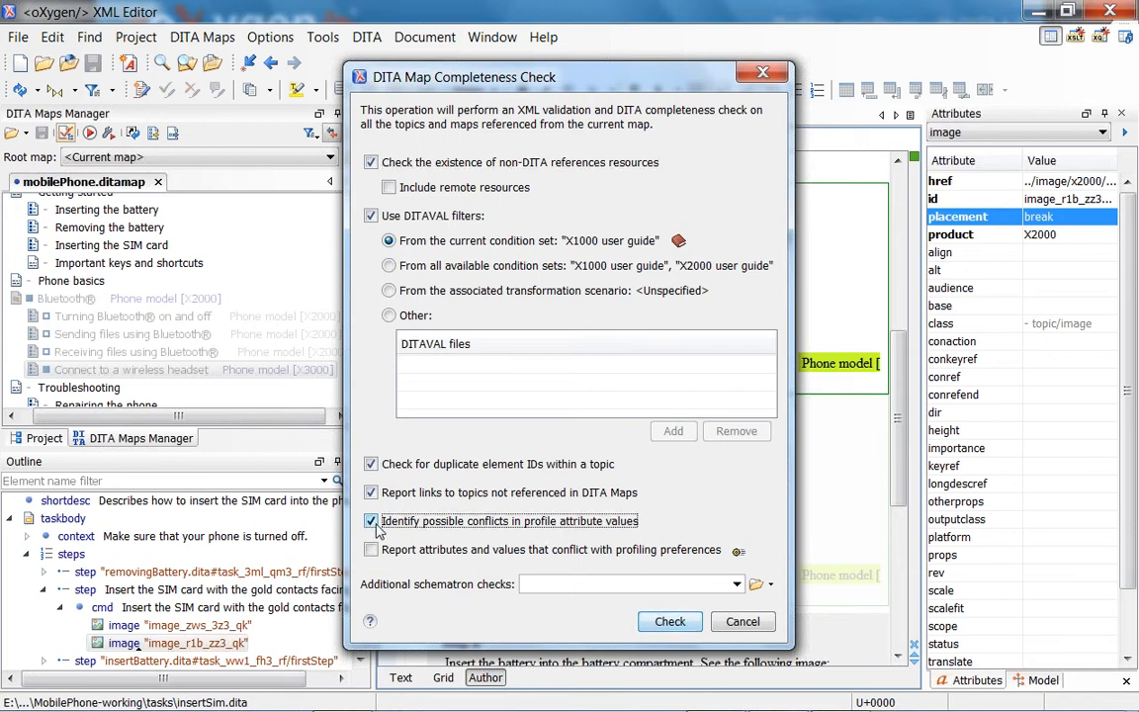
click(672, 626)
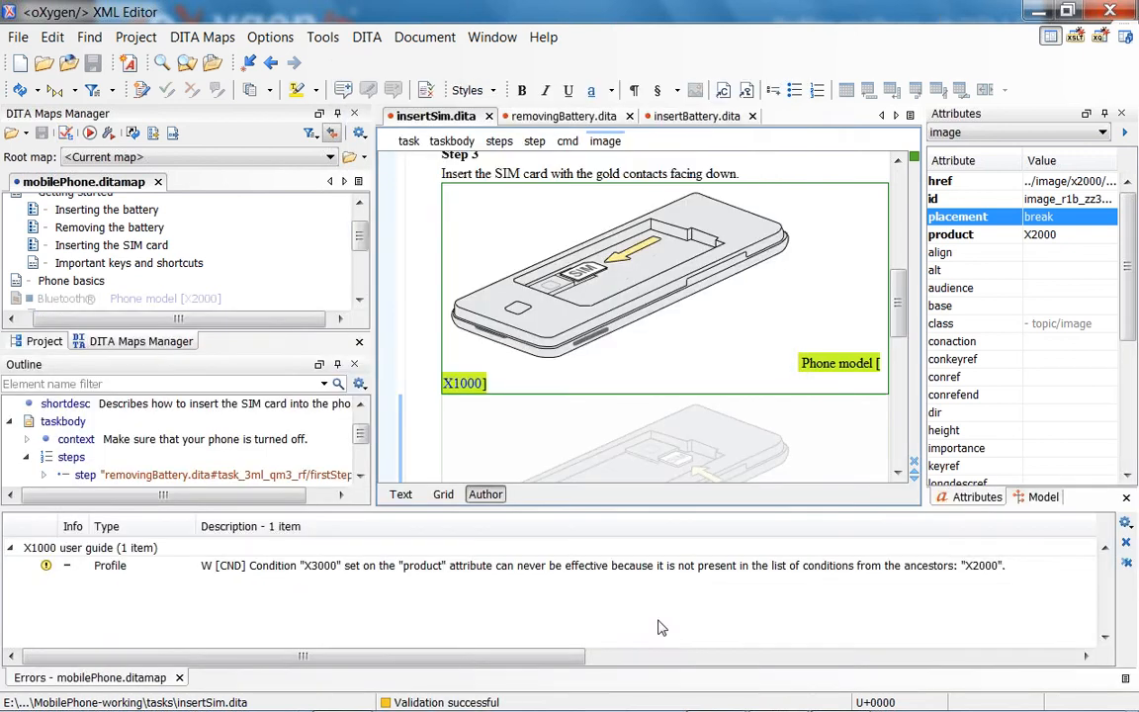
click(323, 574)
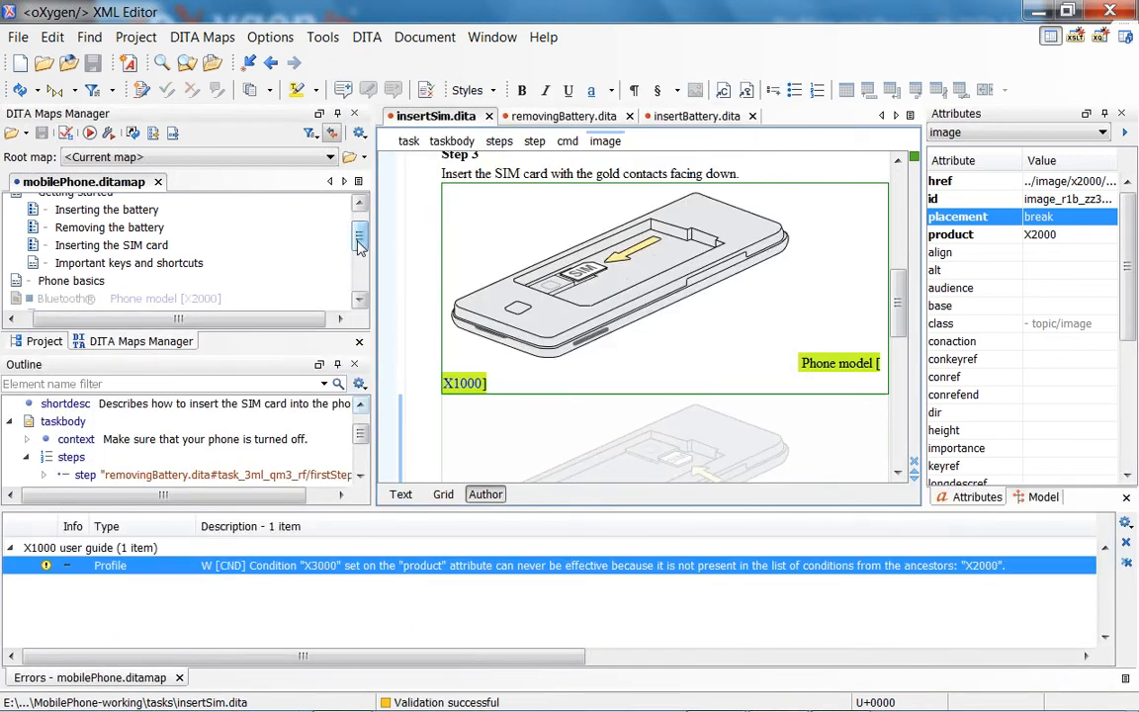
scroll(358, 255, down, 1)
scroll(360, 252, down, 3)
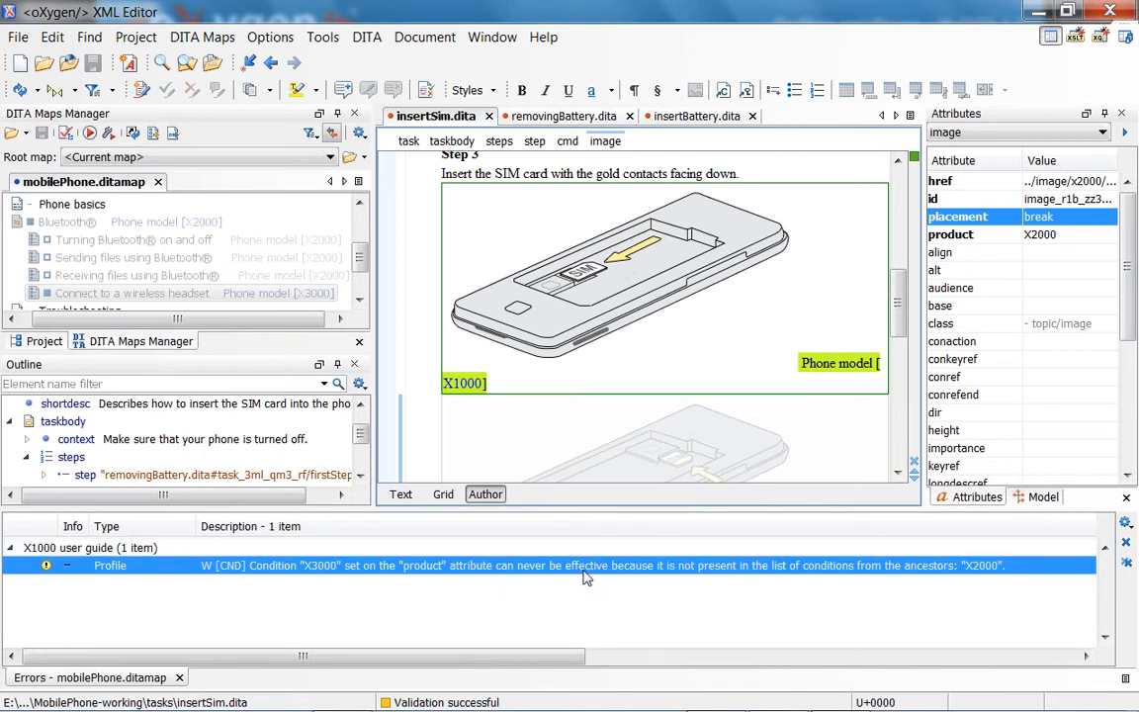
Step: Add phone model X3000 alongside X2000 in the profiling attributes of the parent Bluetooth® topic
click(132, 225)
right_click(133, 226)
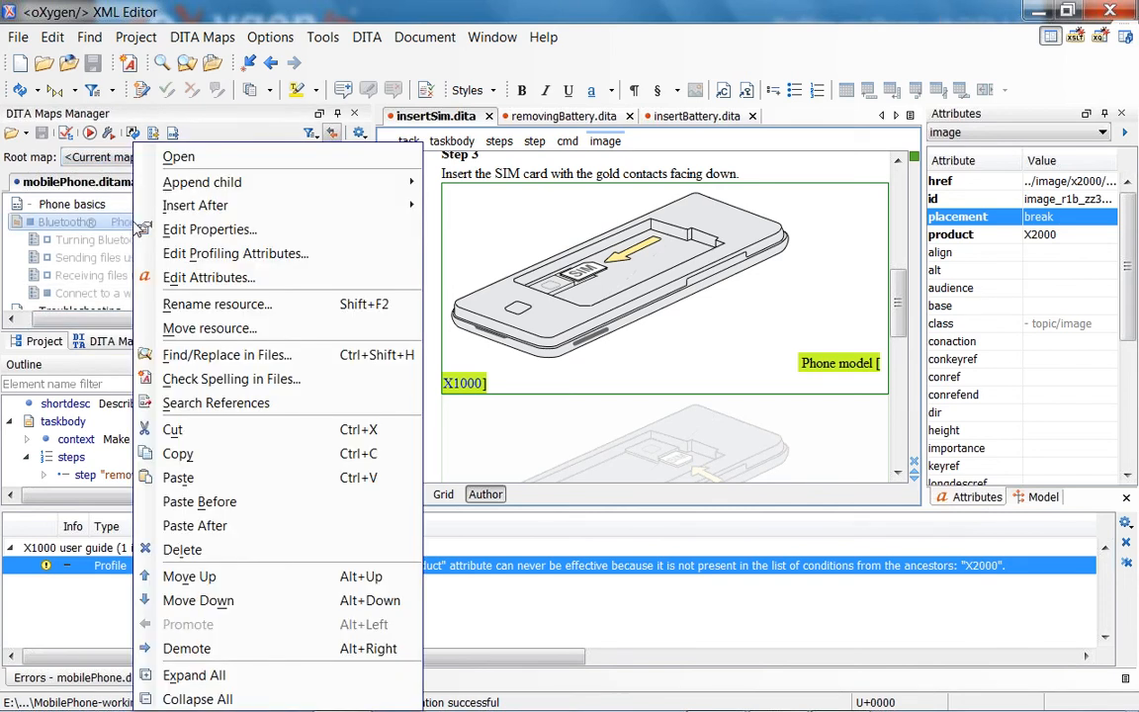
click(233, 250)
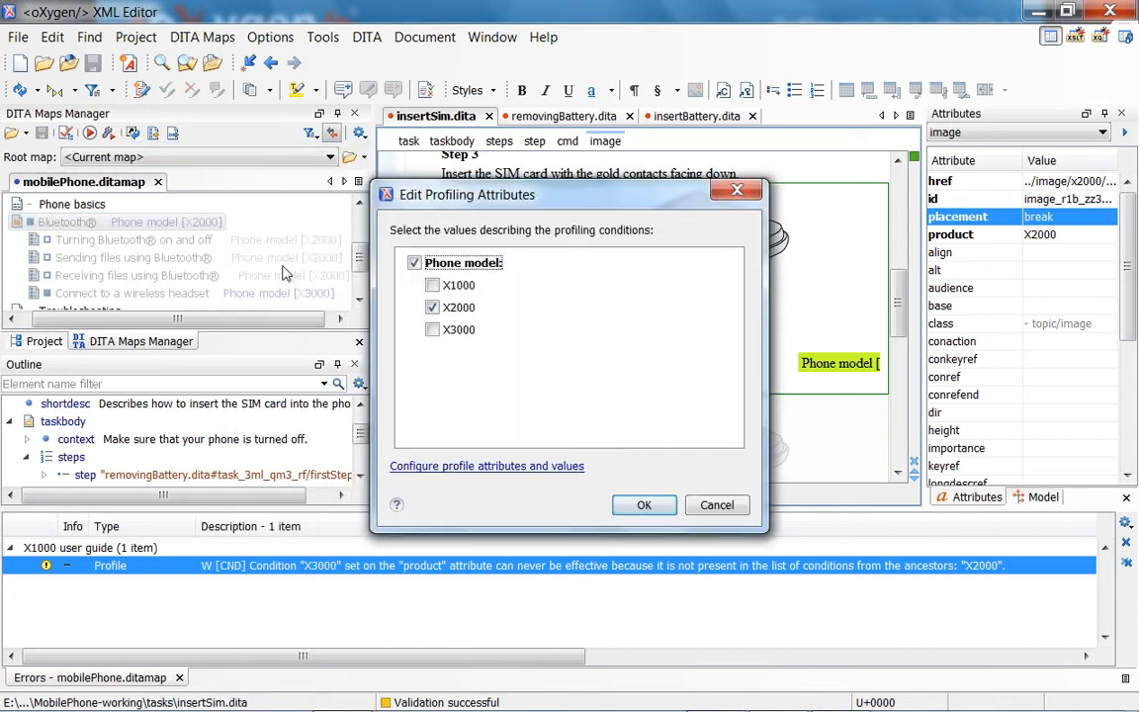
click(433, 330)
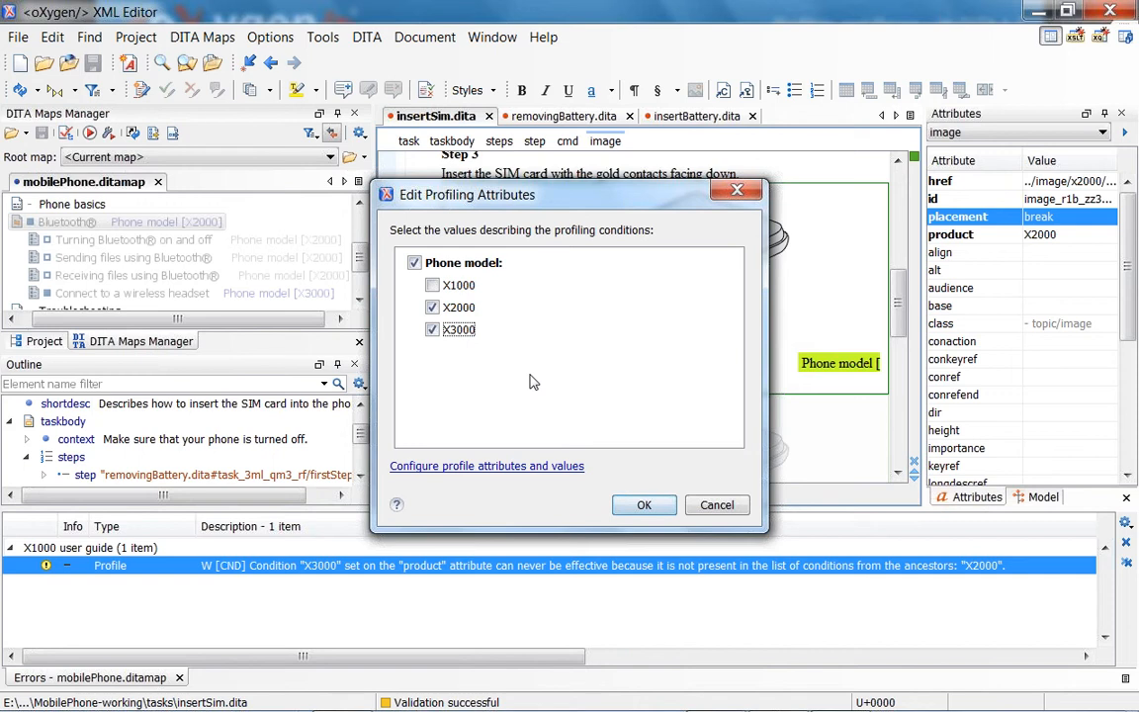
click(644, 504)
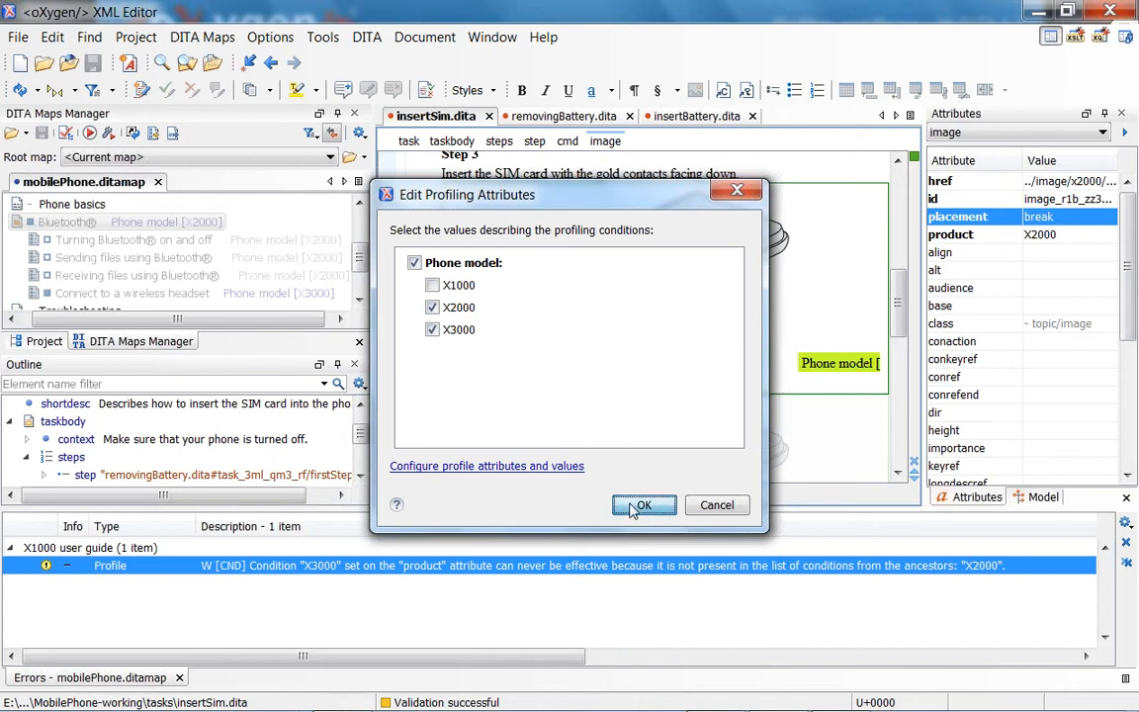
Step: Save mobilePhone.ditamap and rerun the completeness check using the X1000 user guide filter with profile conflict identification
click(41, 134)
click(65, 132)
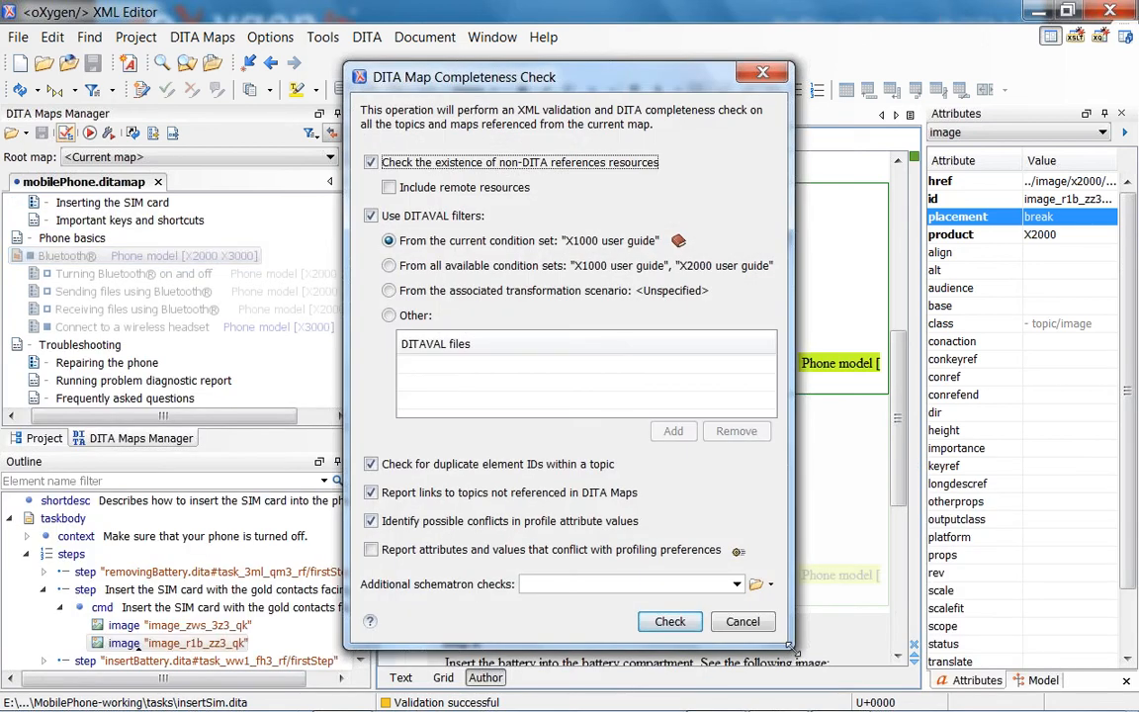
click(671, 621)
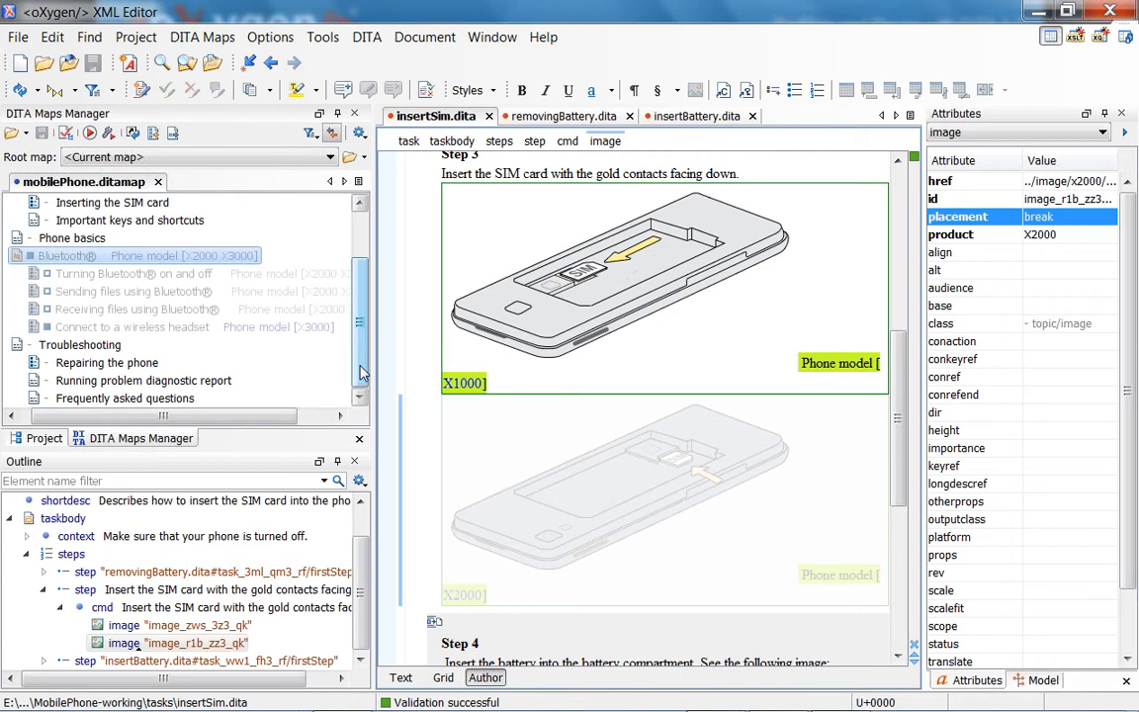
Step: Open the X2000filter.ditaval file from the custom folder of the MobilePhone-working project
click(29, 438)
scroll(119, 277, up, 4)
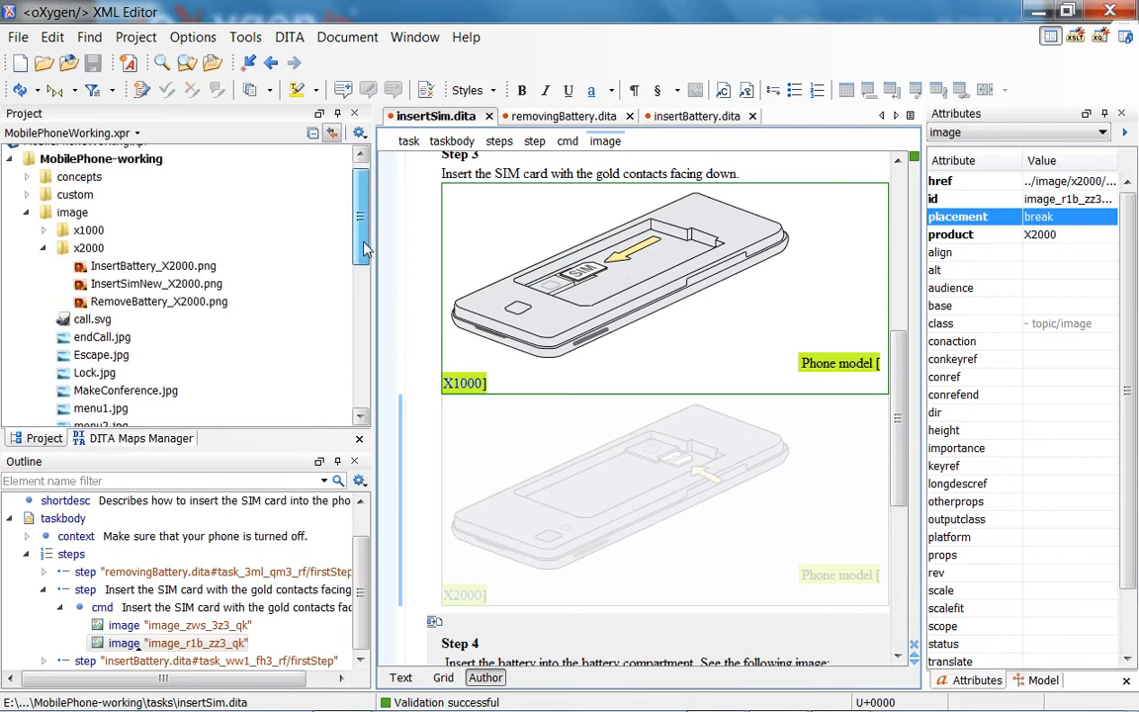
click(27, 224)
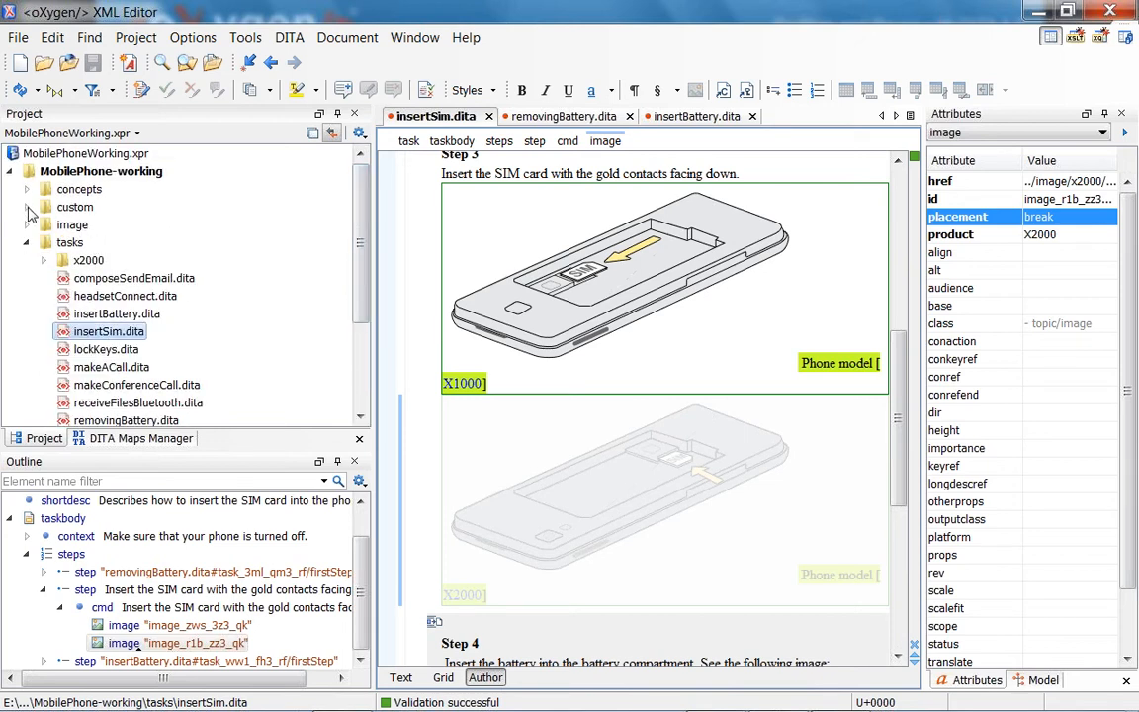
click(27, 206)
double_click(113, 298)
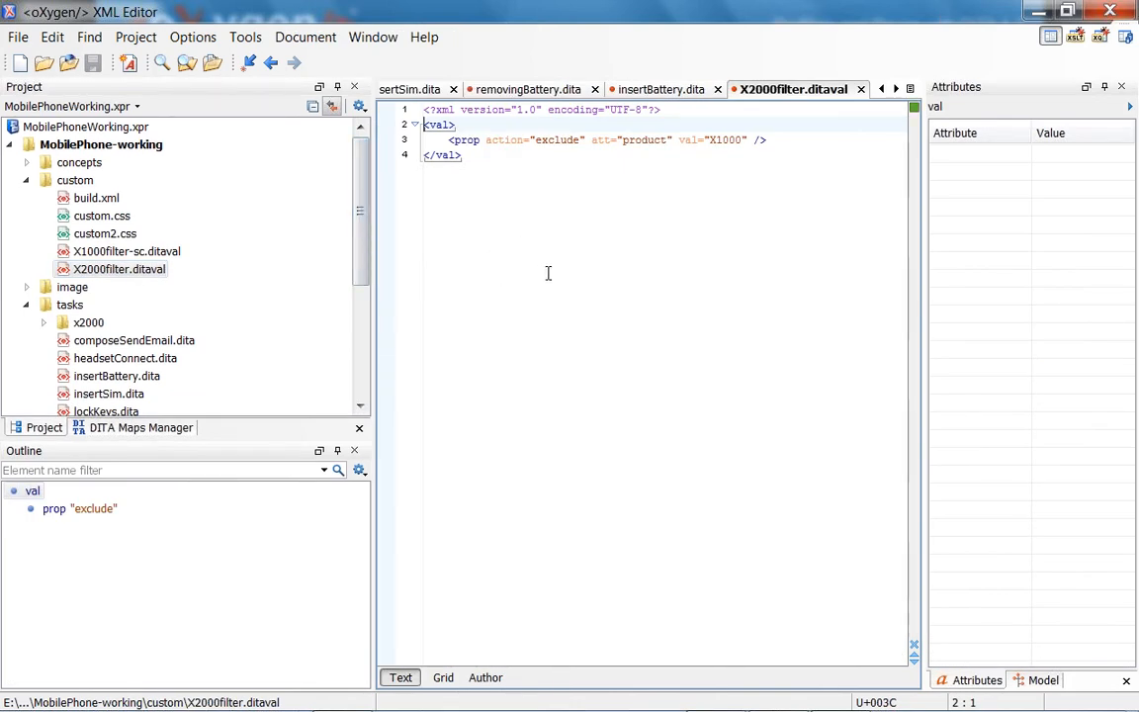
Step: Examine the action, att and val settings of the prop rule in X2000filter.ditaval, and close the file
double_click(556, 139)
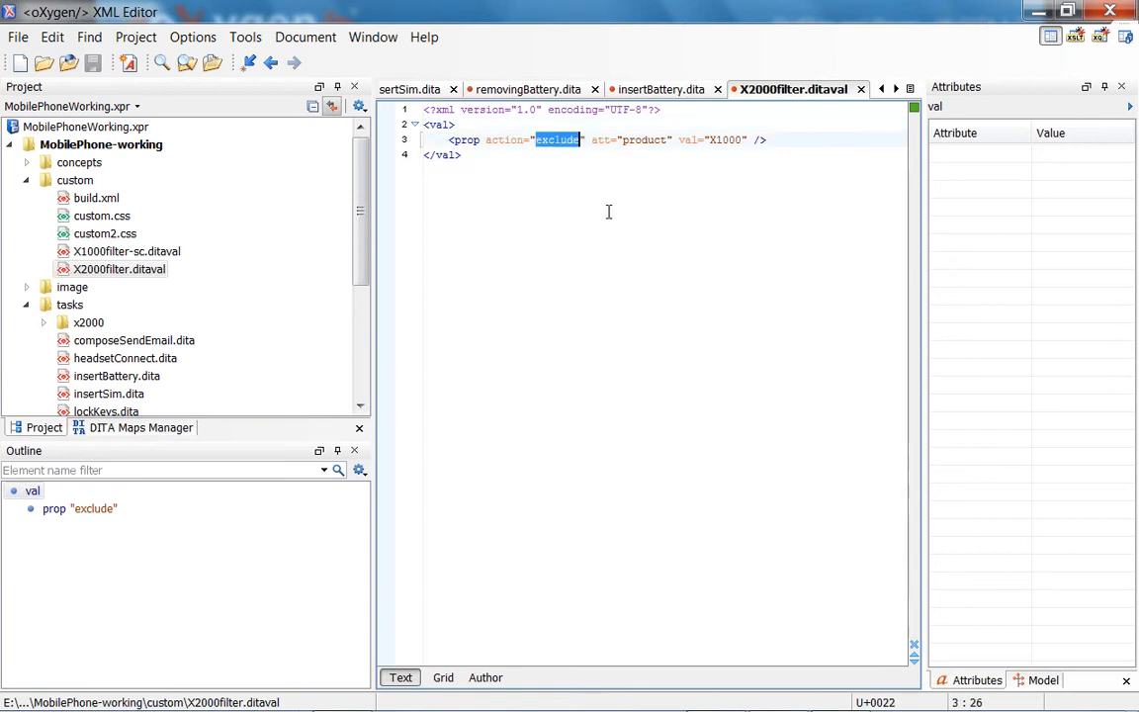
double_click(644, 139)
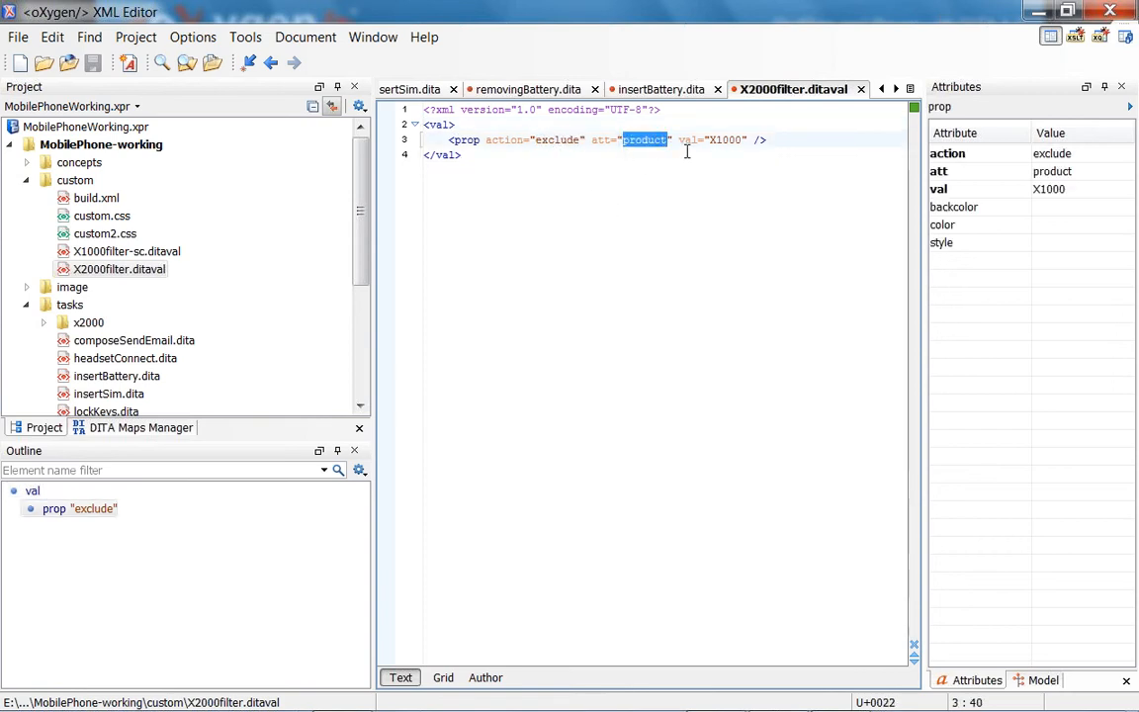
double_click(731, 139)
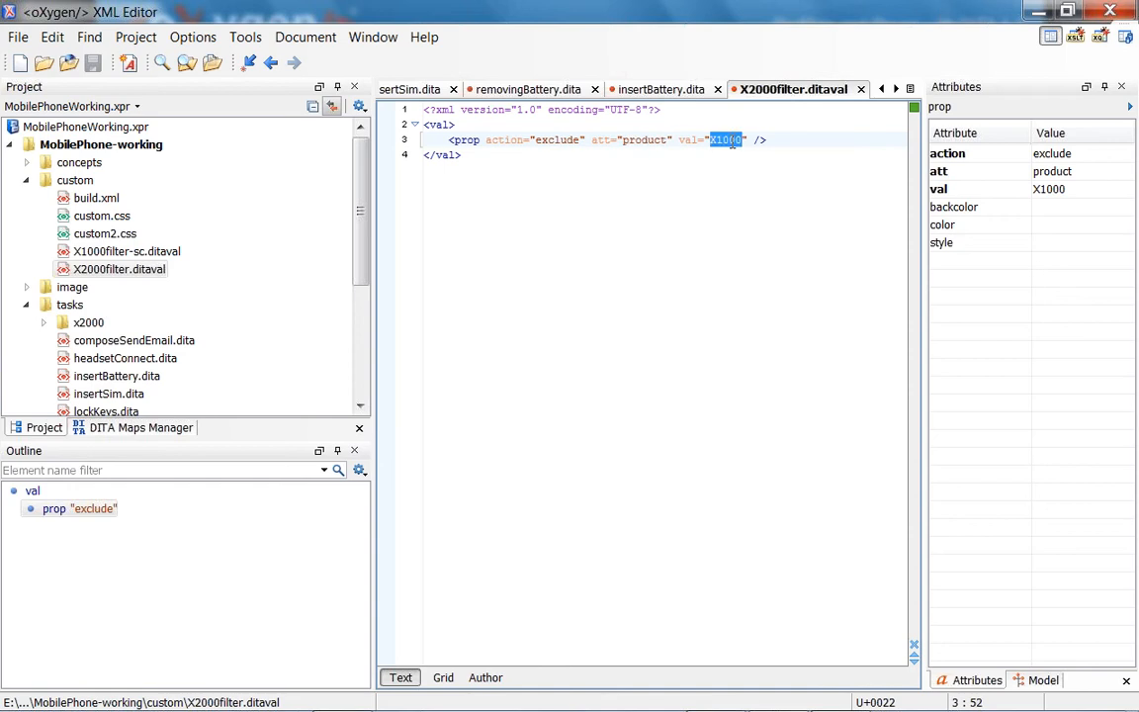
drag(449, 139, 826, 139)
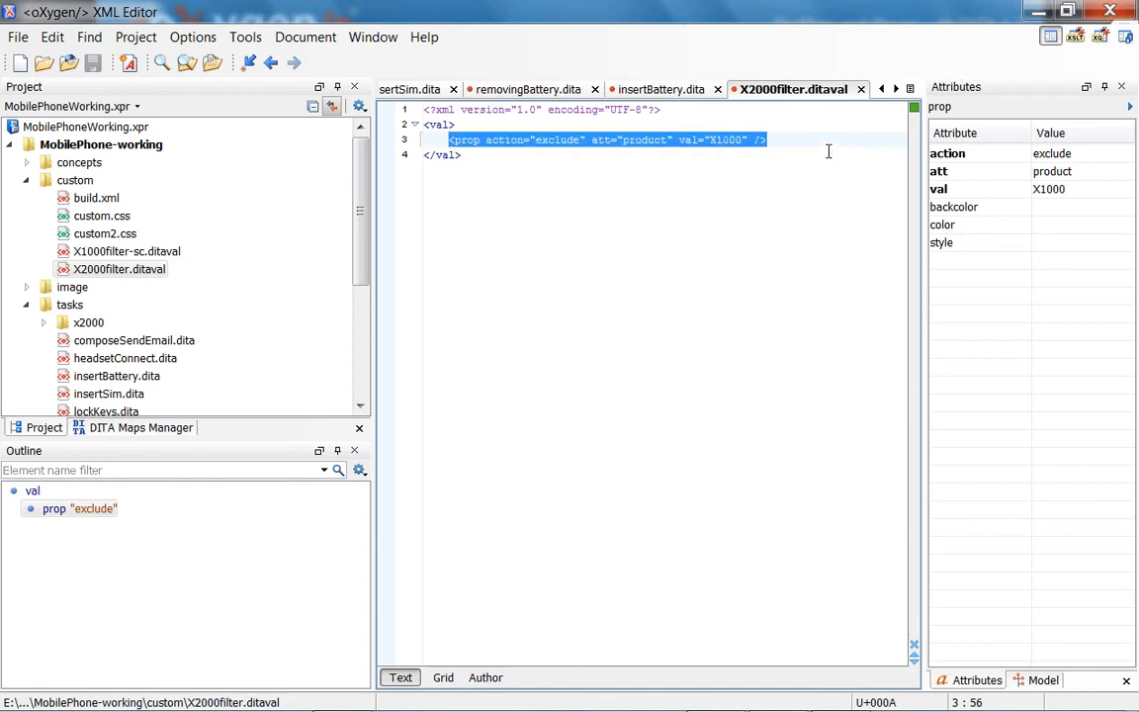
click(798, 141)
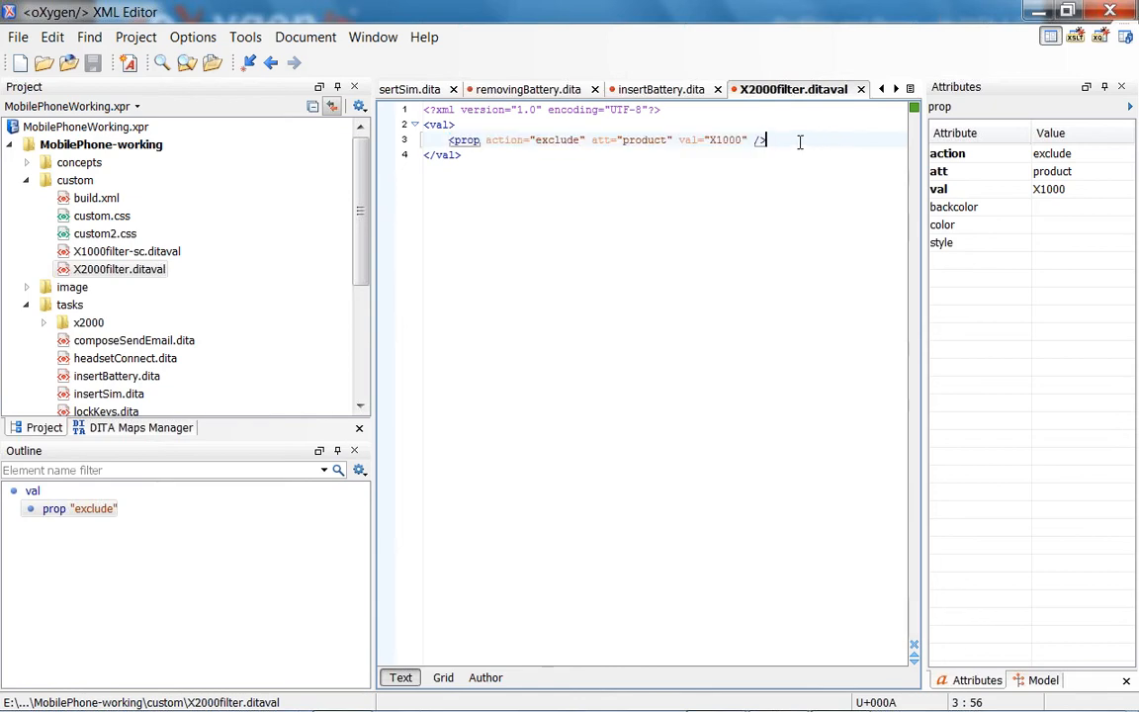
click(860, 90)
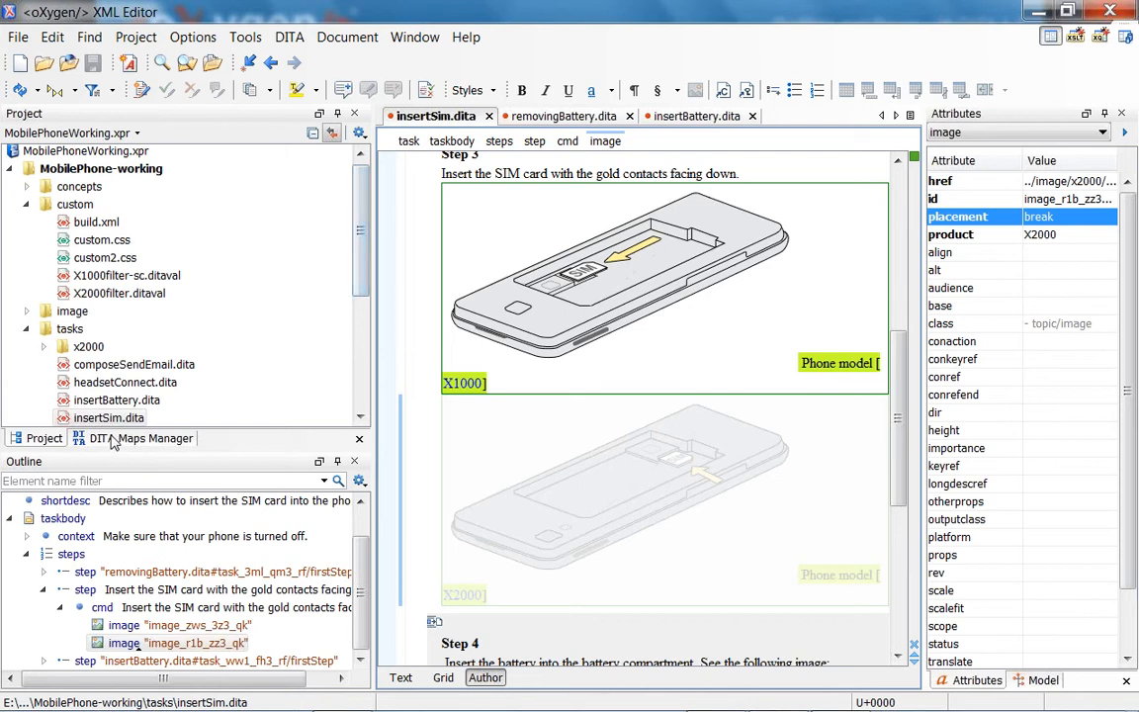
Step: Duplicate the DITA Map PDF transformation scenario for the mobilePhone.ditamap map and name the copy DITA Map PDF - X2000
click(112, 439)
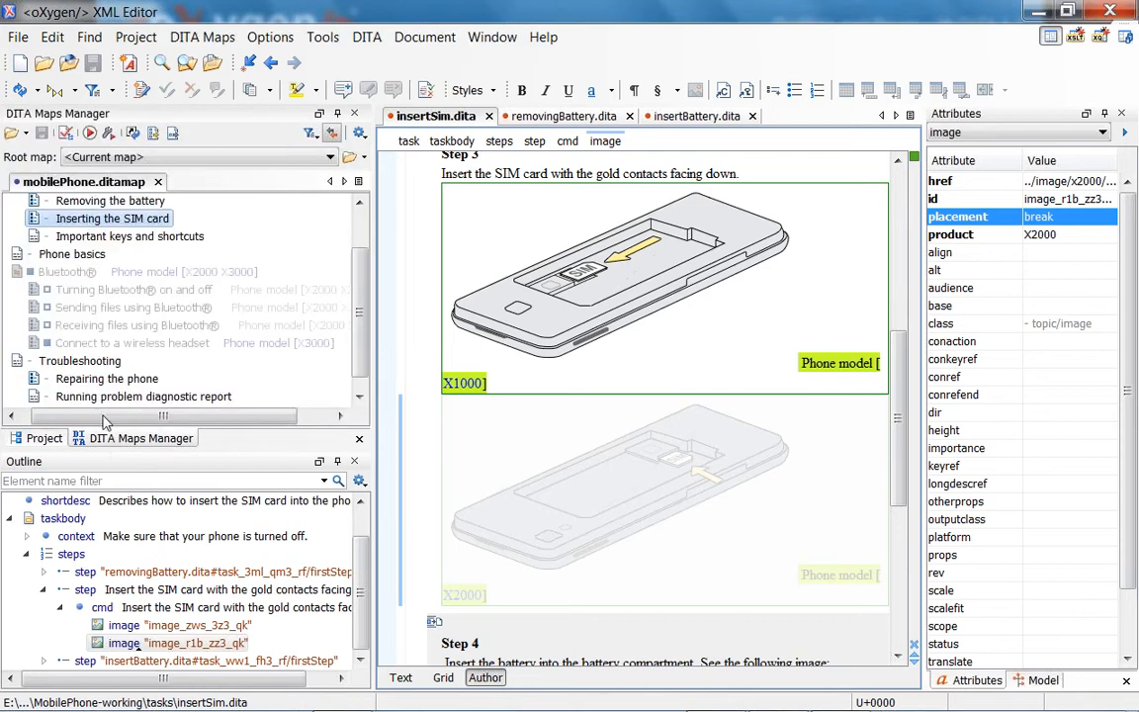
click(110, 134)
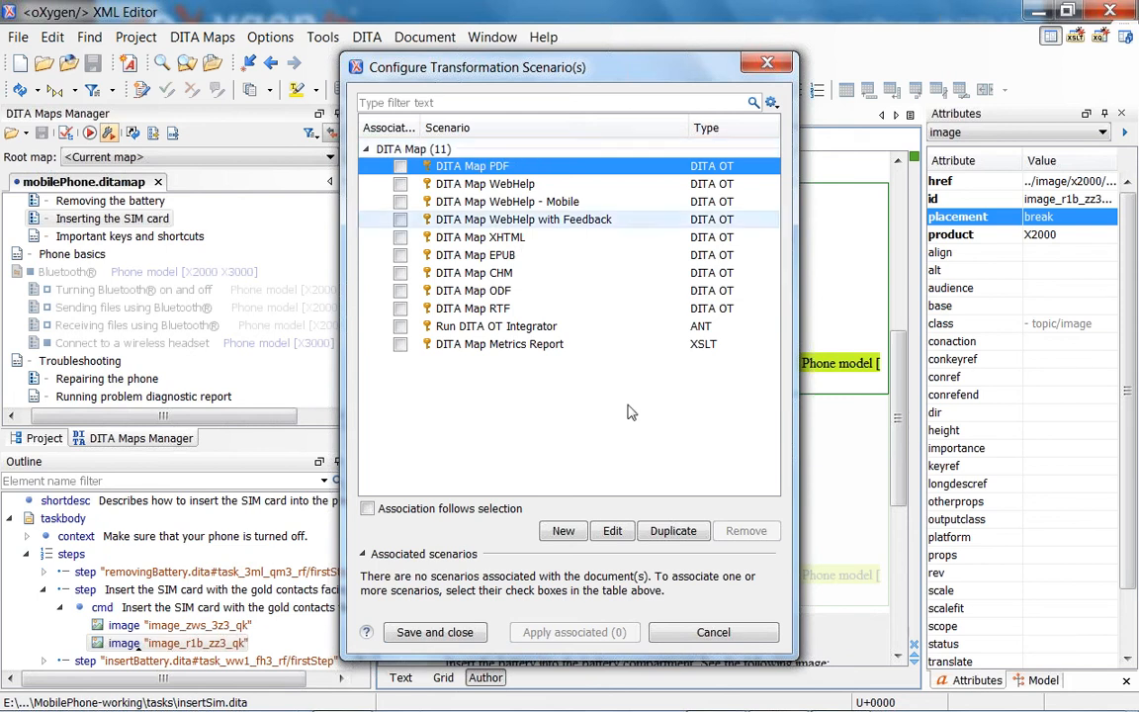
click(673, 531)
double_click(486, 169)
text(X2000)
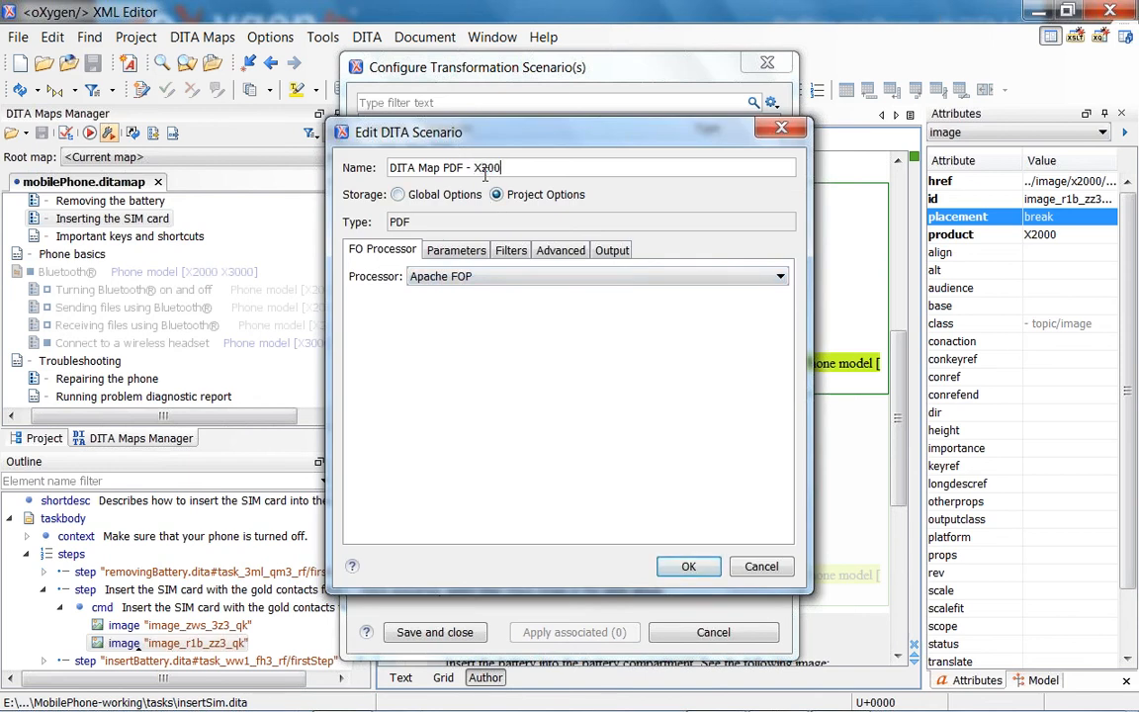
Step: Filter the X2000 scenario with the DITAVAL file X2000filter.ditaval from the custom folder and save the scenario
click(509, 251)
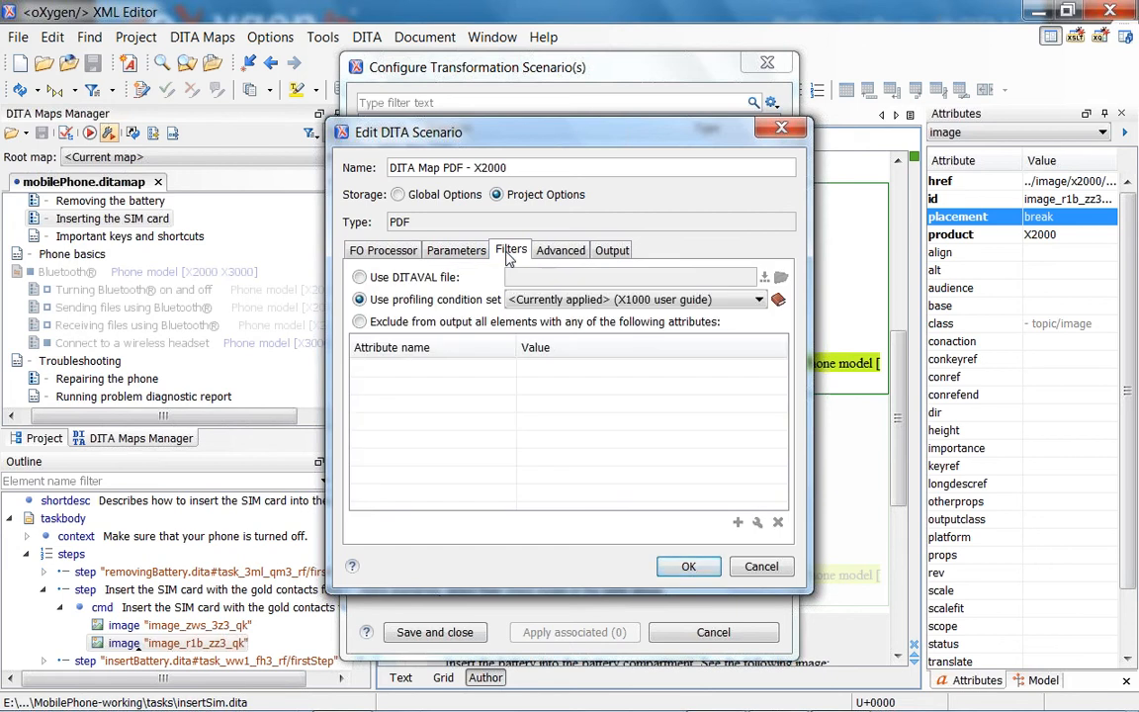
click(359, 278)
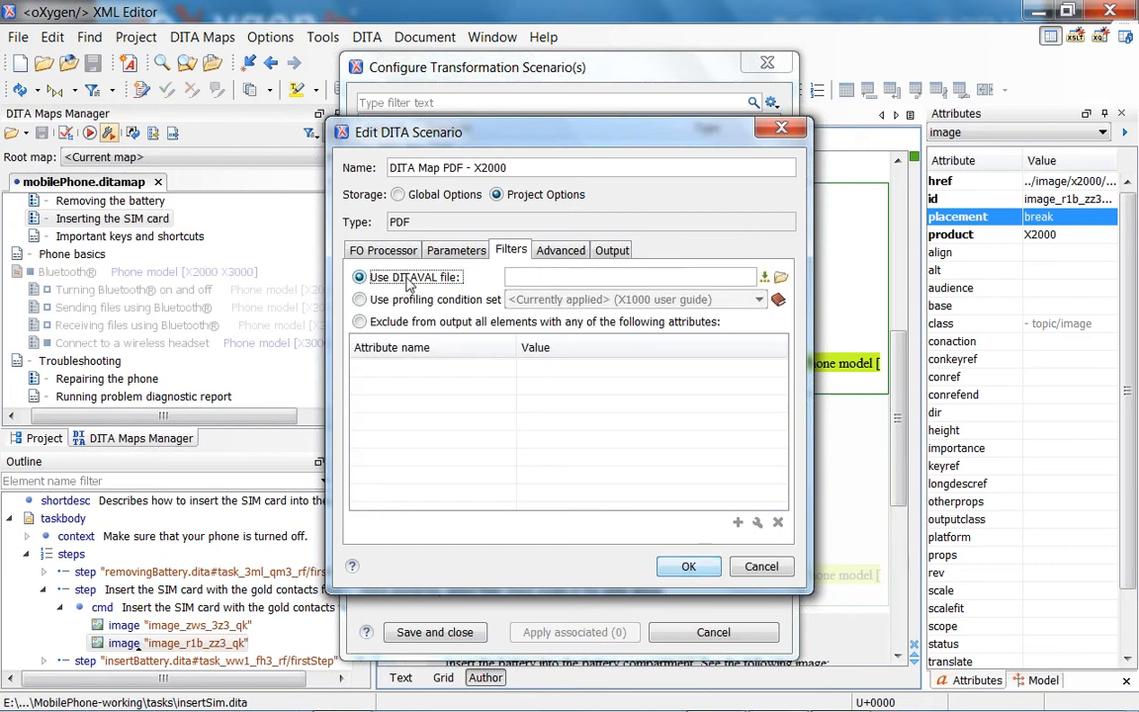
click(780, 280)
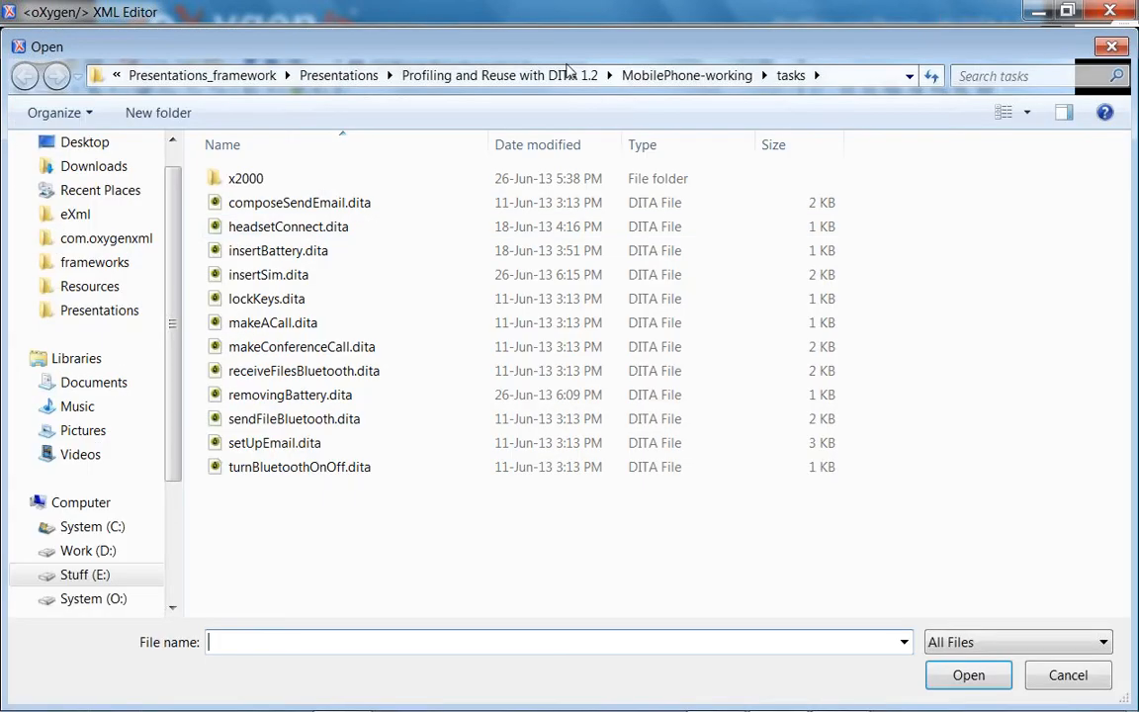
click(696, 74)
double_click(246, 197)
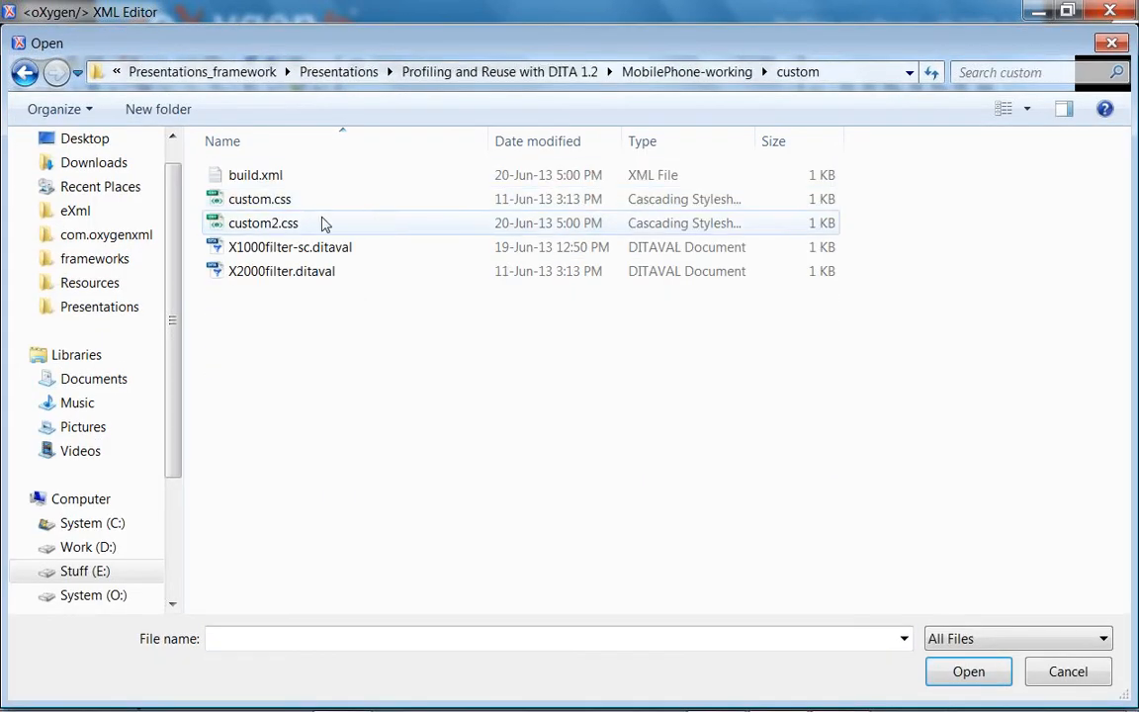
click(287, 271)
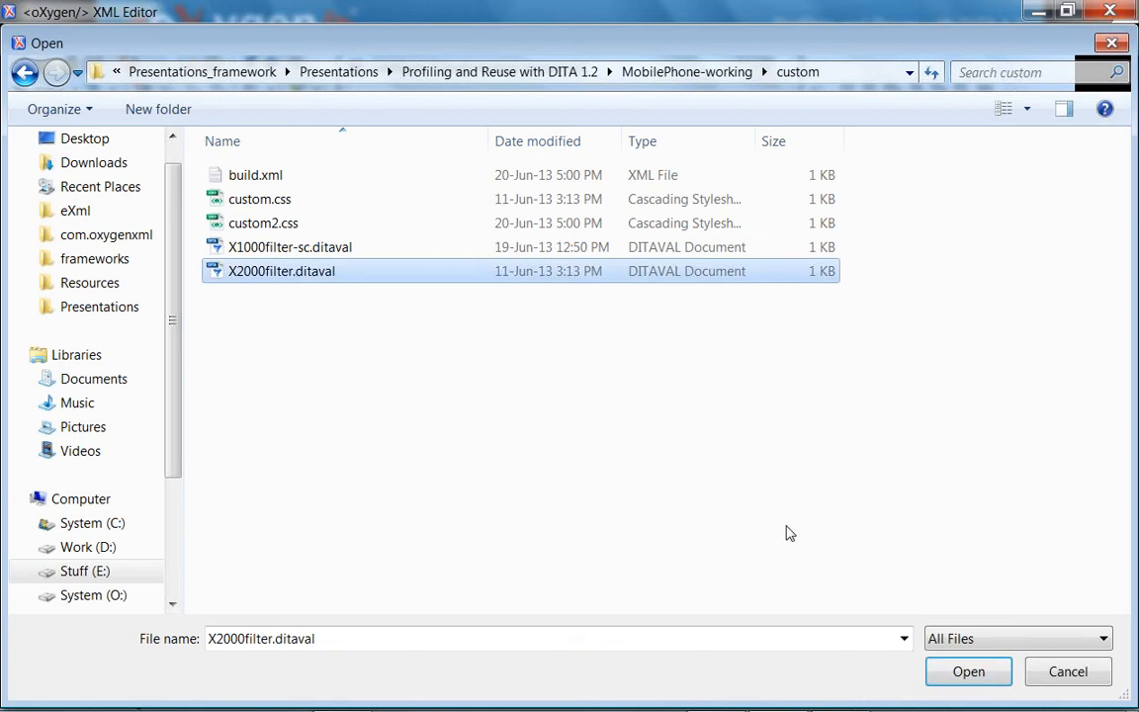
click(972, 680)
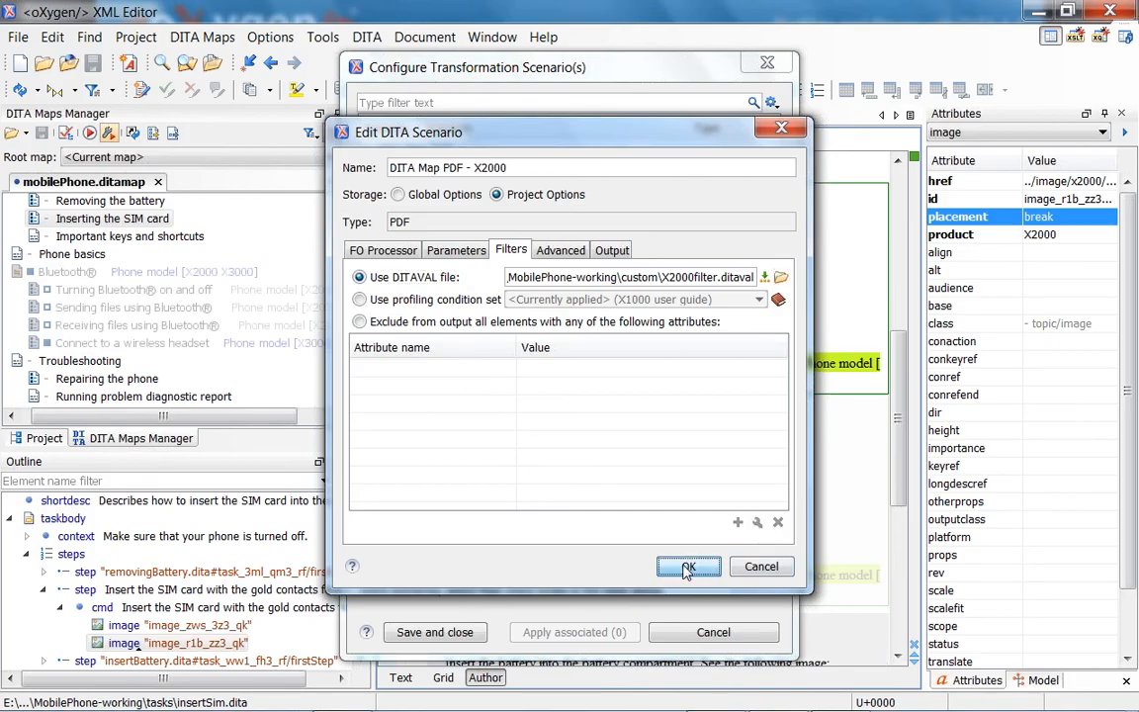
click(687, 567)
Step: Duplicate the X2000 PDF scenario and name the copy DITA Map PDF - X1000
click(672, 532)
drag(504, 167, 475, 168)
text(X1000)
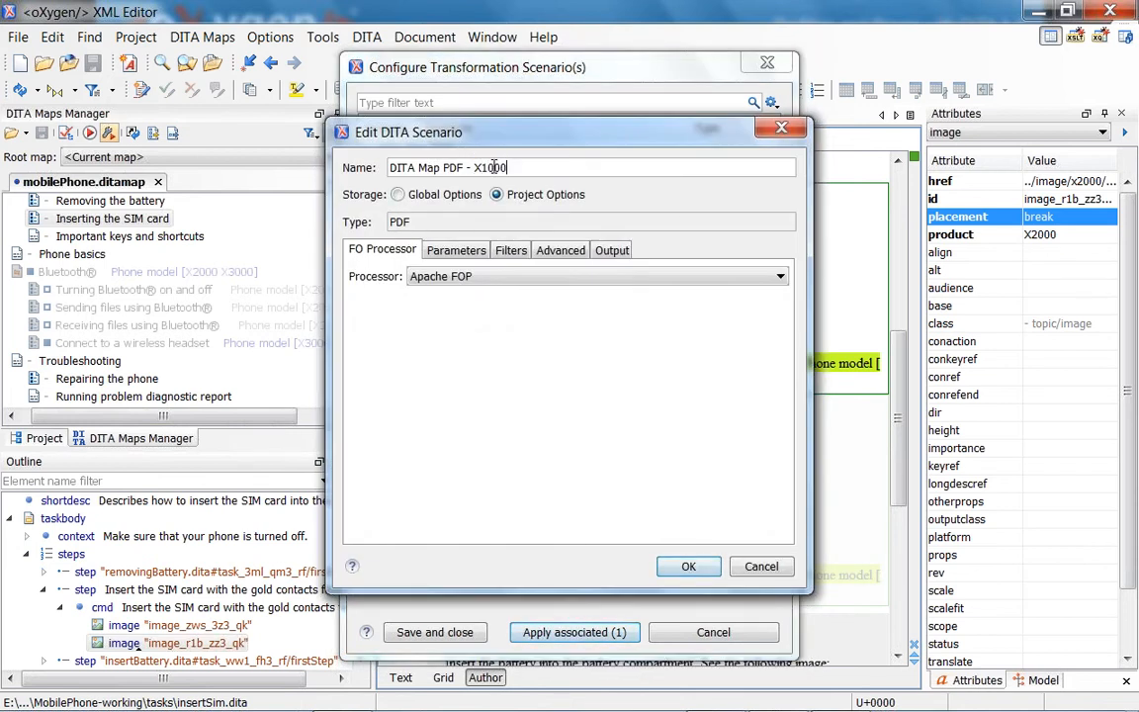
Step: Filter the X1000 scenario with the profiling condition set X1000 user guide
click(511, 250)
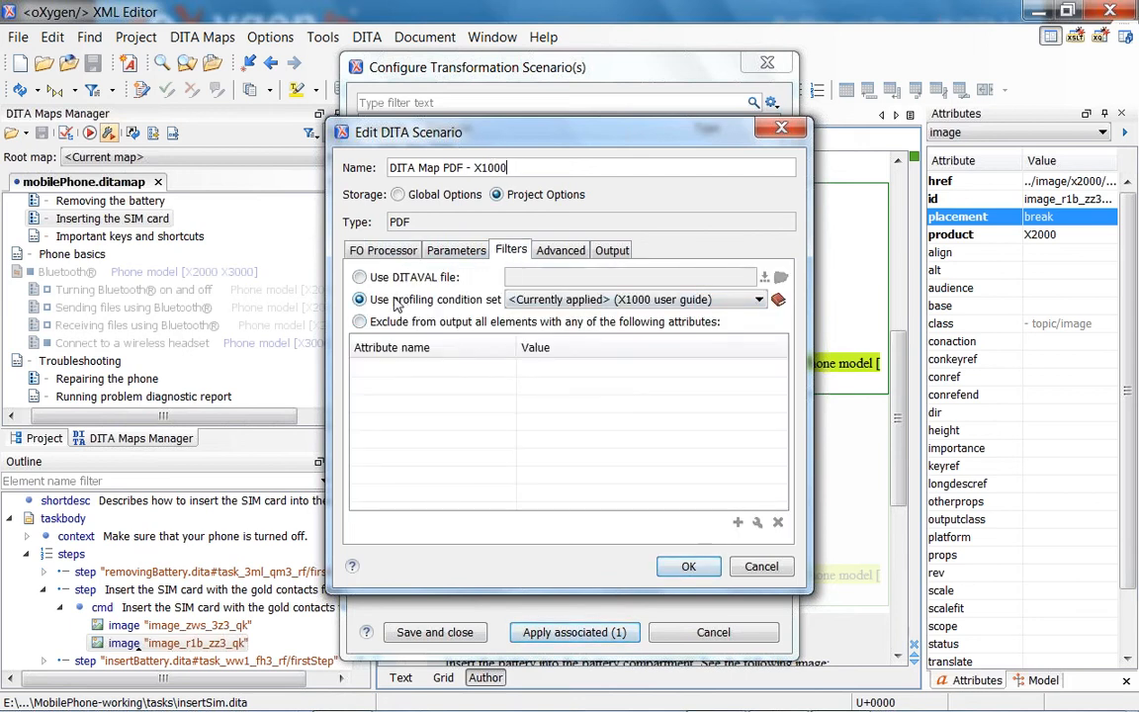
click(443, 301)
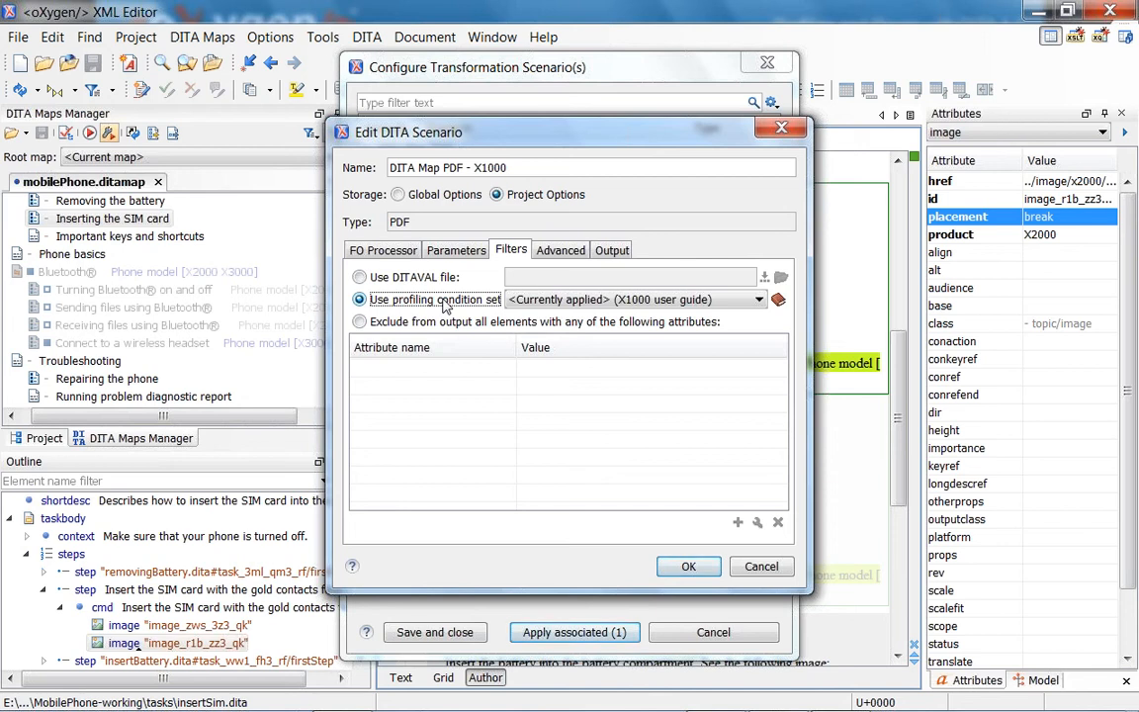
click(727, 301)
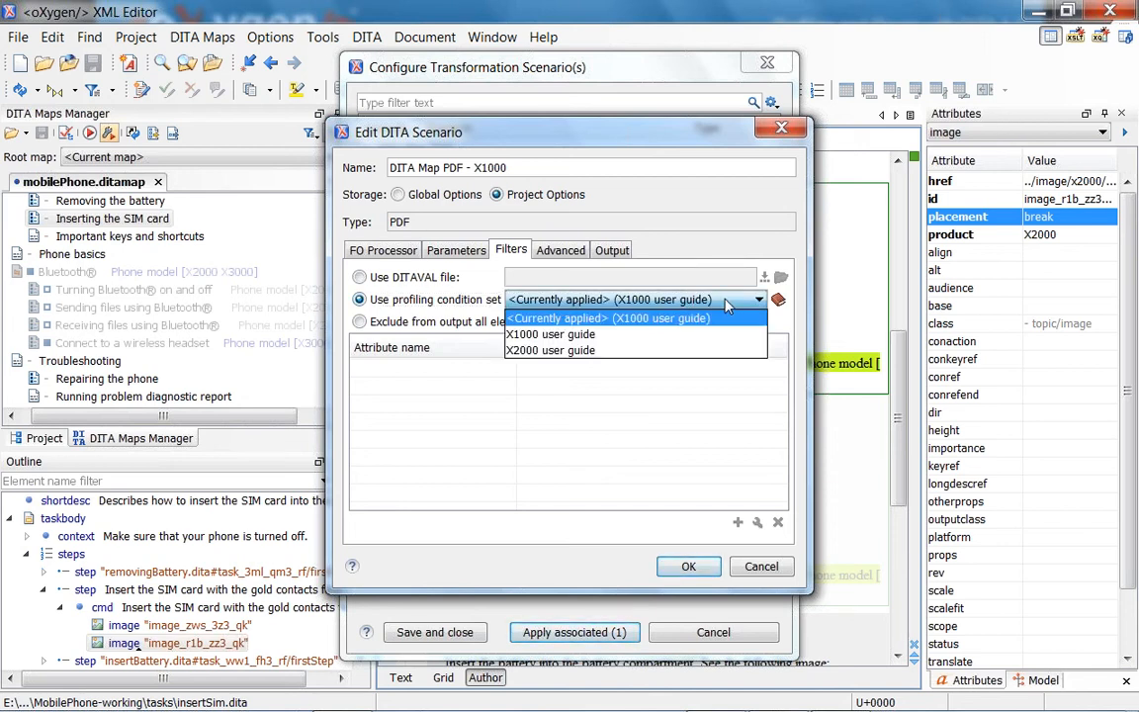
click(566, 336)
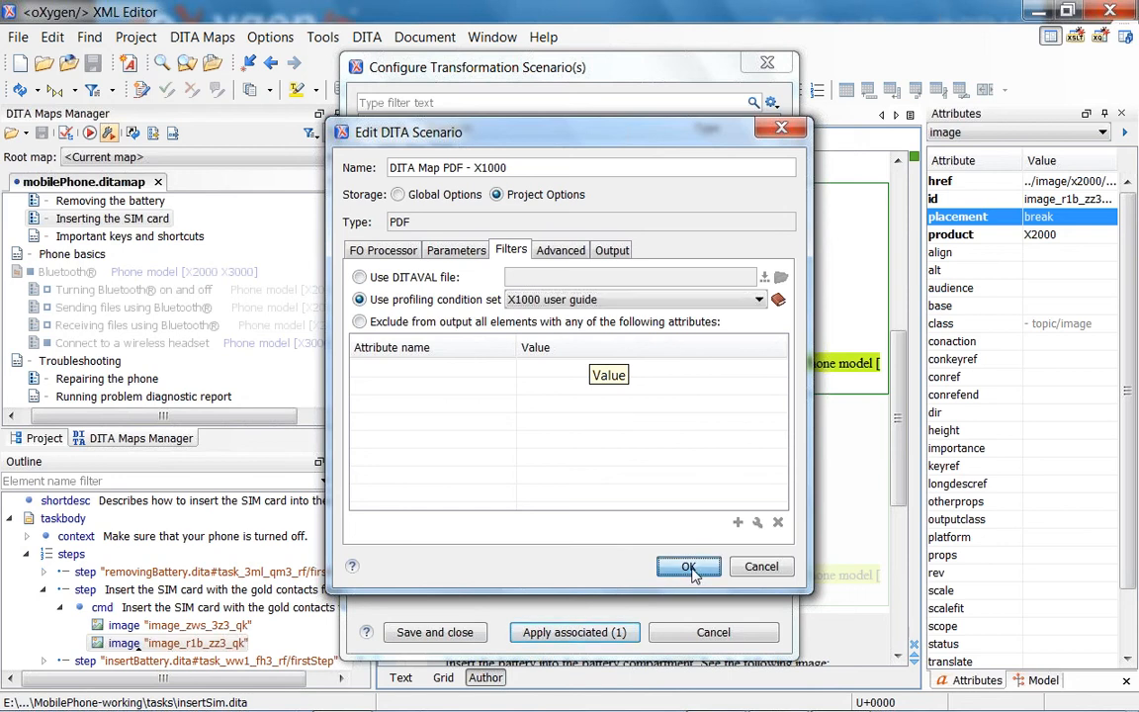
Step: Set the X1000 scenario's output folder to ${cfd}/out/pdf_x1000 and save the scenario
click(611, 249)
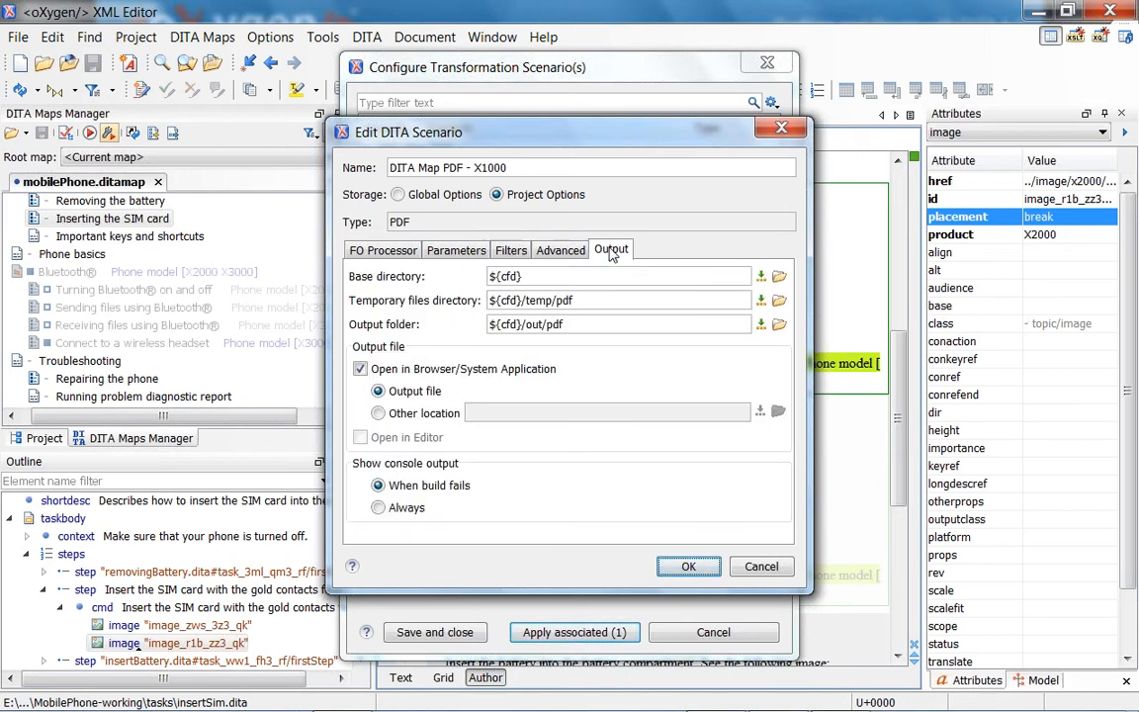
click(582, 325)
text(_x1000)
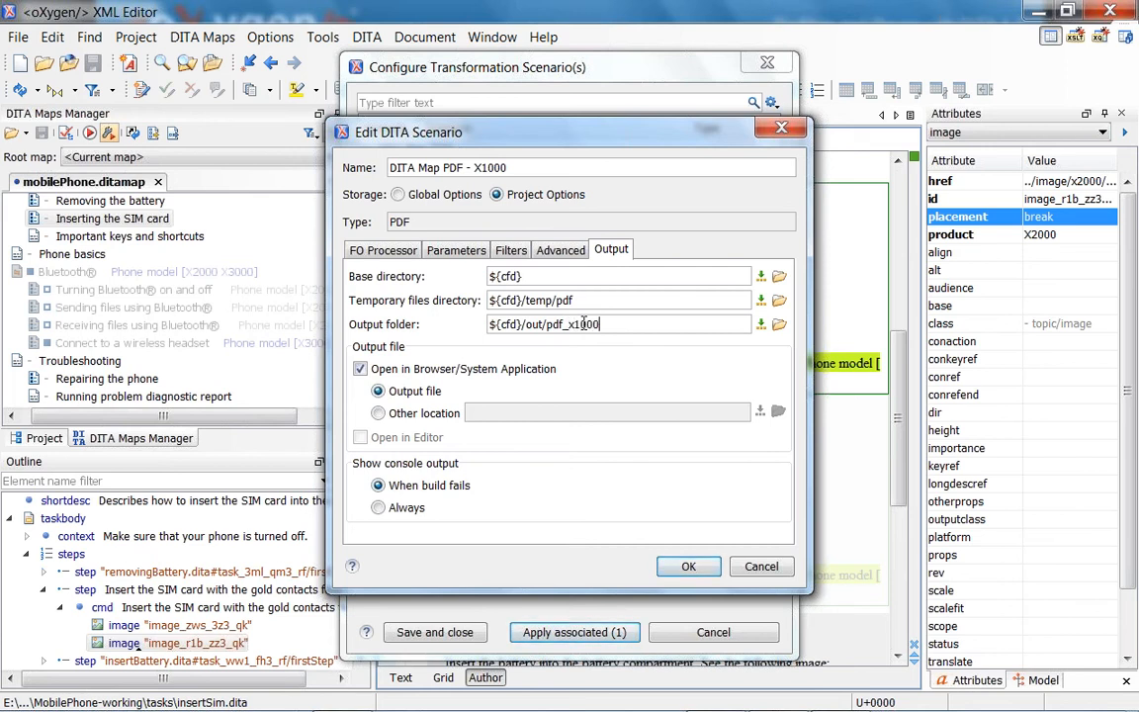
click(686, 565)
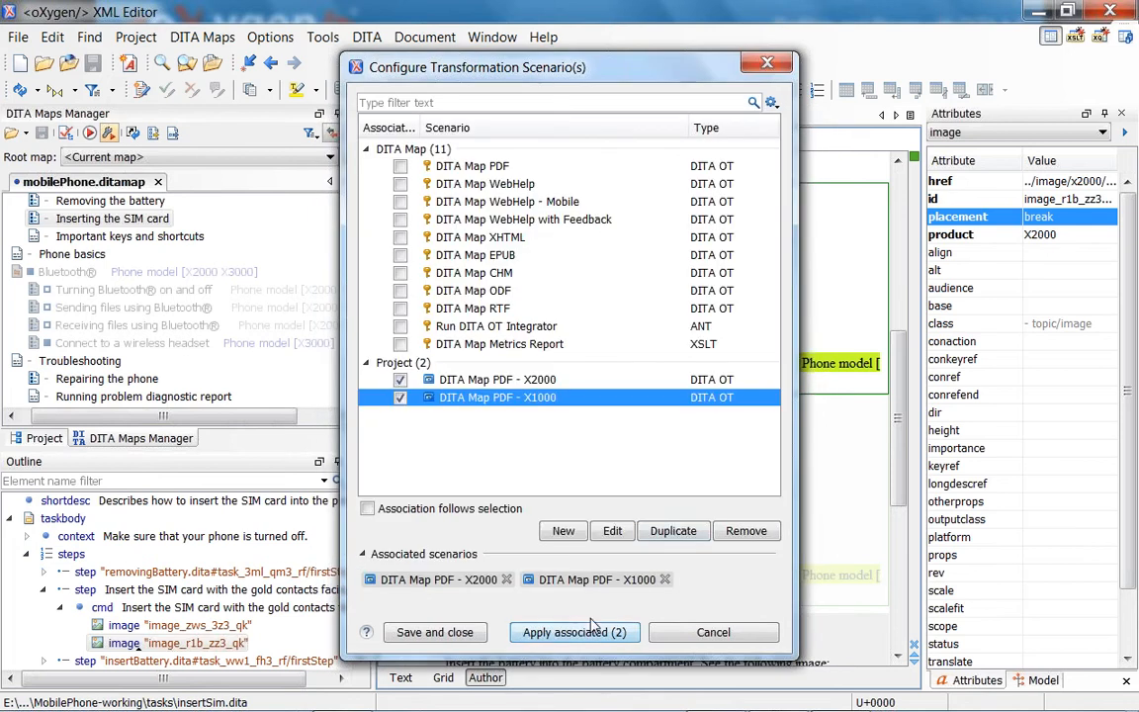
Step: Run both associated PDF scenarios and arrange the two mobilePhone.pdf windows in Adobe Reader to compare their bookmarks
click(586, 632)
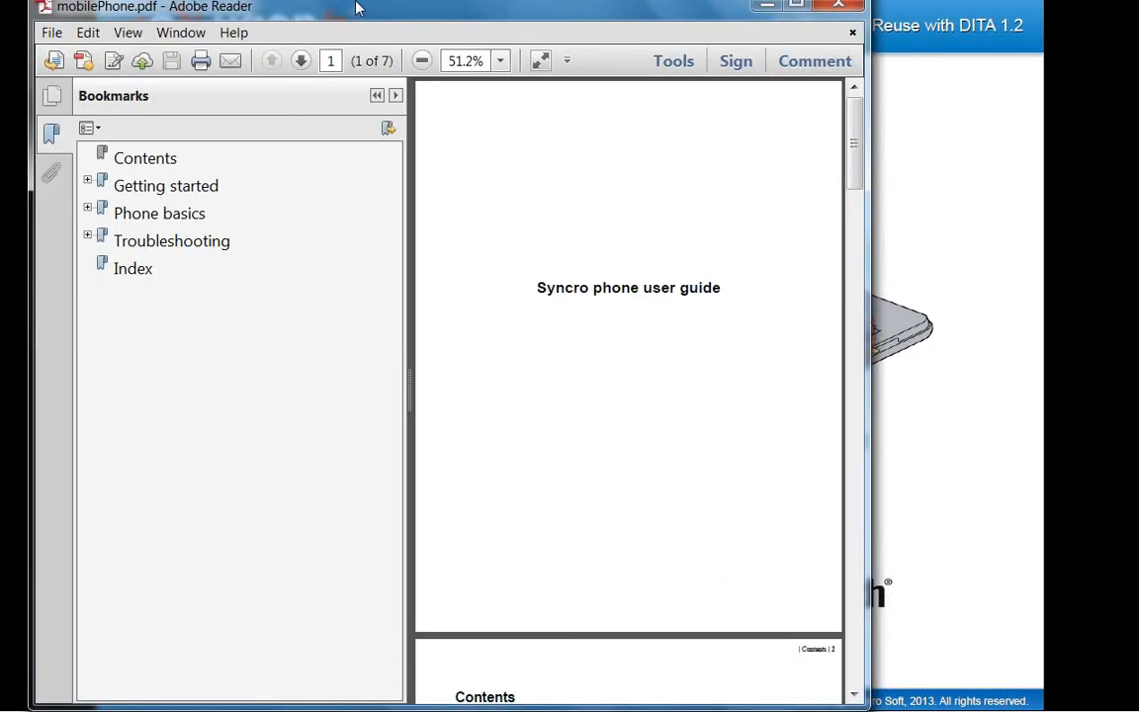
drag(325, 14, 549, 36)
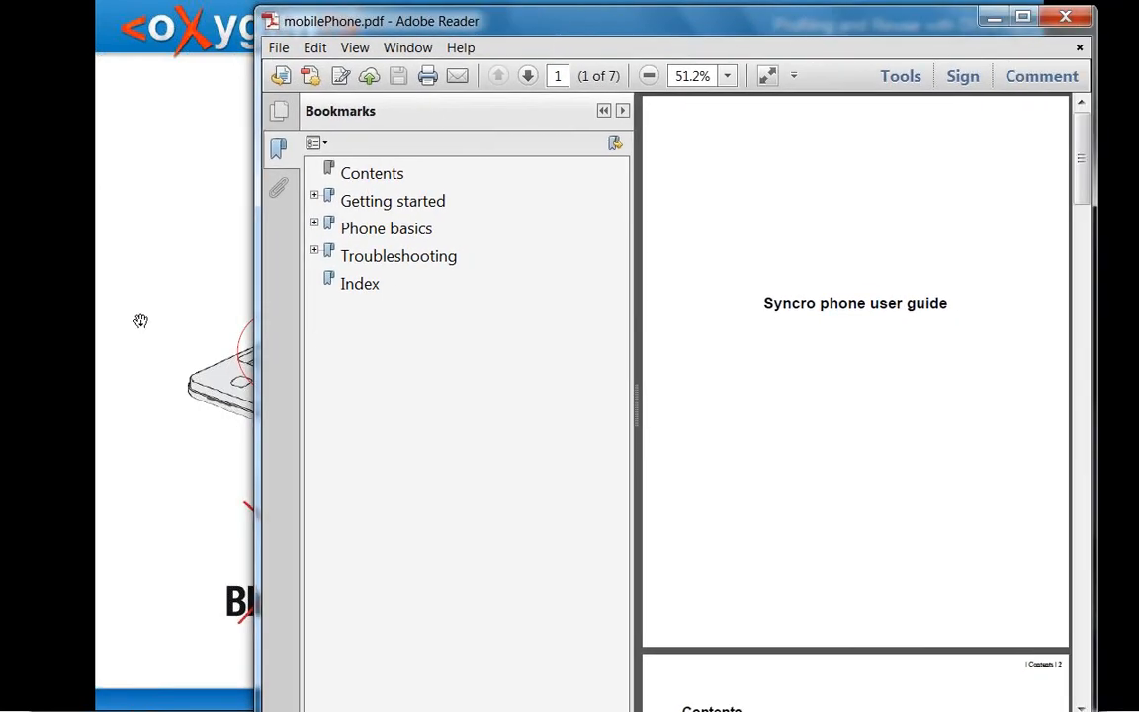
key(alt+Tab)
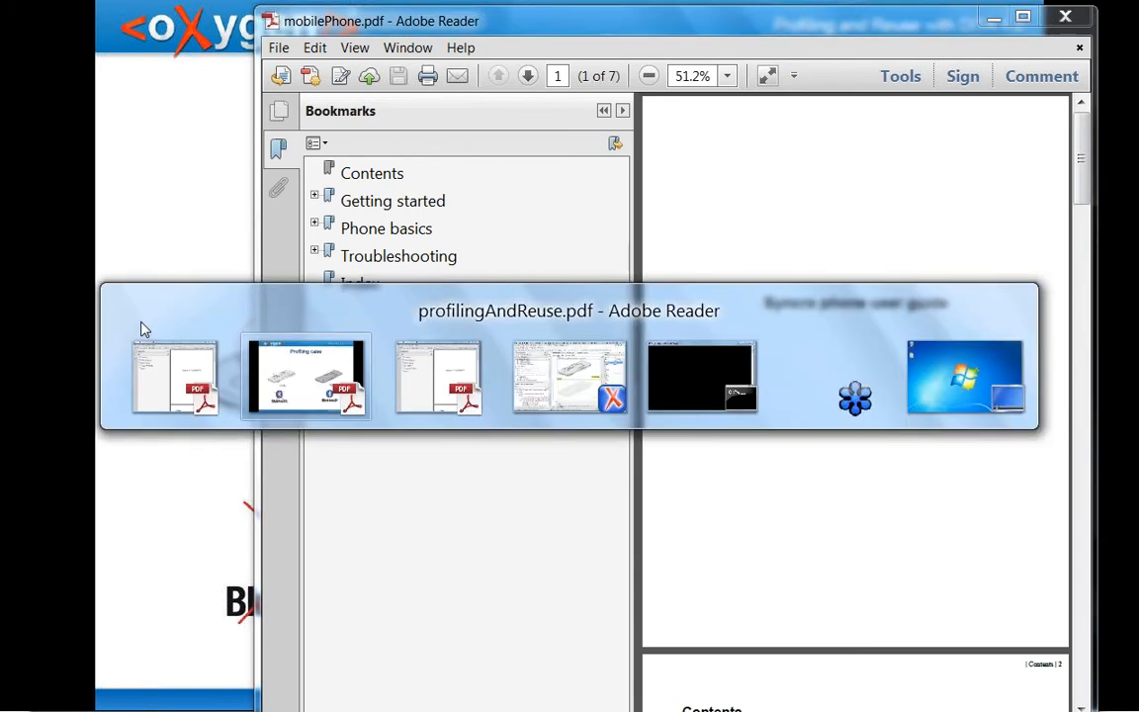
key(alt+Tab)
mouse_move(646, 19)
mouse_down()
mouse_move(615, 32)
mouse_move(633, 32)
mouse_up()
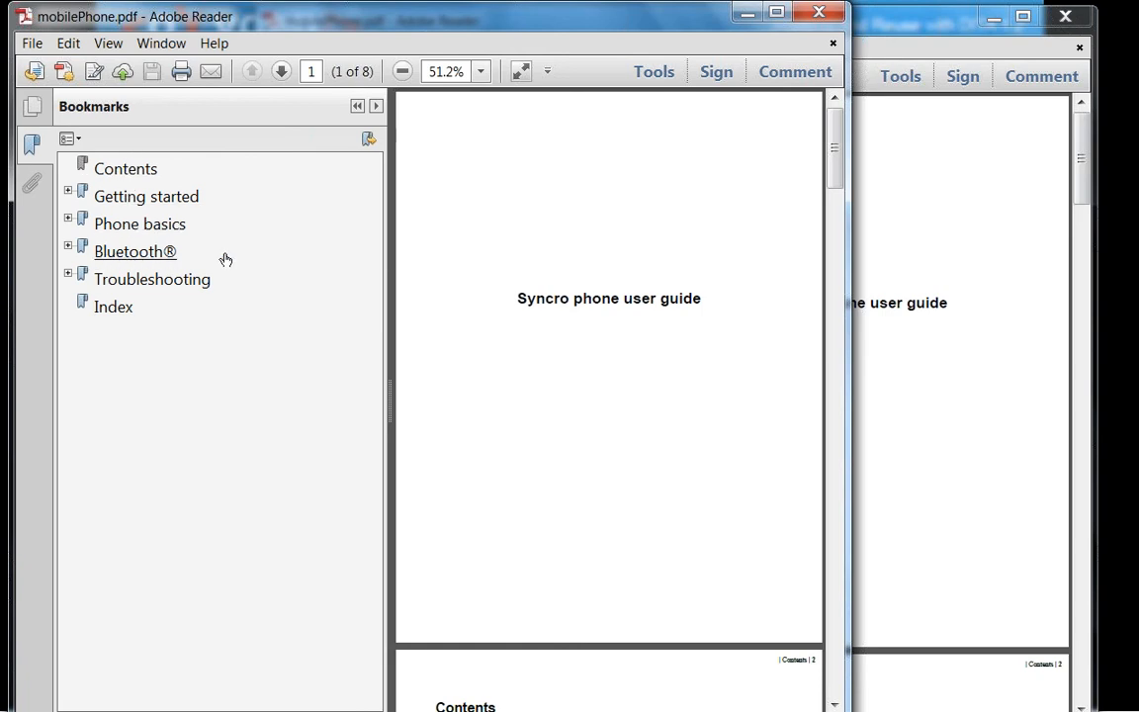
click(940, 26)
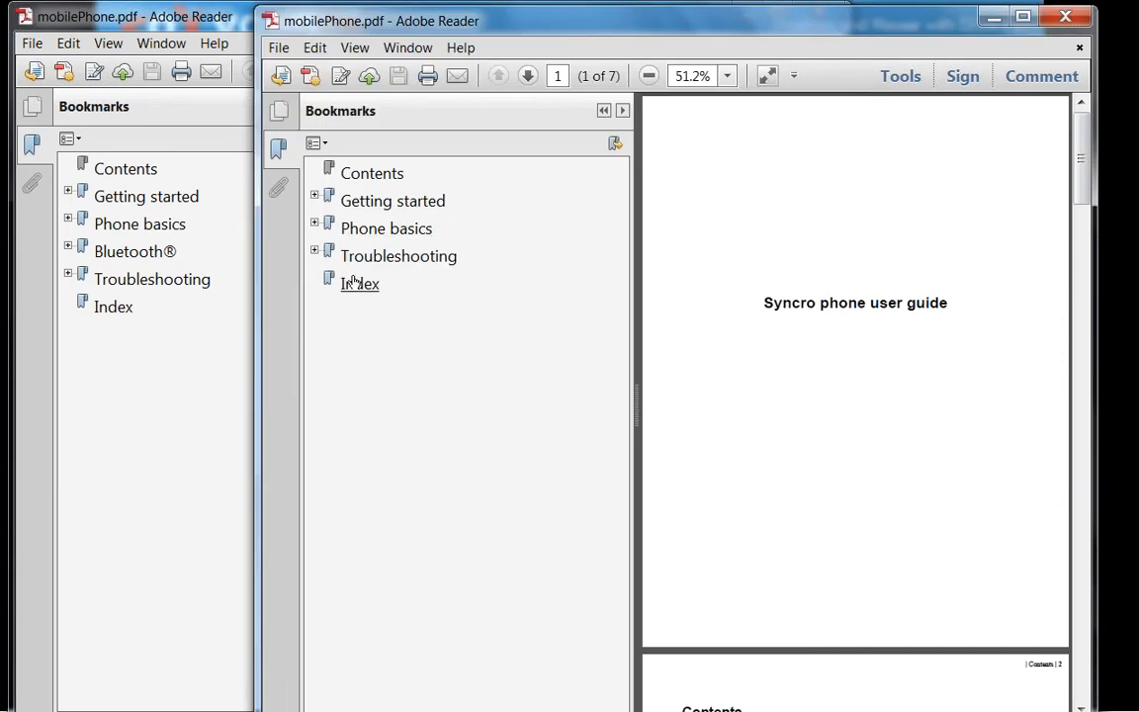
Step: Examine the enlarged illustration for inserting the SIM card in the X2000 PDF, and bring the X1000 PDF to the front
click(67, 191)
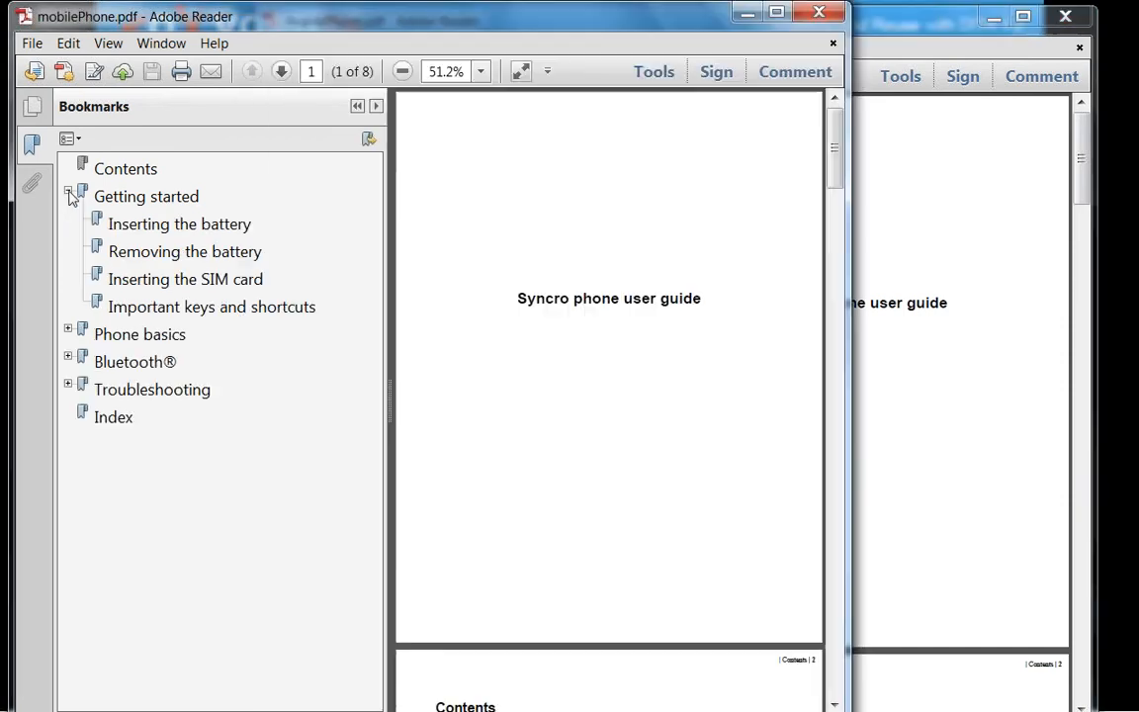
click(184, 283)
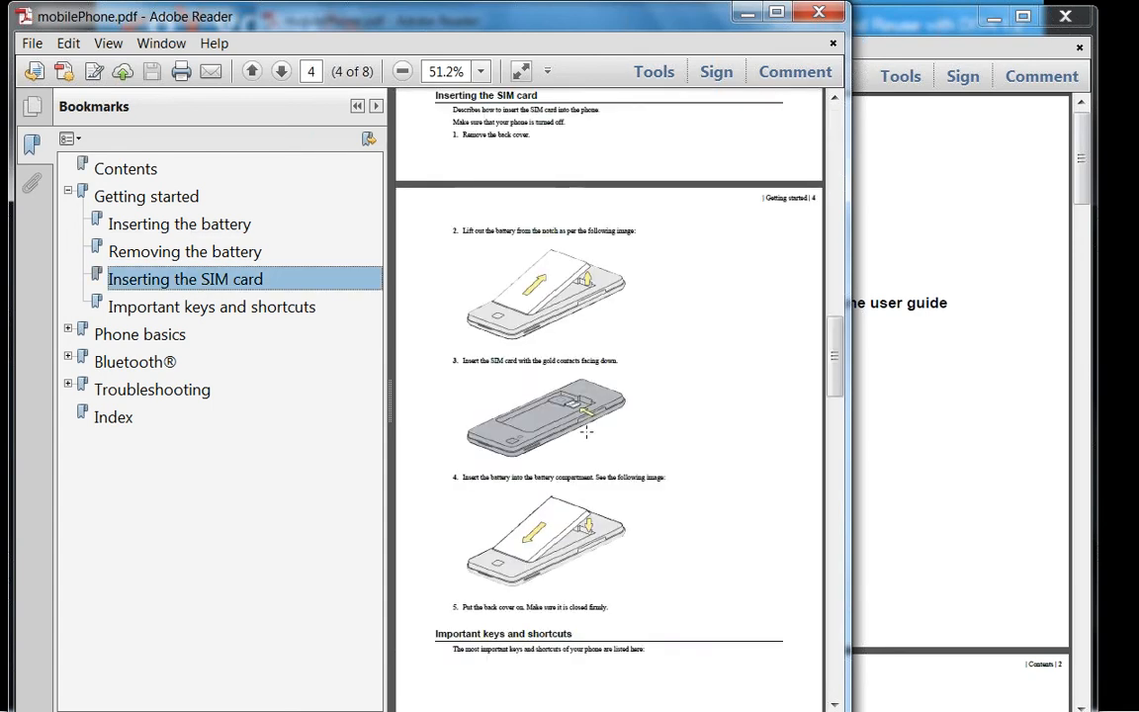
scroll(752, 375, up, 6)
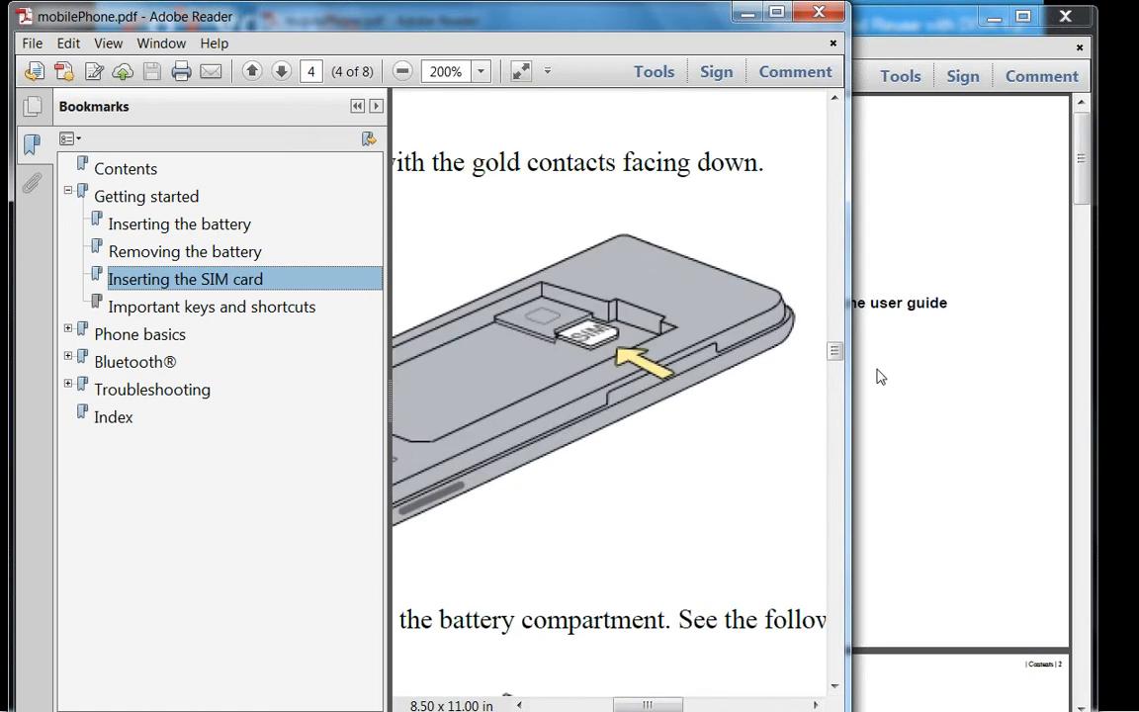
click(971, 246)
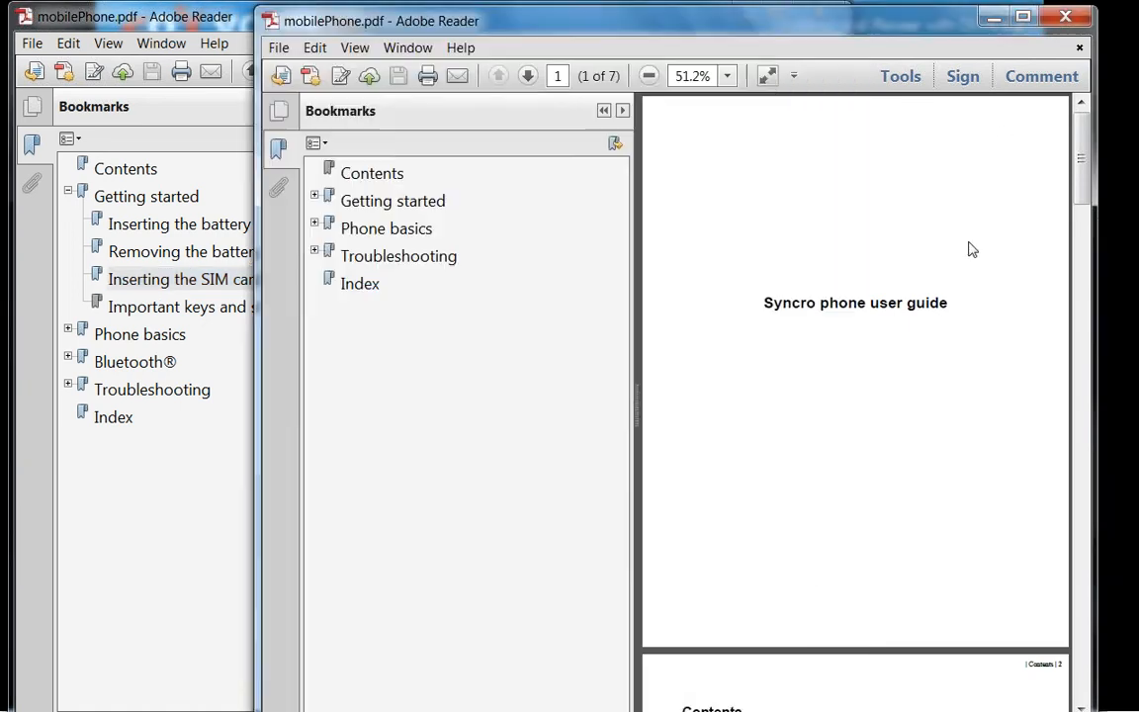
Step: Examine the Inserting the SIM card illustration under Getting started in the X1000 PDF, and close both PDF windows
click(314, 195)
click(451, 284)
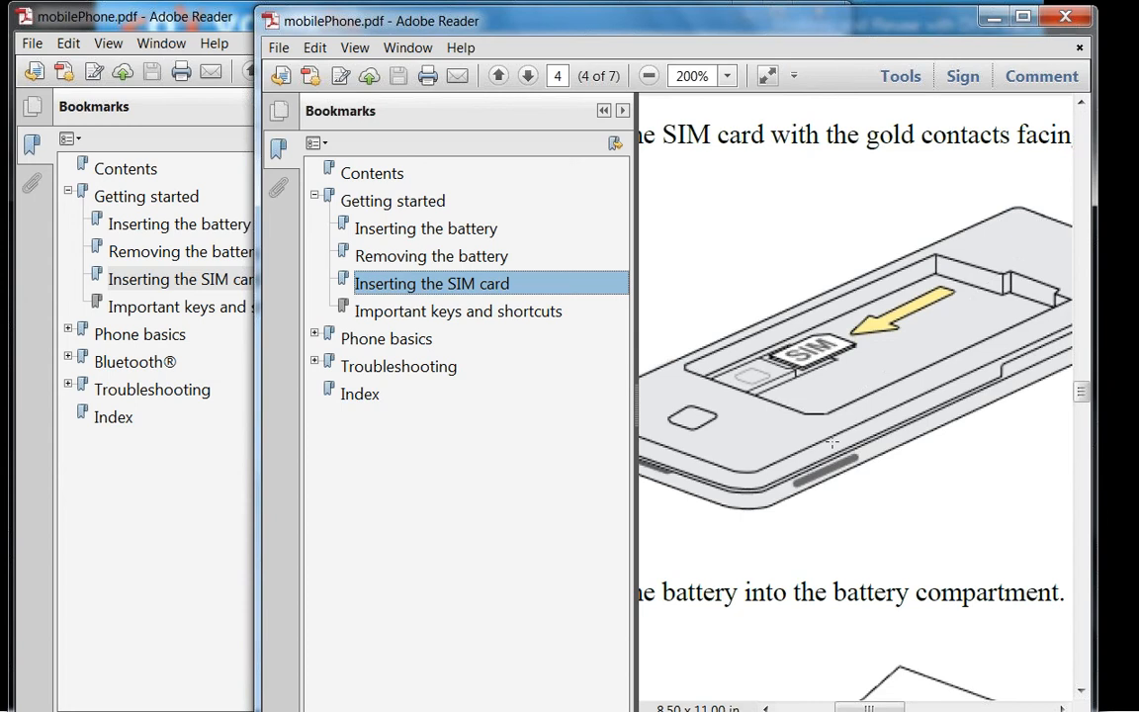
click(1081, 20)
click(830, 17)
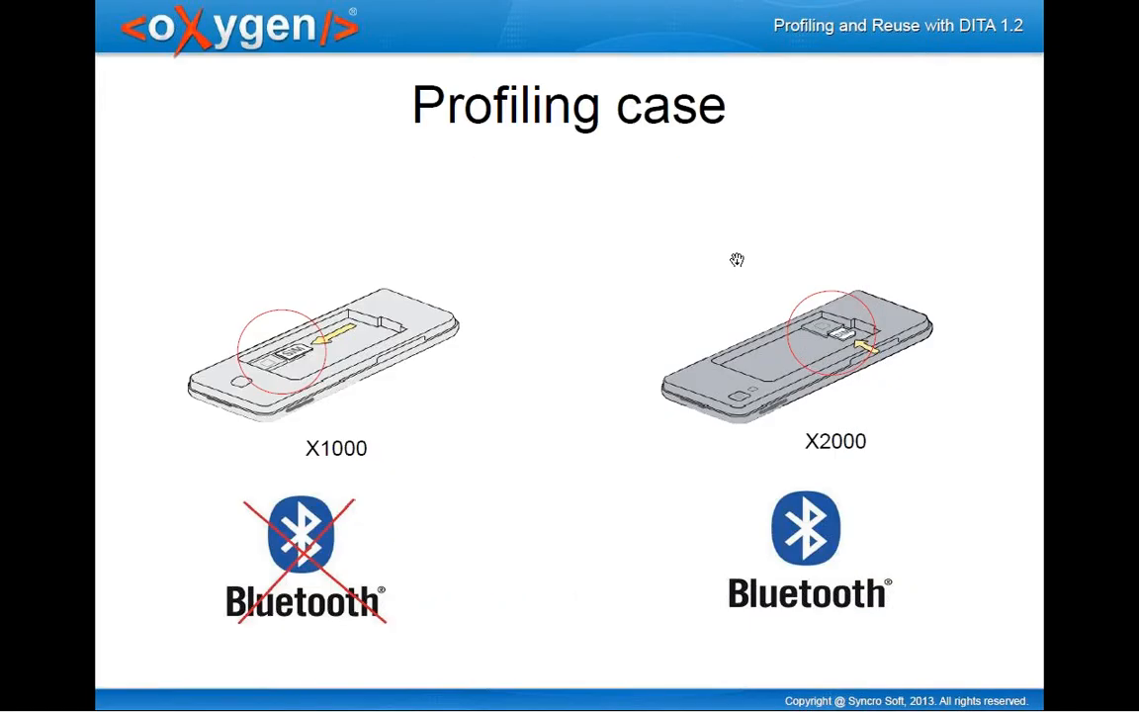
click(736, 259)
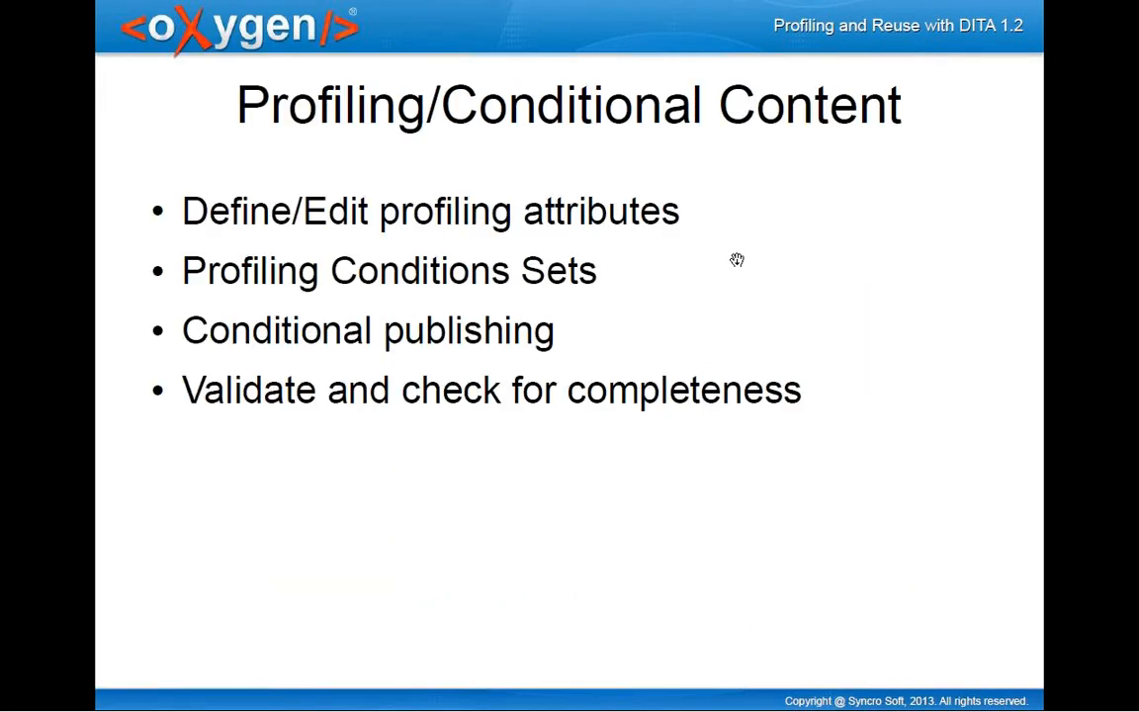
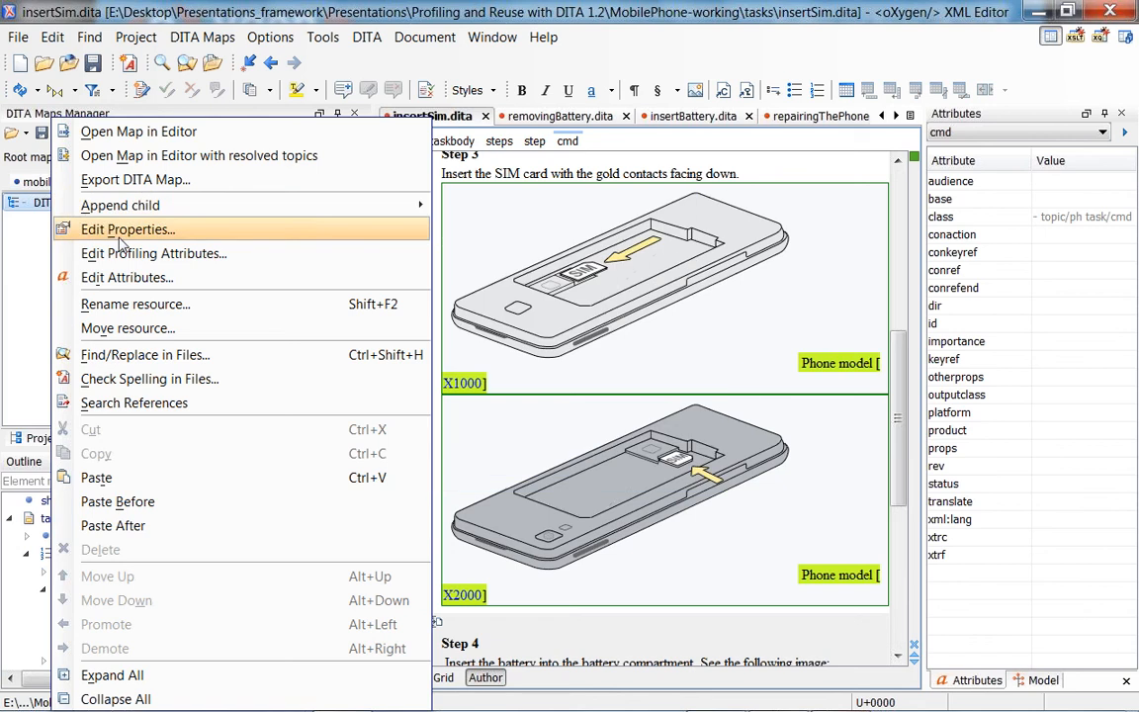
Step: Set the title element of the new untitled DITA map to "X2000 user guide"
text(X)
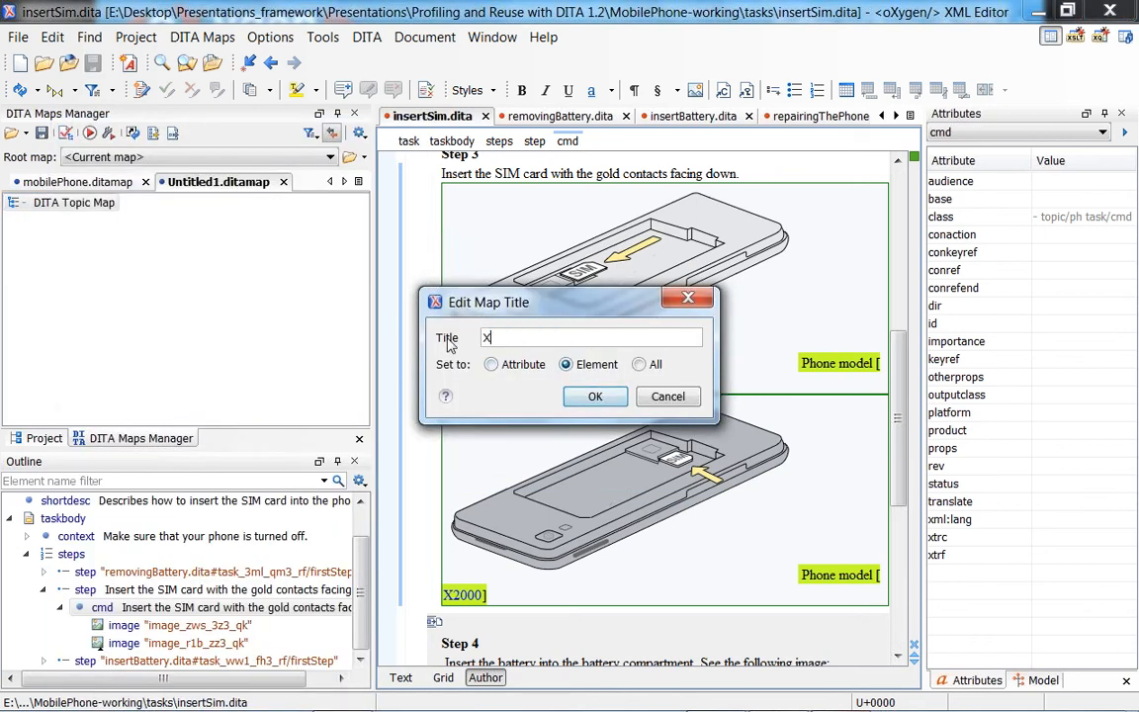
text(2000 user guide)
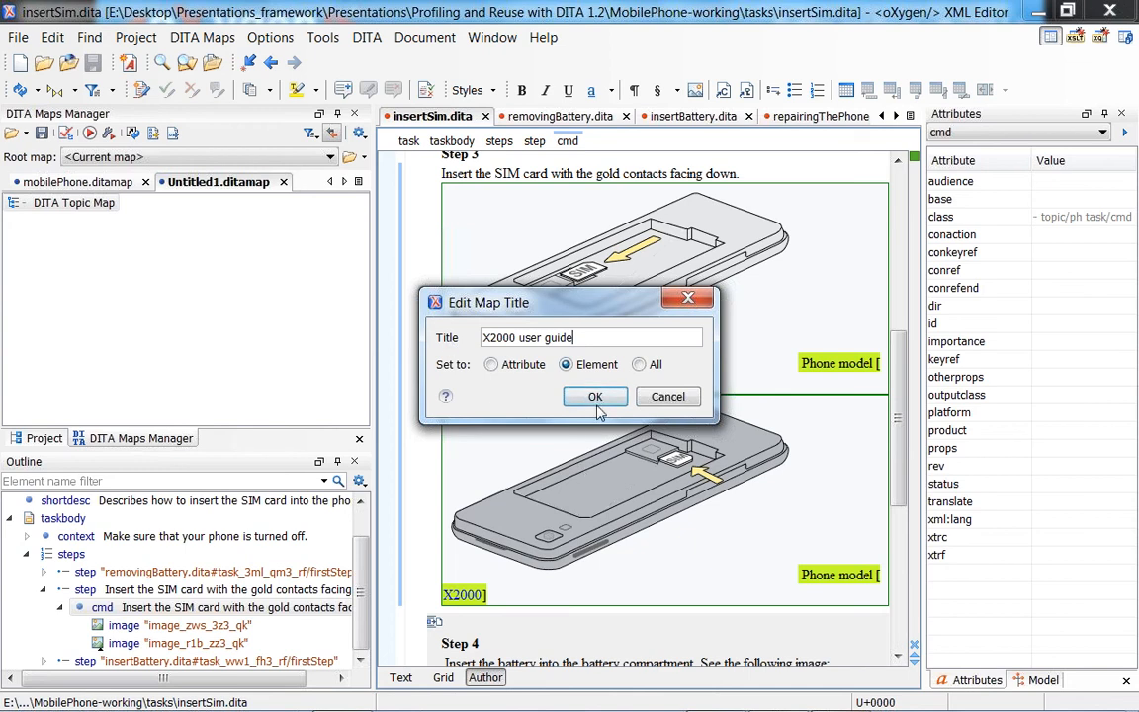
click(595, 396)
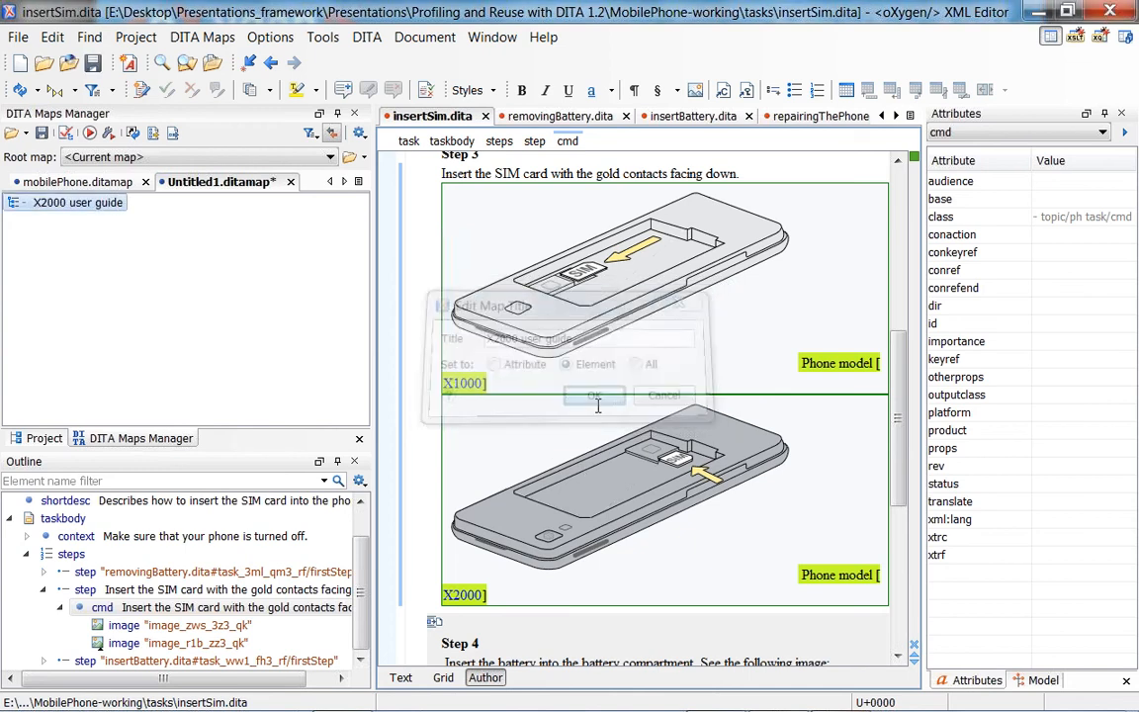
Step: Append a map reference to mobilePhone.ditamap as a child of the X2000 user guide map
right_click(99, 203)
mouse_move(237, 202)
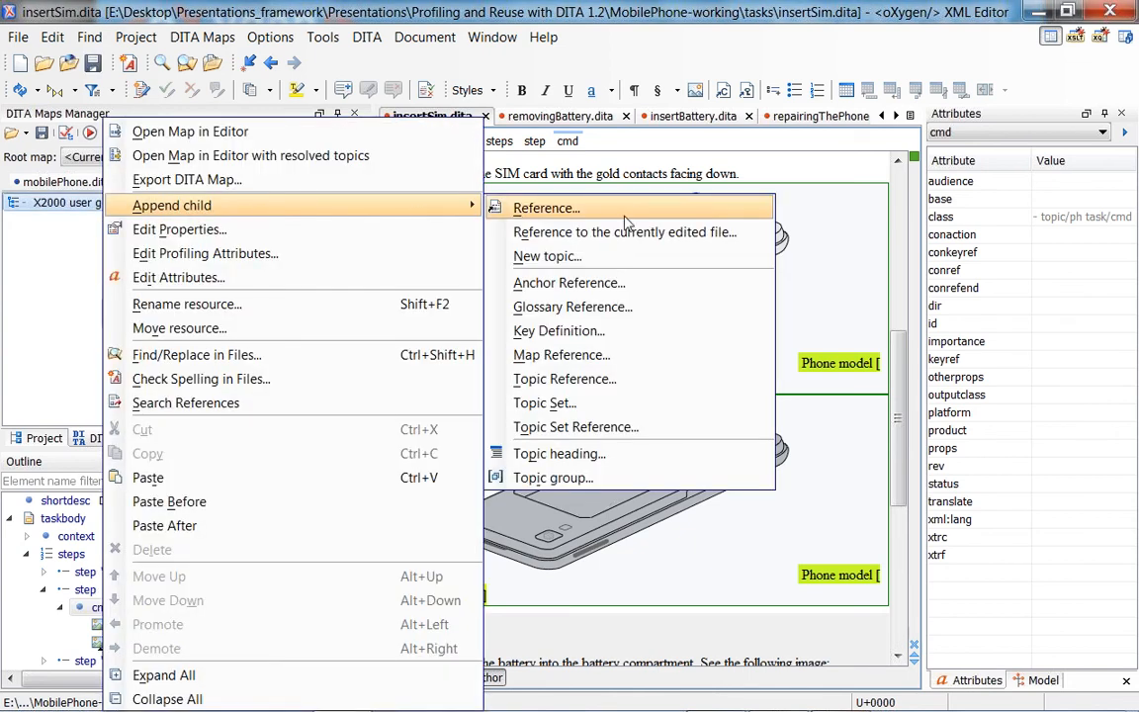
click(598, 362)
click(533, 244)
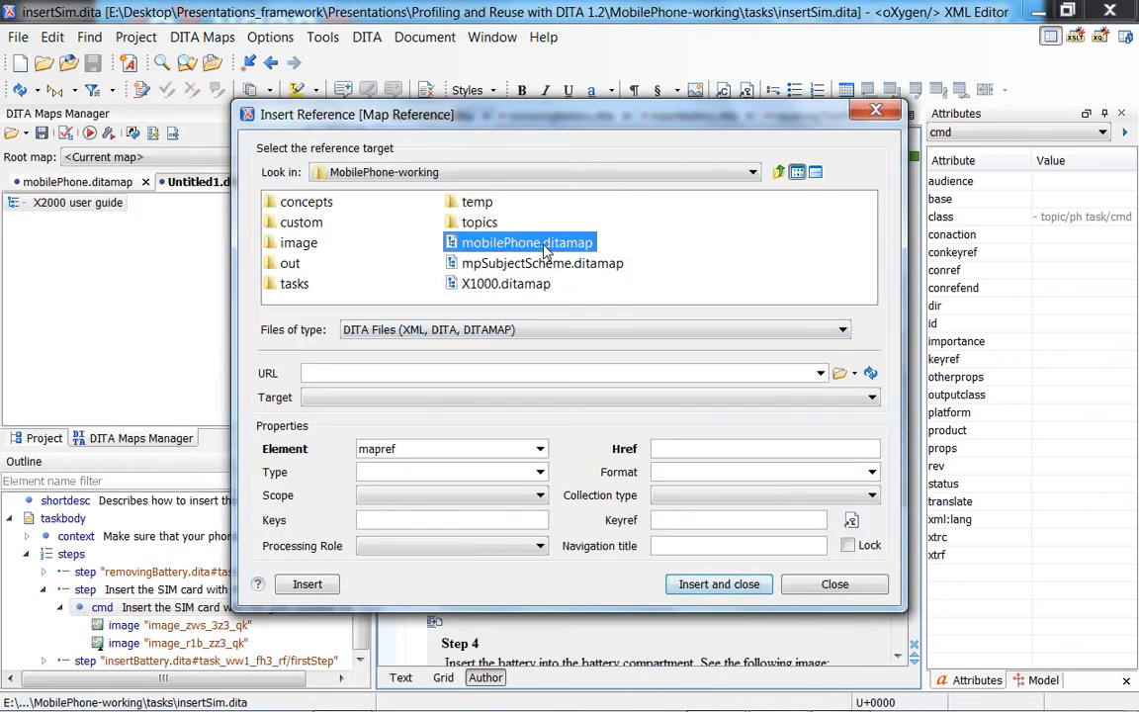
click(725, 585)
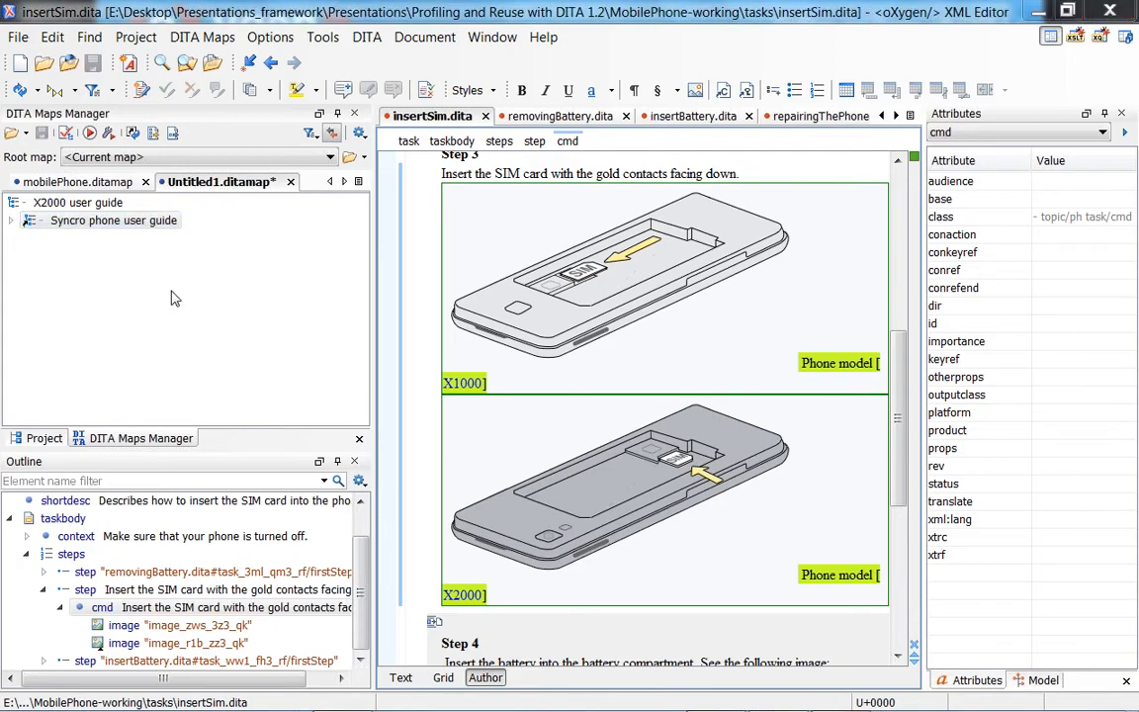
Step: Save the new map as x2000.ditamap in the MobilePhone-working folder
key(ctrl+s)
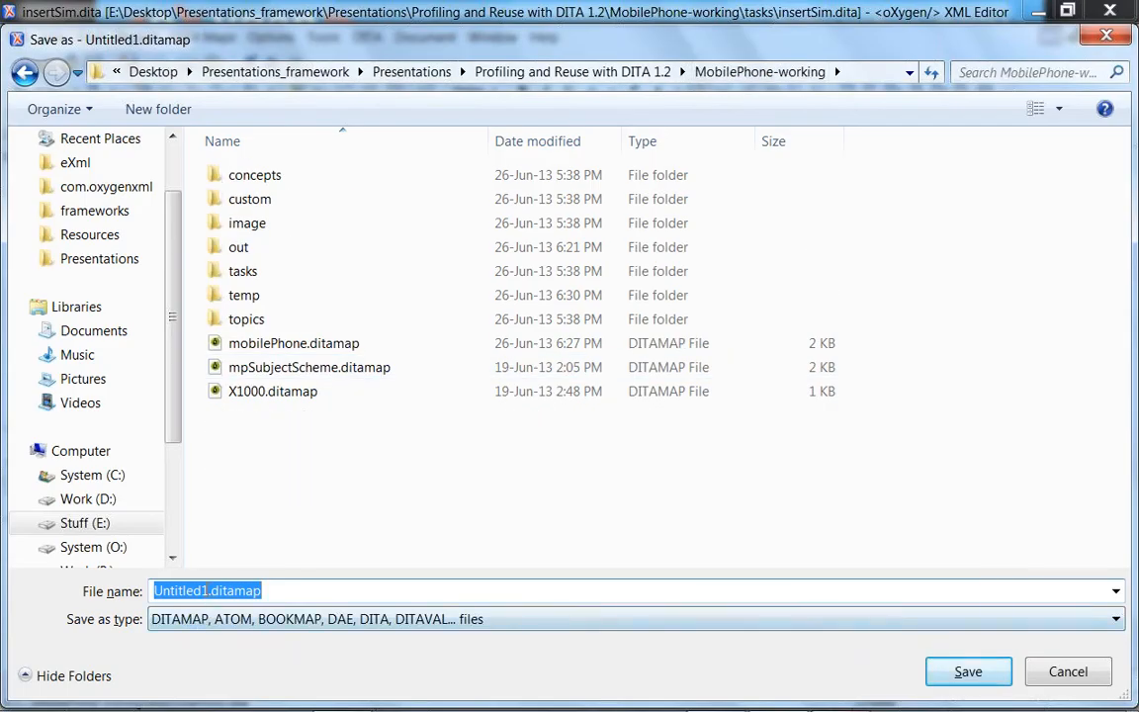
click(206, 590)
double_click(207, 590)
text(x2000)
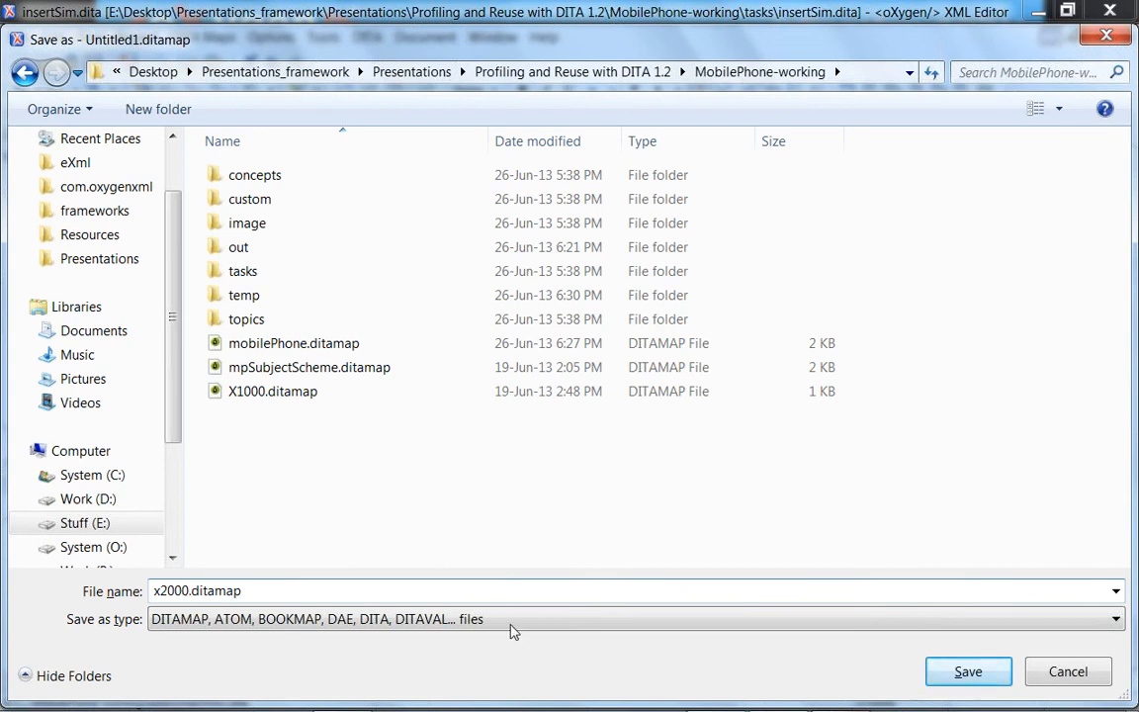
click(968, 672)
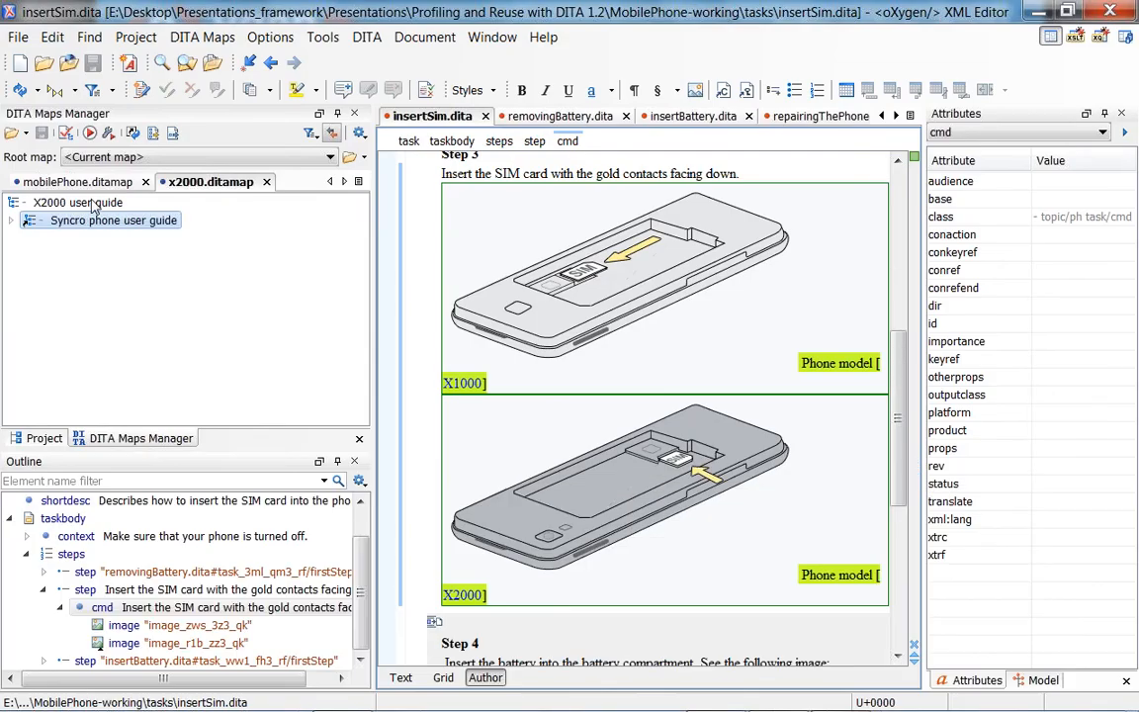
Step: Start a child key definition in the X2000 user guide map and set its key to insert.sim
right_click(83, 201)
mouse_move(115, 210)
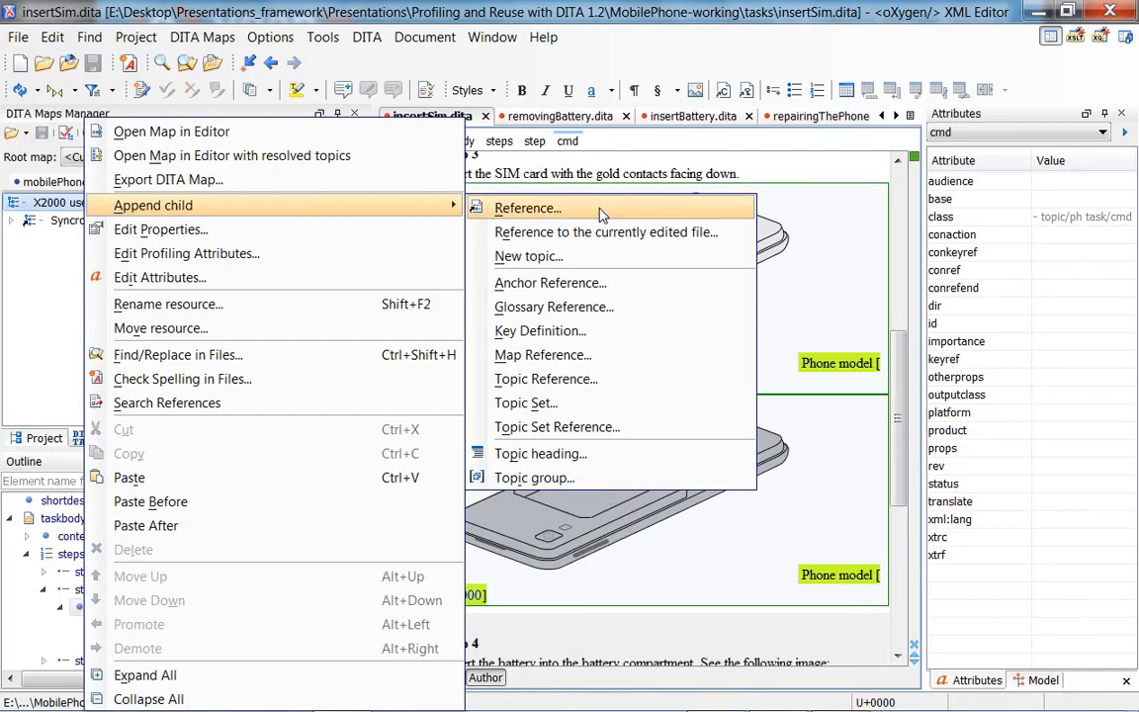
click(571, 337)
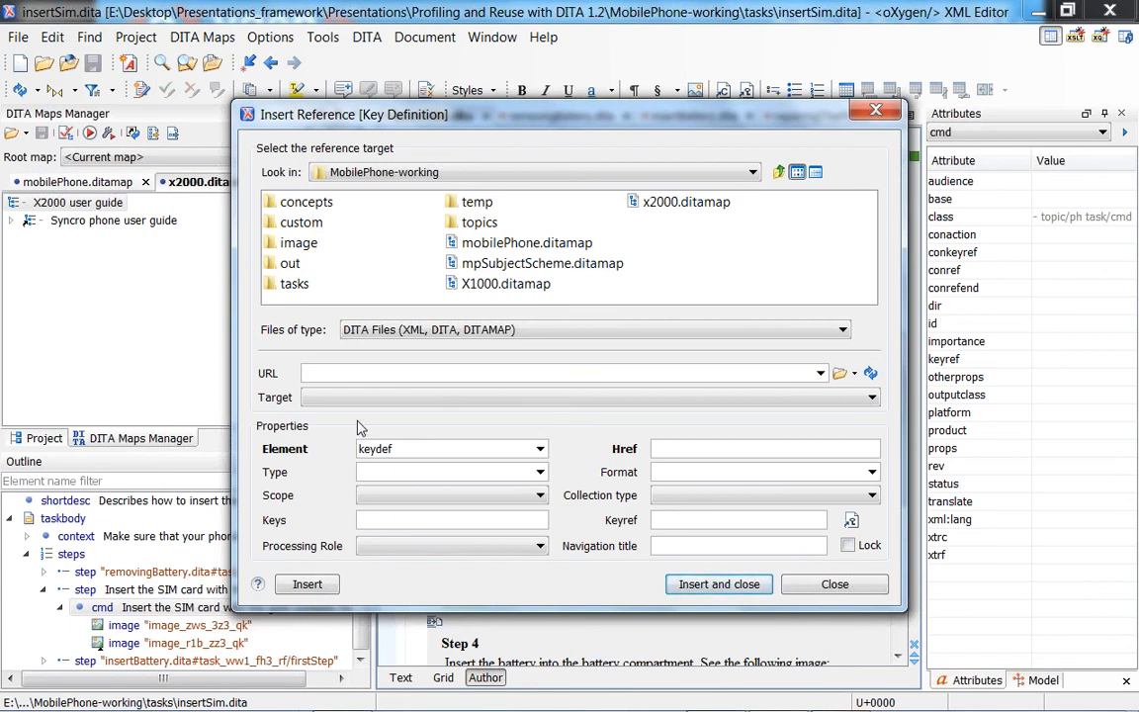
click(369, 521)
text(insert.sim)
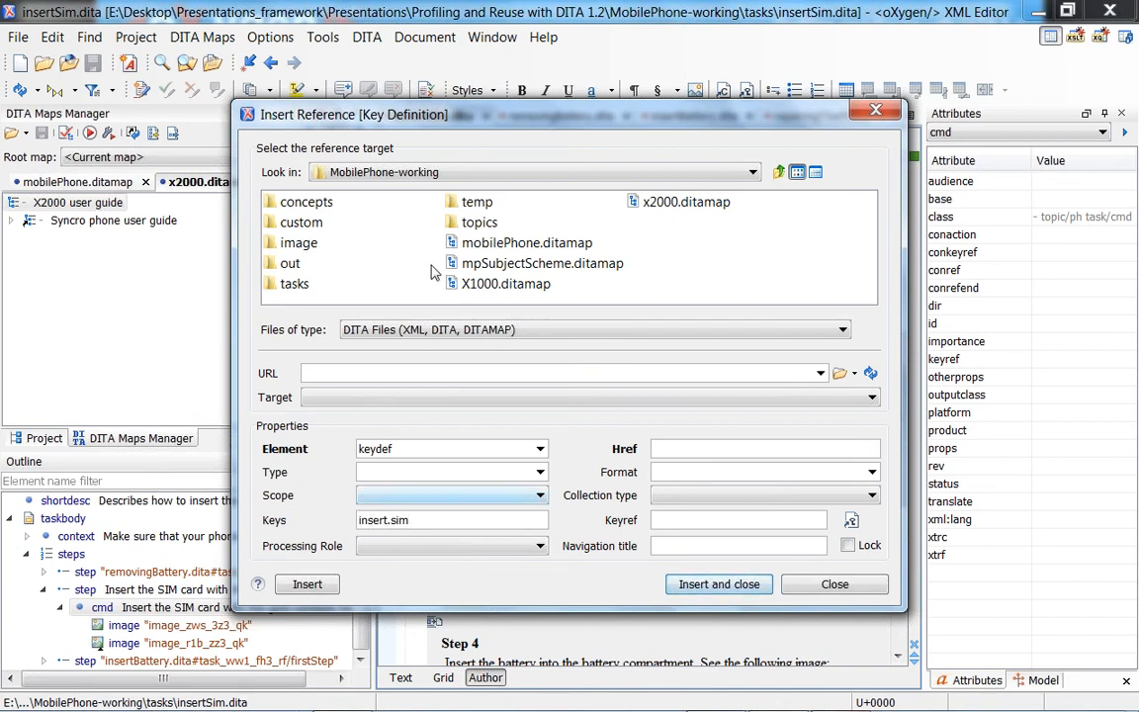
Step: Show all file types in the image/x2000 folder and choose InsertSimNew_X2000.png as the key definition's target
double_click(292, 244)
click(294, 203)
click(289, 224)
double_click(288, 223)
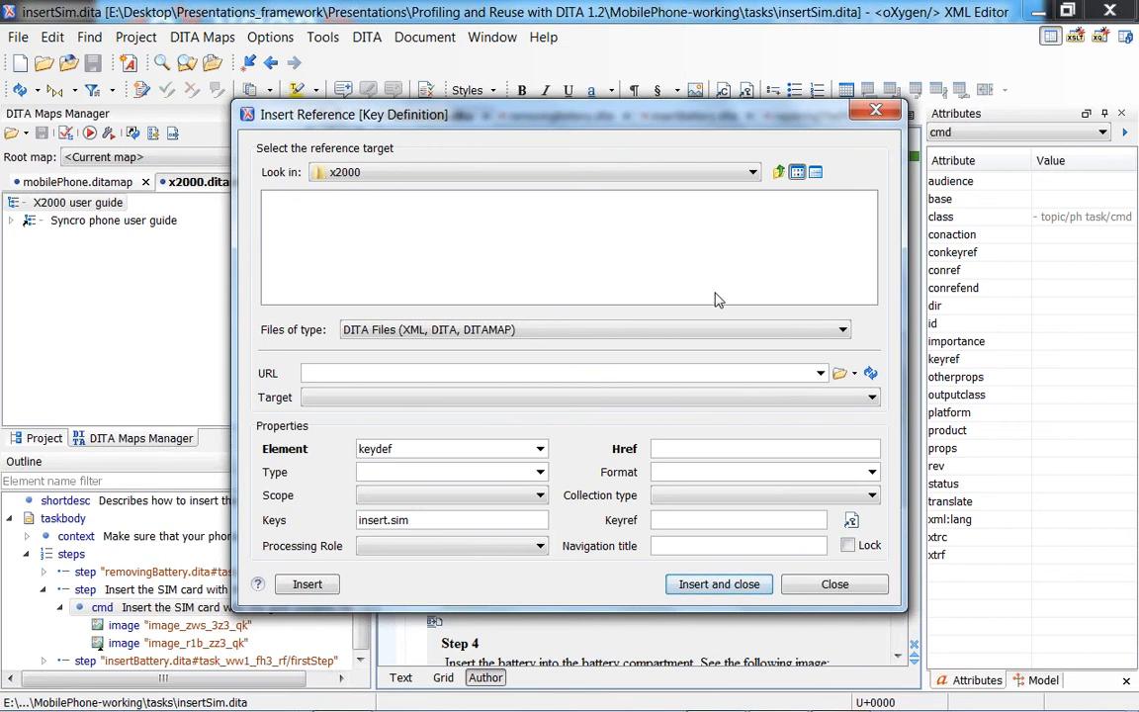
click(547, 329)
click(423, 349)
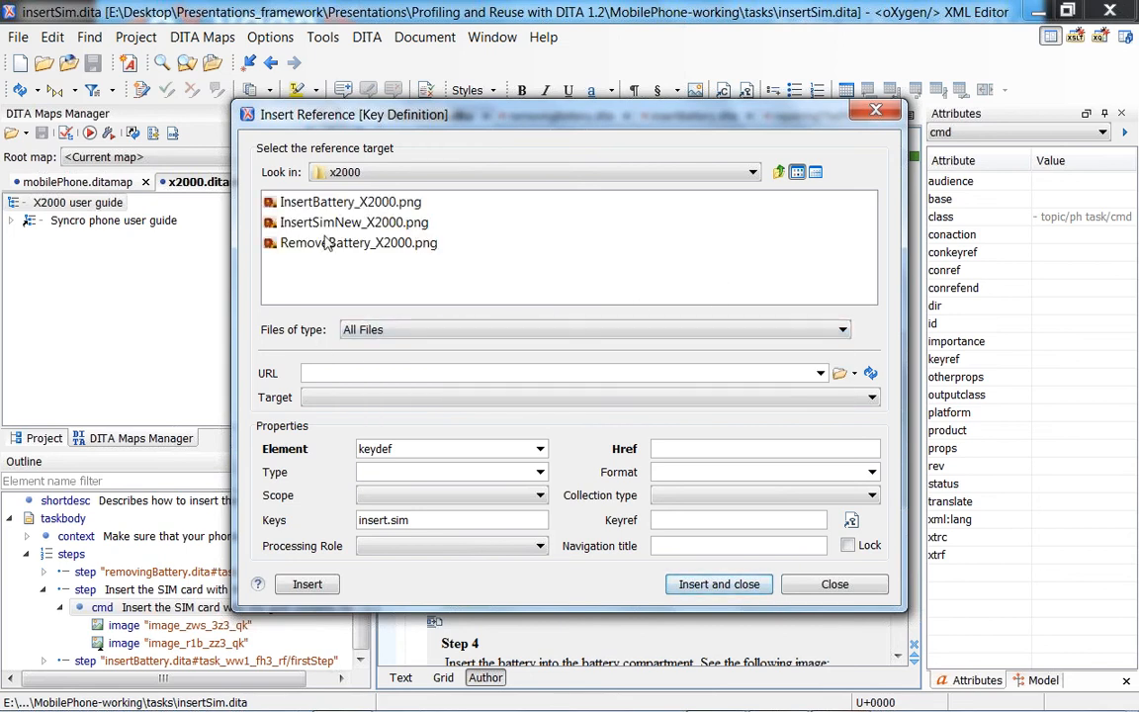
click(317, 222)
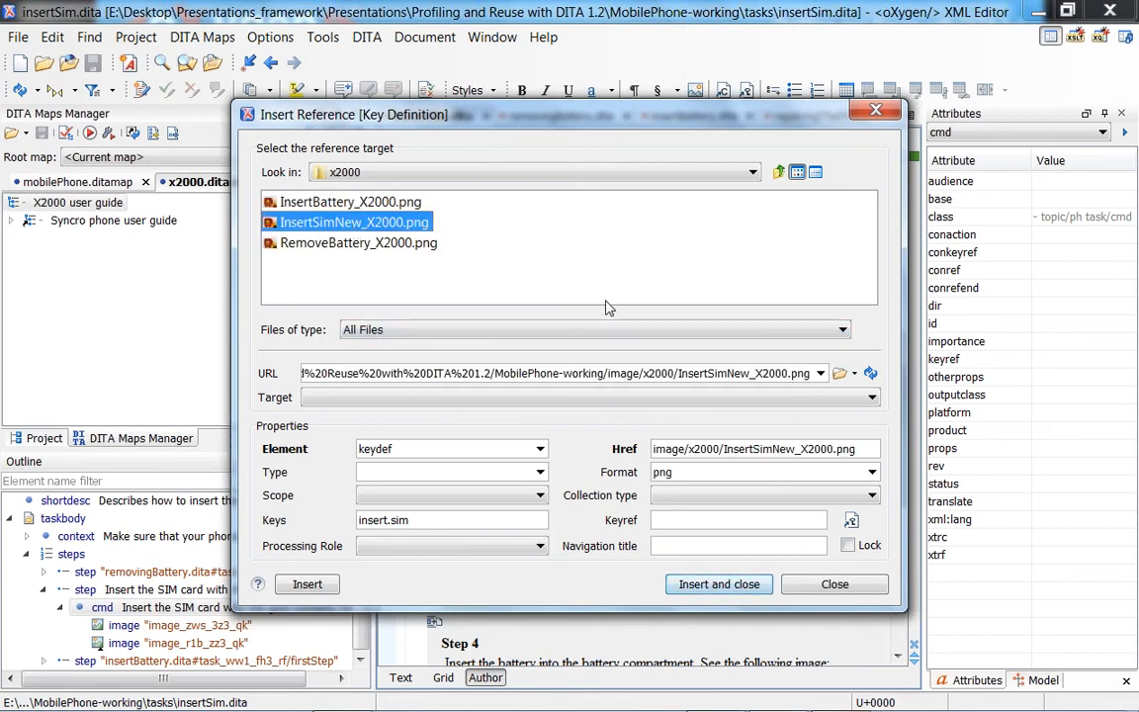
Step: Set the processing role to resource-only and the navigation title to "The insert SIM image", and insert the key definition
click(405, 547)
click(395, 583)
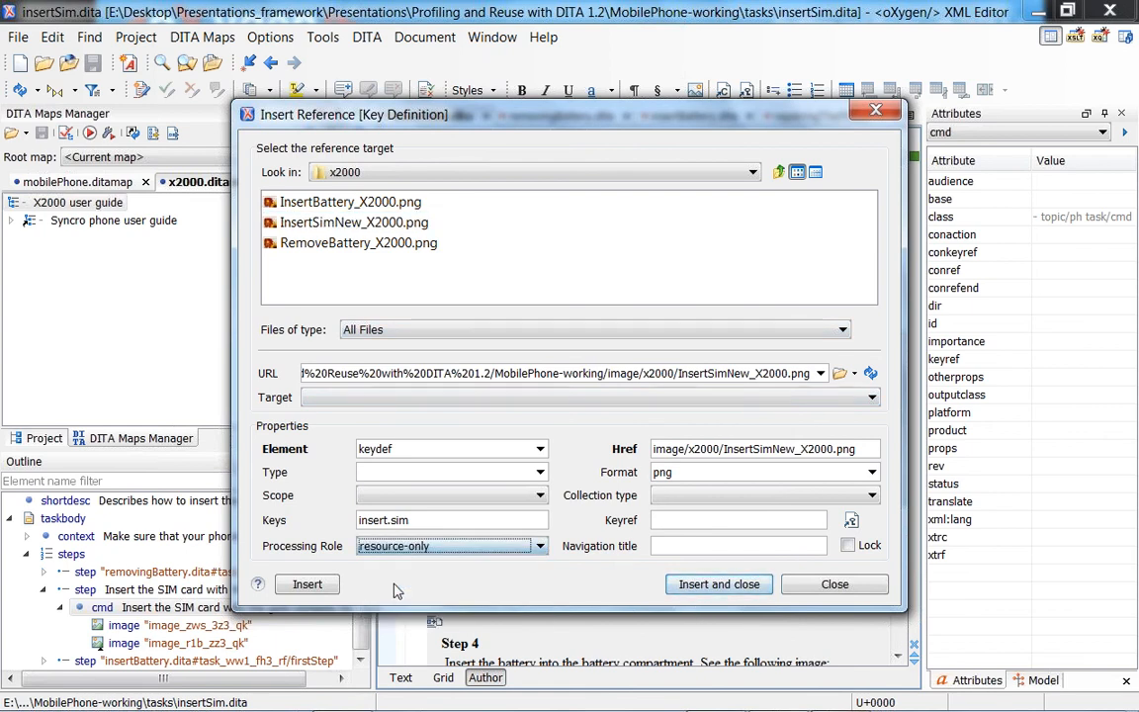
click(708, 551)
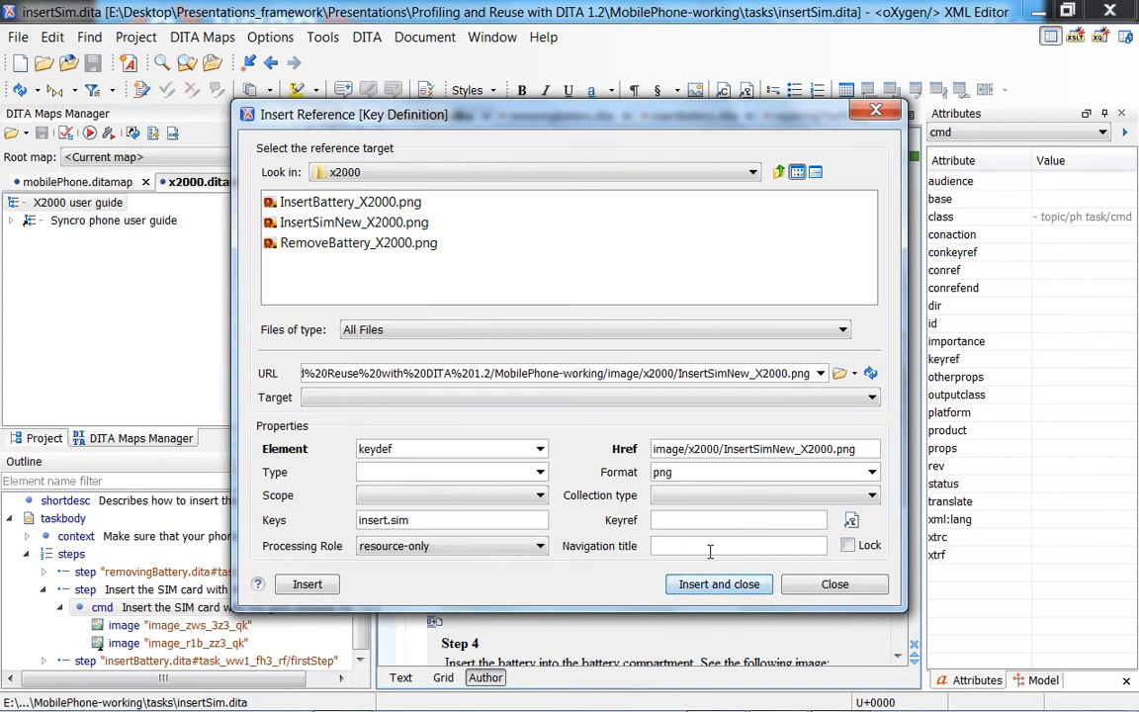
text(The SIinsert image)
click(718, 584)
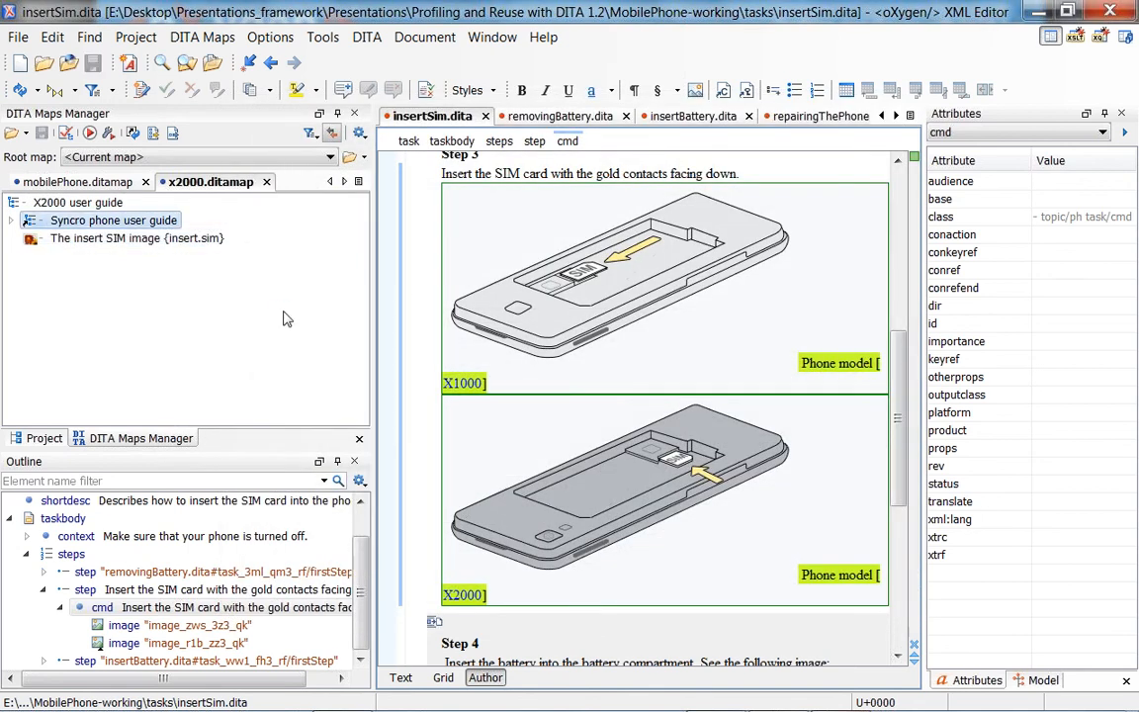
Step: Delete the profiled X1000 and X2000 images from Step 3 of insertSim.dita
click(677, 304)
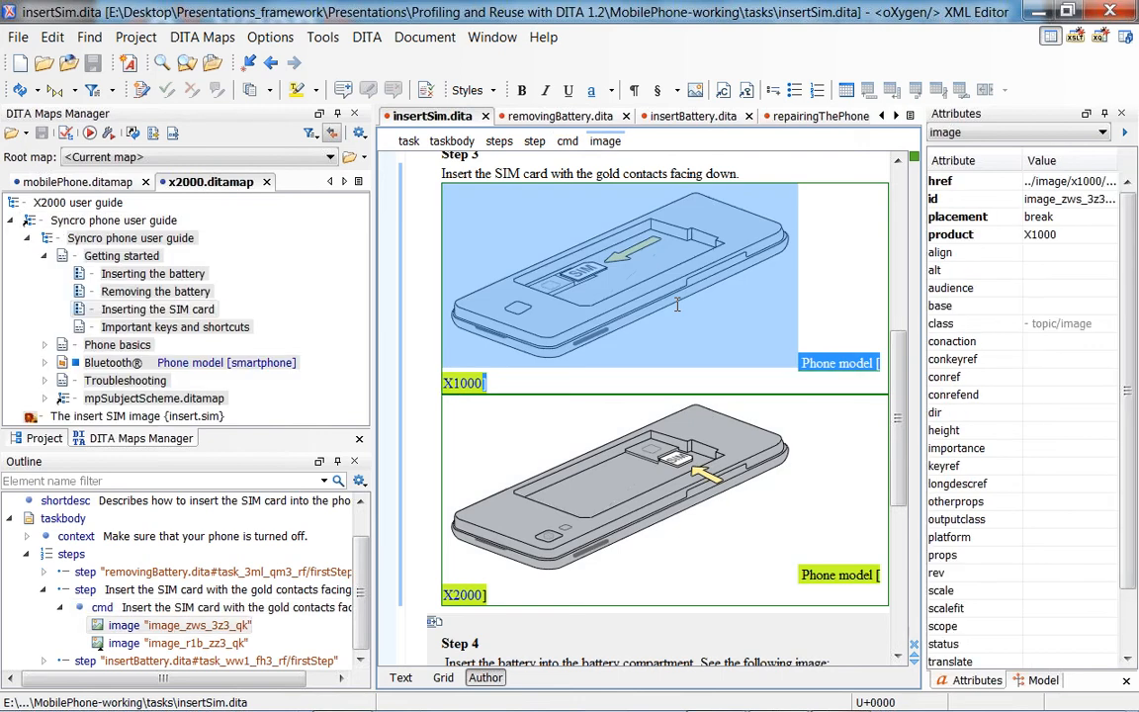
key(Delete)
key(Delete)
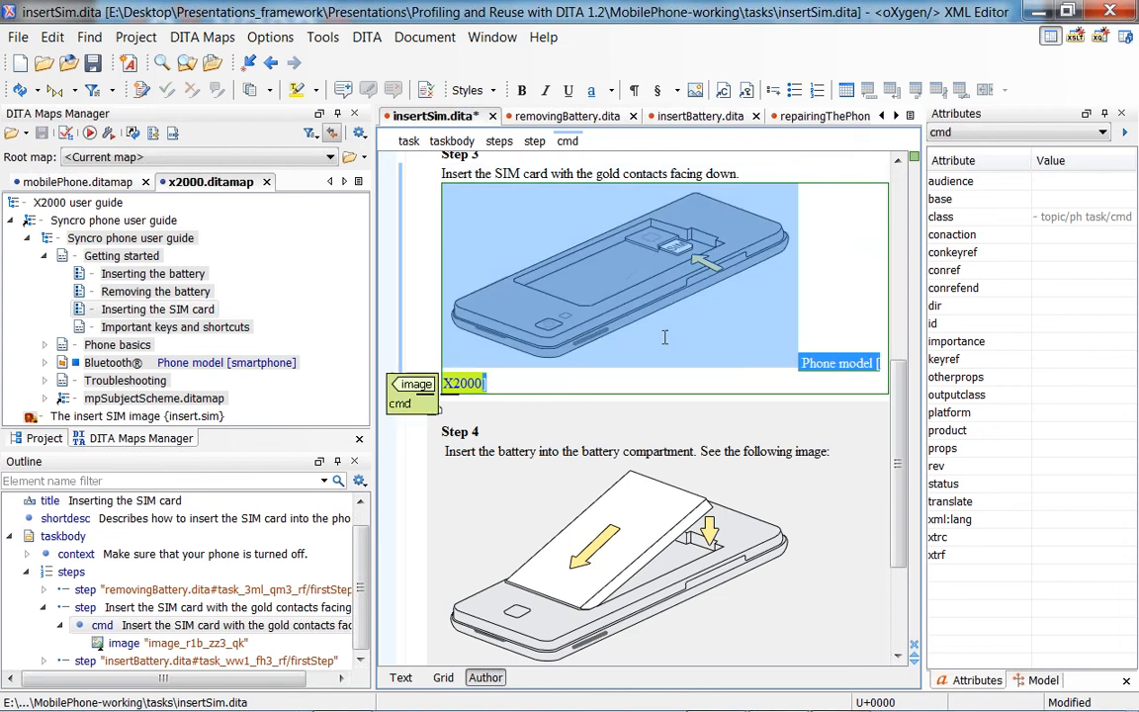
scroll(741, 304, up, 3)
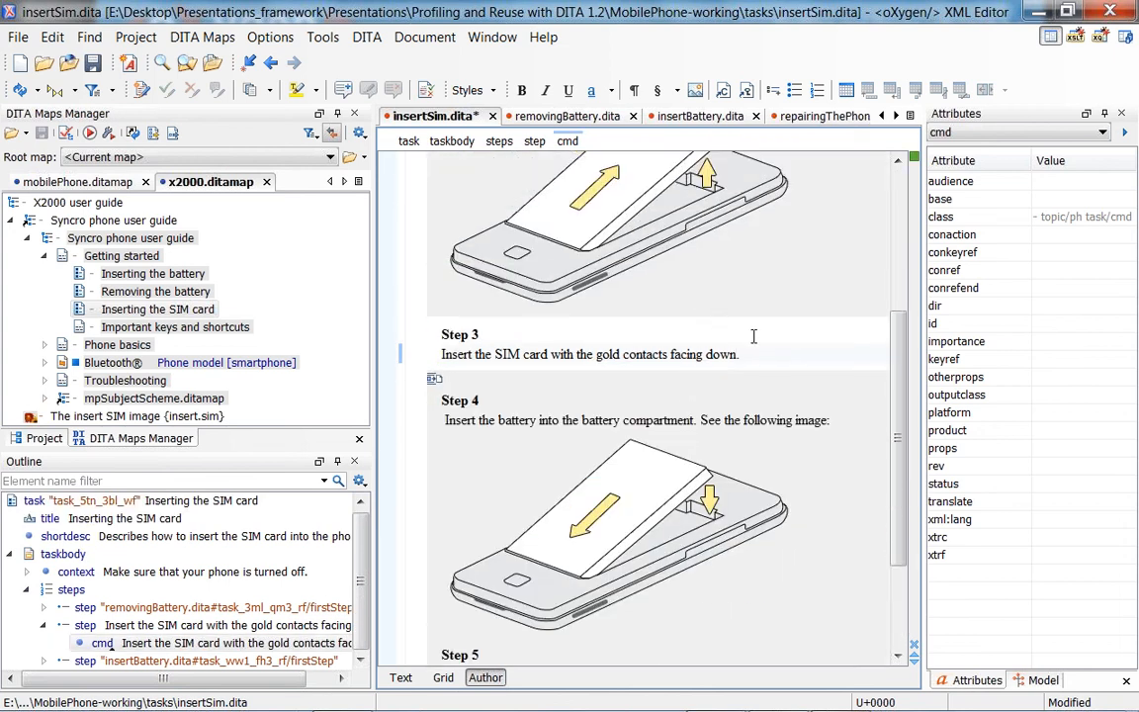
Step: Insert a key reference to insert.sim as an image element at the end of Step 3, and save the topic
click(609, 93)
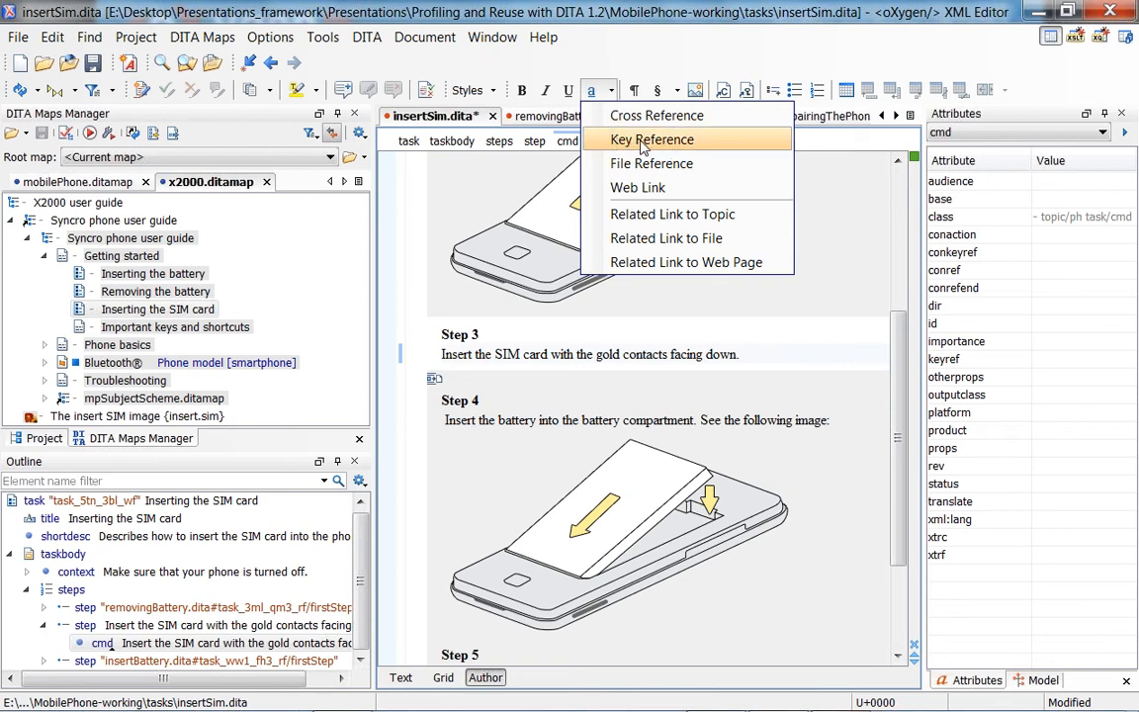
click(693, 144)
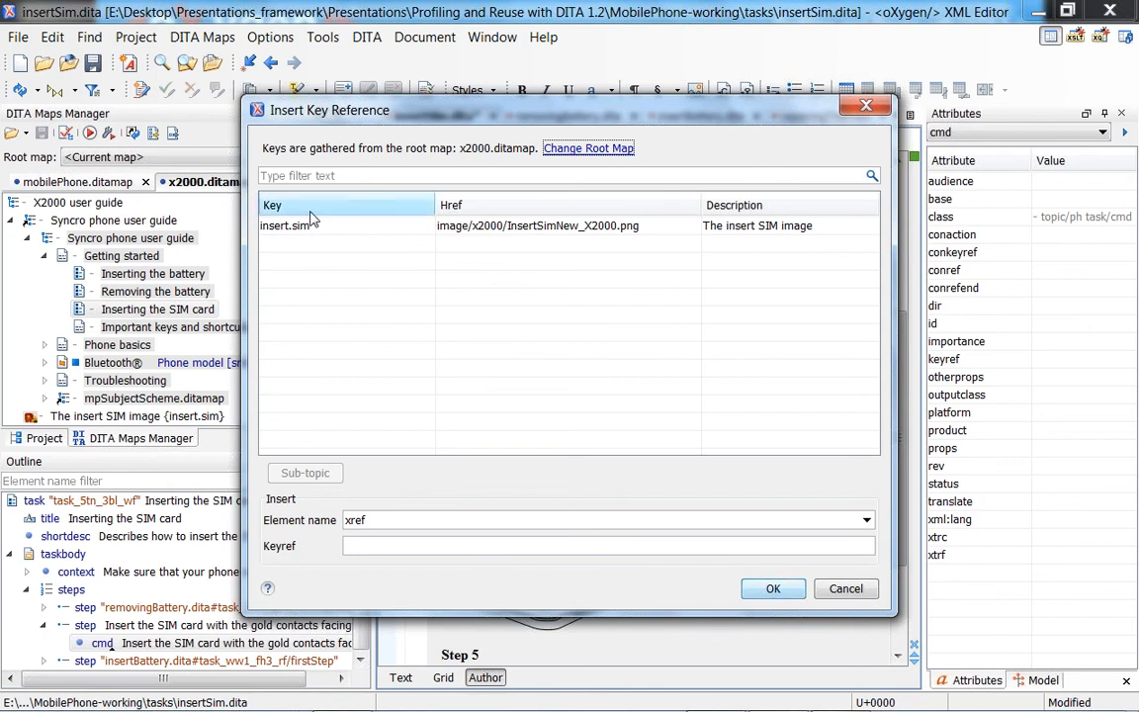
click(309, 226)
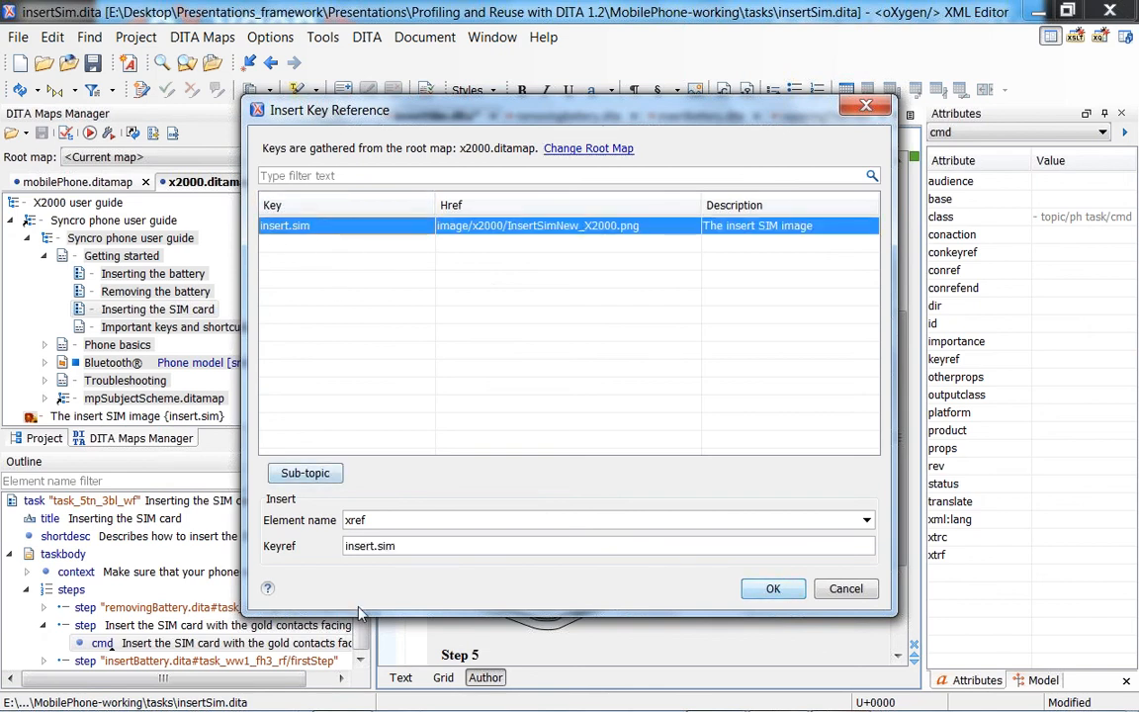
double_click(356, 520)
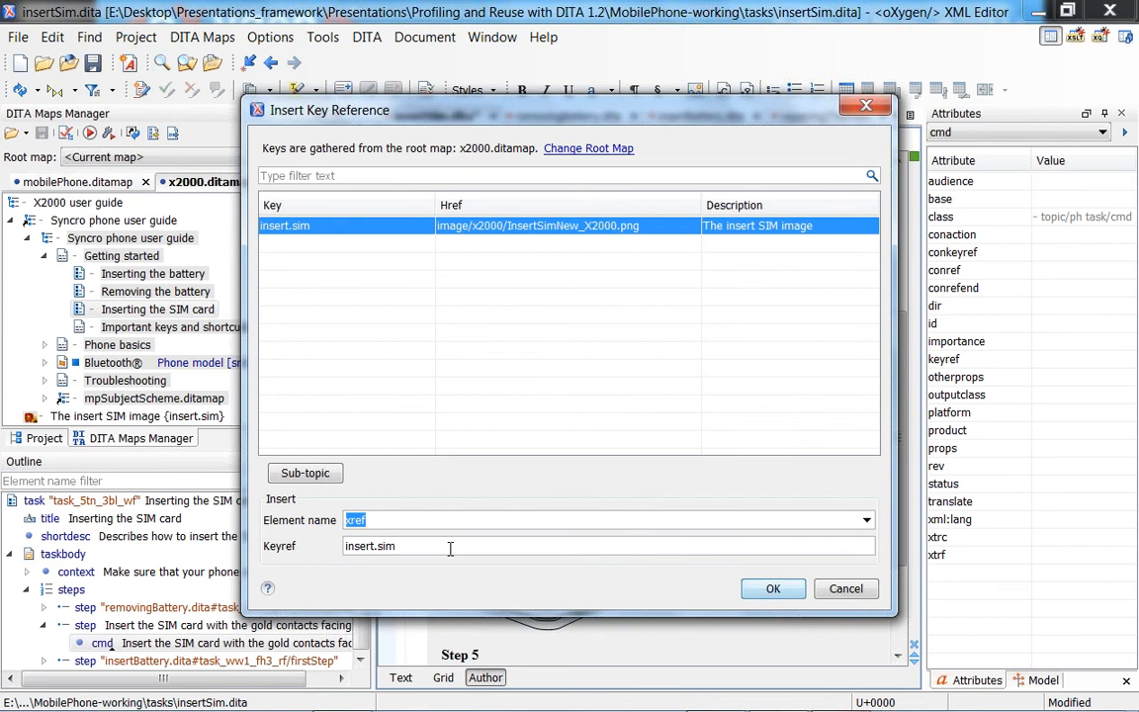
text(image)
click(772, 590)
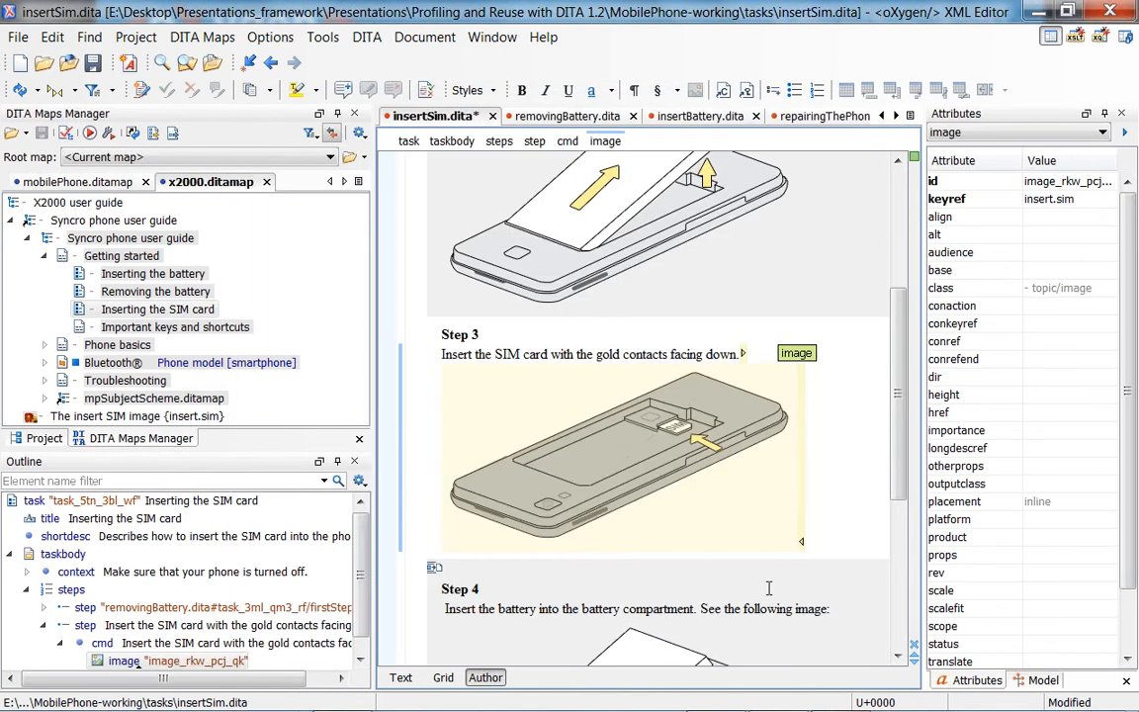
key(ctrl+s)
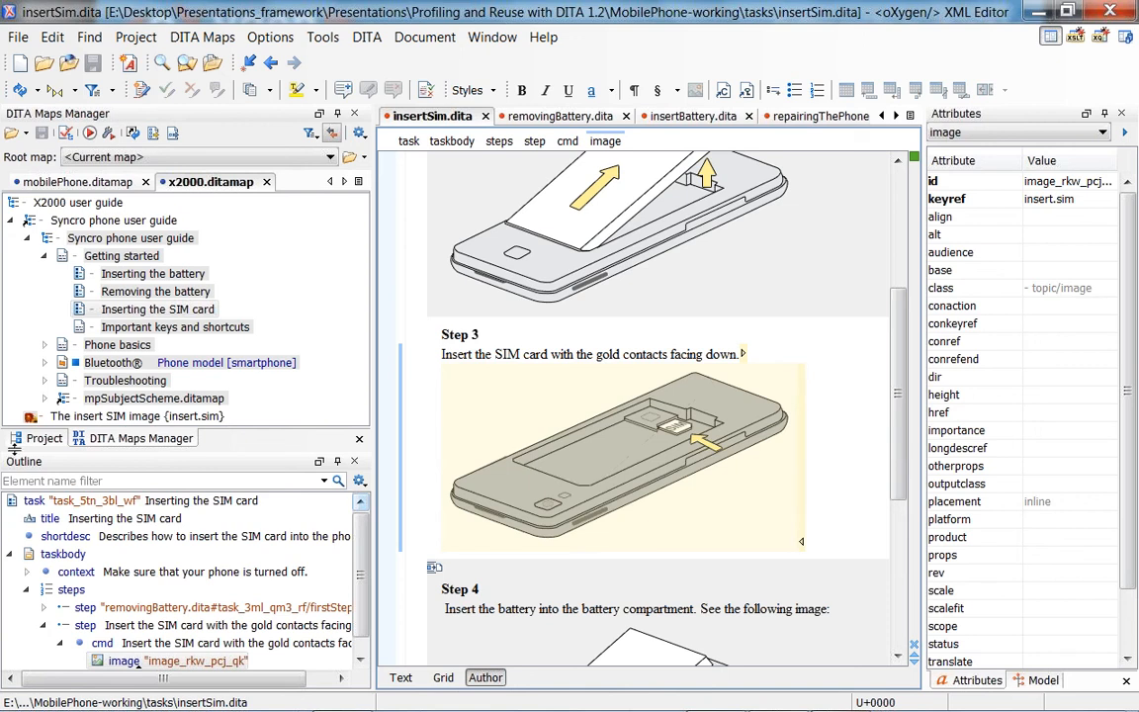
Step: Open X1000.ditamap from the project in the DITA Maps Manager and select its insert.sim key definition
click(44, 438)
scroll(143, 363, down, 4)
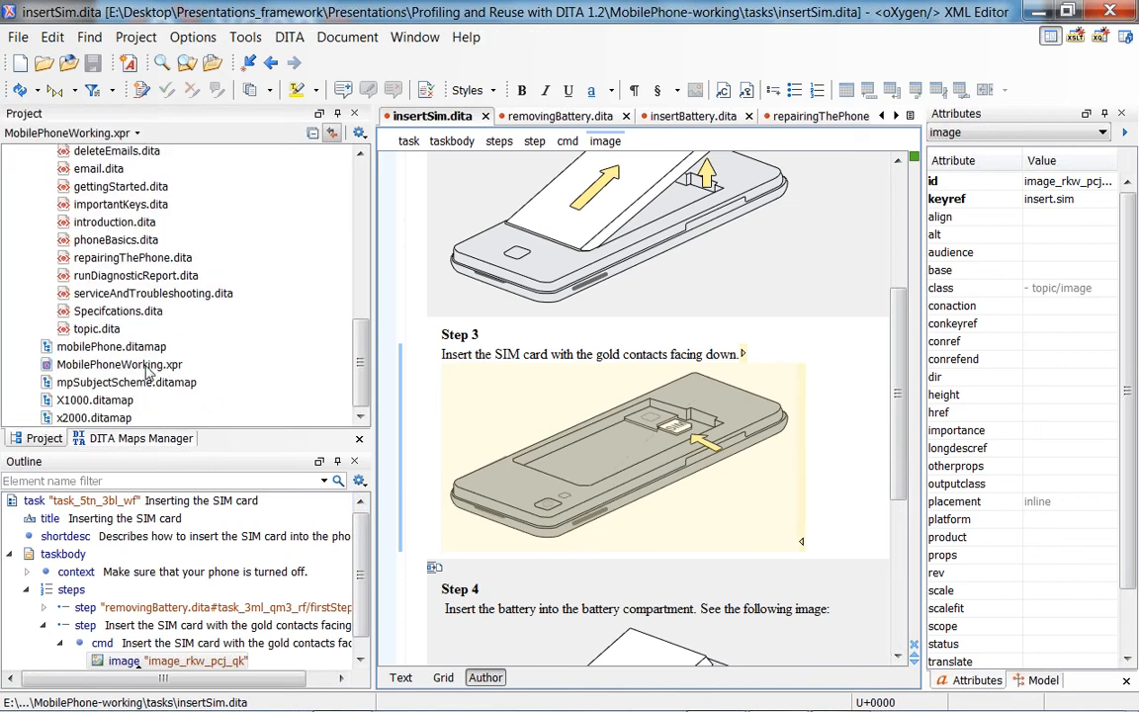
double_click(84, 400)
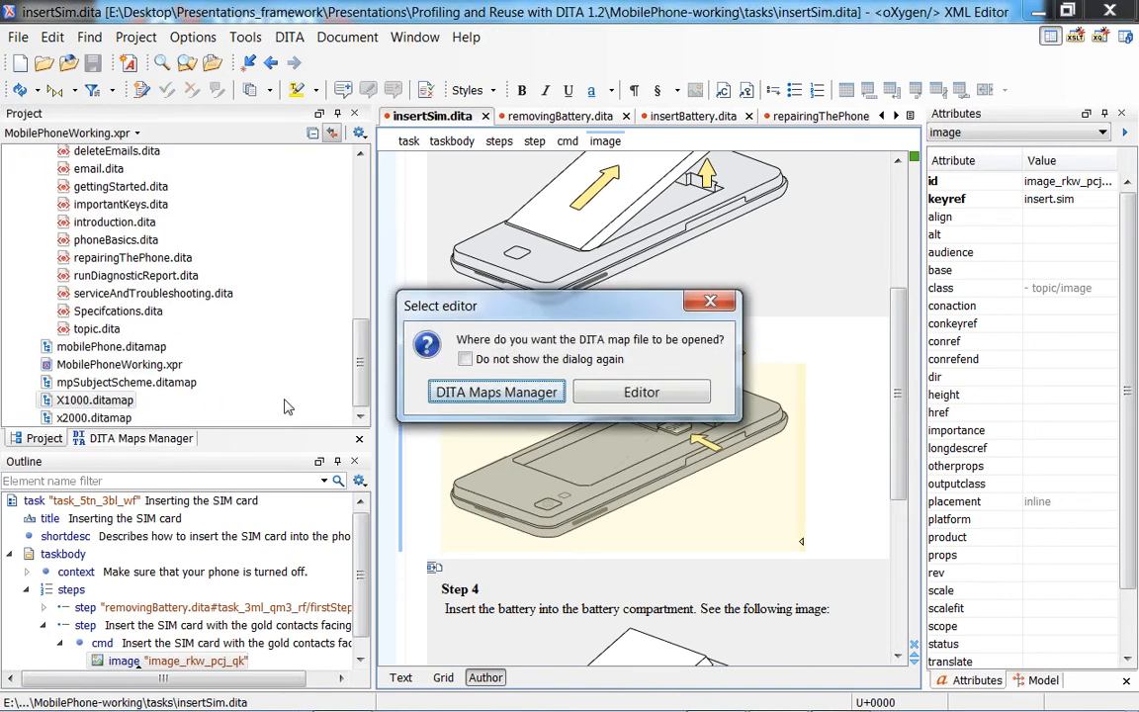
key(Return)
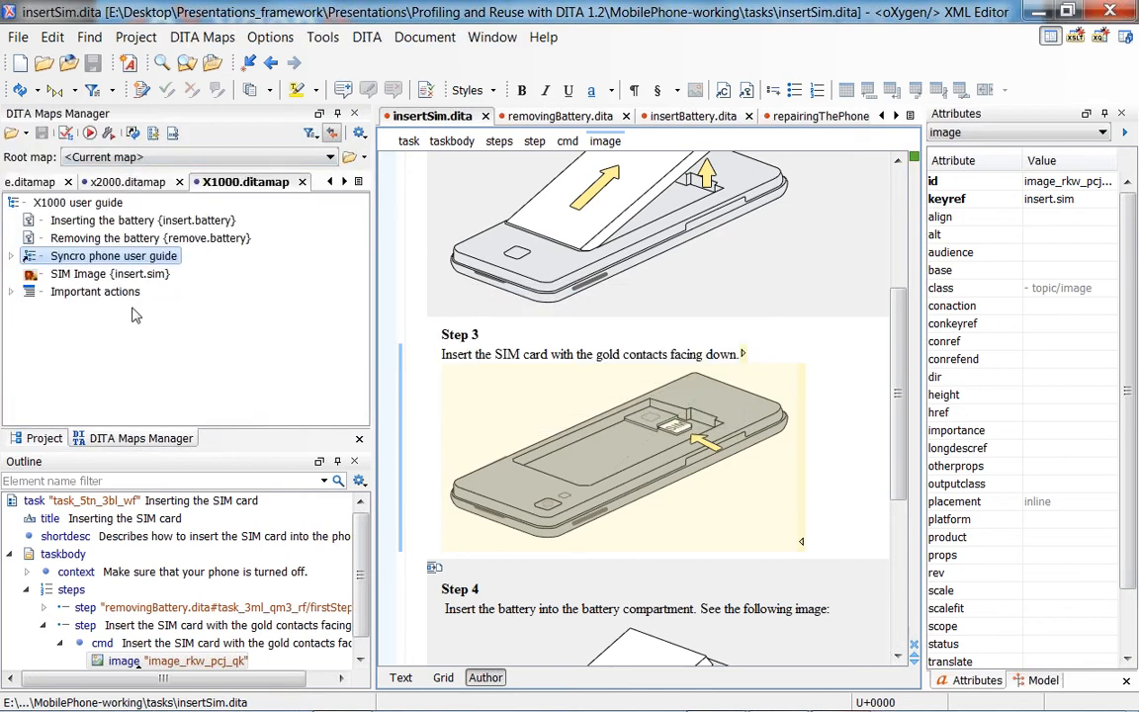
click(138, 274)
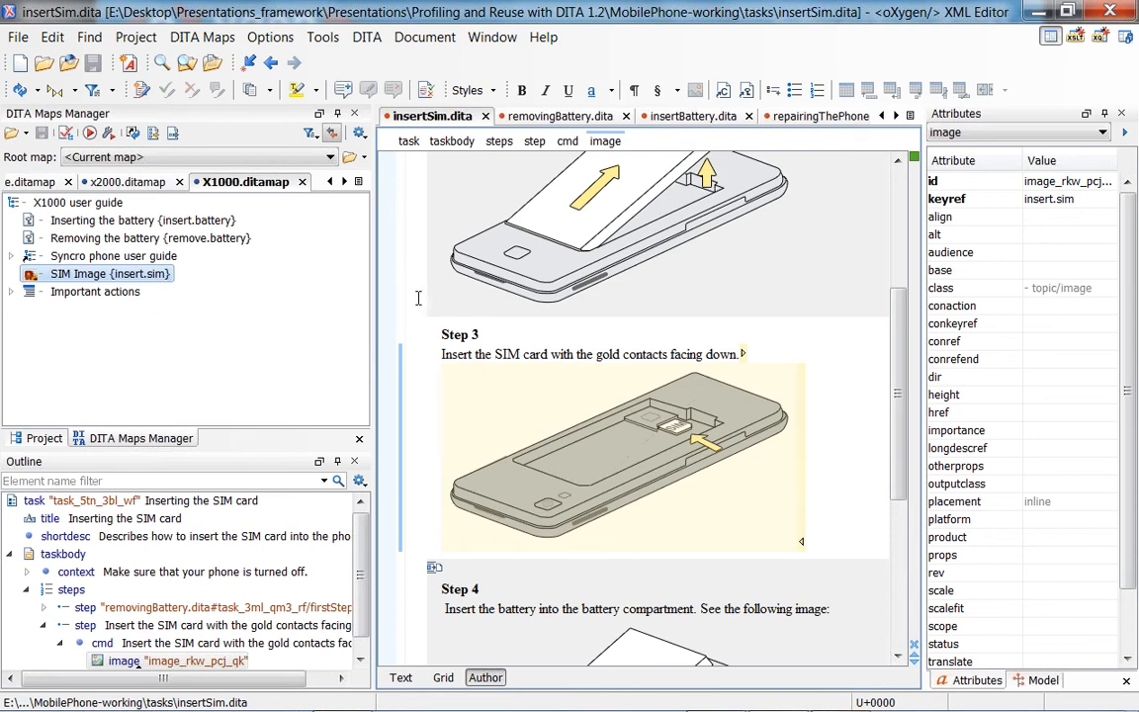
Step: Check how the Step 3 SIM image in insertSim.dita resolves with X1000.ditamap as the current map
click(874, 477)
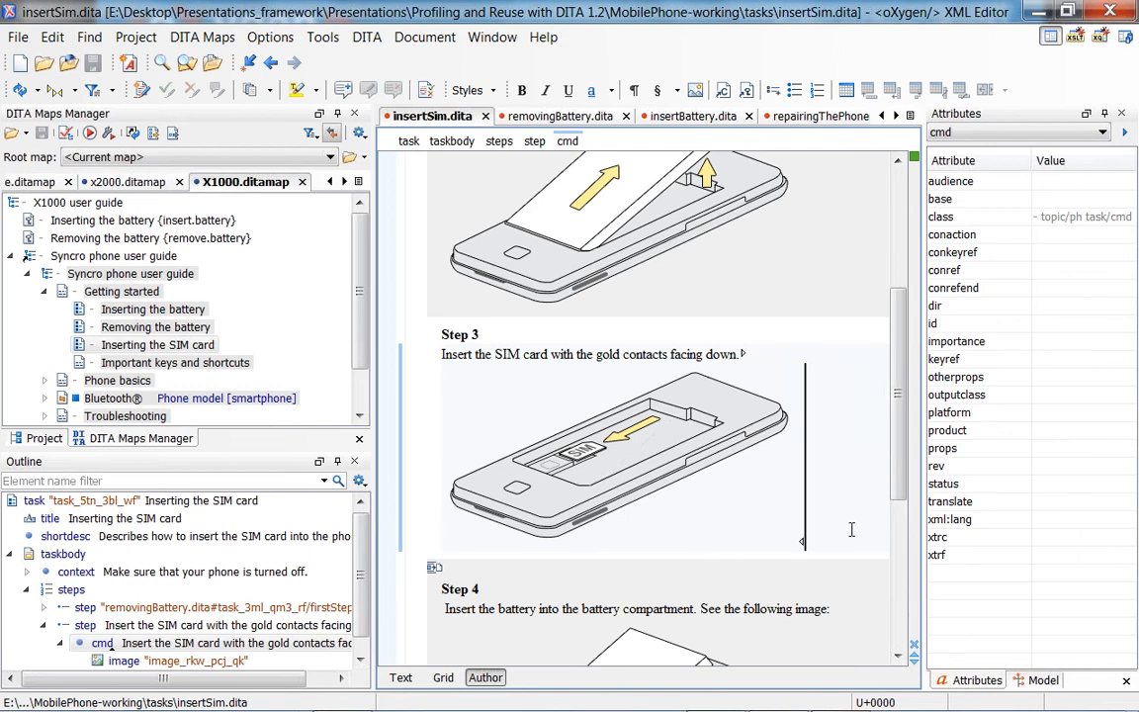
mouse_move(851, 529)
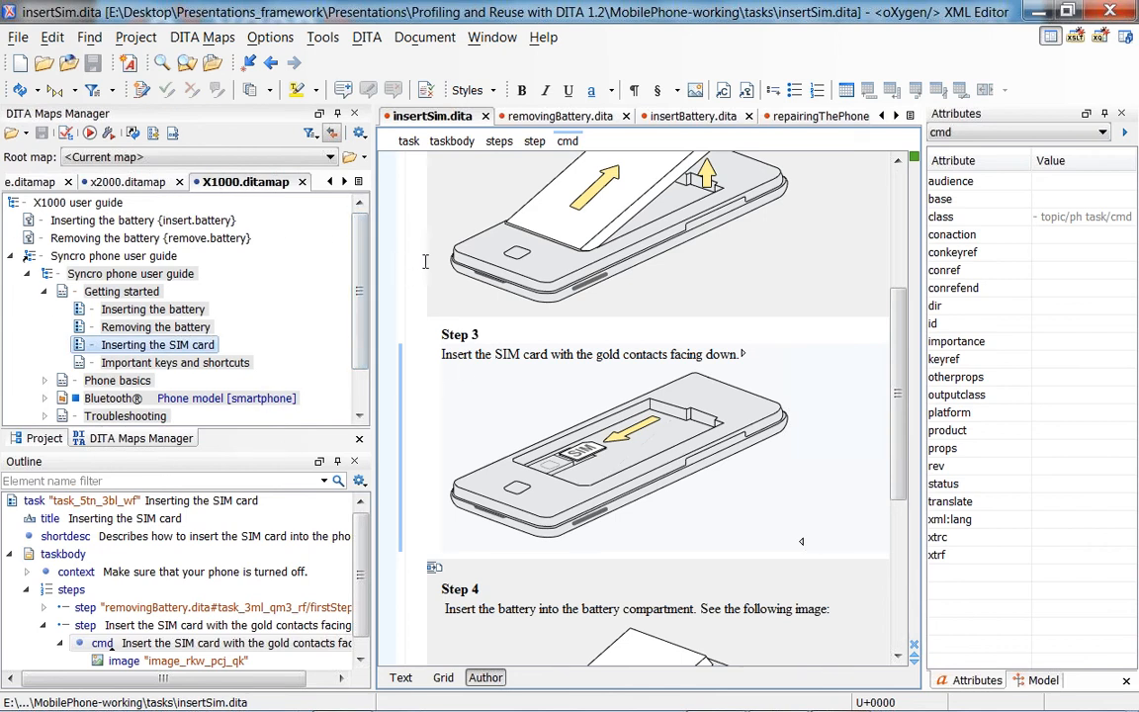
scroll(755, 425, up, 3)
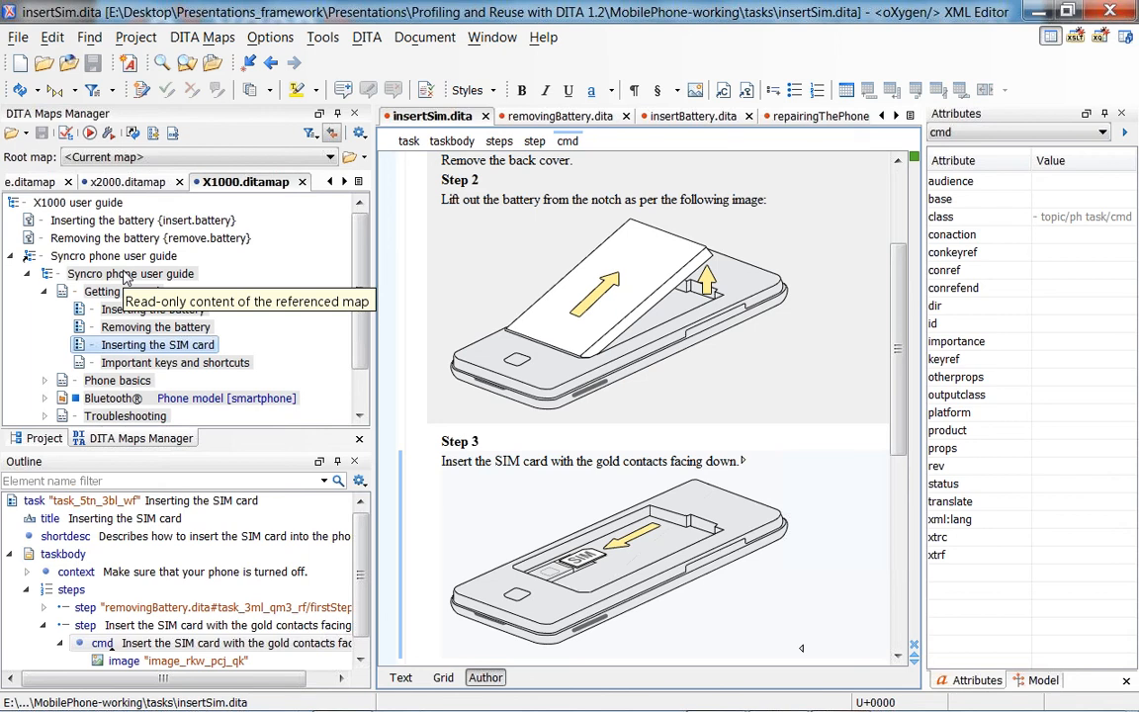
Step: Switch to mobilePhone.ditamap and check how the insert.sim key reference in Step 3 resolves
click(35, 181)
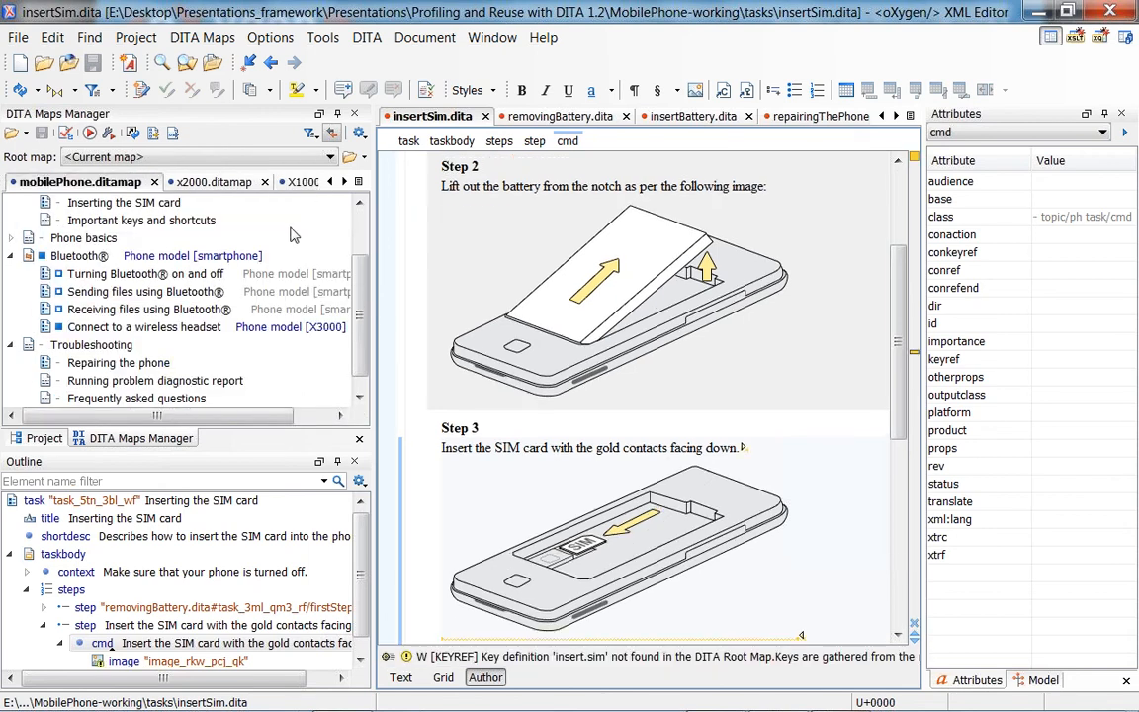
click(134, 293)
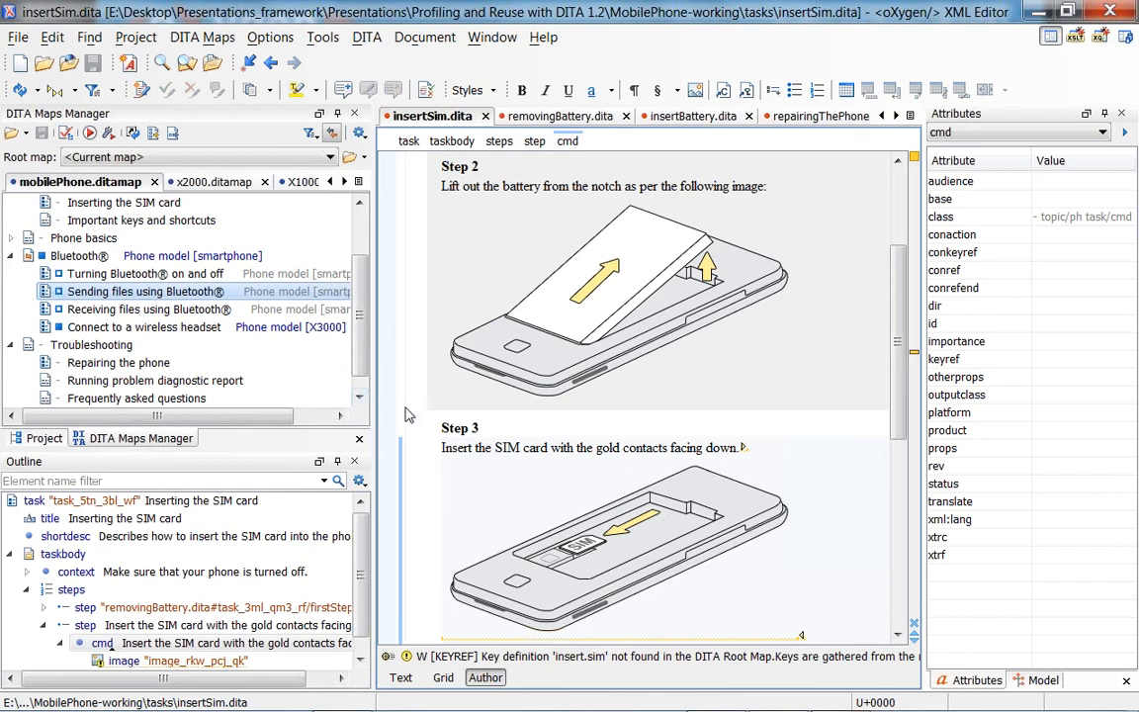
click(580, 426)
scroll(646, 427, down, 2)
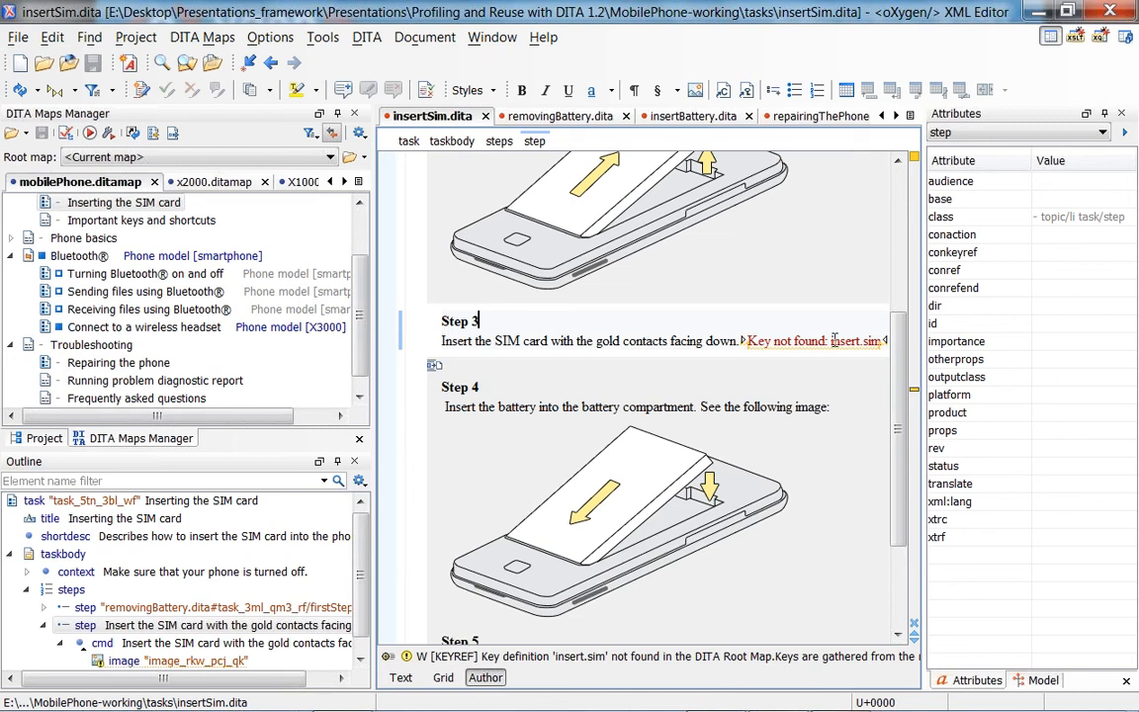
Step: View the keys that mobilePhone.ditamap offers for a key reference, without inserting one
click(592, 91)
click(618, 141)
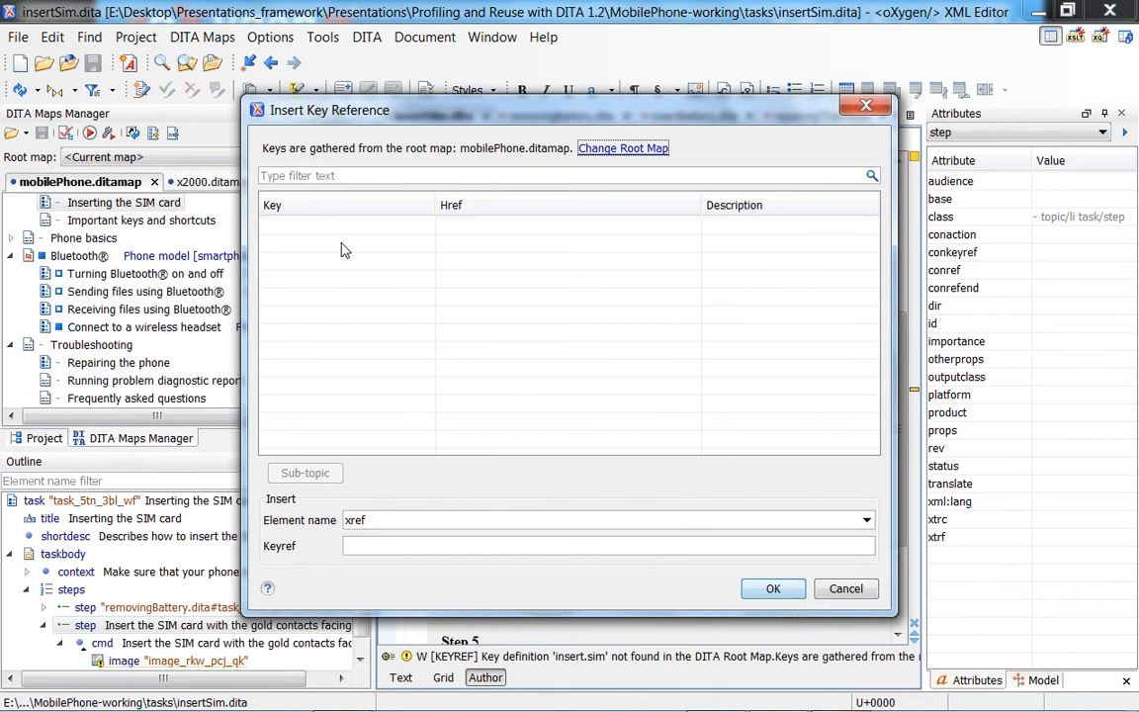
key(Escape)
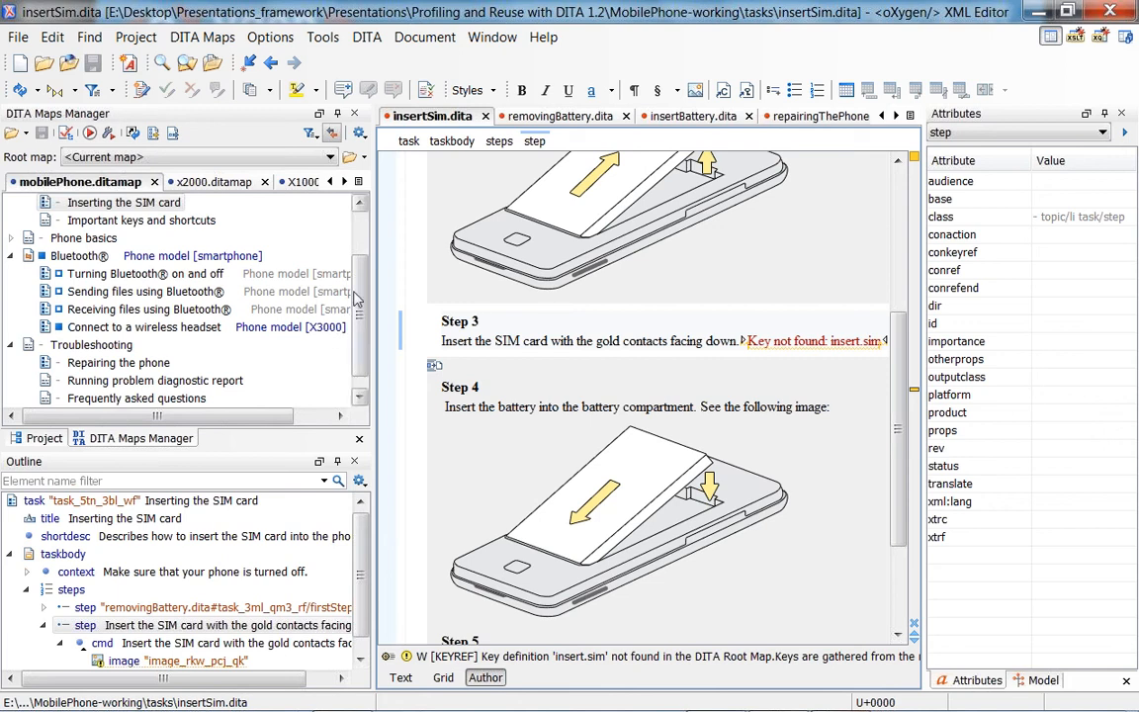
Step: Set the root map to x2000.ditamap and check the Step 3 image in insertSim.dita
click(331, 158)
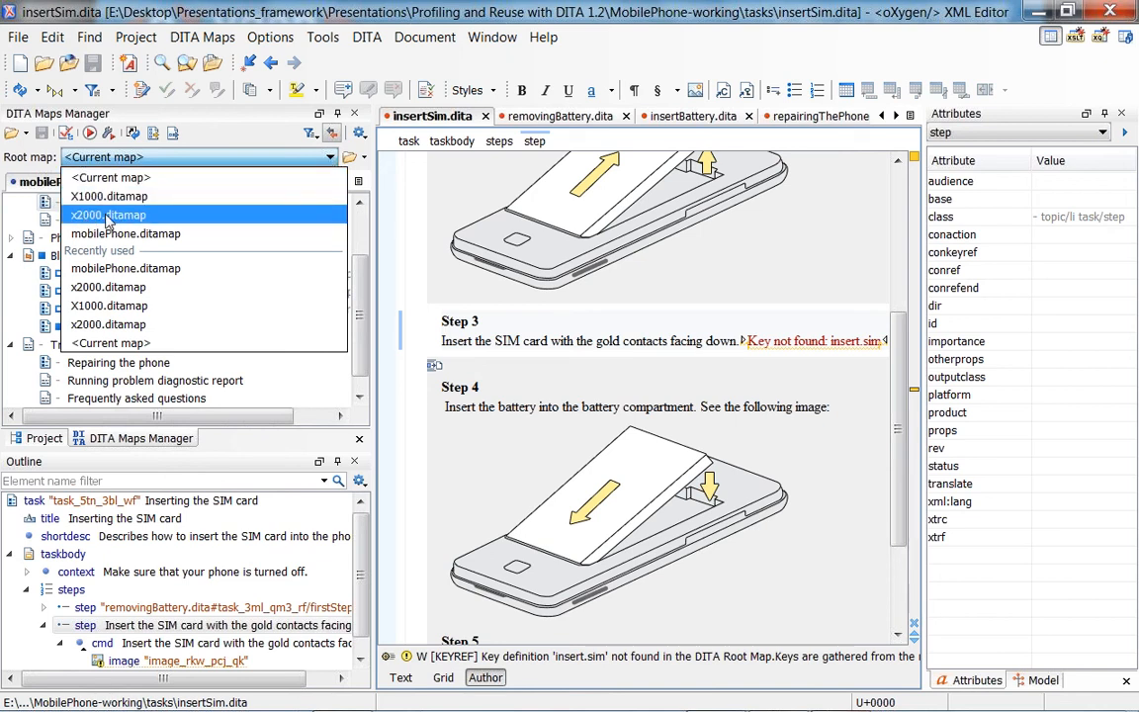
click(146, 218)
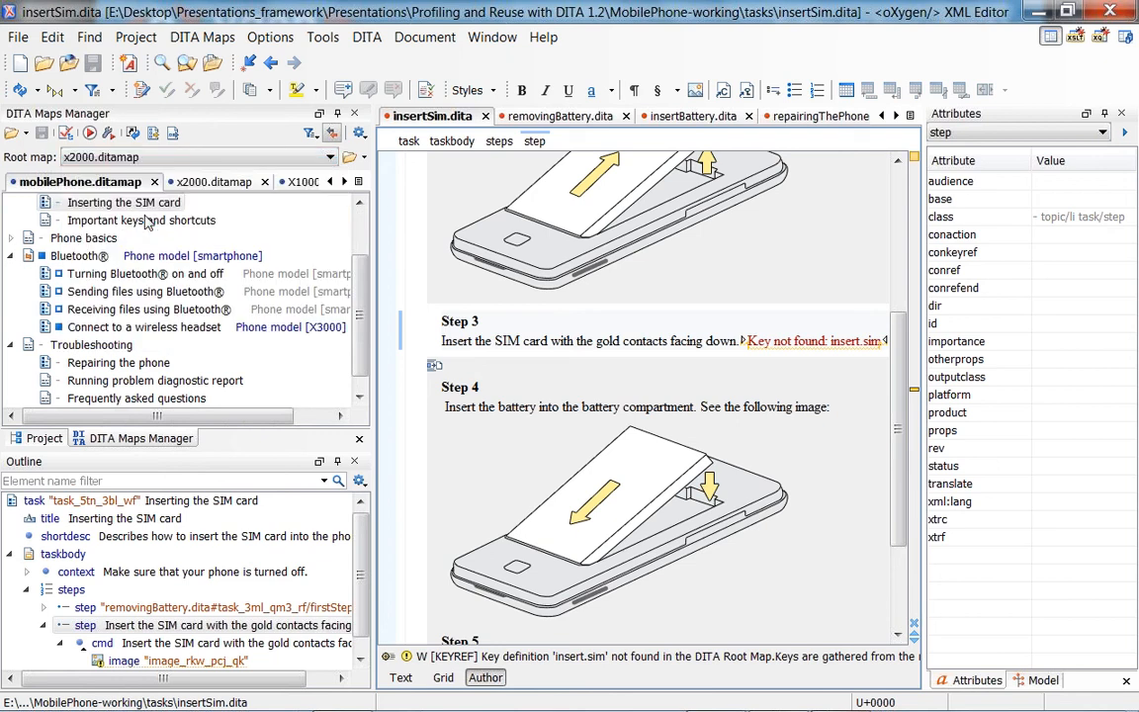
click(539, 340)
scroll(839, 358, down, 2)
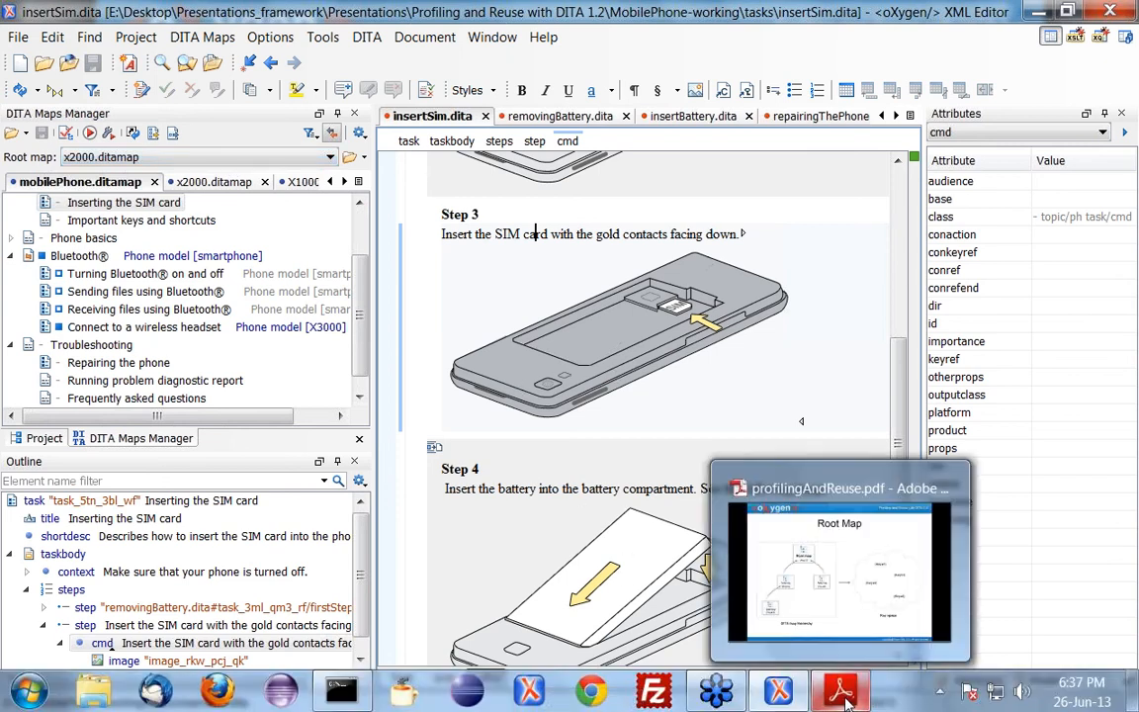
Step: Switch to profilingAndReuse.pdf for the Root Map slide, and return to insertSim.dita to review all its steps
click(843, 692)
click(577, 334)
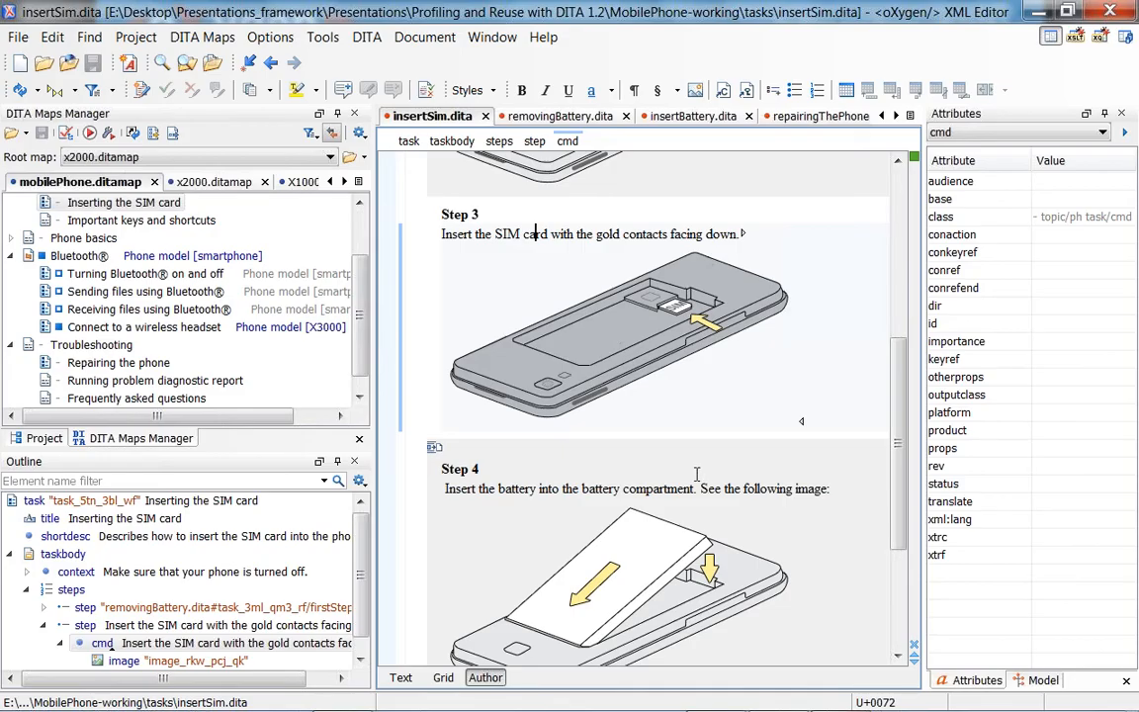
scroll(692, 471, up, 8)
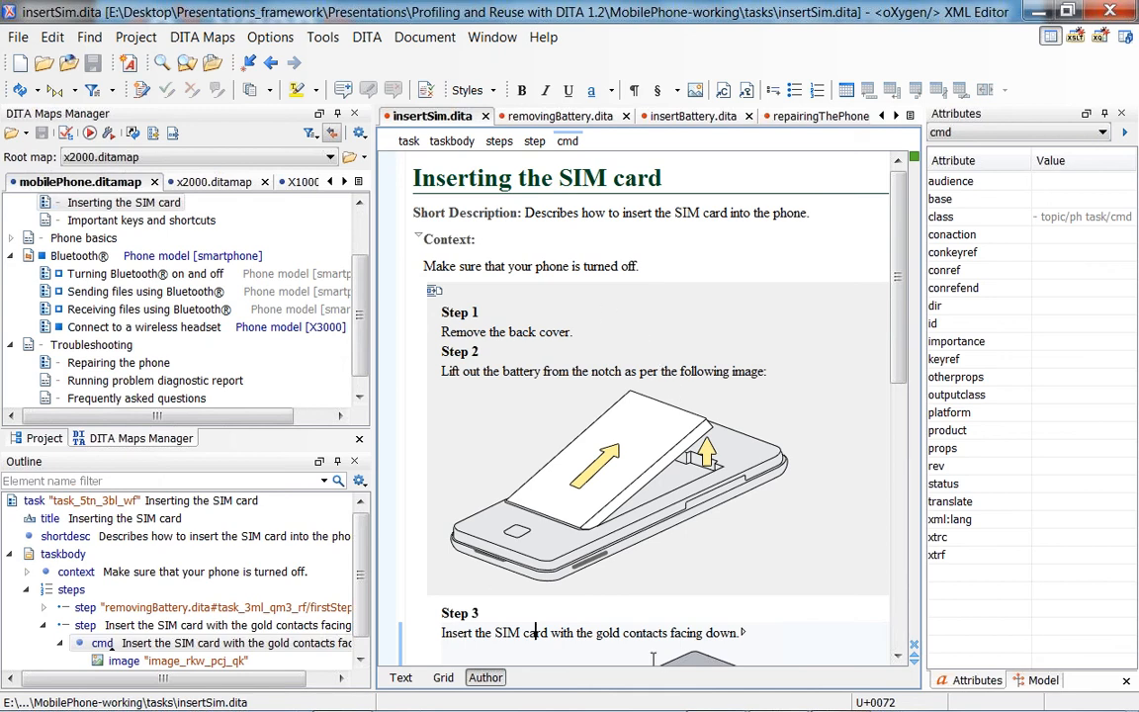
scroll(776, 366, down, 7)
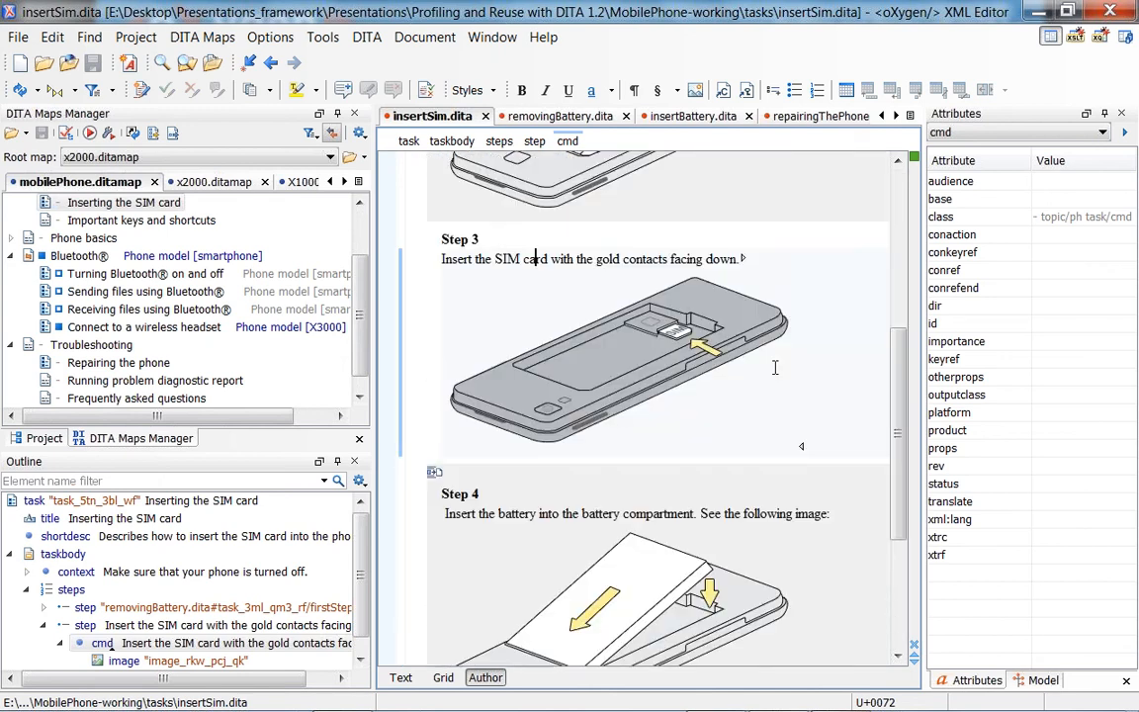
scroll(775, 367, down, 3)
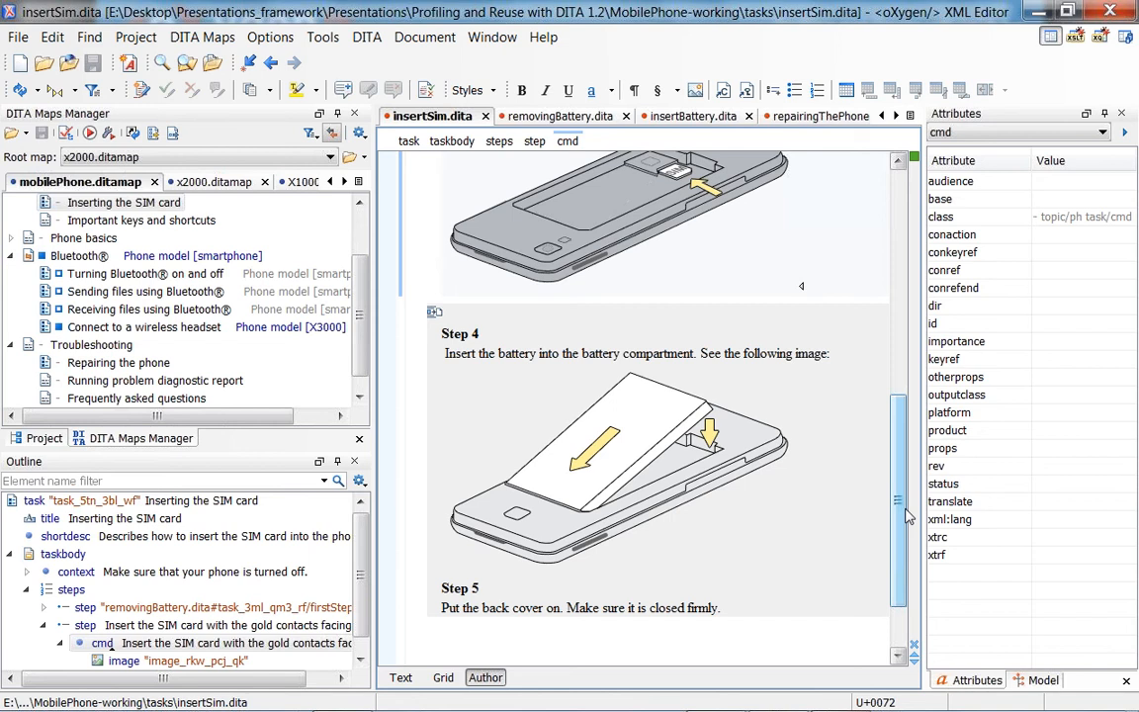
drag(906, 514, 902, 300)
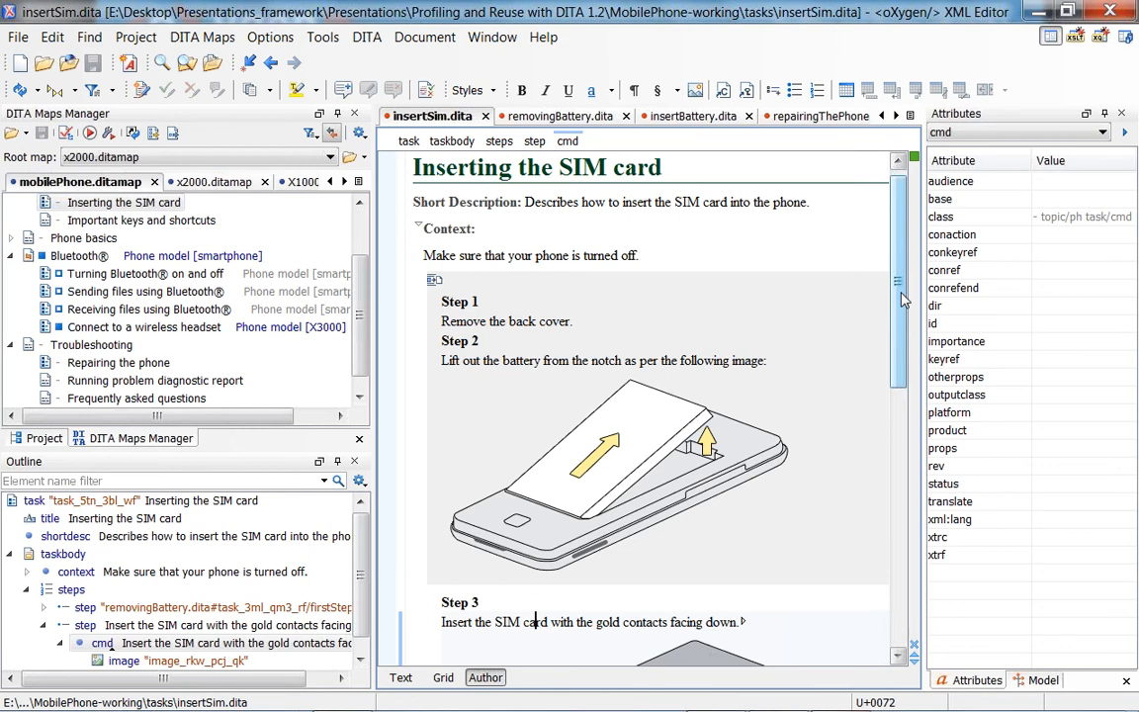
Step: Start a key definition as a child of the X2000 user guide map, targeting insertBattery.dita in tasks/x2000
click(202, 182)
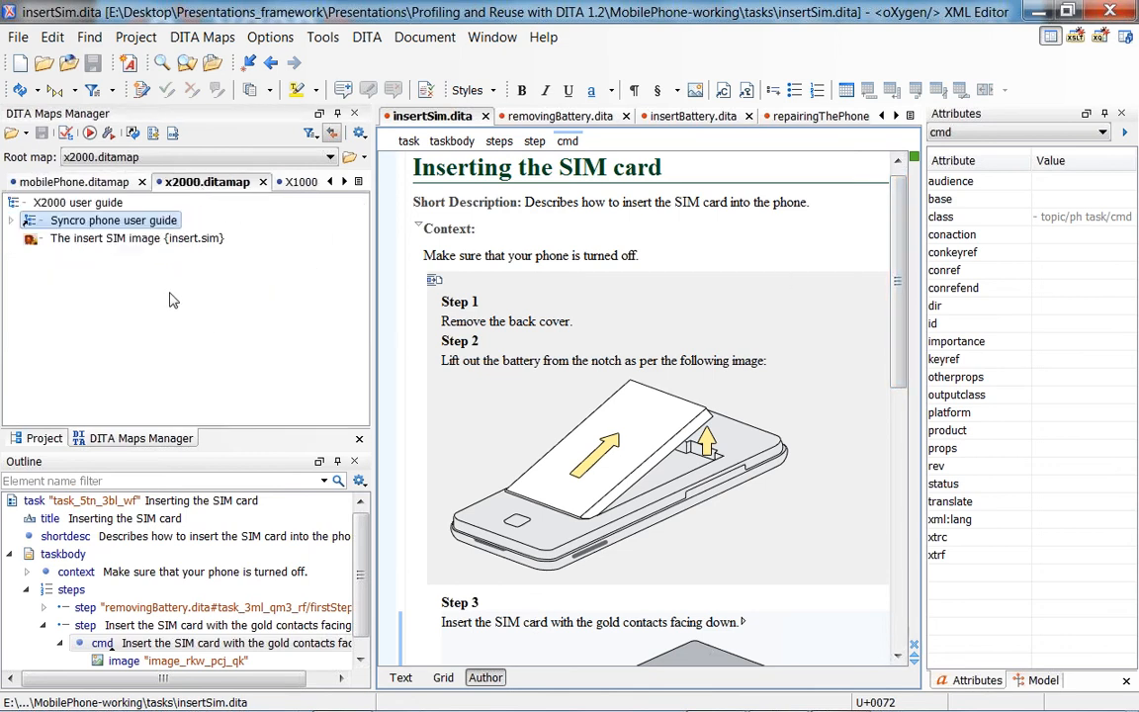
right_click(65, 203)
mouse_move(138, 203)
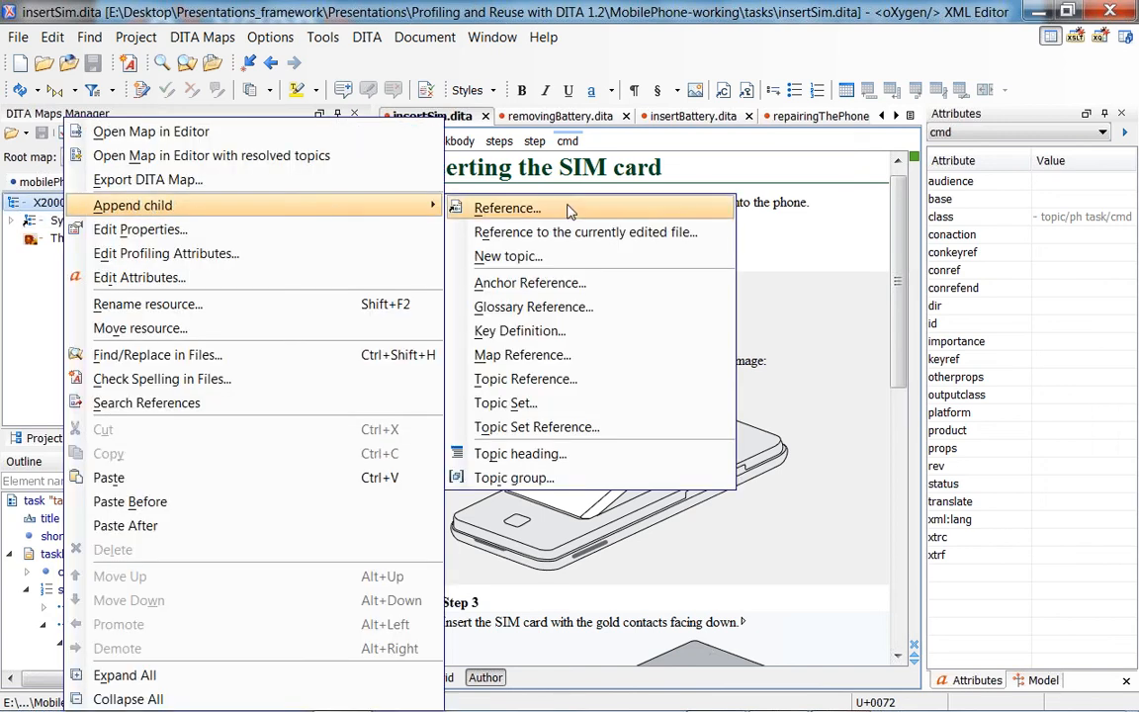
click(531, 339)
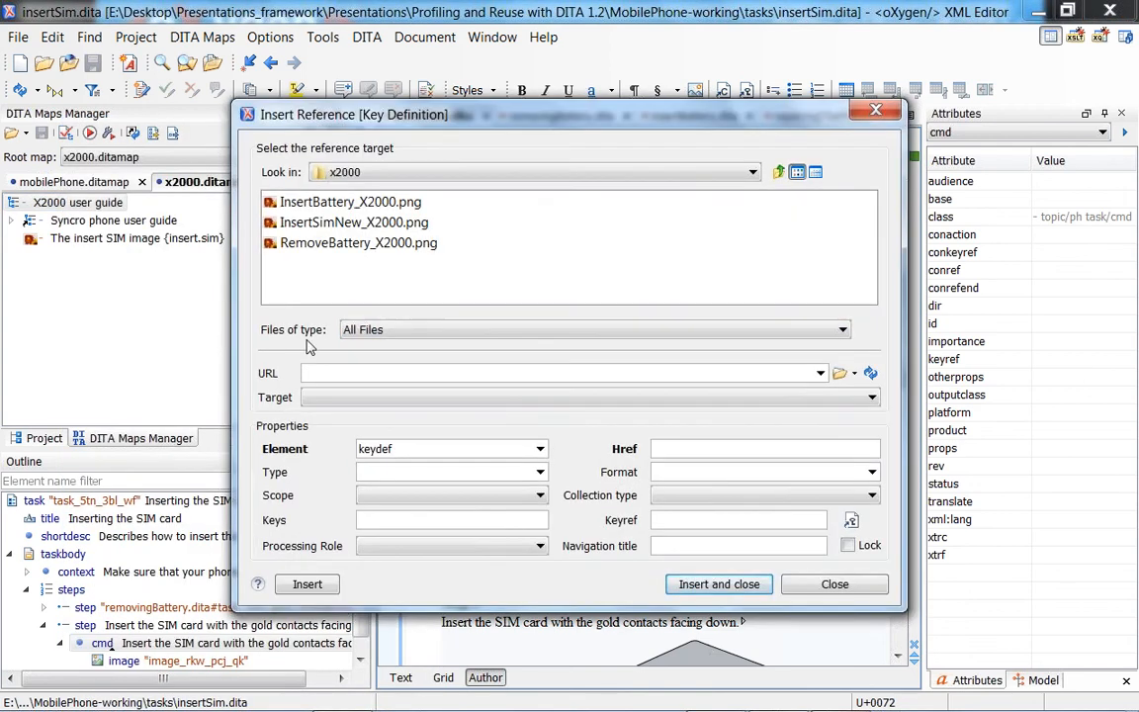
click(777, 172)
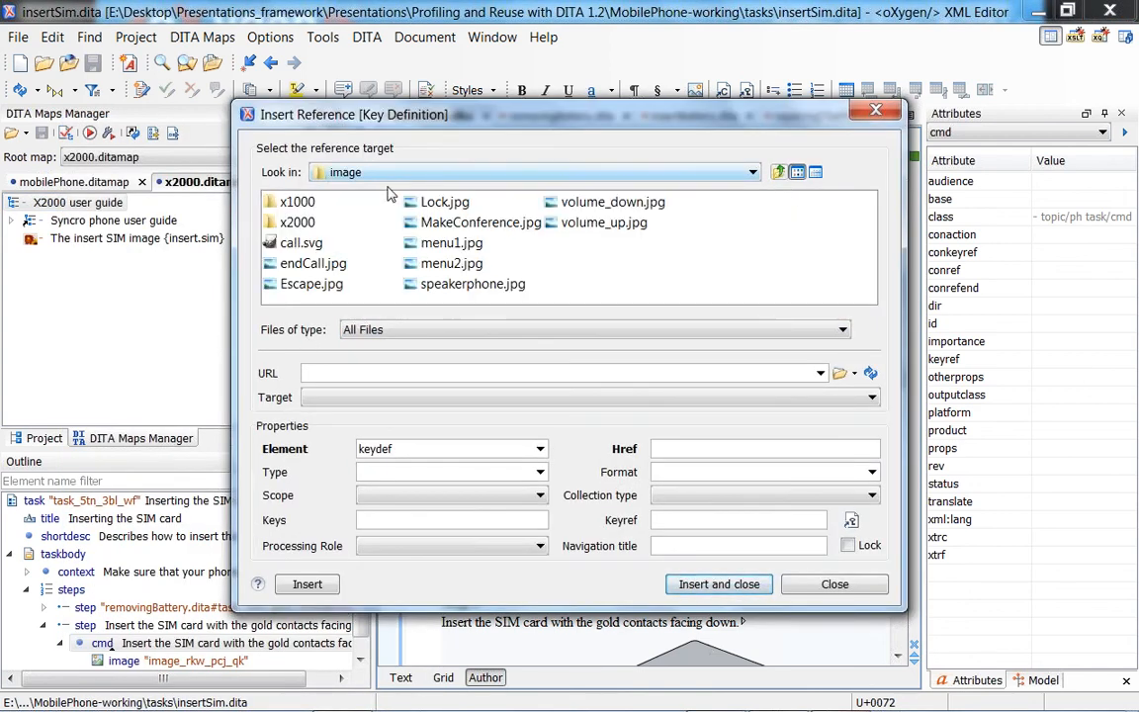
click(778, 172)
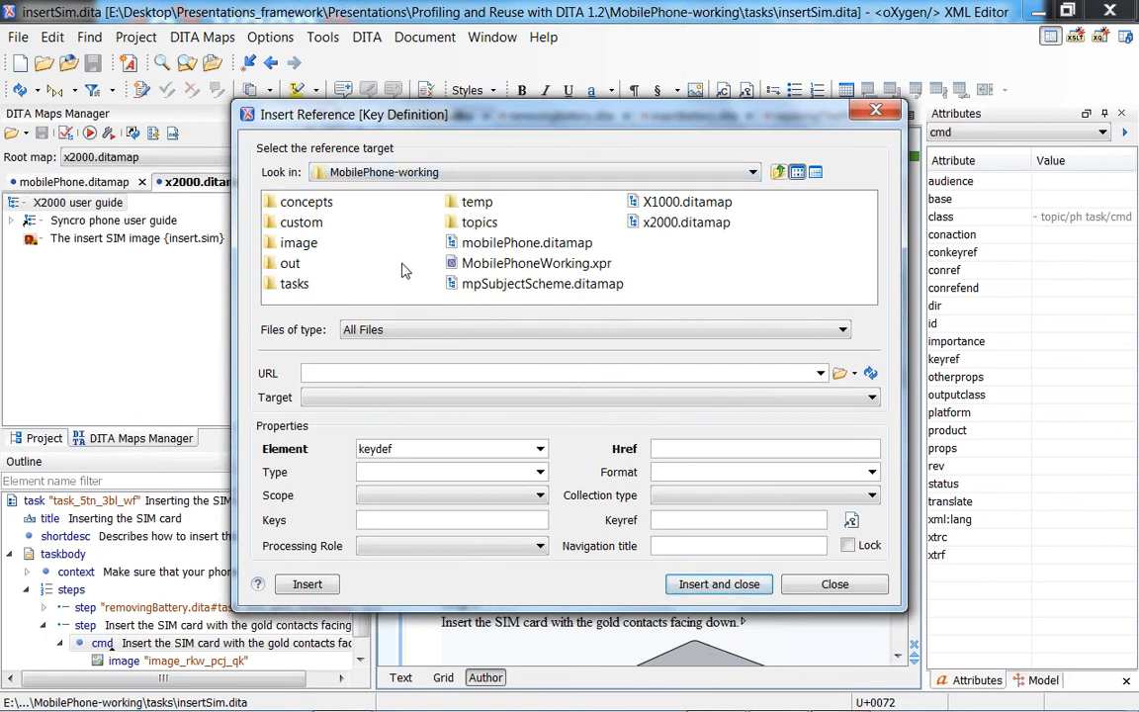
double_click(294, 284)
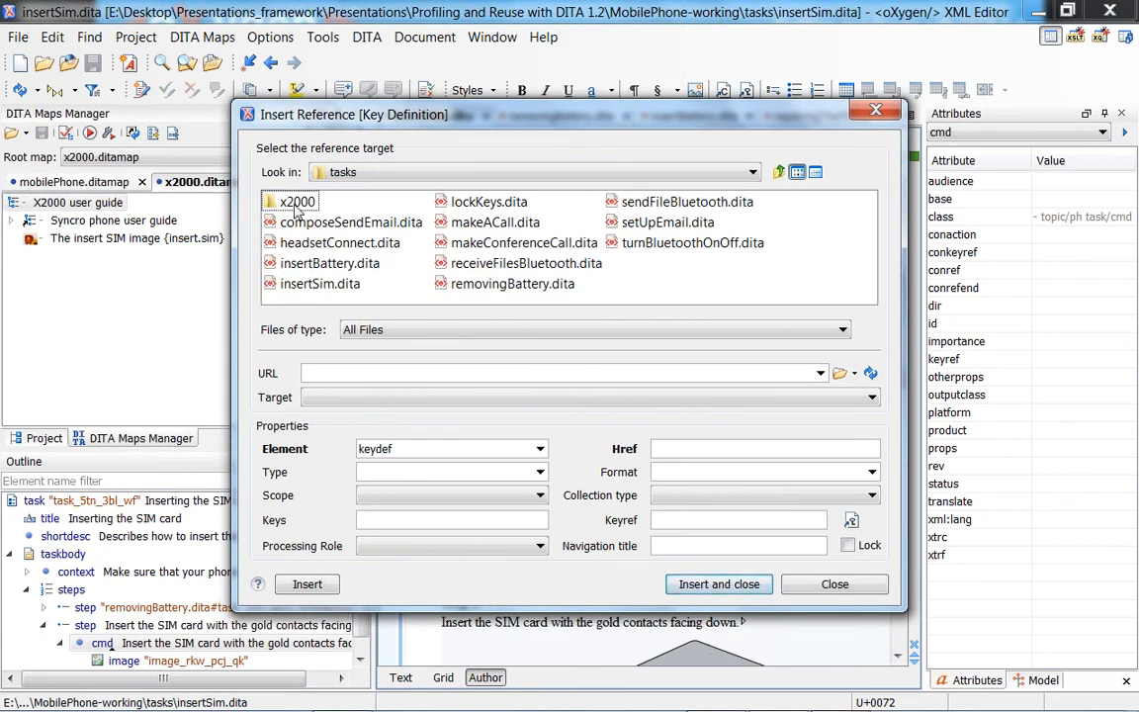
double_click(296, 204)
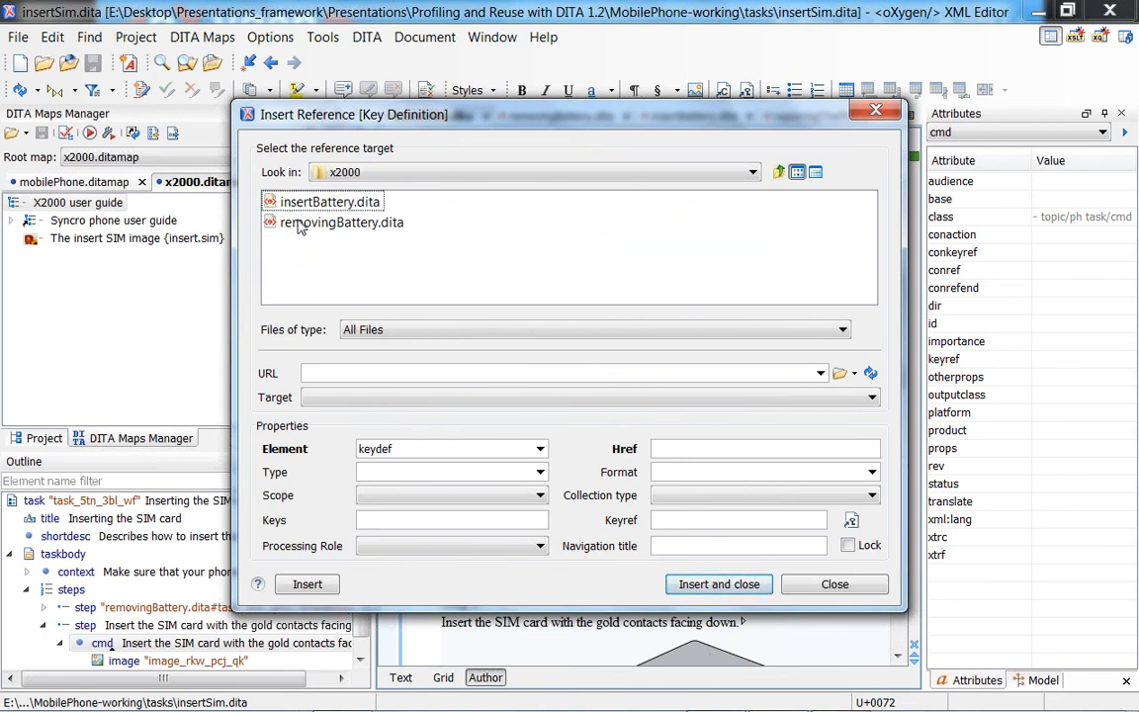
click(289, 204)
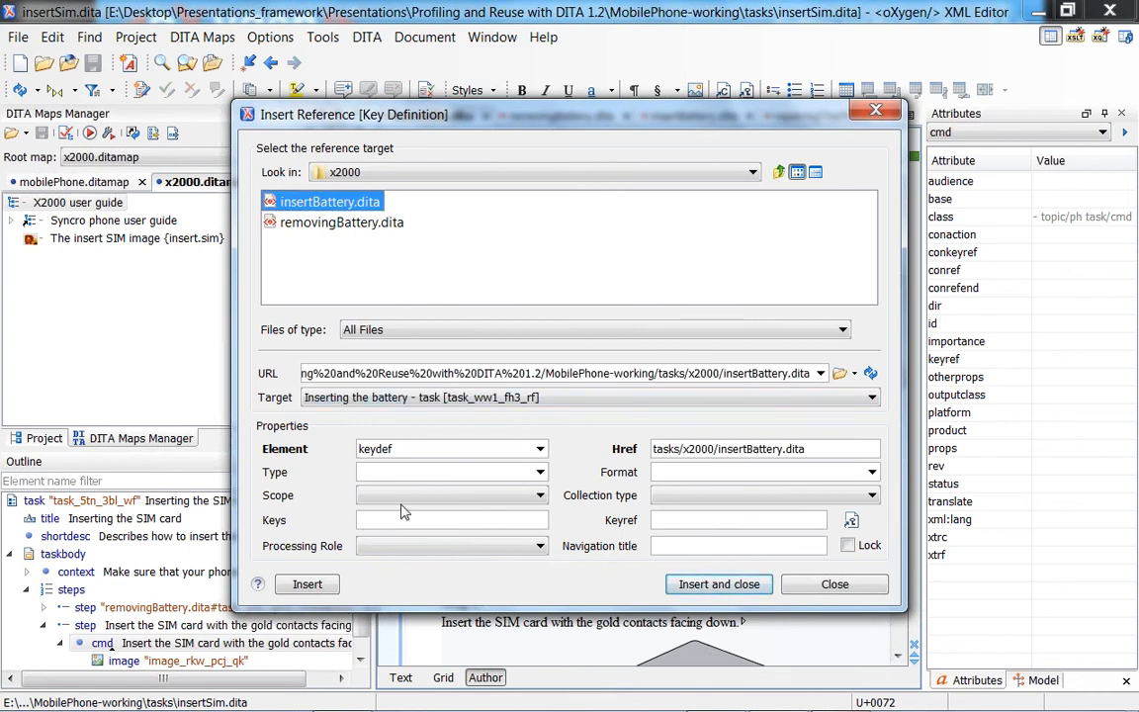
Step: Set the key name to insert.battery and insert the key definition
click(380, 521)
text(insert.battery)
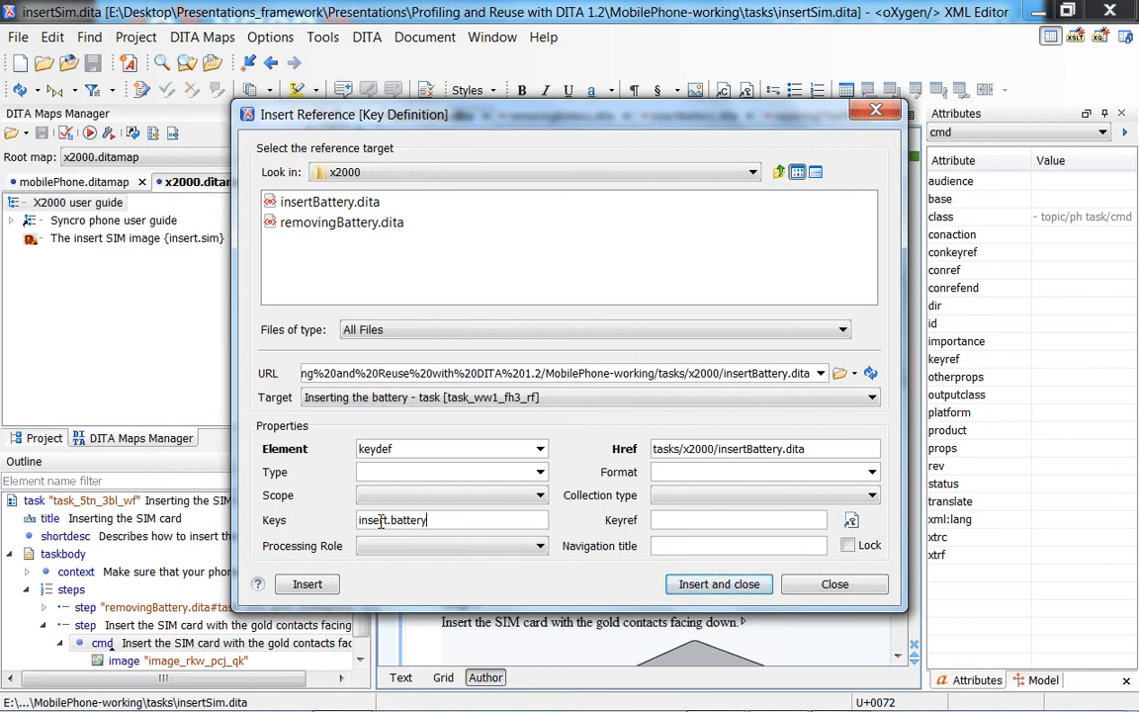
click(716, 584)
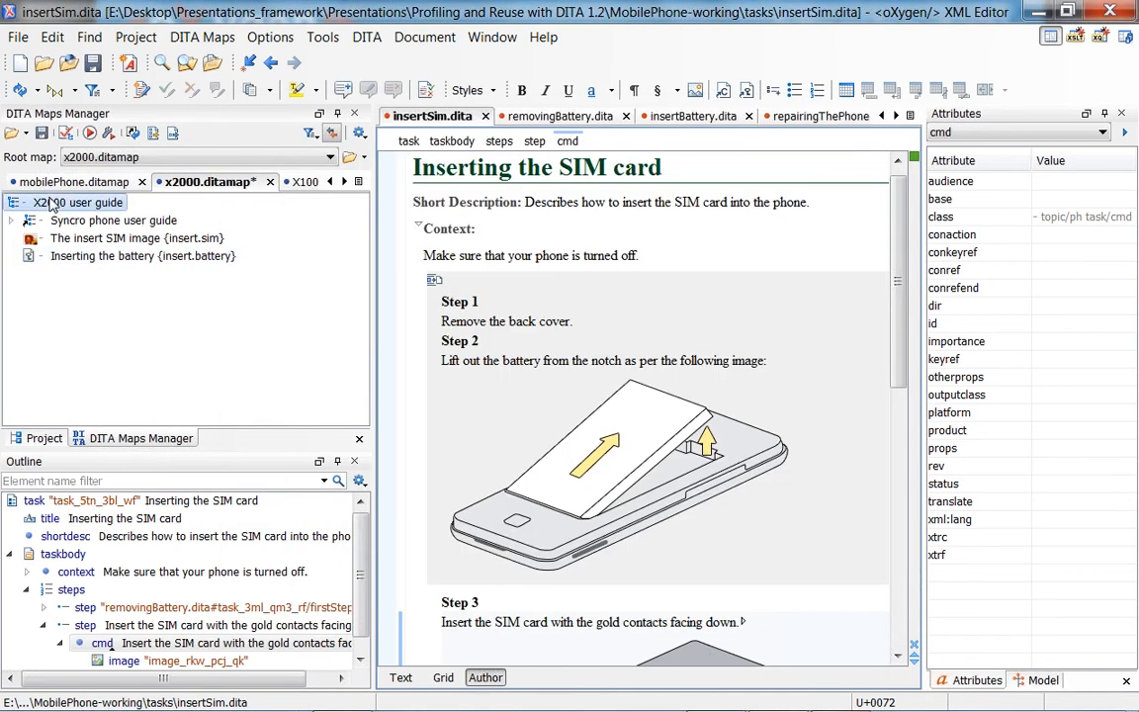
Step: Append a key definition for tasks/x2000/removingBattery.dita with the key remove.battery to the X2000 map, and save the map
right_click(51, 203)
mouse_move(257, 204)
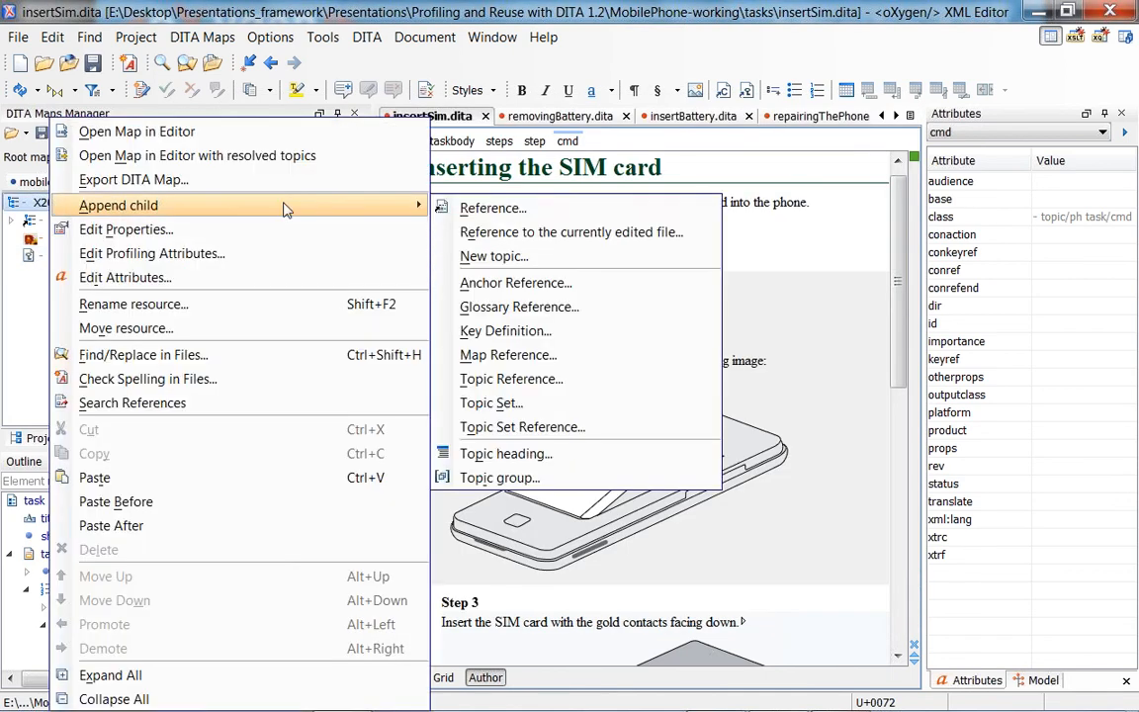
click(532, 331)
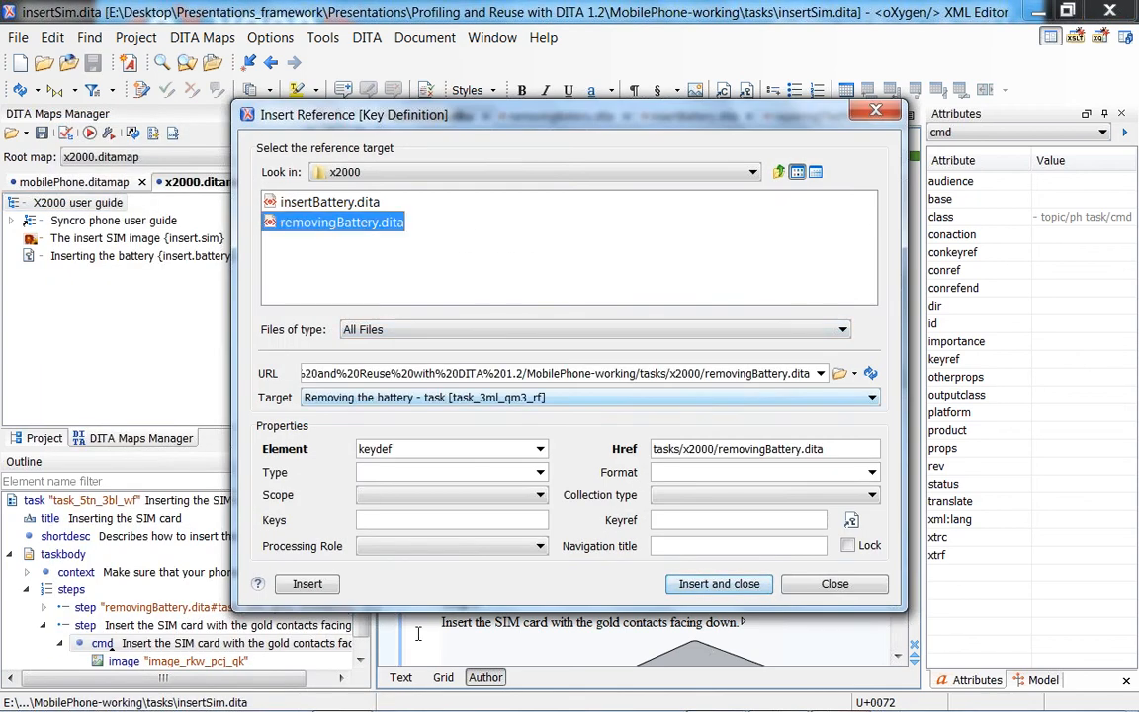
click(381, 518)
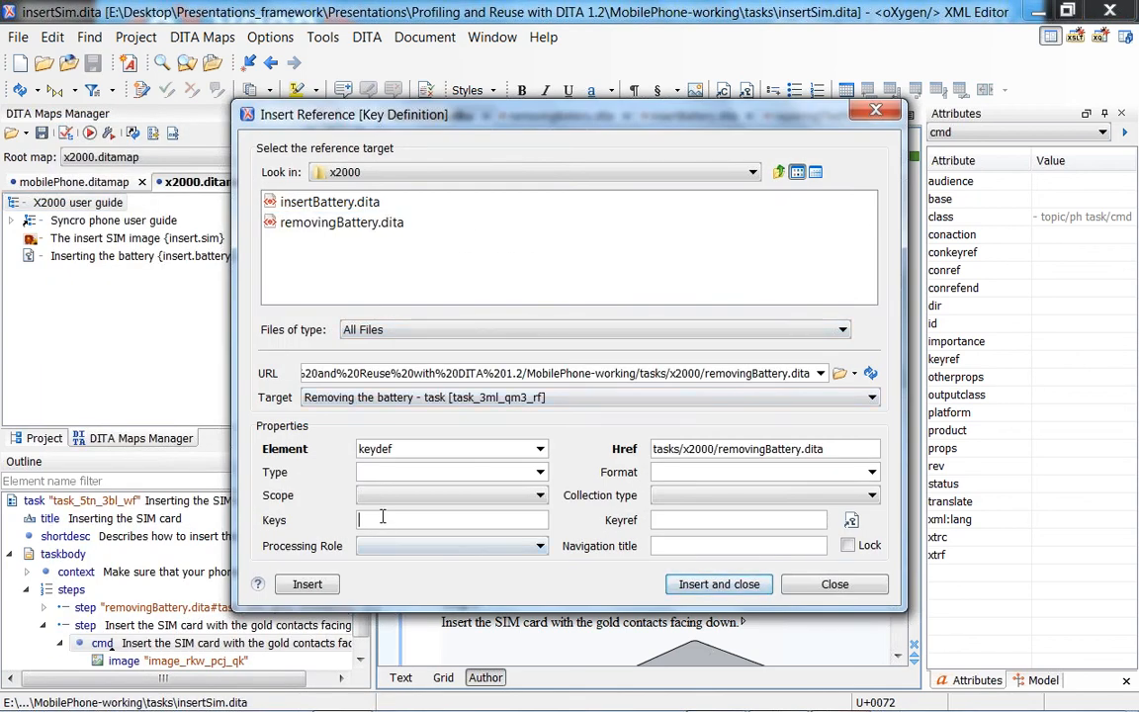
text(remove.battery)
click(719, 584)
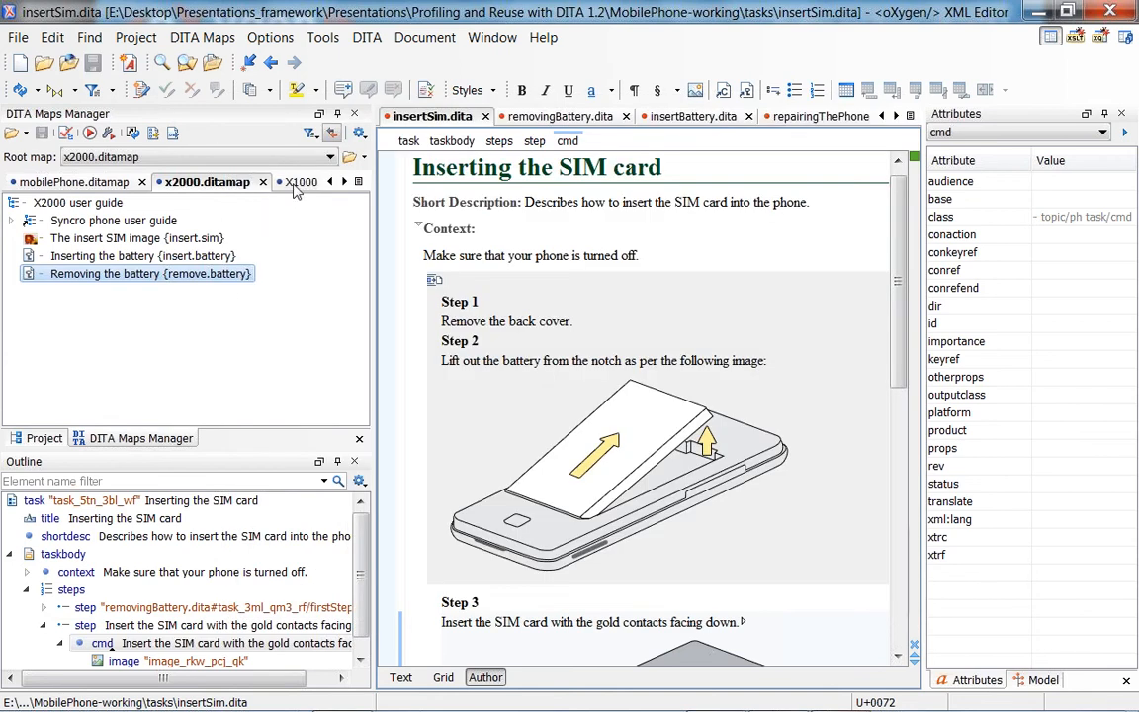
Step: Review the insert.battery and remove.battery key definitions in X1000.ditamap, and return to x2000.ditamap with the cursor in insertSim.dita's Context paragraph
click(300, 183)
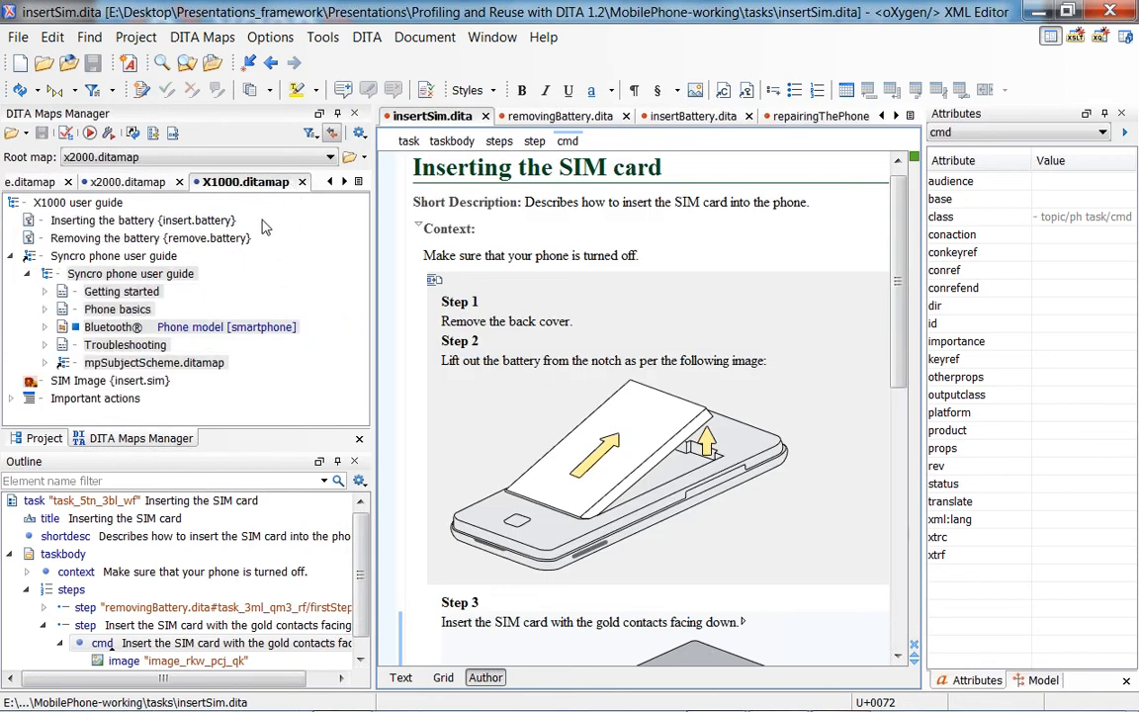
click(10, 255)
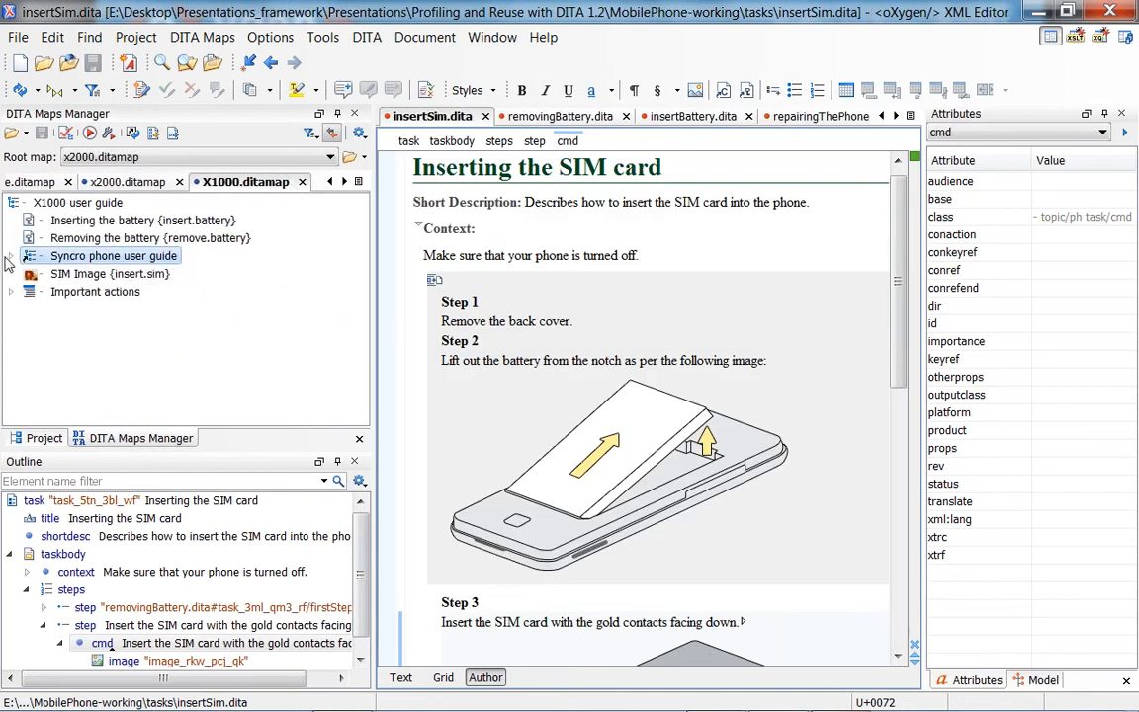
click(126, 237)
ctrl+click(117, 220)
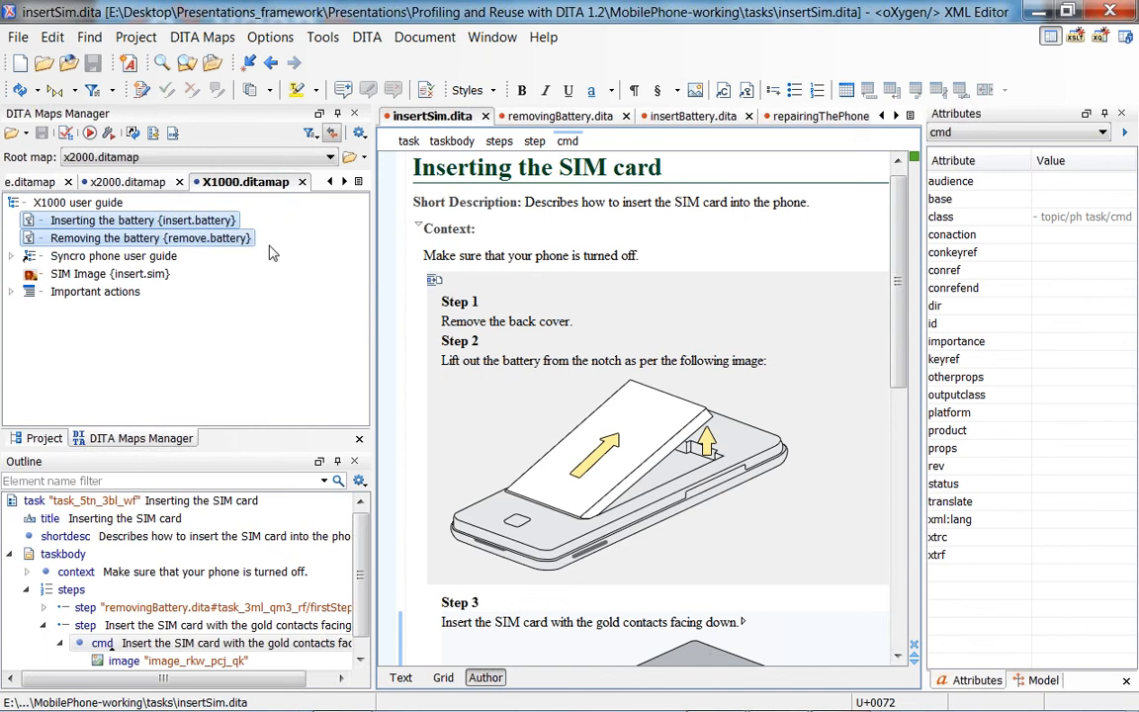
click(121, 182)
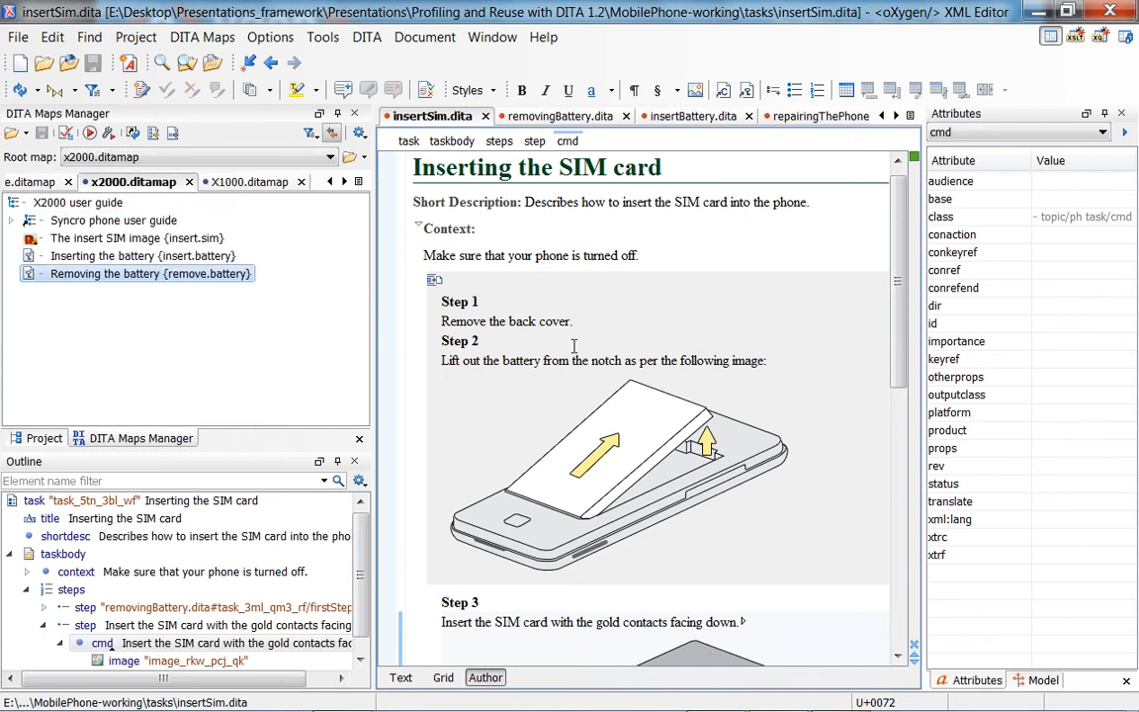
click(654, 256)
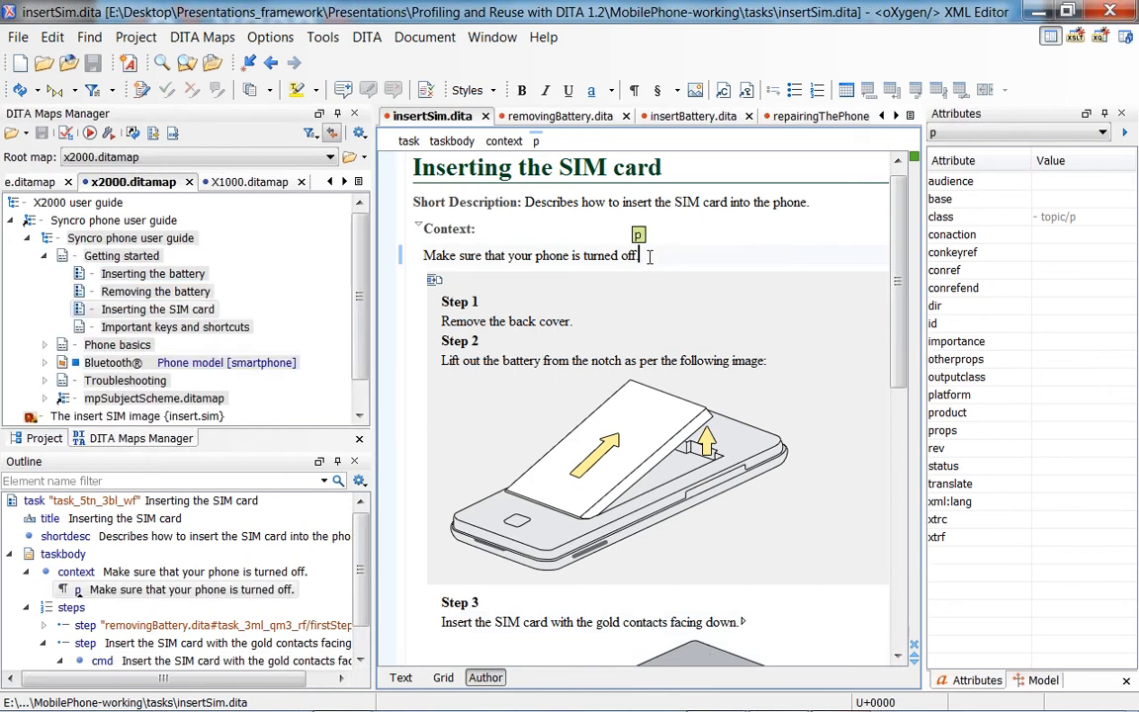
Step: Delete the direct content reference to the removingBattery.dita steps from the start of the procedure in insertSim.dita
click(583, 321)
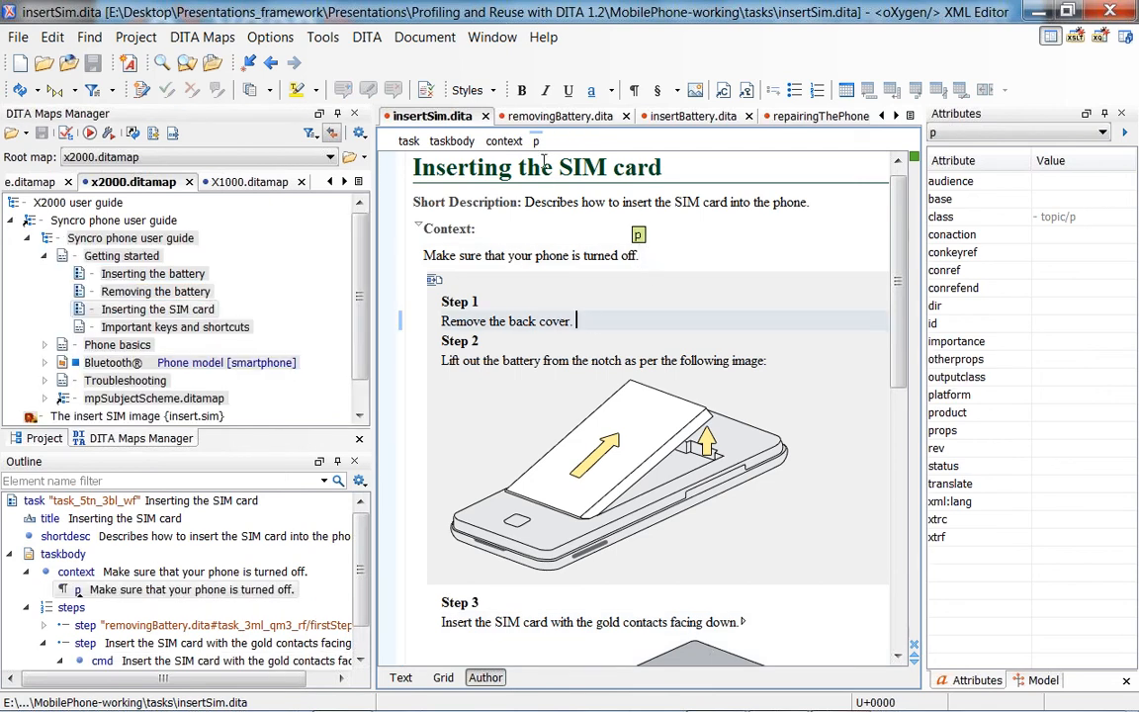
click(534, 141)
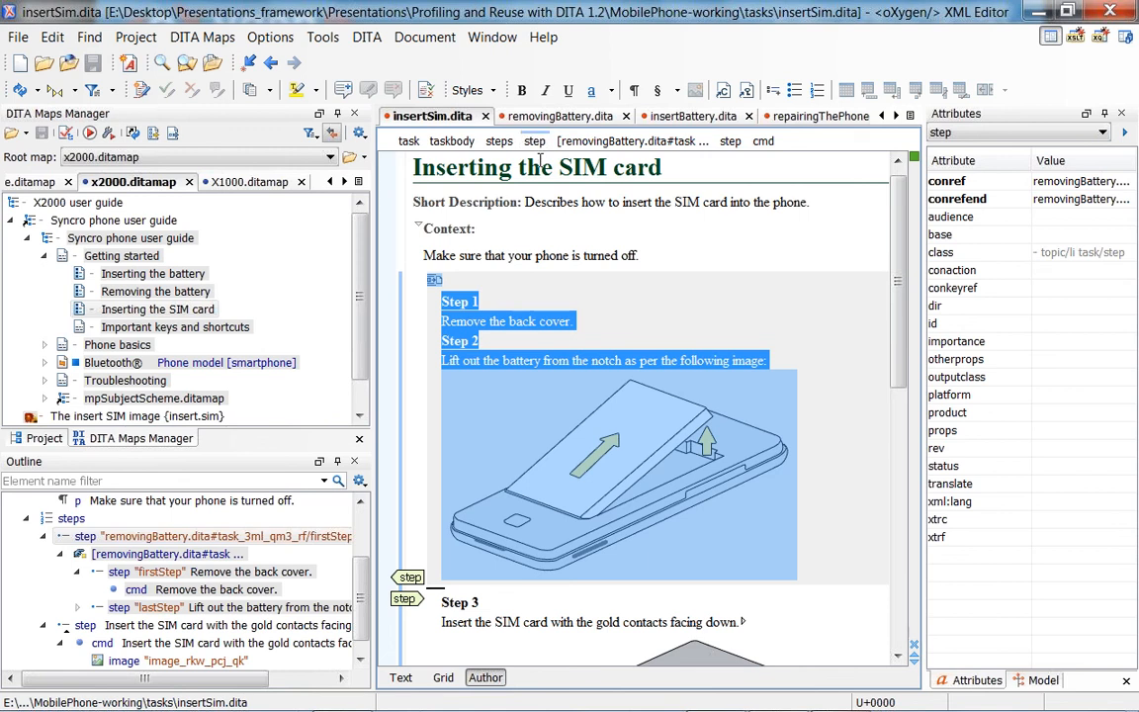
key(Delete)
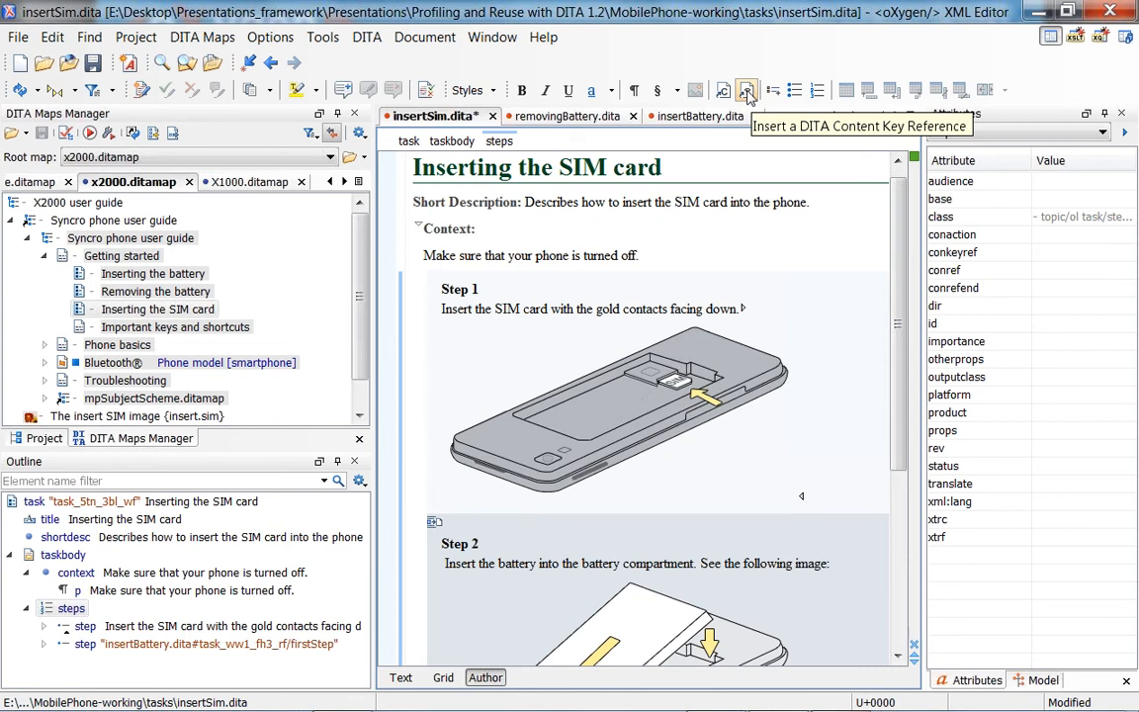
Step: Insert a step content key reference at the start of the procedure, using remove.battery with the range firstStep to lastStep
click(747, 91)
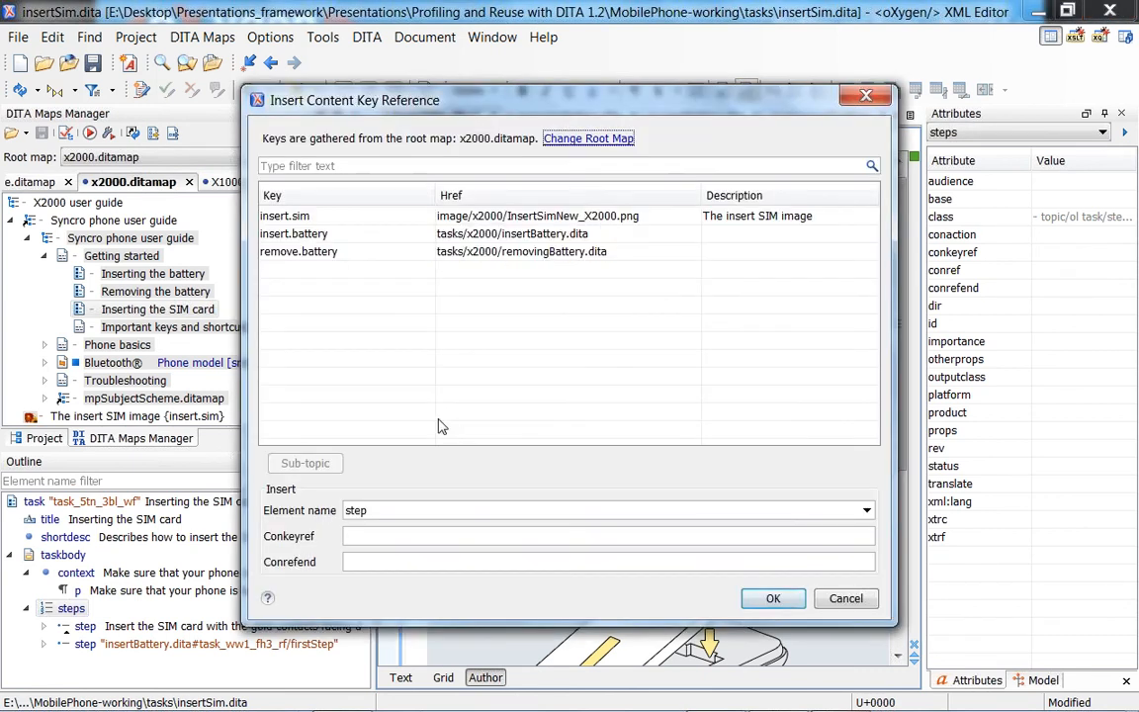
click(288, 217)
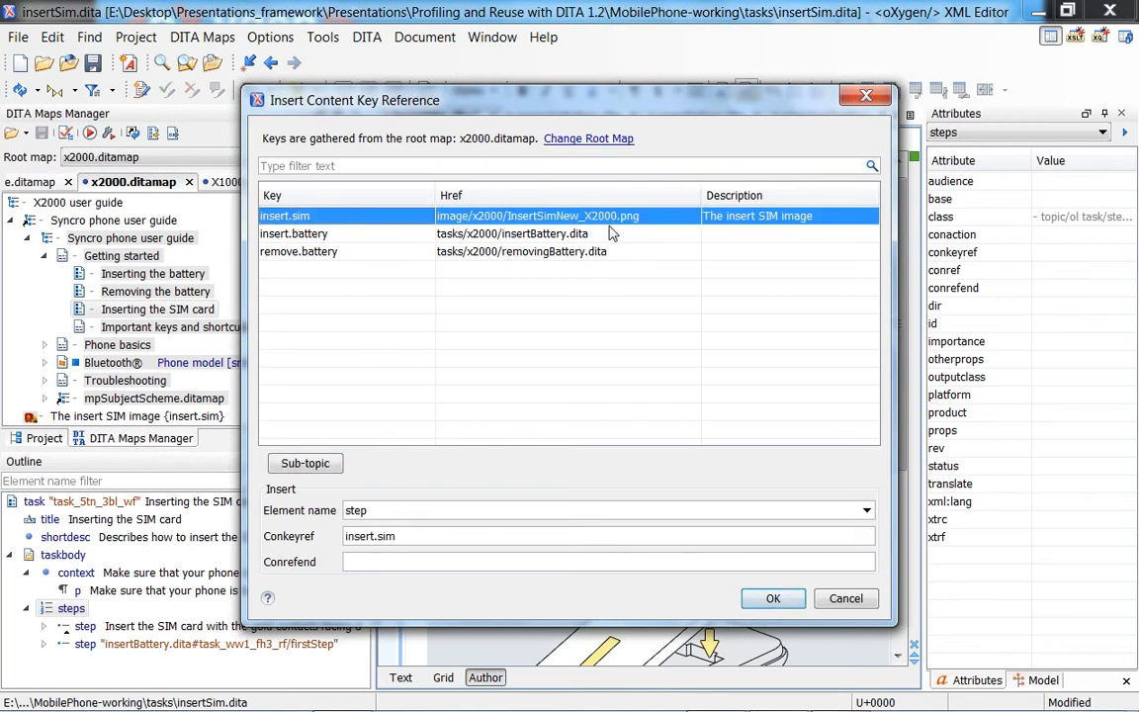
click(278, 233)
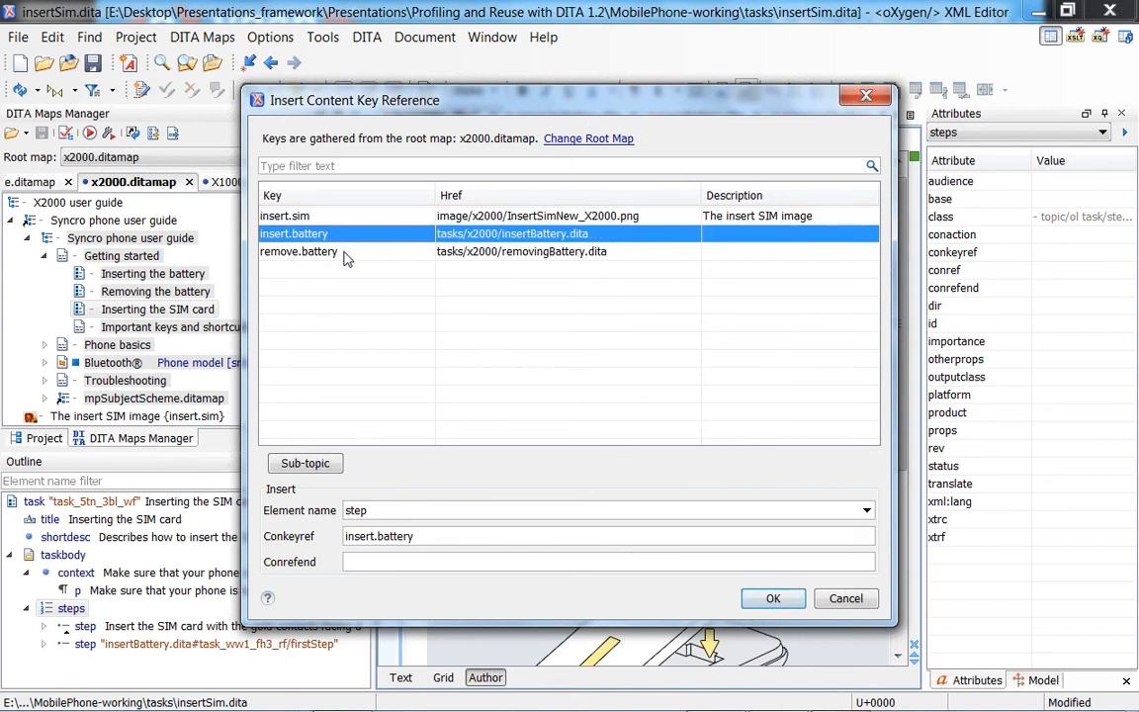
click(346, 253)
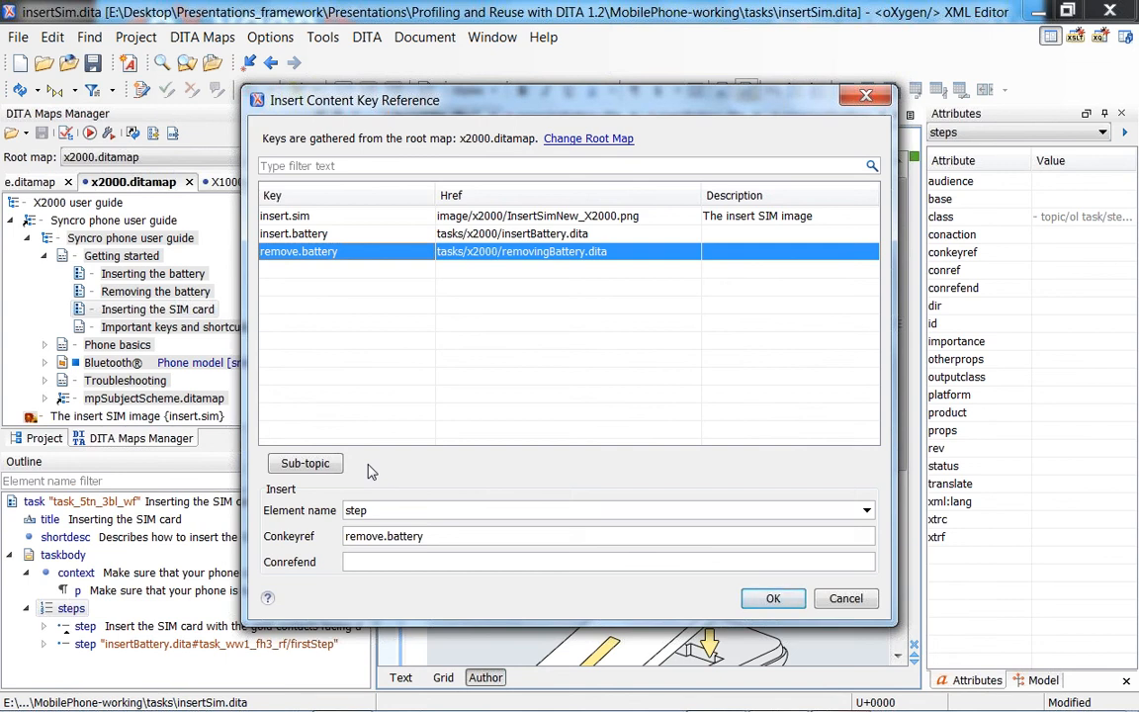
click(296, 468)
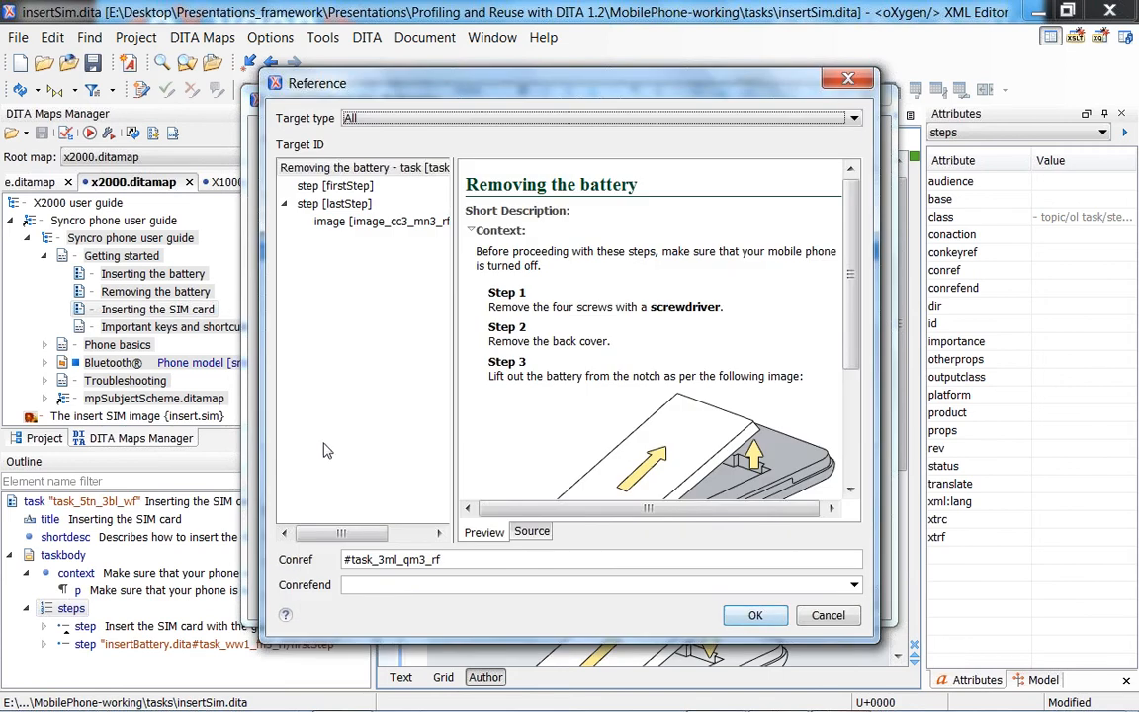
click(316, 187)
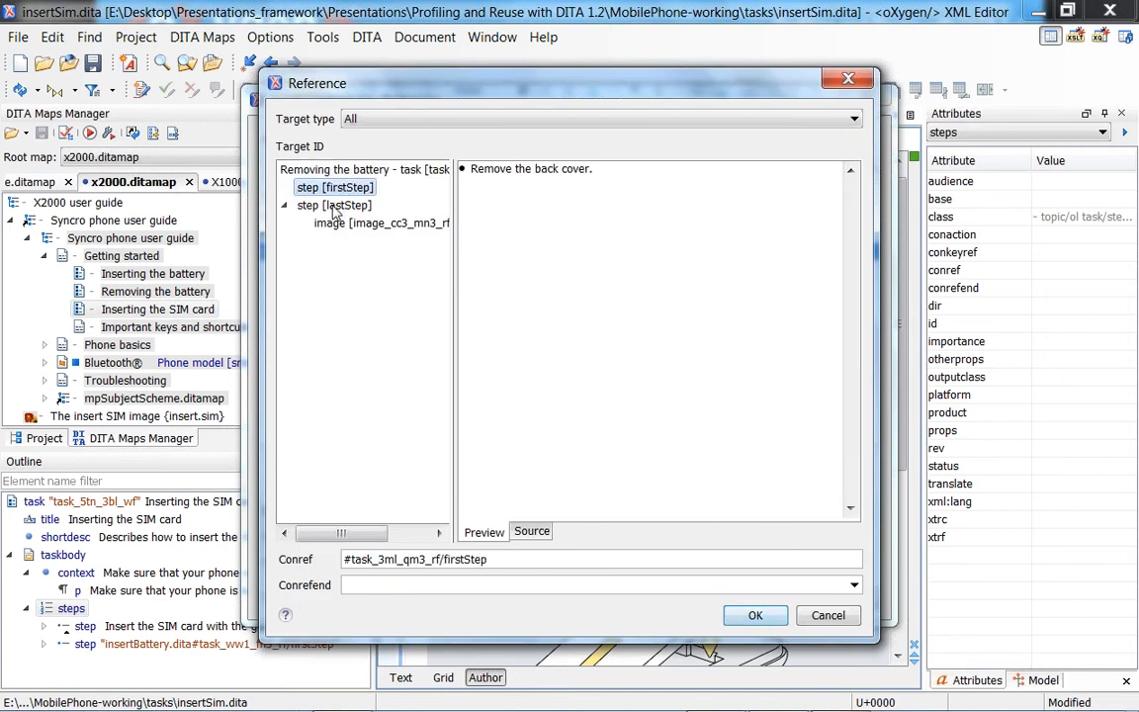
shift+click(328, 205)
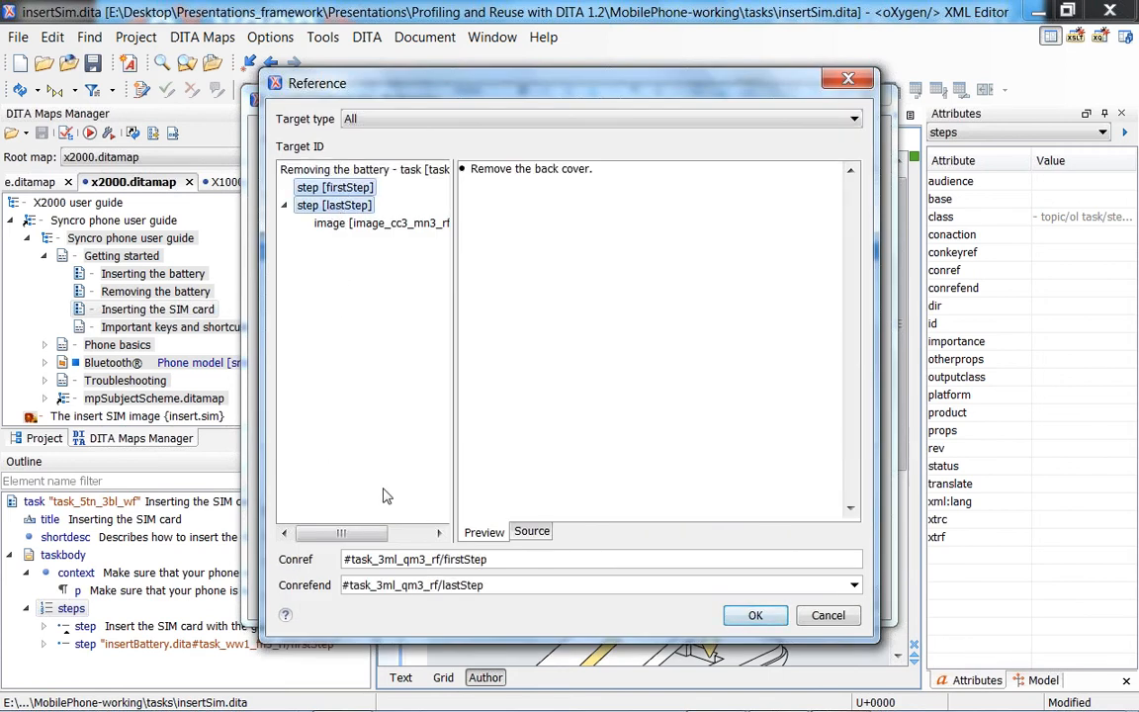
click(752, 617)
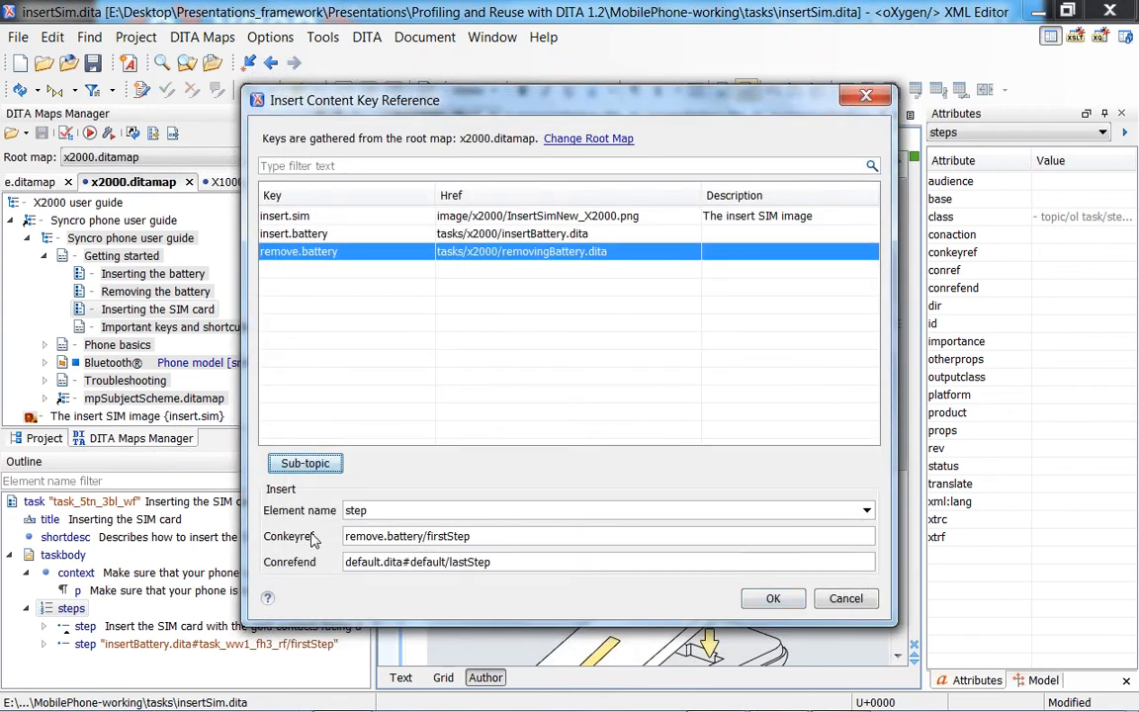
drag(482, 535, 345, 536)
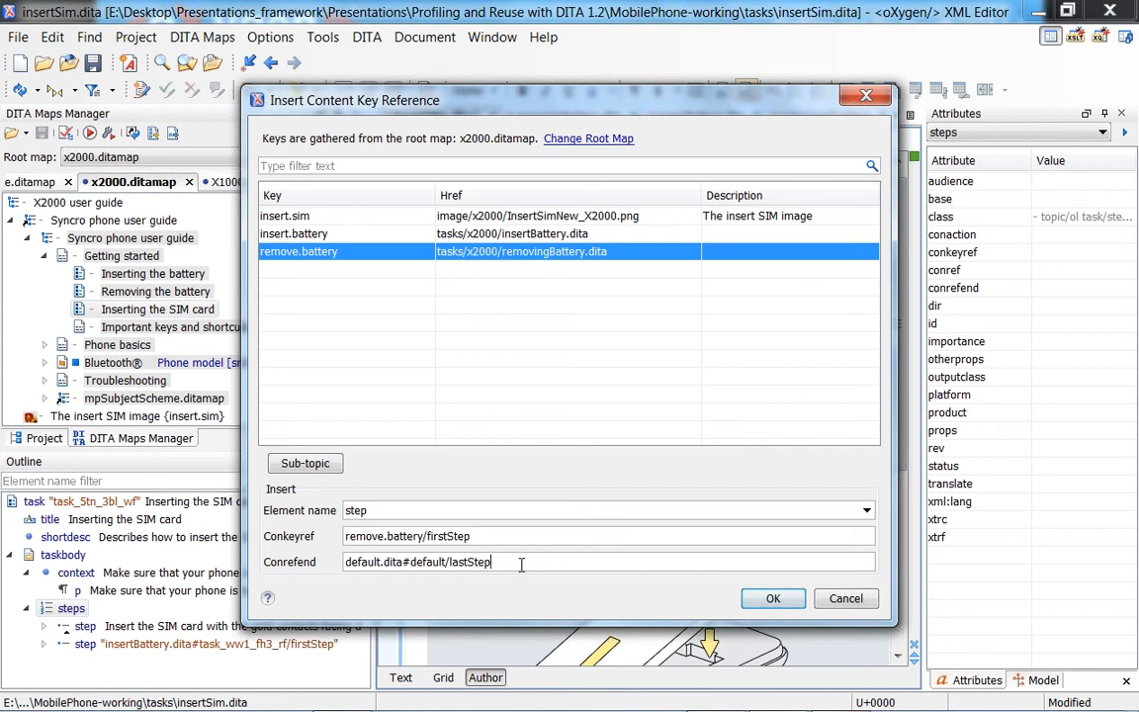
drag(521, 564, 343, 562)
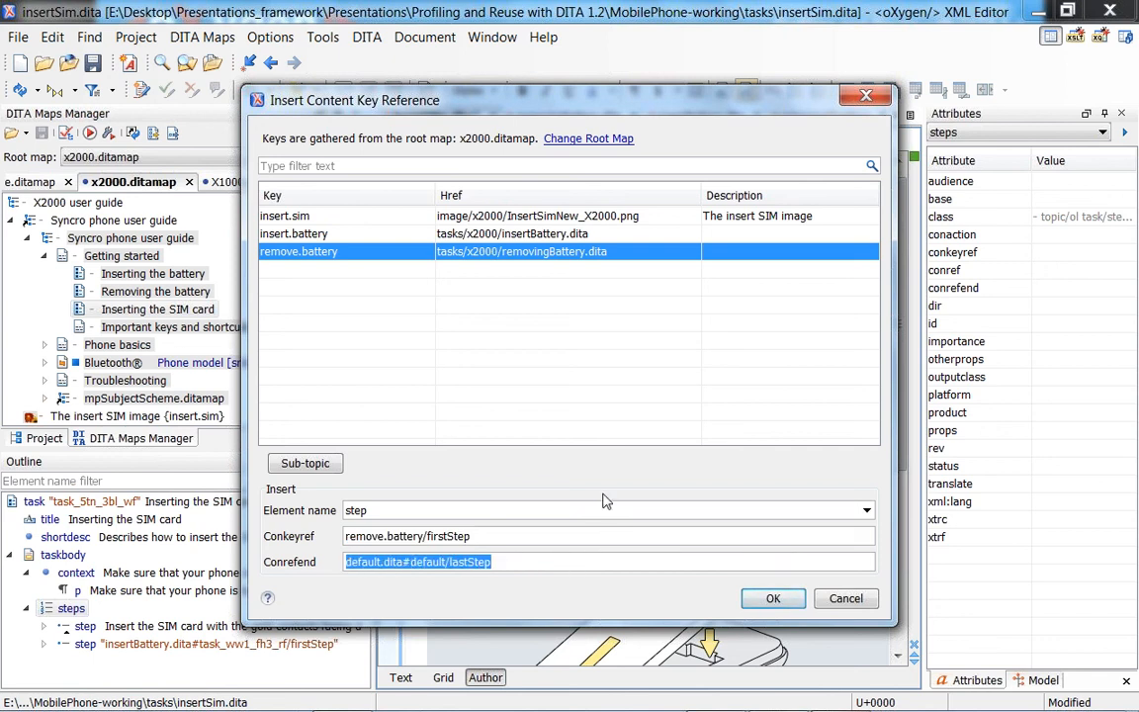
click(773, 599)
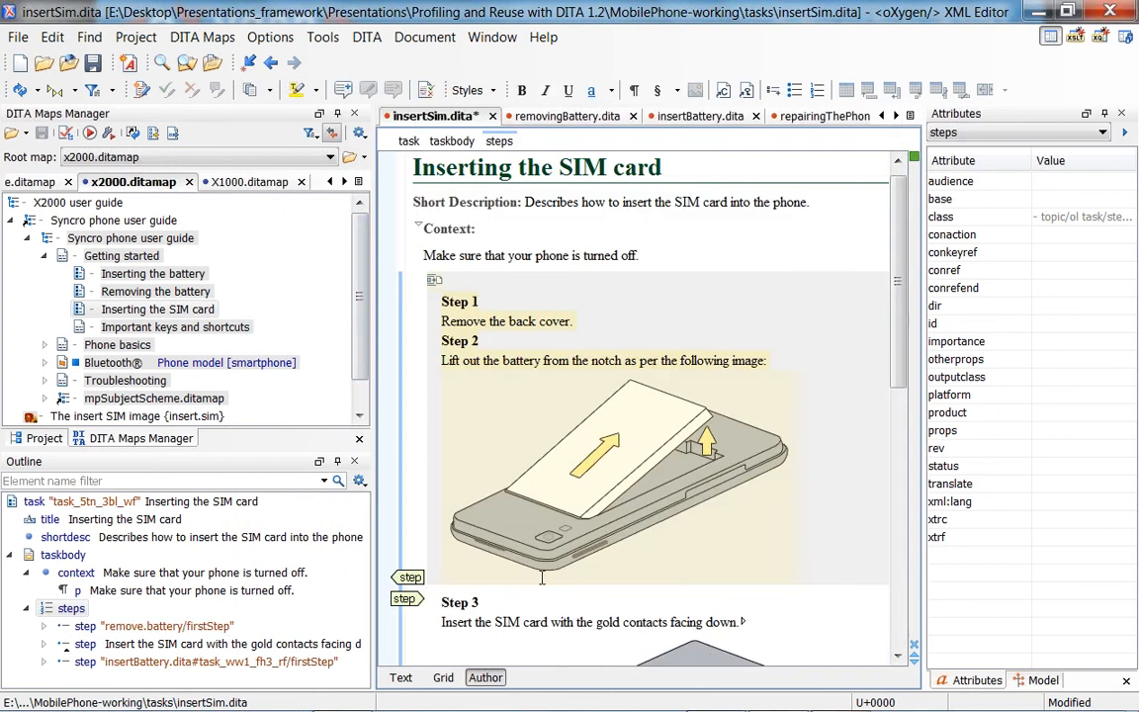
Step: Delete the direct content reference to the insertBattery.dita steps from the end of the procedure
scroll(541, 578, down, 8)
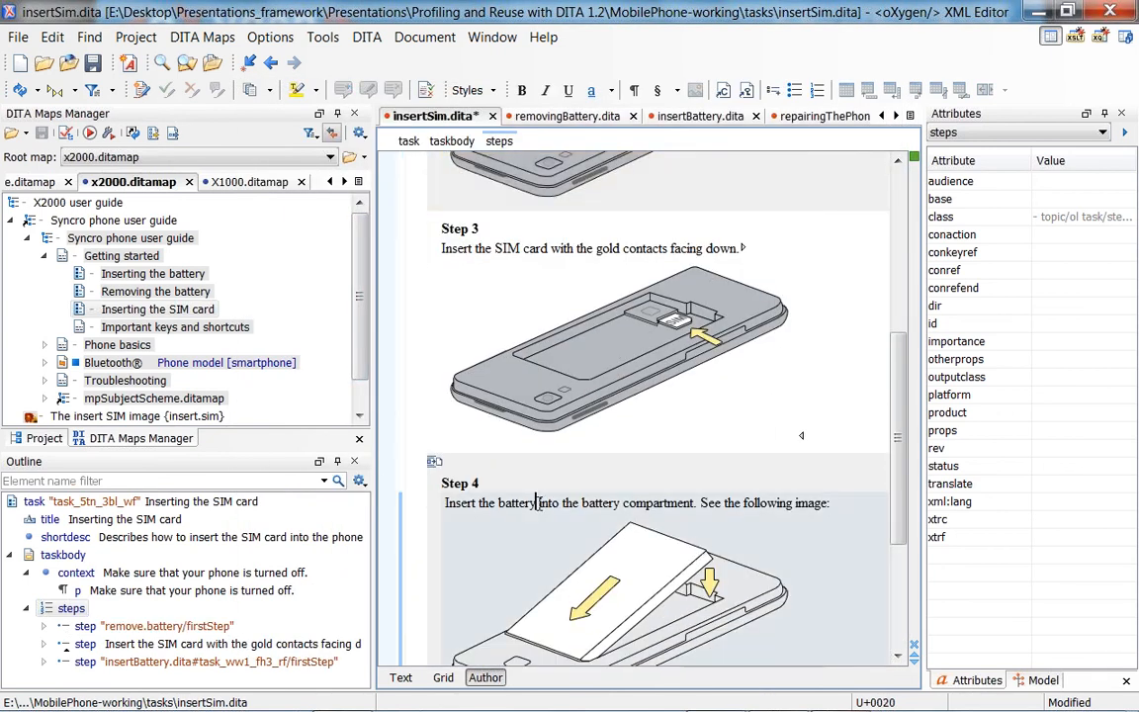
click(538, 502)
click(534, 142)
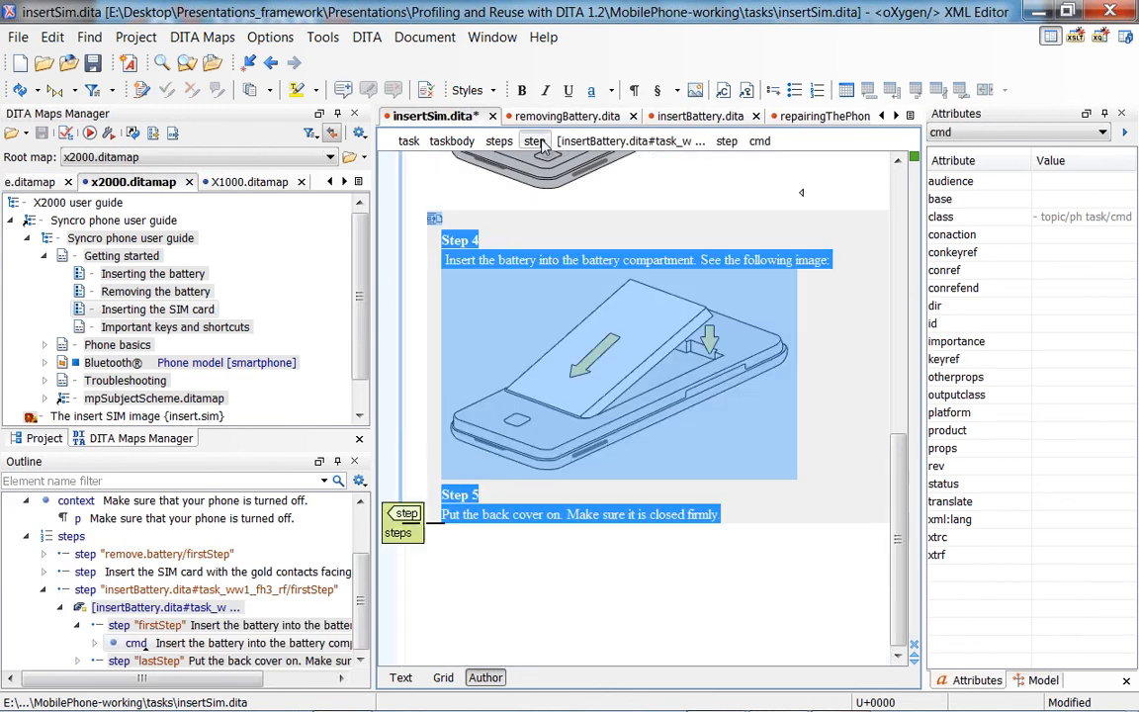
key(Delete)
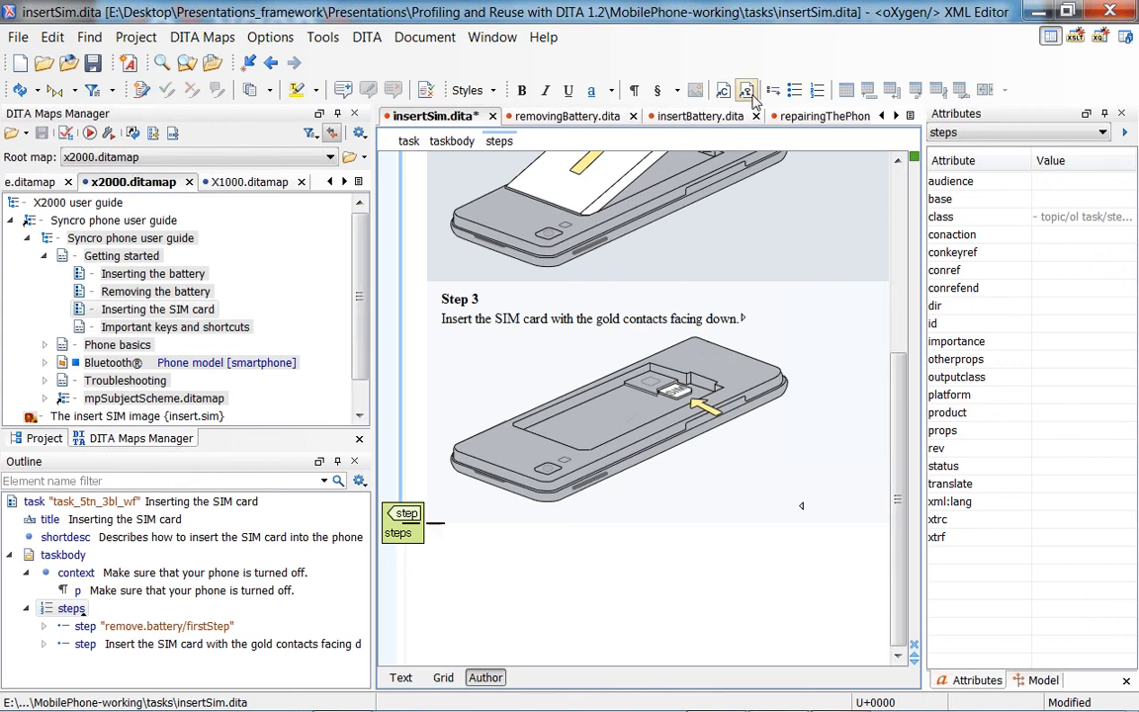
Step: Insert a step content key reference after the SIM card step, using insert.battery from firstStep to lastStep, and save insertSim.dita
click(672, 90)
click(296, 235)
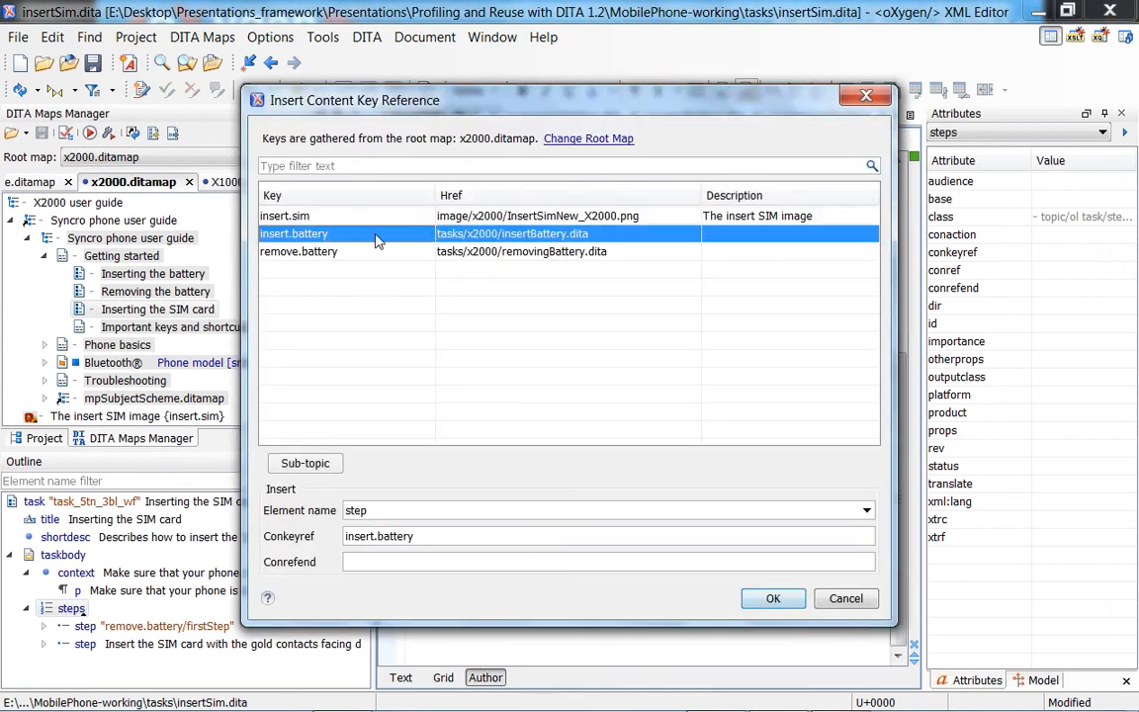
click(306, 464)
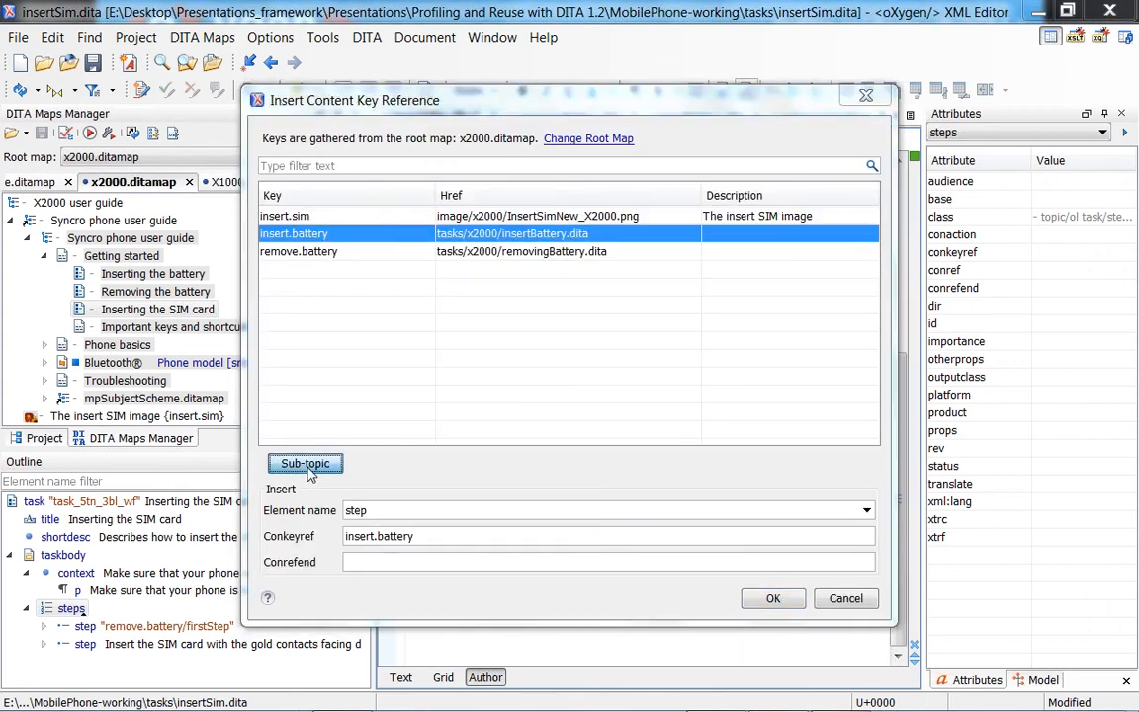
click(332, 188)
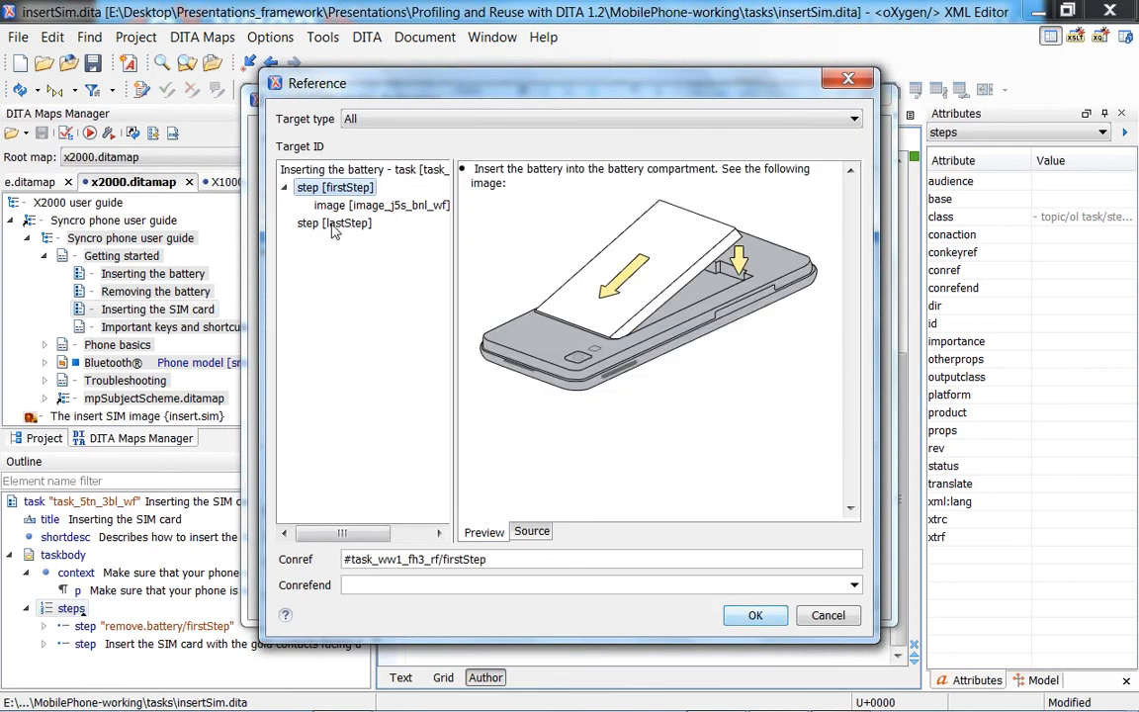
shift+click(326, 222)
click(758, 618)
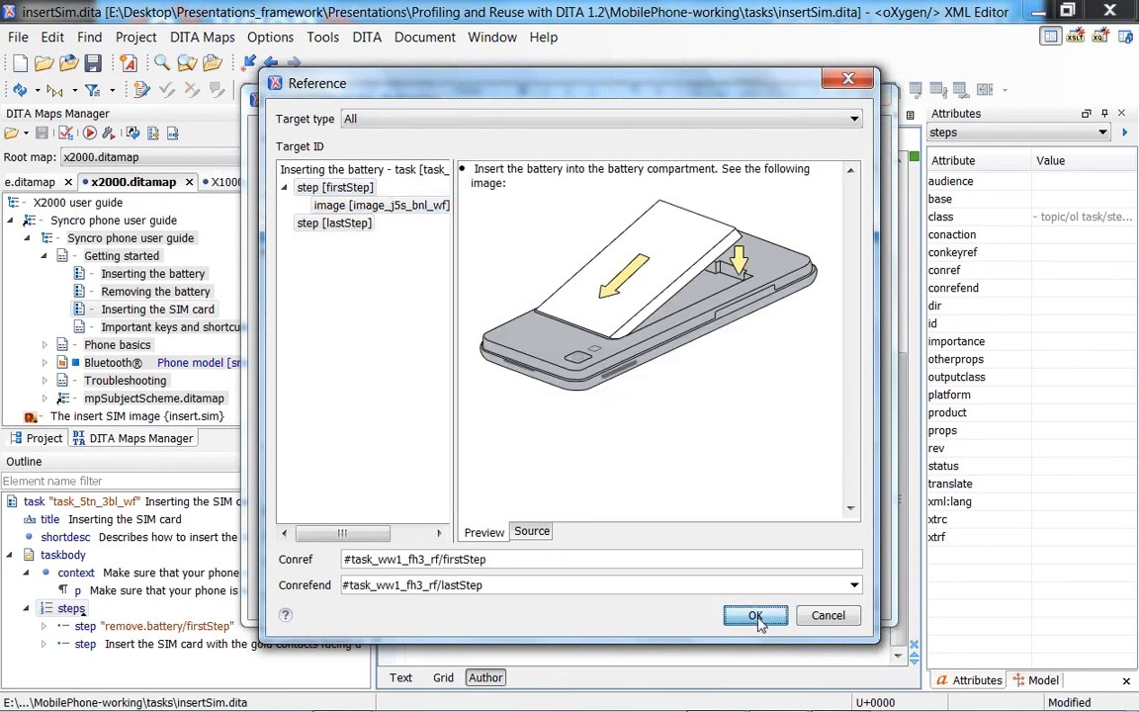
click(767, 600)
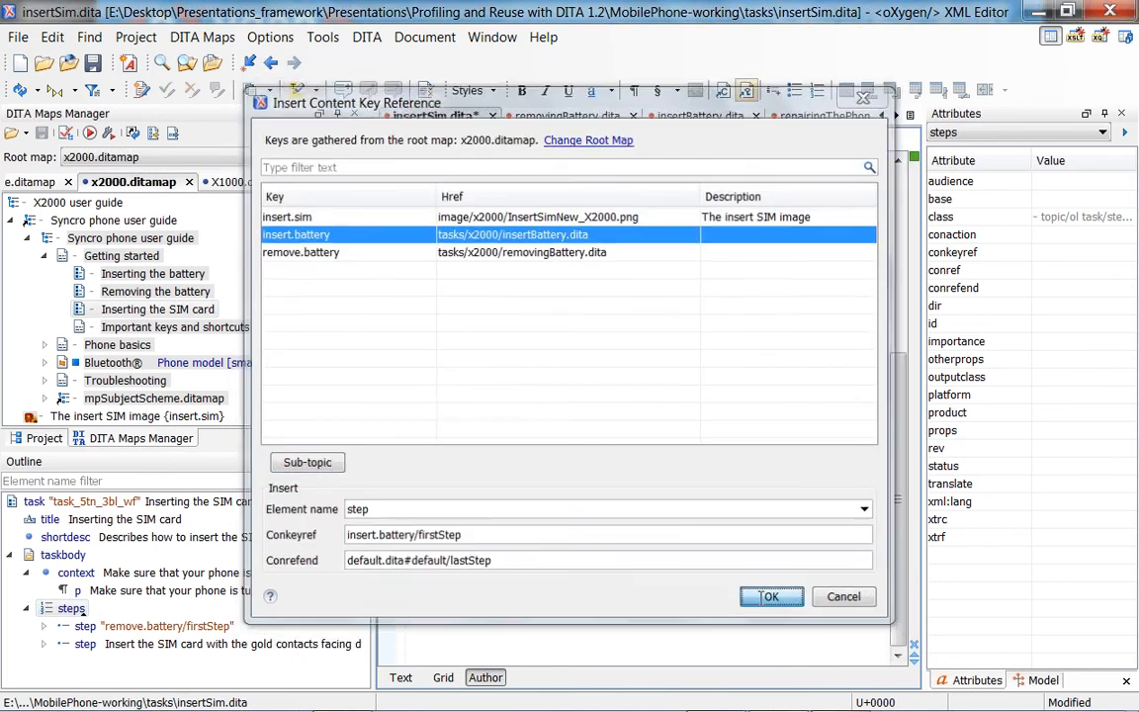
scroll(886, 530, down, 3)
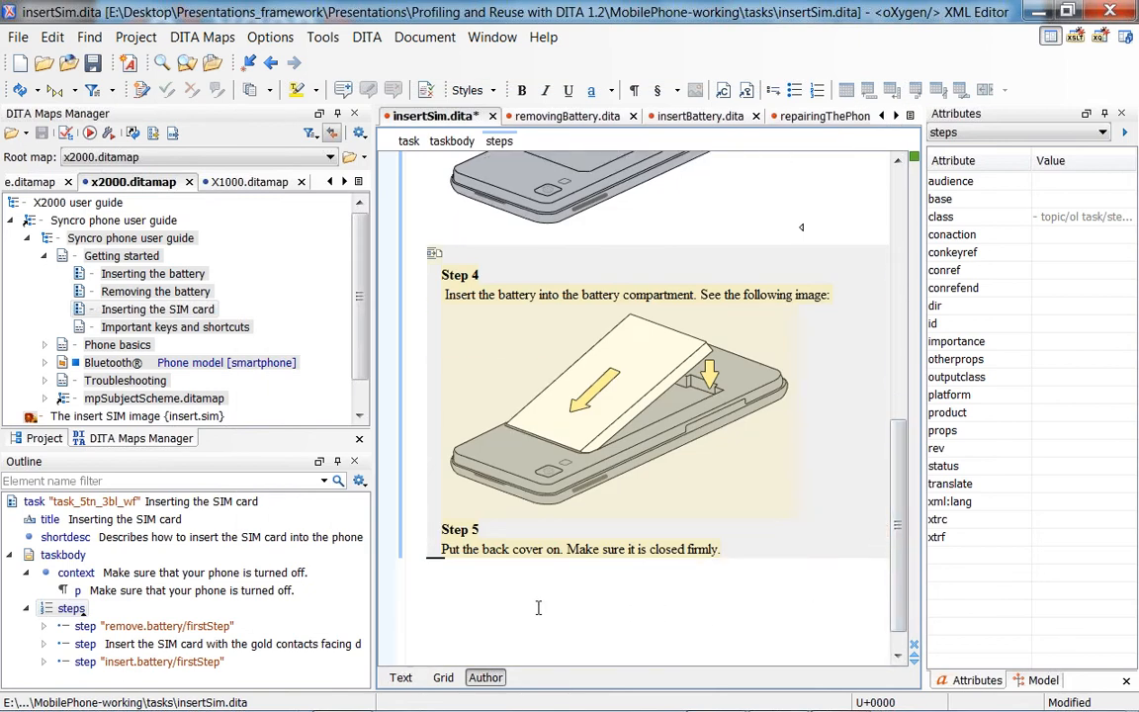
scroll(538, 607, up, 5)
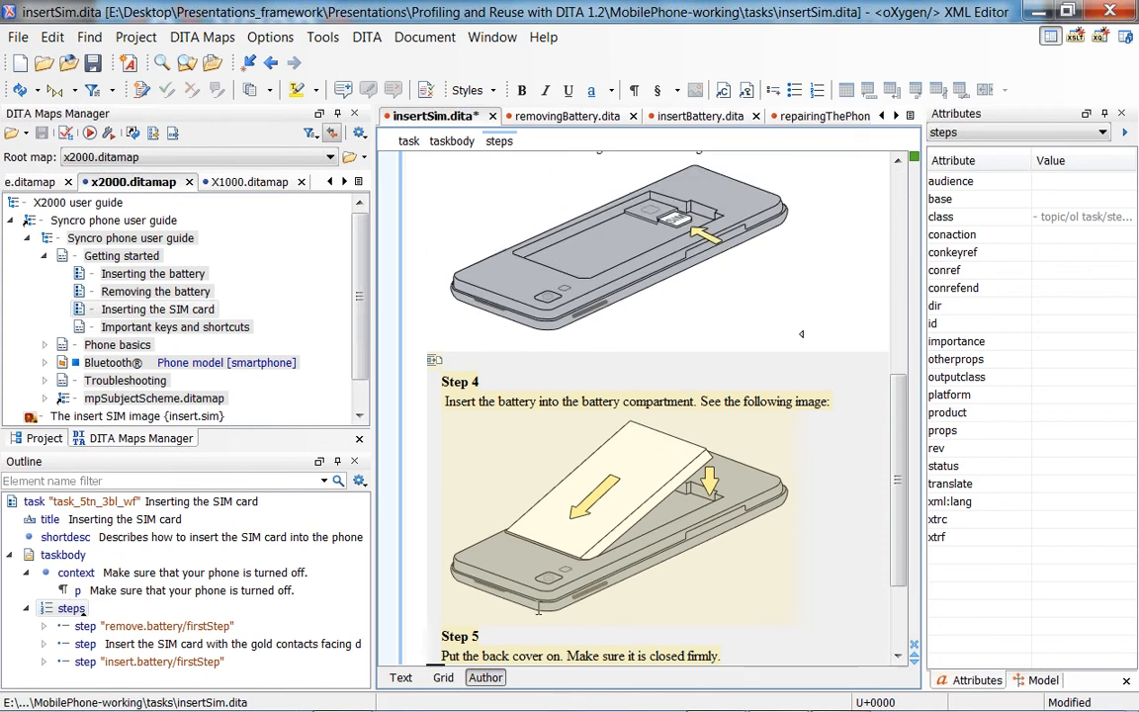
key(ctrl+s)
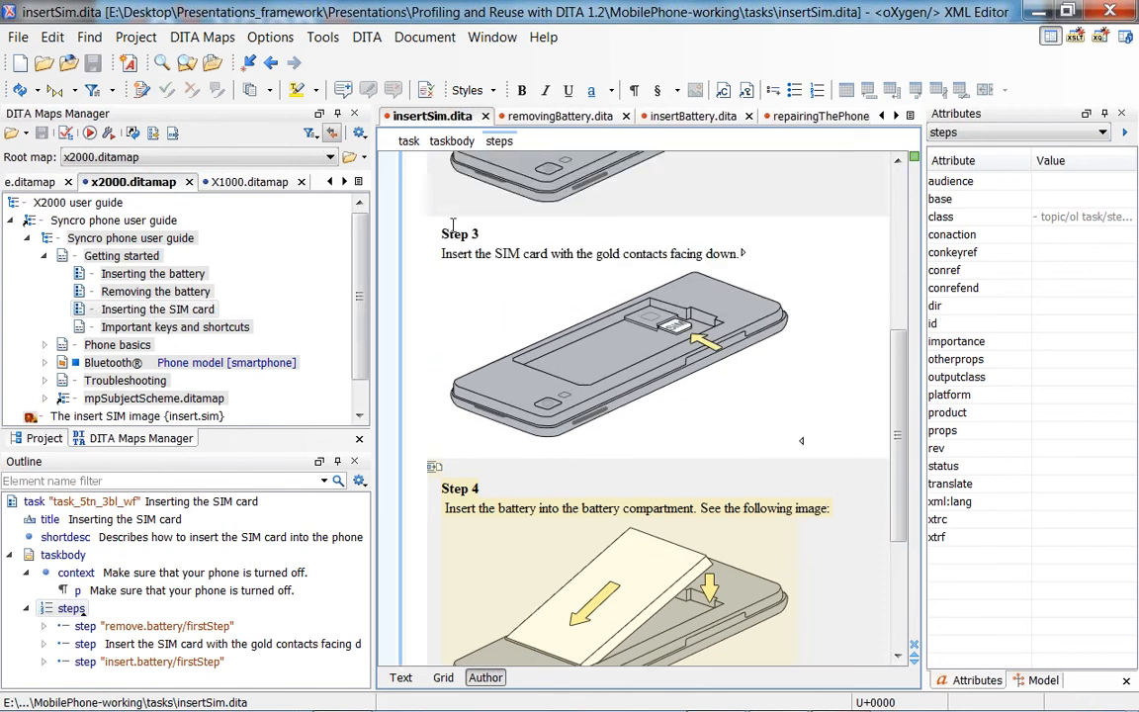
Step: Switch the root map to X1000.ditamap and examine how the battery steps and SIM image resolve in insertSim.dita
click(145, 160)
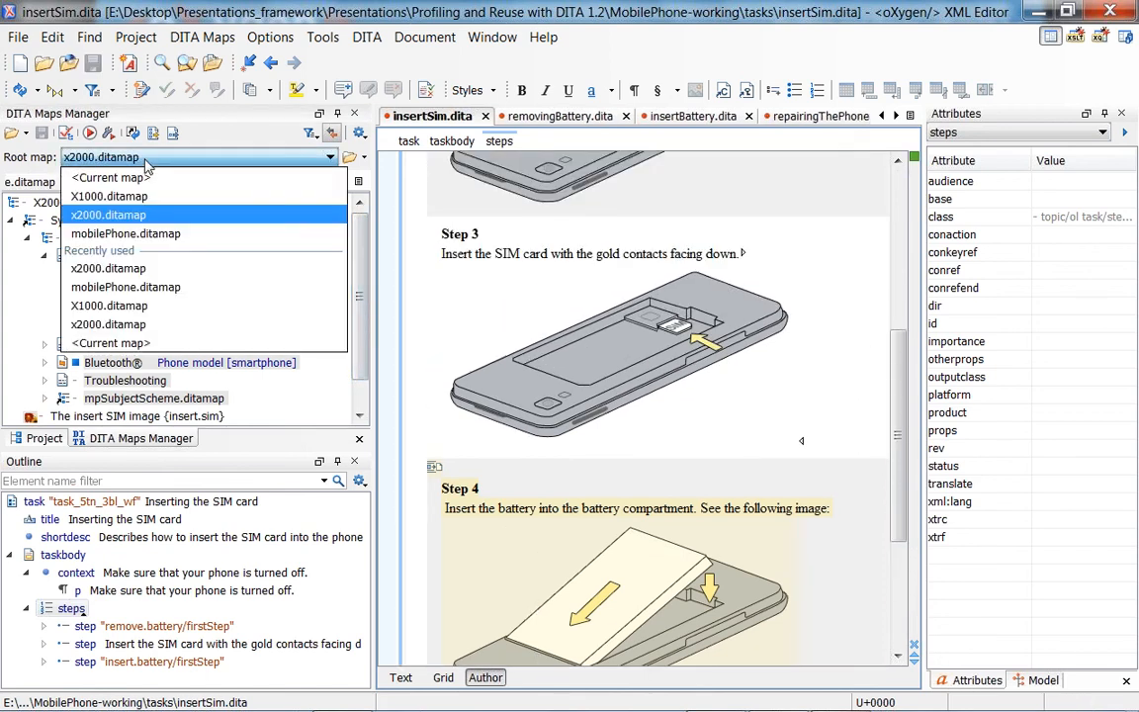
click(130, 194)
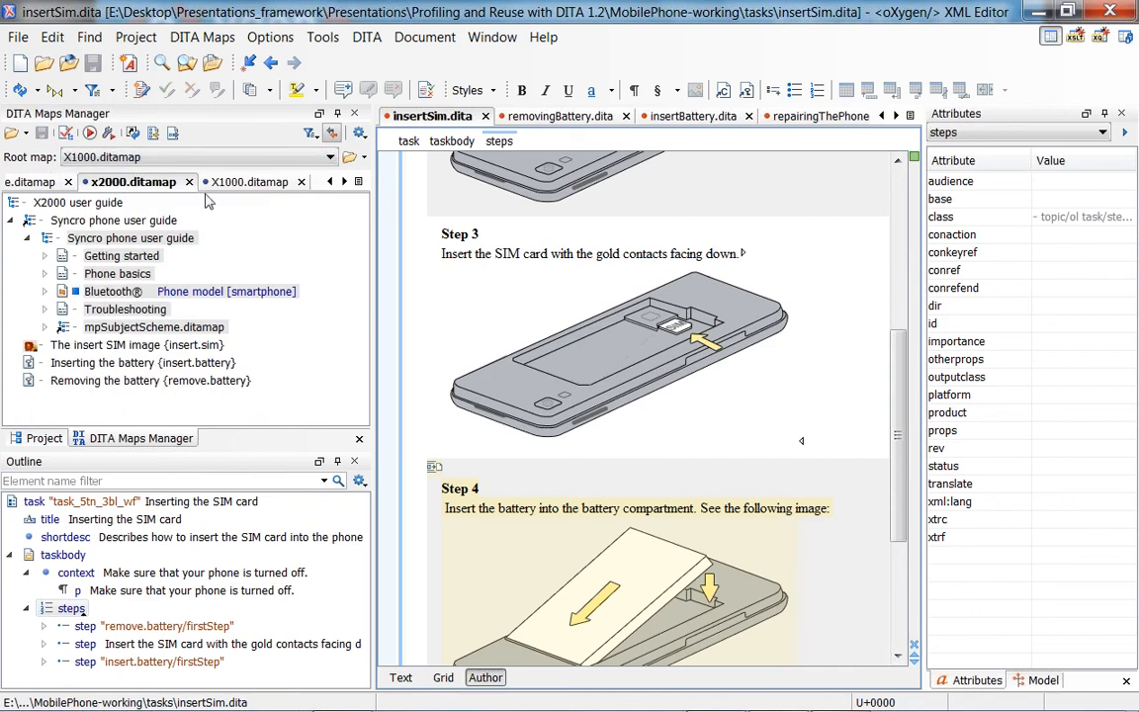
click(632, 287)
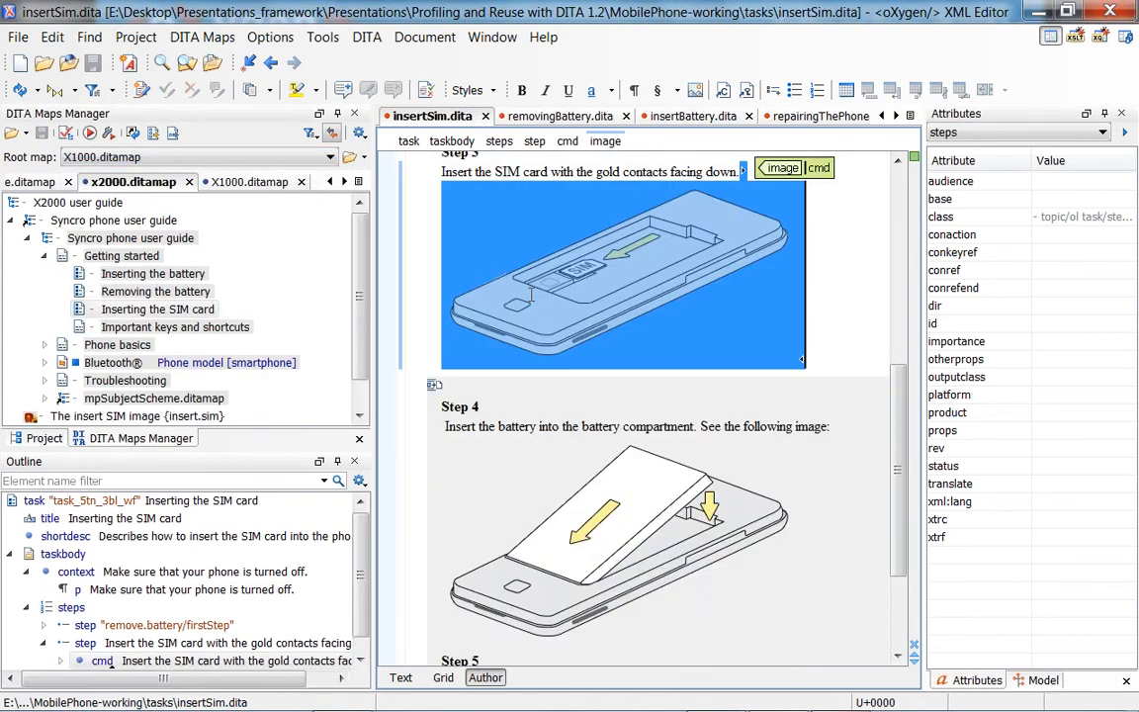
click(835, 334)
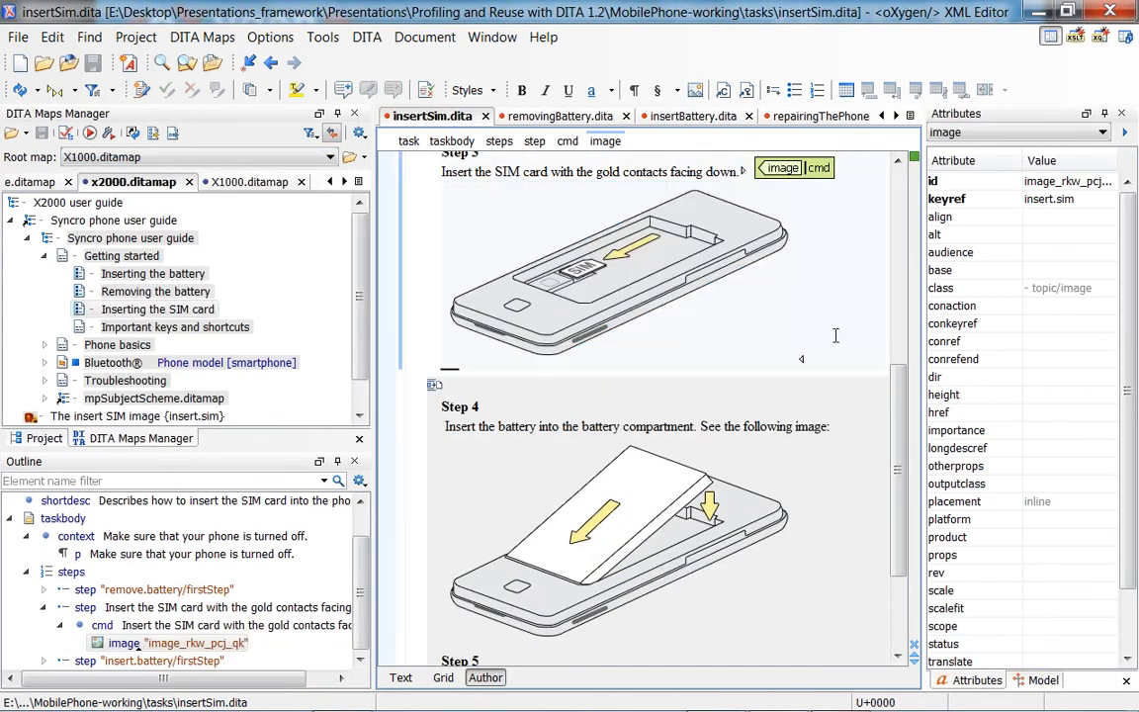
drag(898, 471, 898, 362)
scroll(807, 415, up, 2)
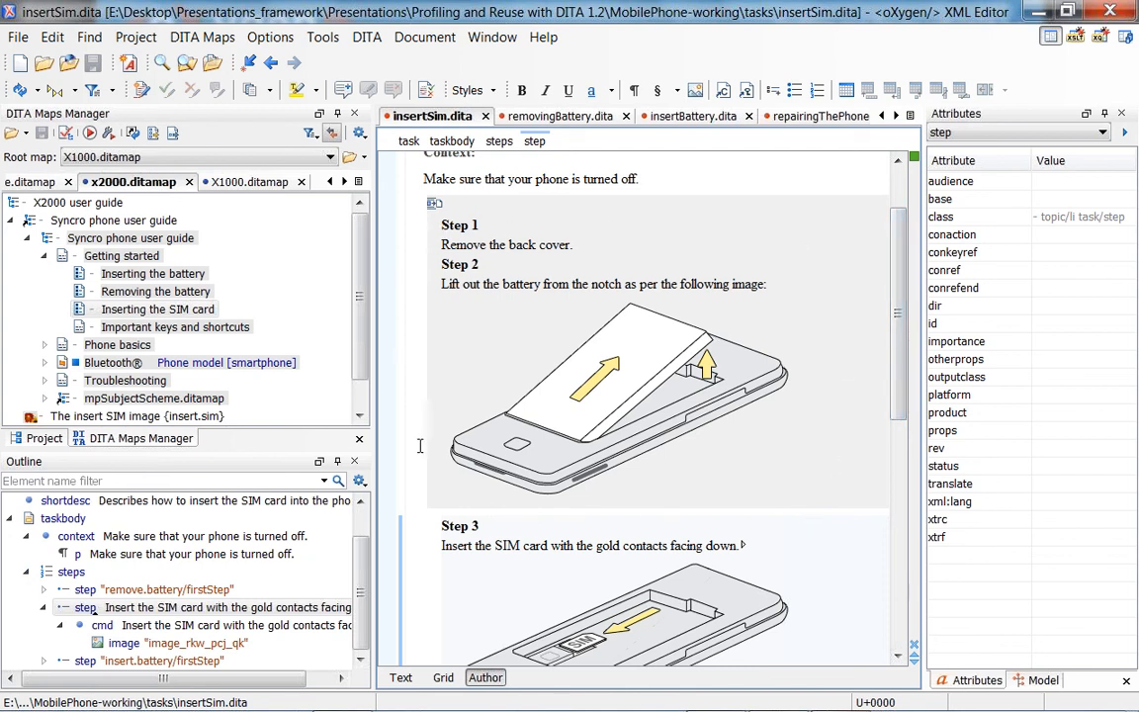
scroll(796, 535, down, 1)
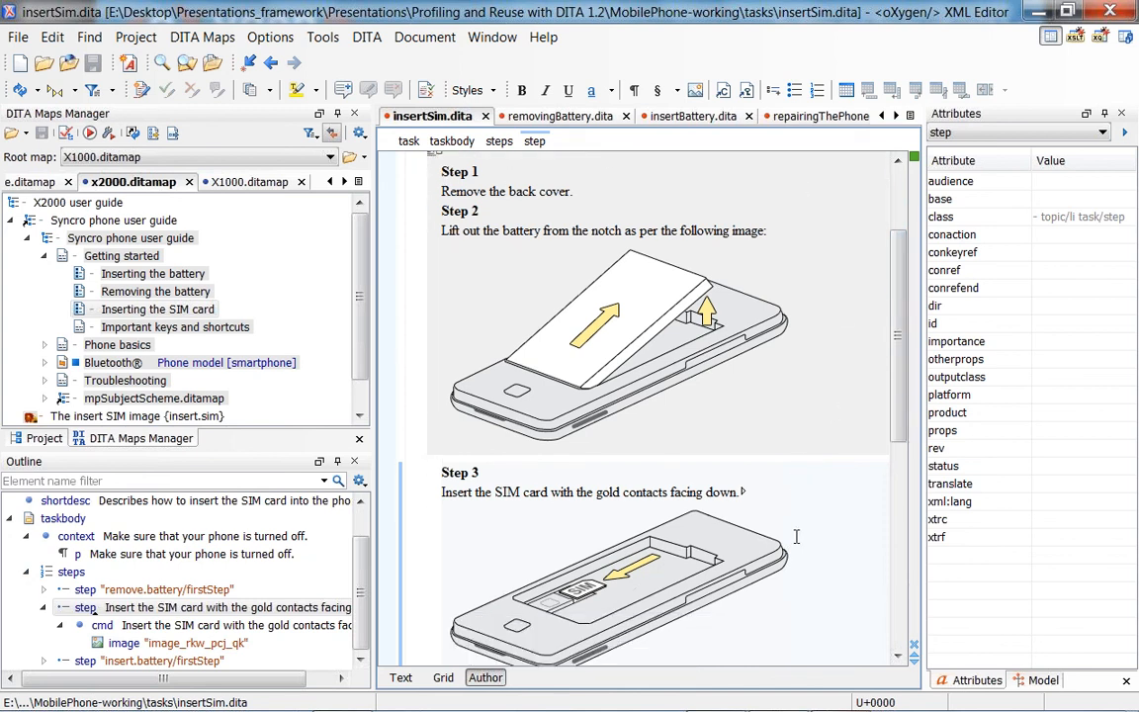
scroll(796, 536, down, 1)
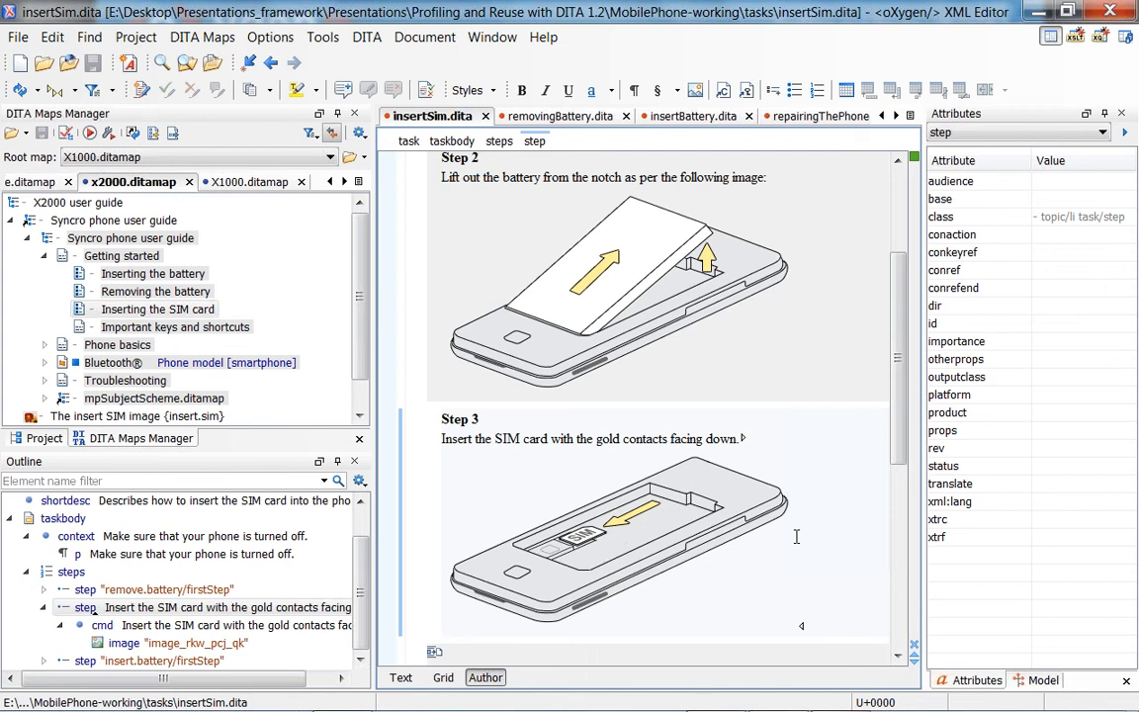
scroll(796, 536, down, 8)
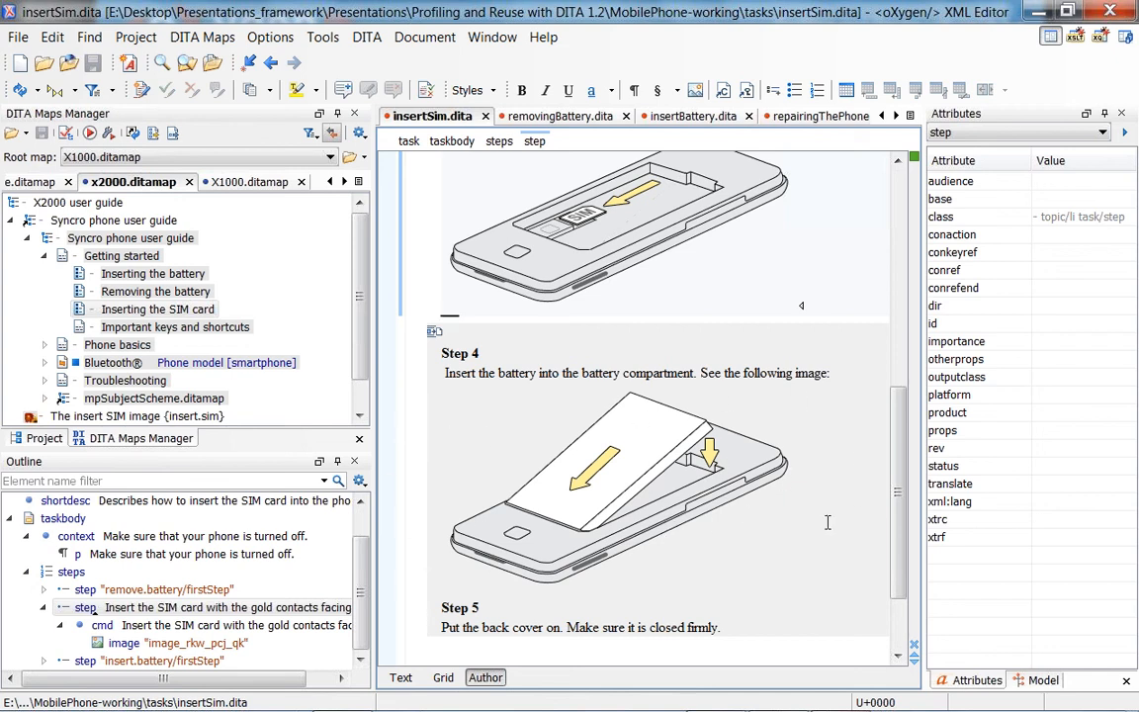
scroll(827, 522, up, 6)
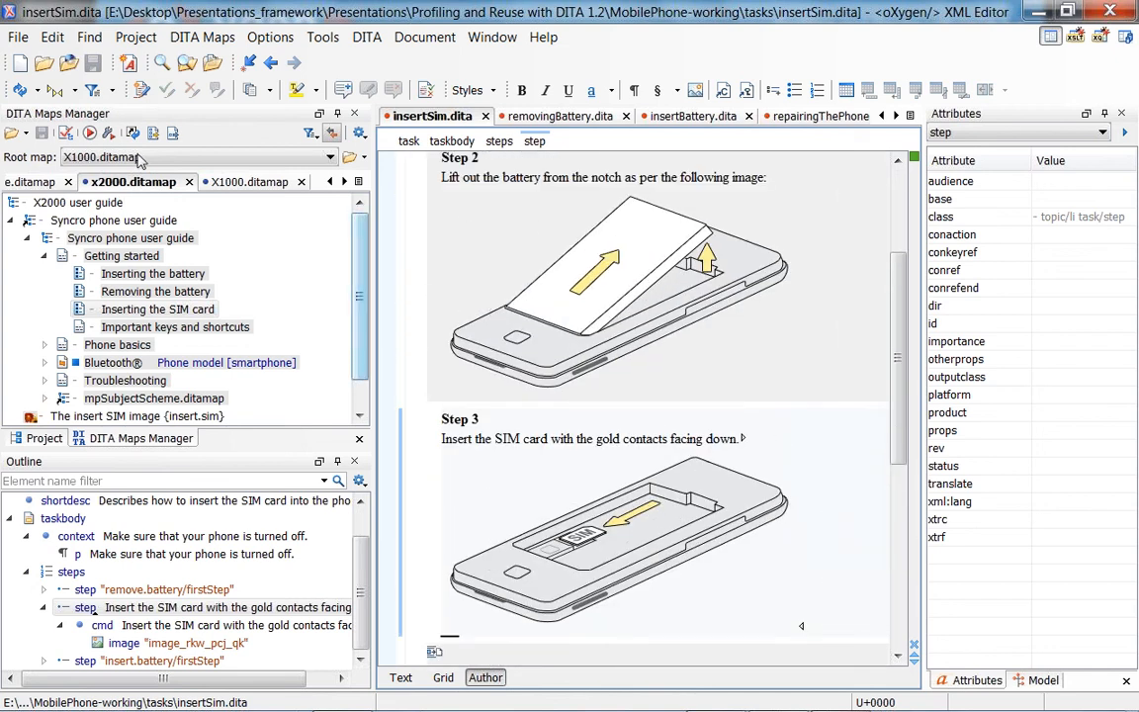
Step: Set the root map back to x2000.ditamap
click(138, 157)
click(116, 197)
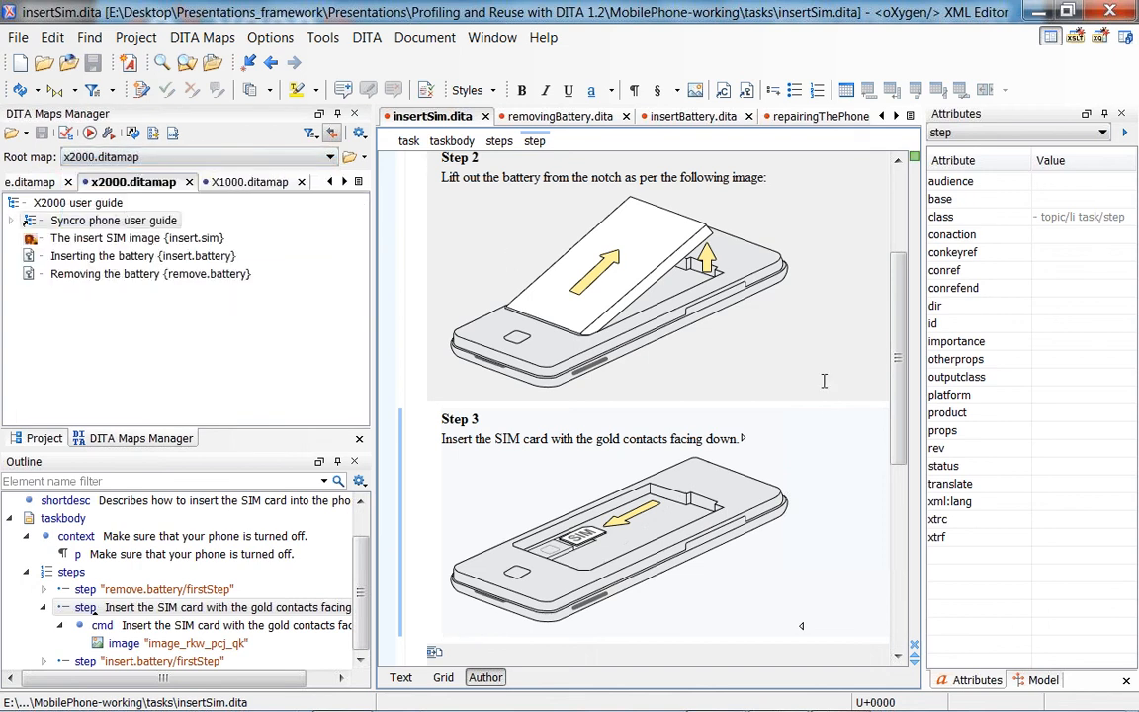
Step: Examine how the SIM card image and the reused battery steps resolve in insertSim.dita with x2000.ditamap as root map
scroll(829, 406, down, 5)
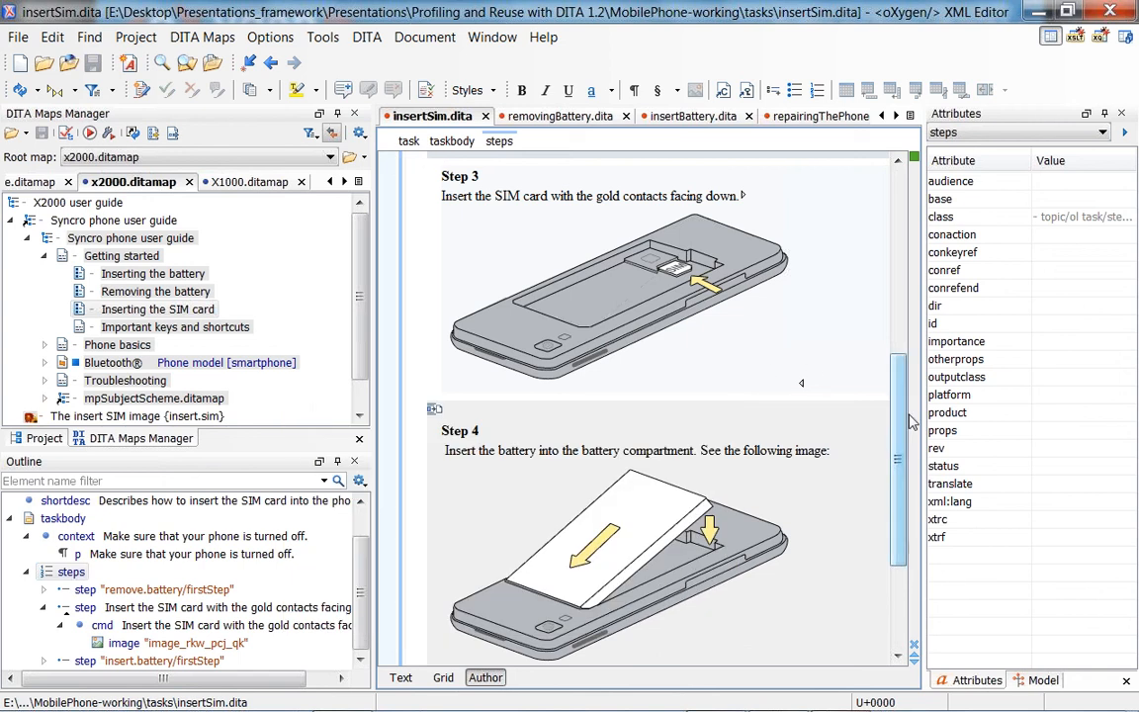
drag(901, 412, 911, 366)
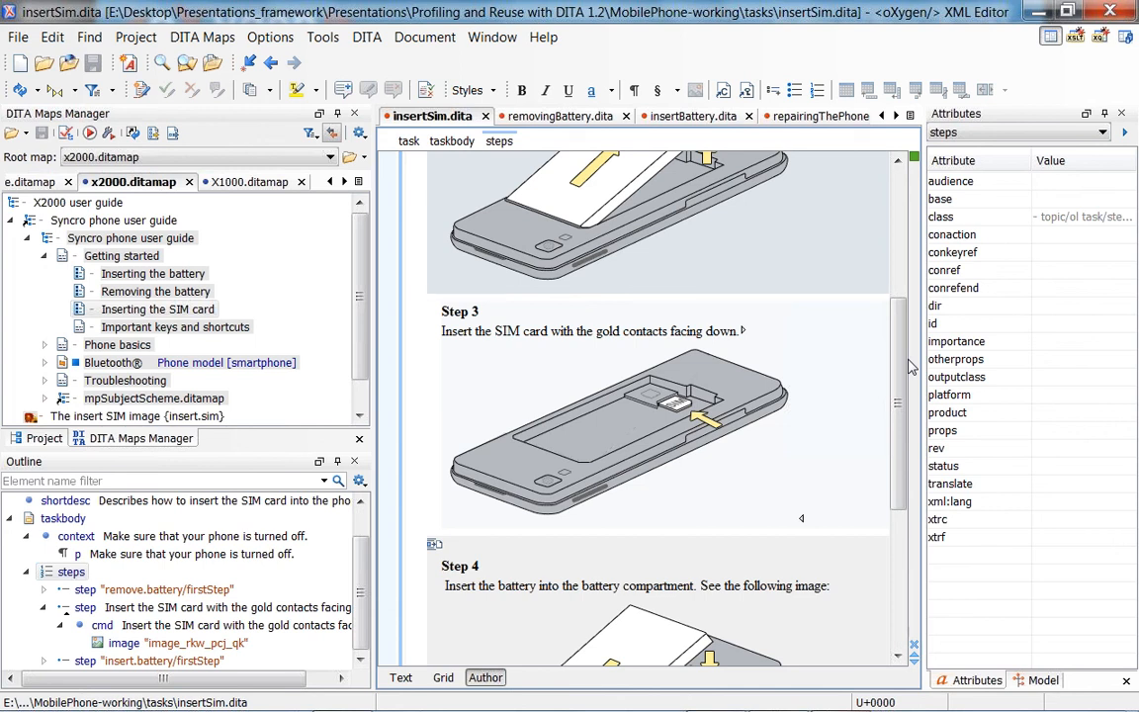
click(71, 204)
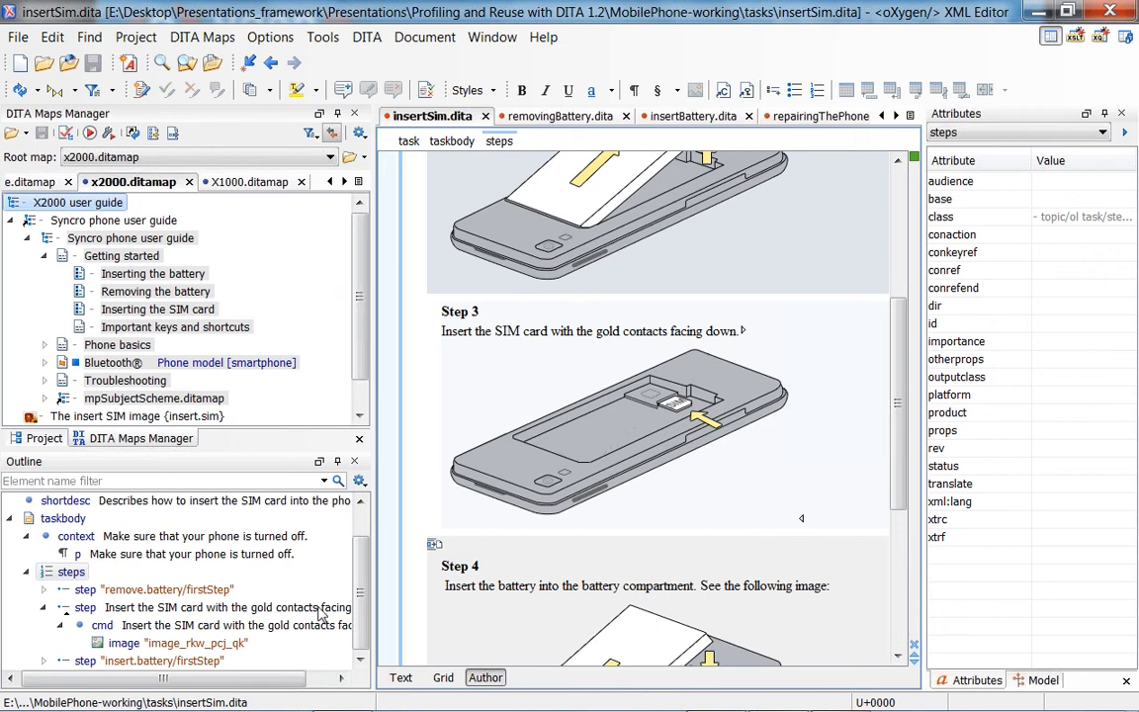
Step: Switch to the profilingAndReuse.pdf presentation and move from the content key references slide to the DITA 1.2 slide
mouse_move(558, 709)
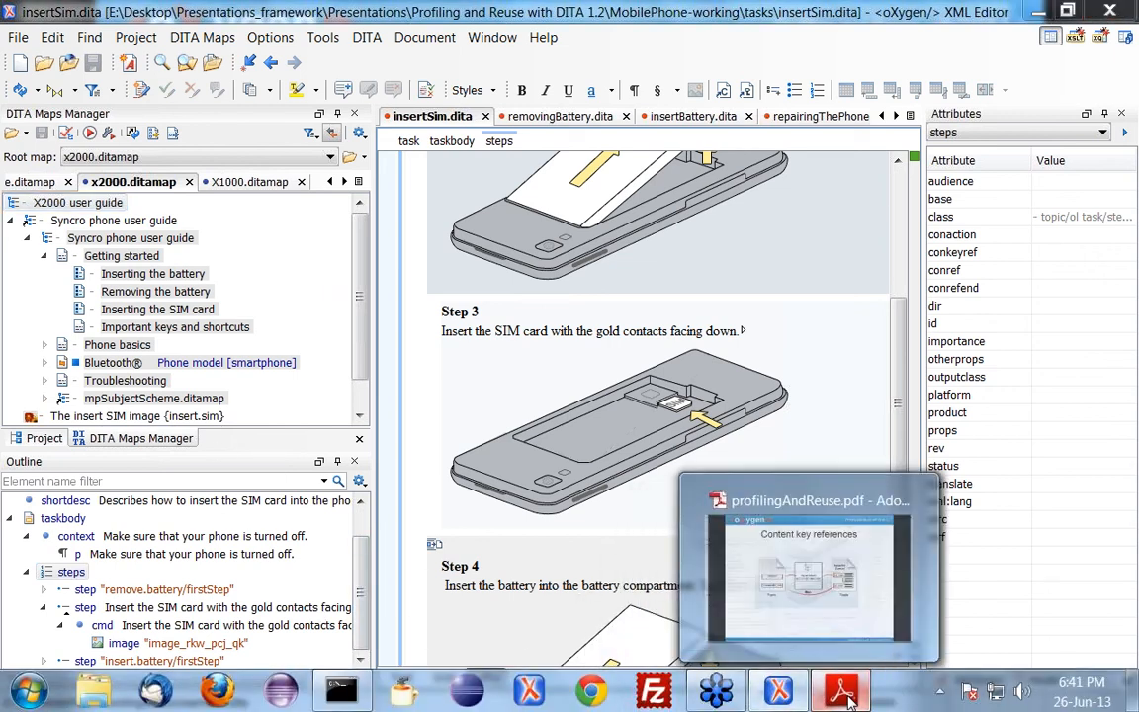
click(836, 692)
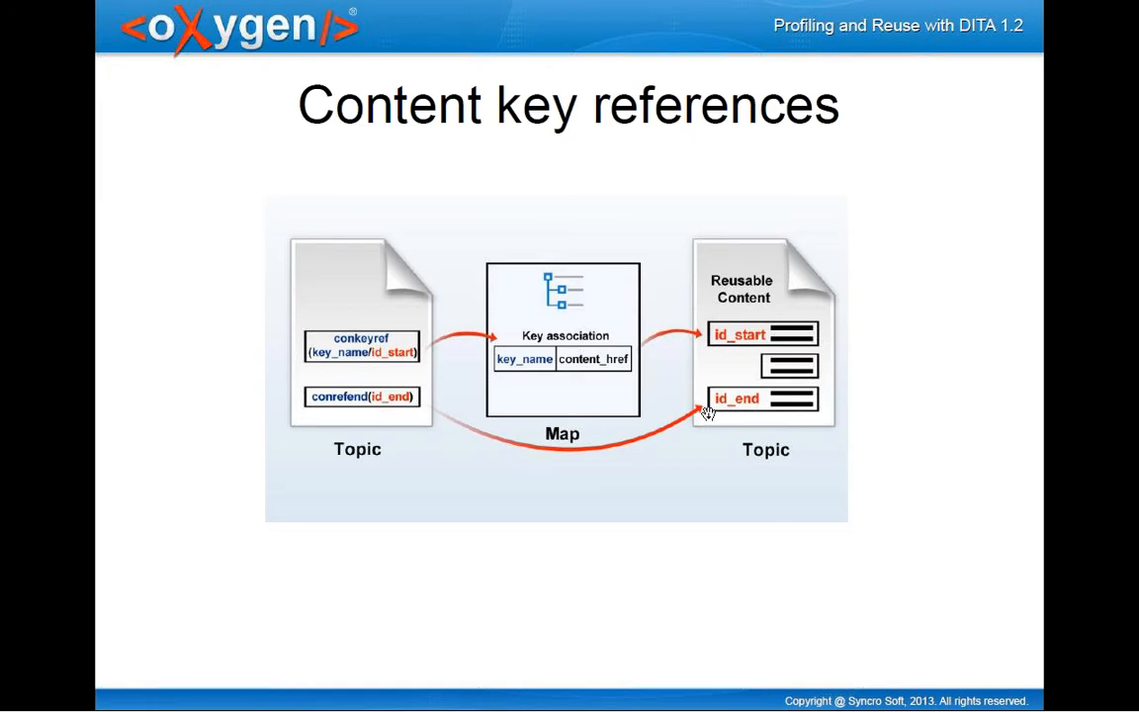
scroll(708, 413, up, 2)
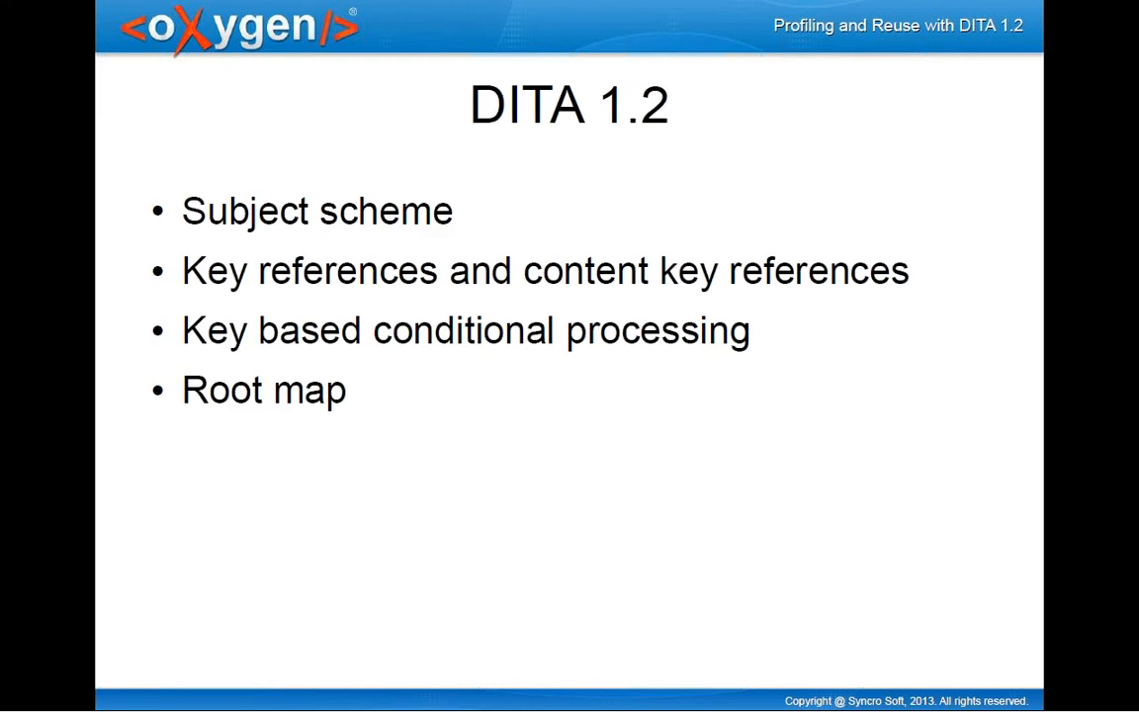